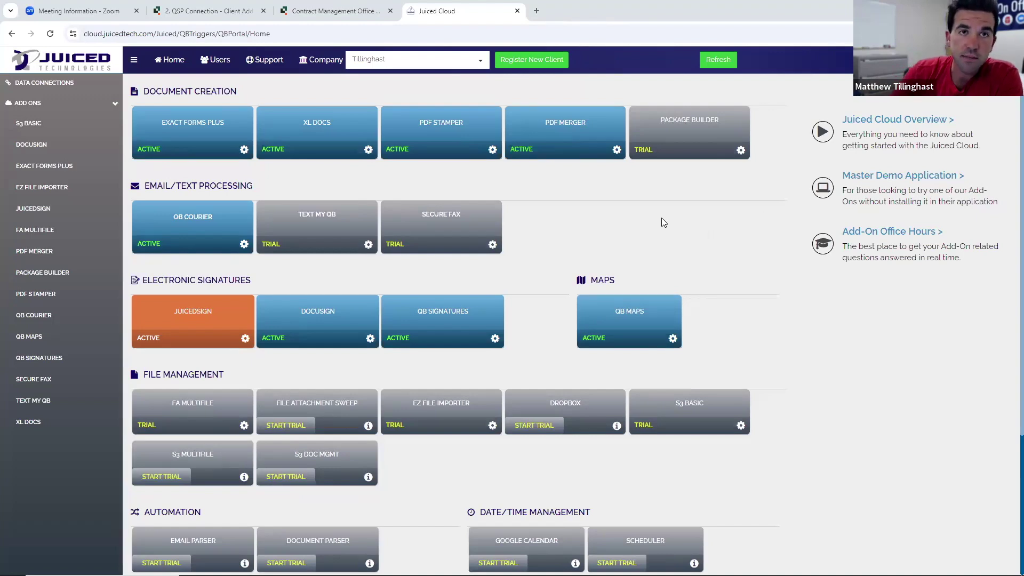
Glance at the Quickbase apps list, then go back to the Juiced Cloud add-ons overview
{"action": "left_click", "coordinate": [330, 11]}
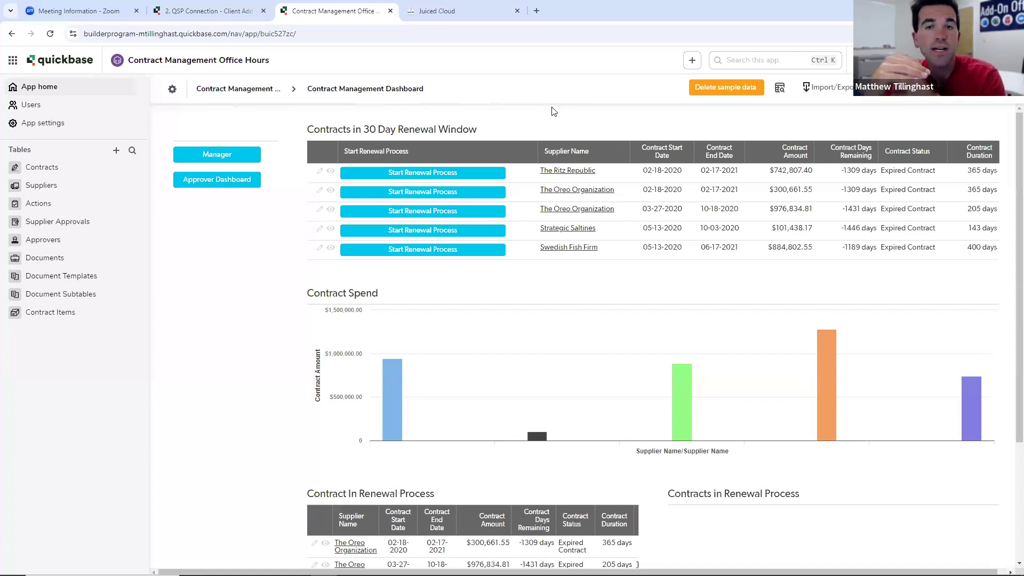
{"action": "left_click", "coordinate": [13, 60]}
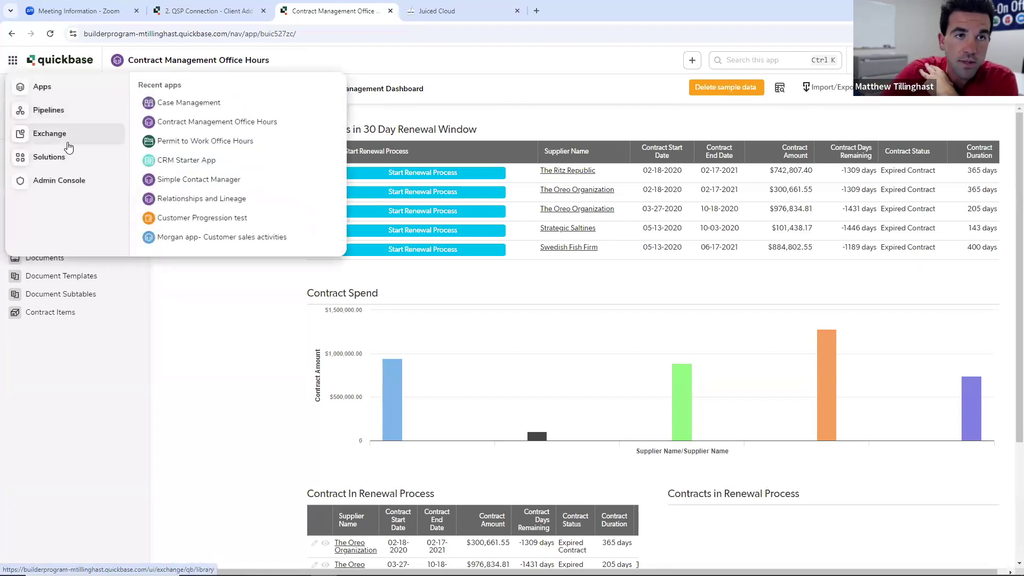
{"action": "left_click", "coordinate": [643, 95]}
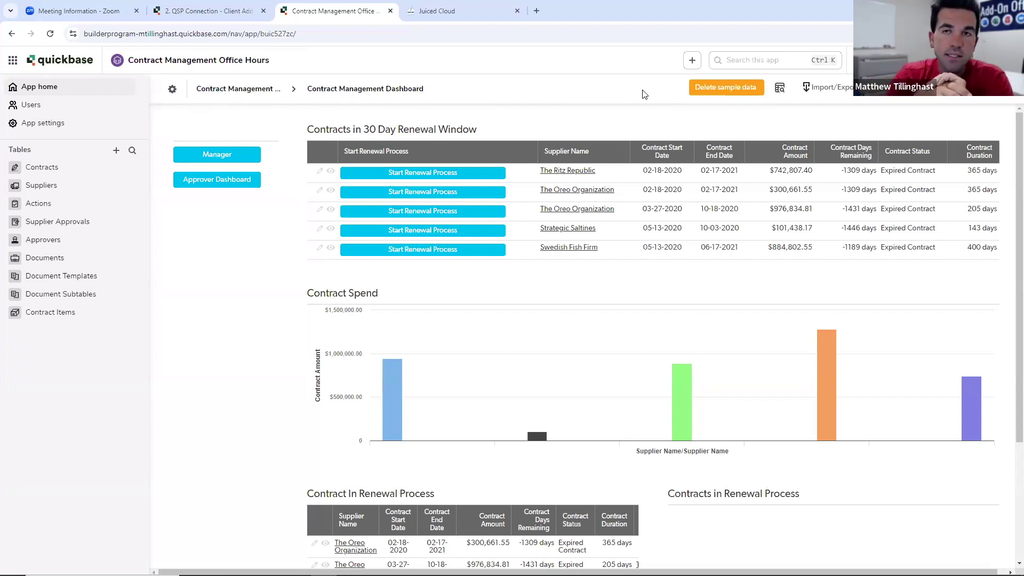
{"action": "key", "text": "ctrl+Tab"}
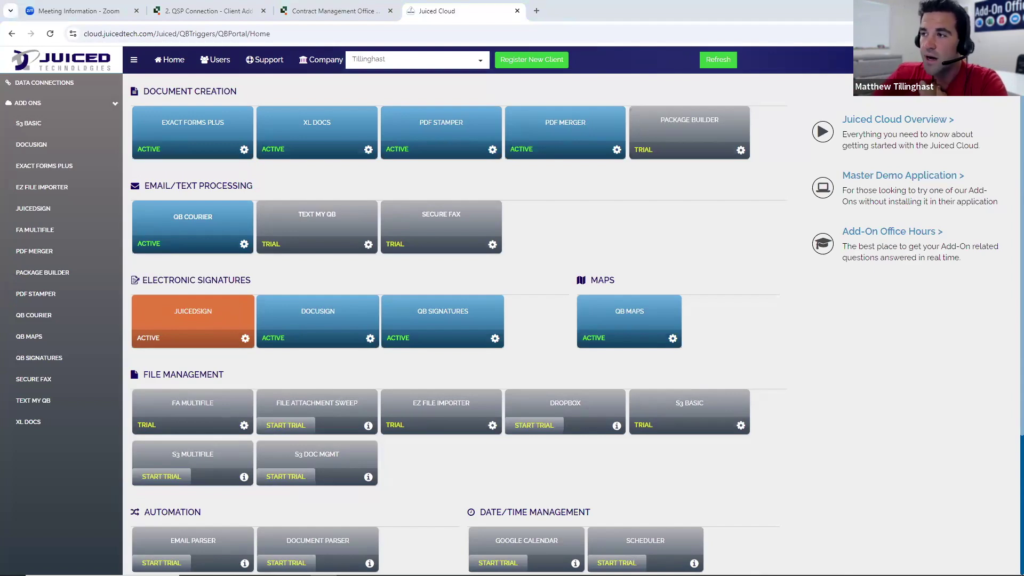
Authorize a new JuicedSign application using the last existing user token, and continue
{"action": "left_click", "coordinate": [213, 317]}
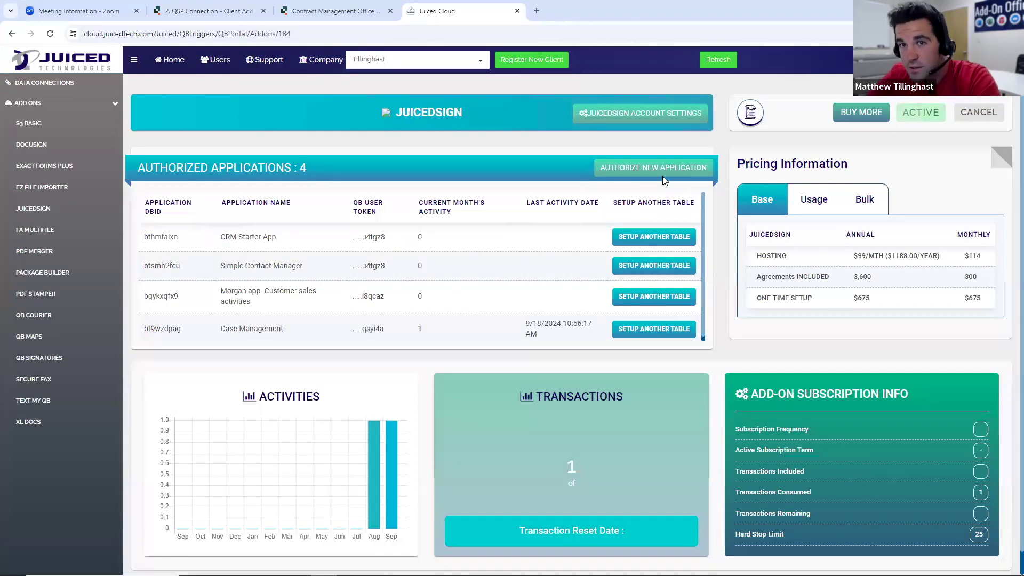
{"action": "left_click", "coordinate": [639, 171]}
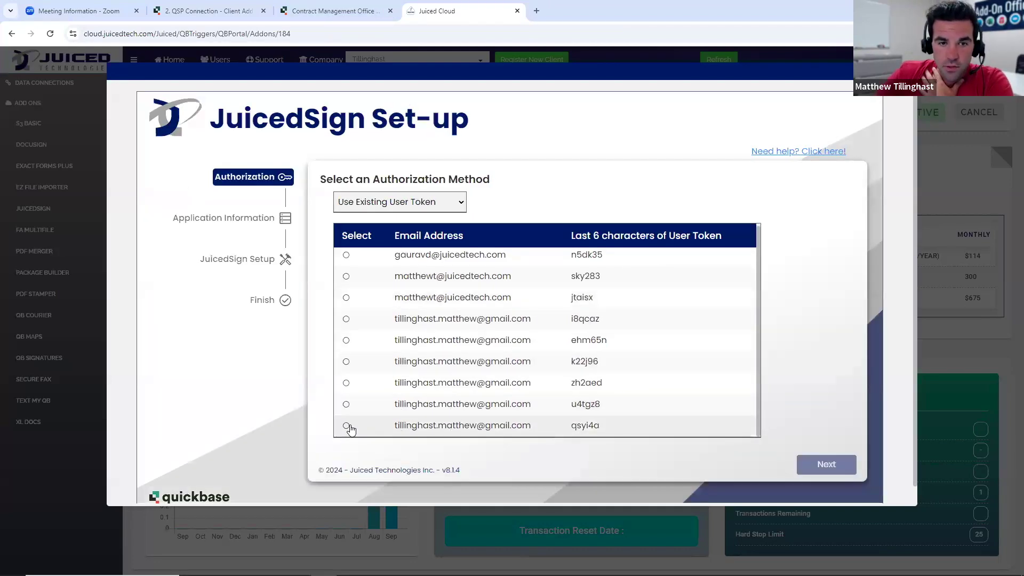
{"action": "left_click", "coordinate": [346, 427]}
{"action": "left_click", "coordinate": [414, 208]}
{"action": "left_click", "coordinate": [411, 241]}
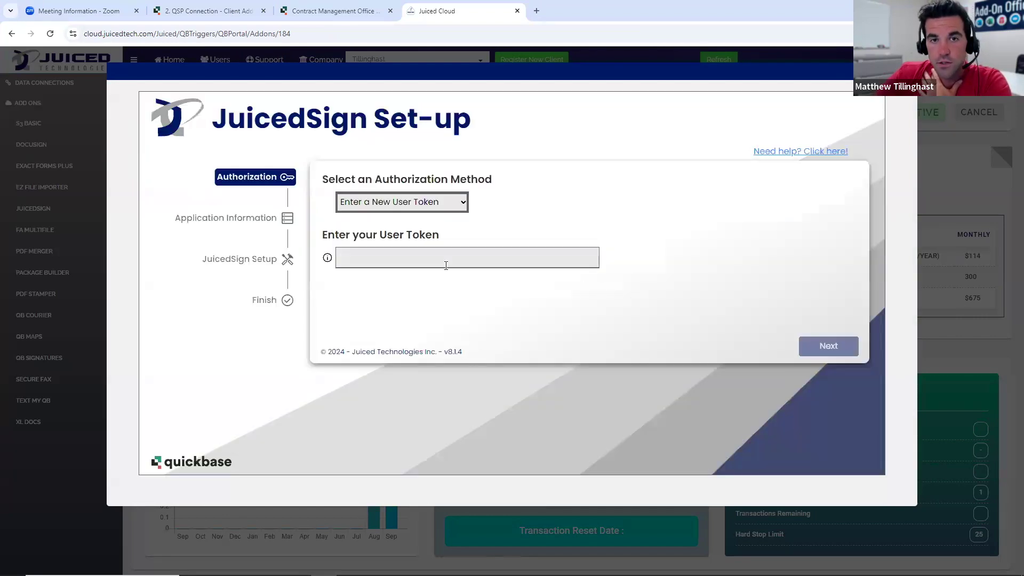
{"action": "left_click", "coordinate": [421, 206]}
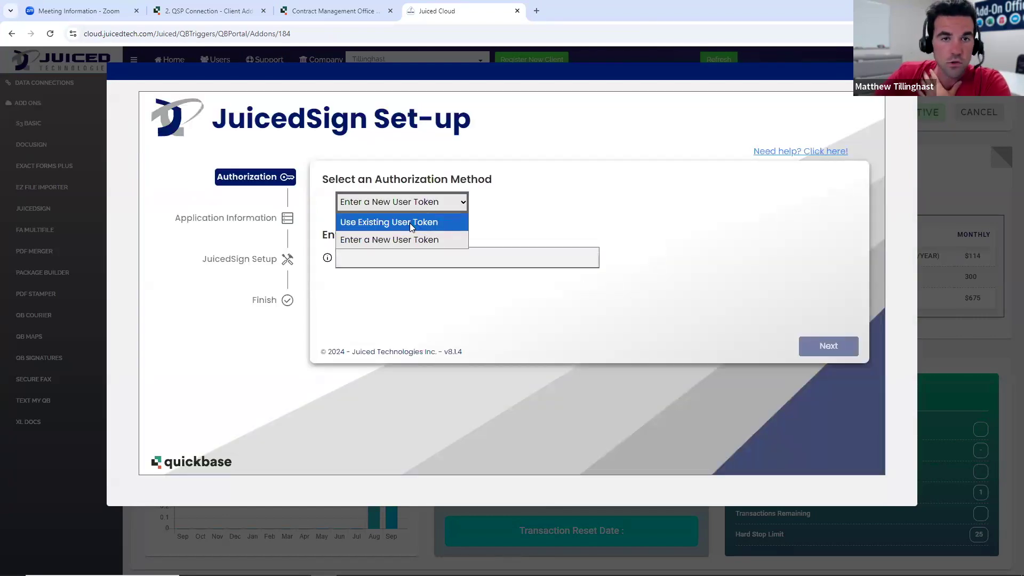
{"action": "left_click", "coordinate": [409, 223]}
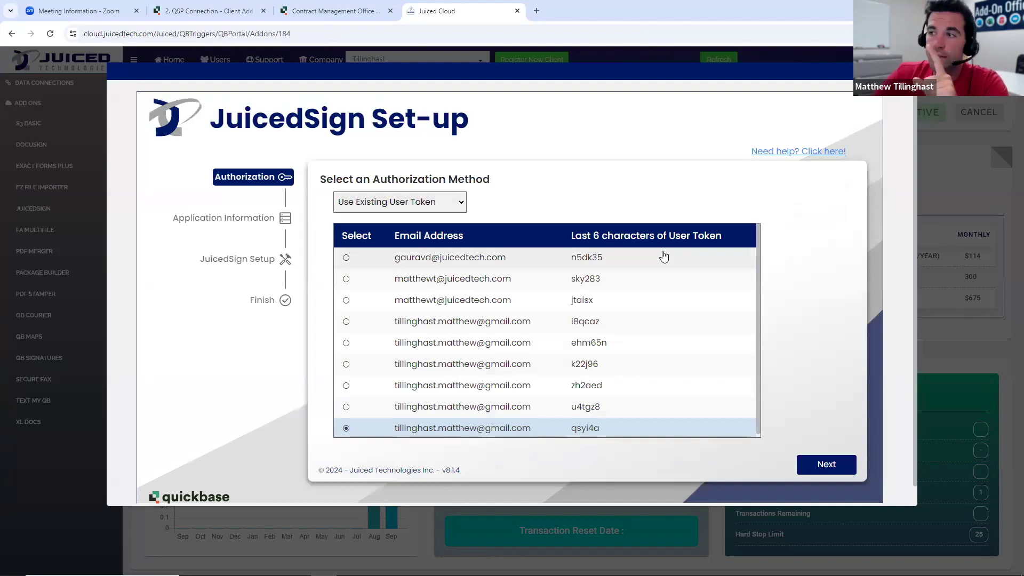
{"action": "scroll", "coordinate": [784, 309], "scroll_direction": "down", "scroll_amount": 2}
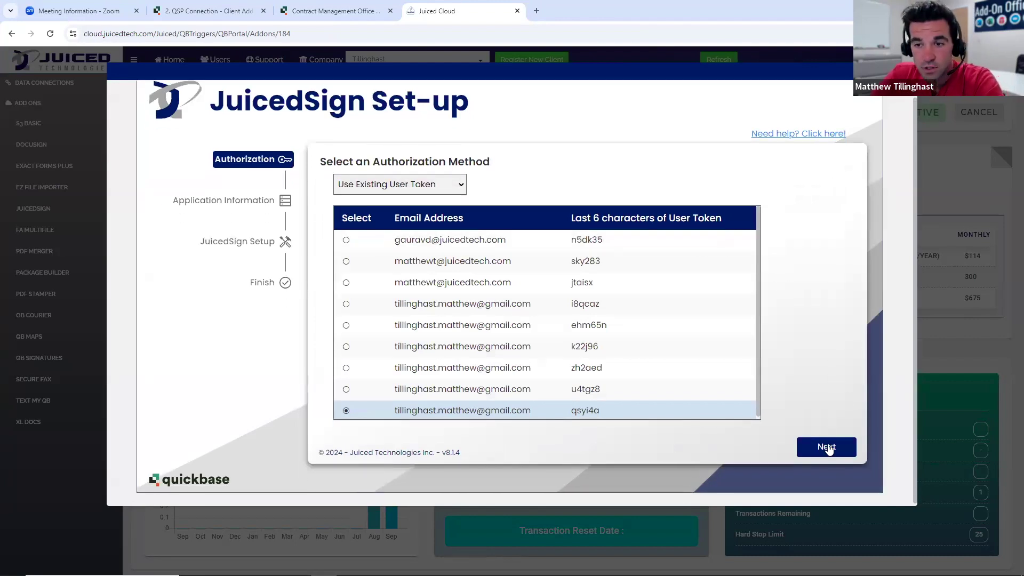
{"action": "left_click", "coordinate": [826, 446]}
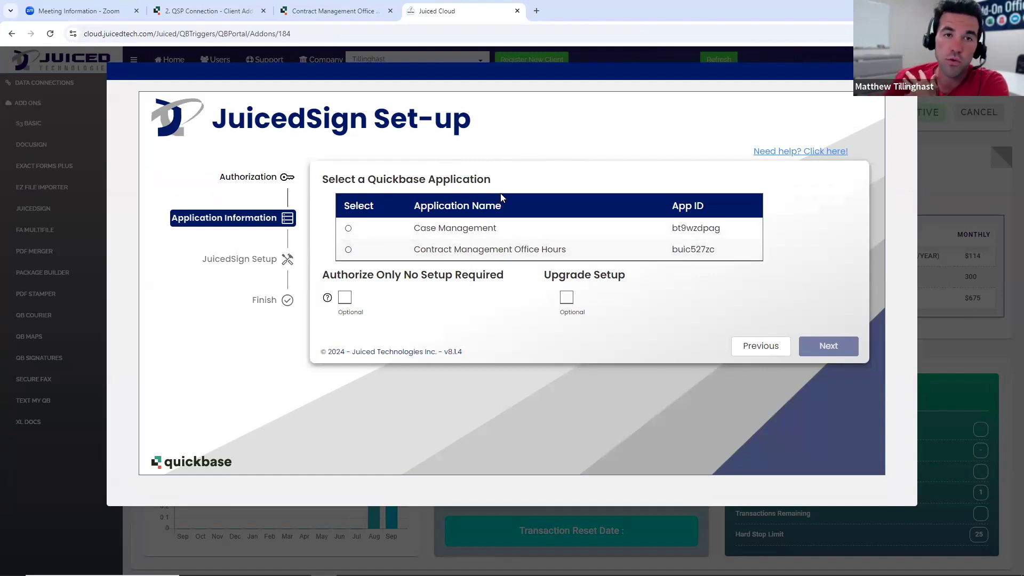
Choose Contract Management Office Hours as the Quickbase application and continue to JuicedSign Setup
{"action": "left_click", "coordinate": [472, 255]}
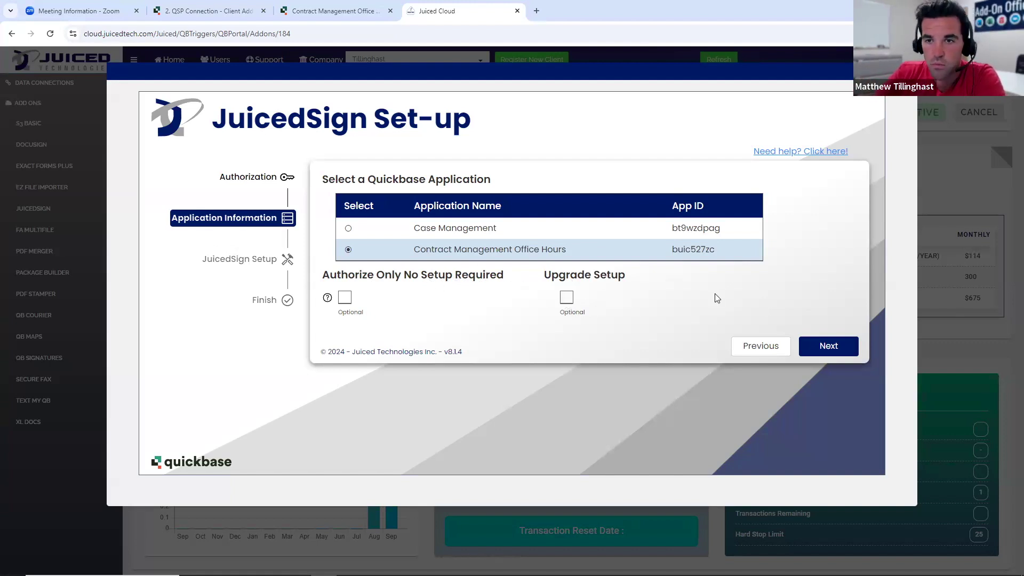
{"action": "left_click", "coordinate": [827, 347]}
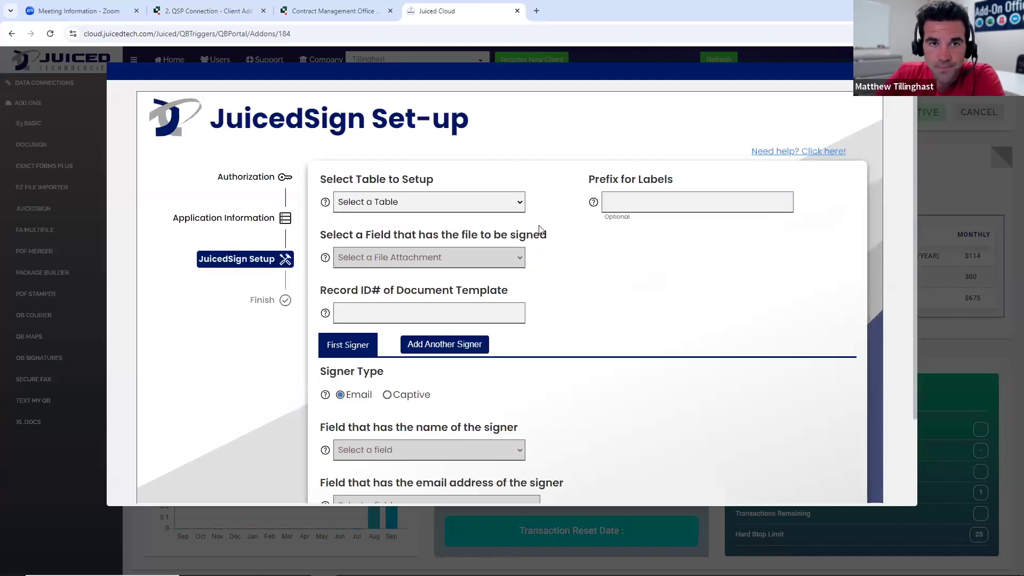
Set up JuicedSign on the Contracts table with EFP Document as the file to sign
{"action": "left_click", "coordinate": [505, 208]}
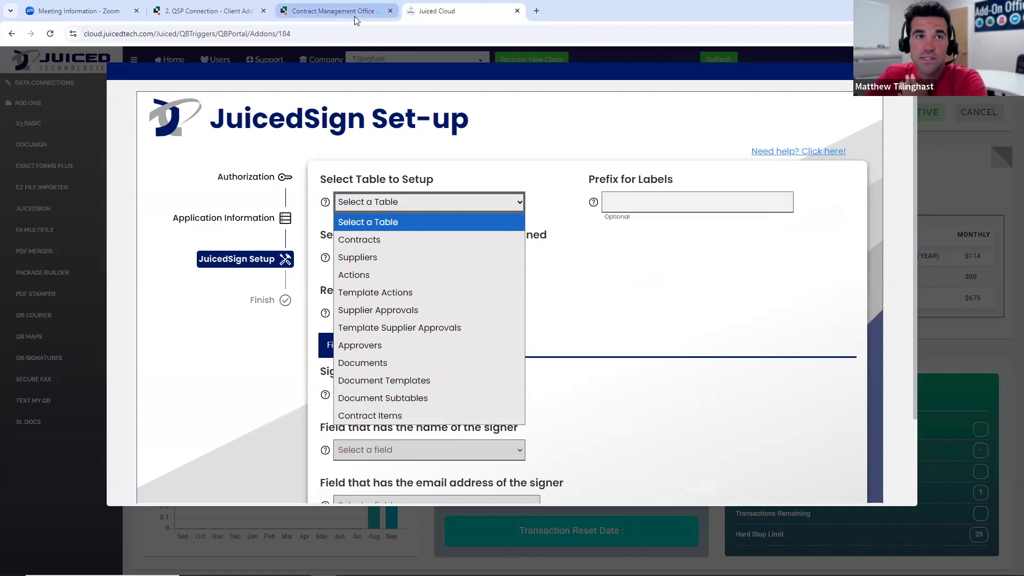
{"action": "left_click", "coordinate": [391, 242]}
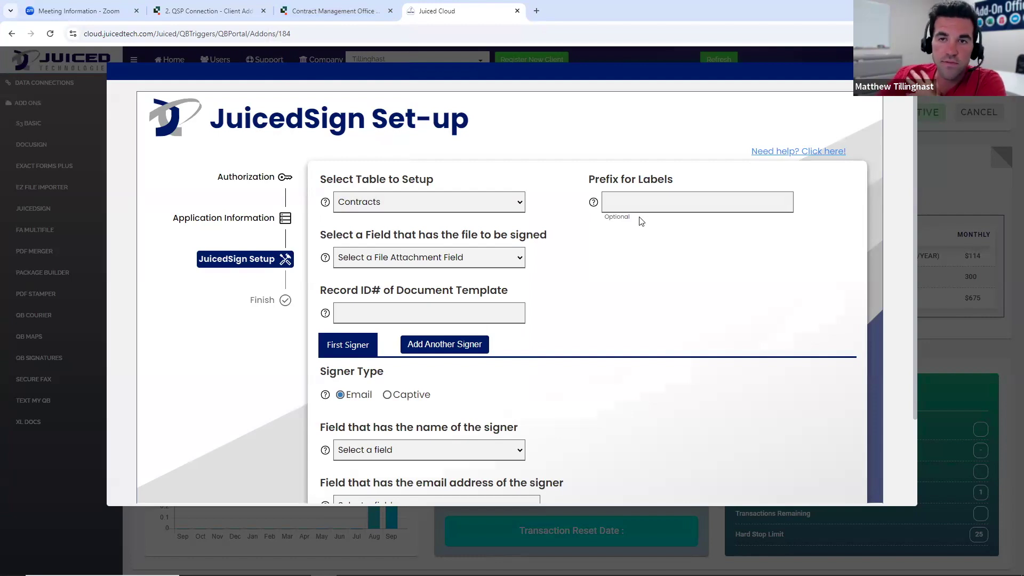
{"action": "left_click", "coordinate": [447, 259]}
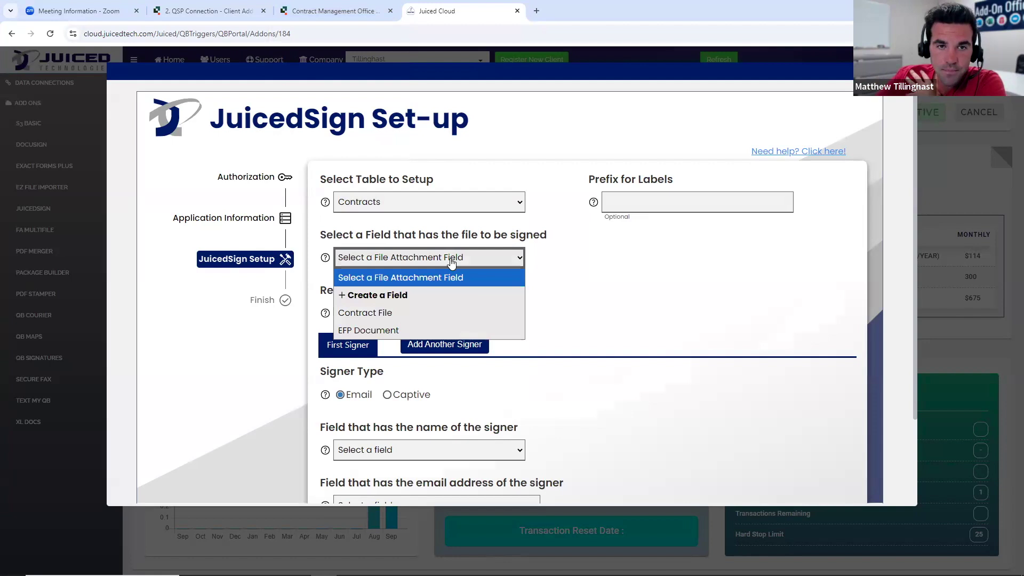
{"action": "left_click", "coordinate": [396, 331]}
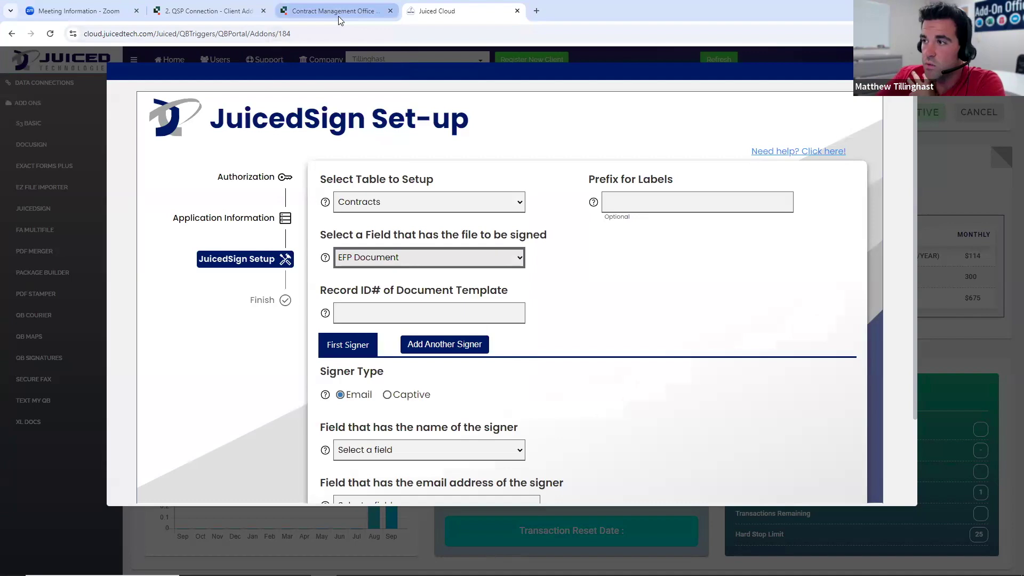
{"action": "left_click", "coordinate": [338, 16]}
Compare the Quickbase Contracts table with the JuicedSign setup form
{"action": "left_click", "coordinate": [37, 169]}
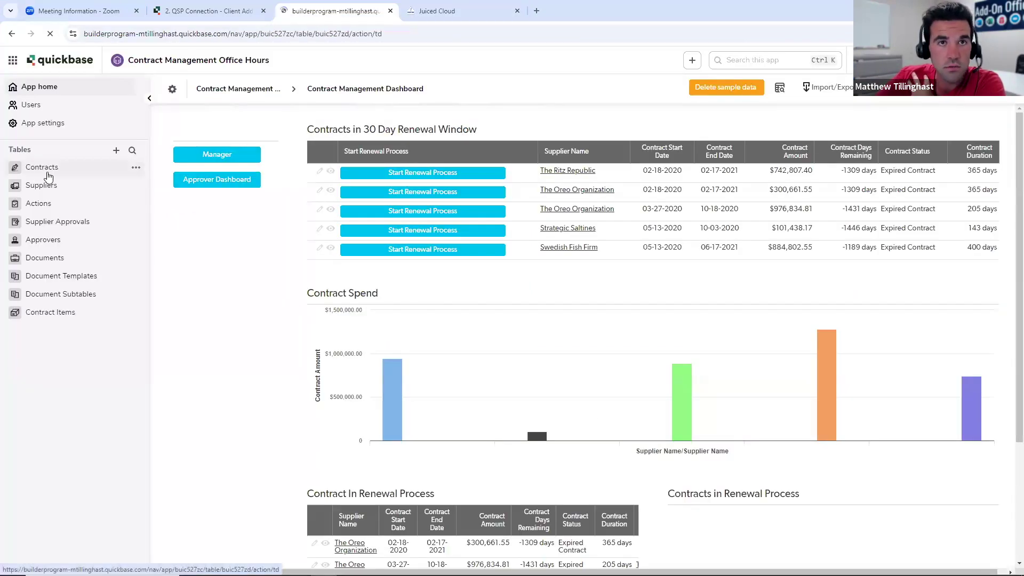
{"action": "left_click", "coordinate": [472, 7]}
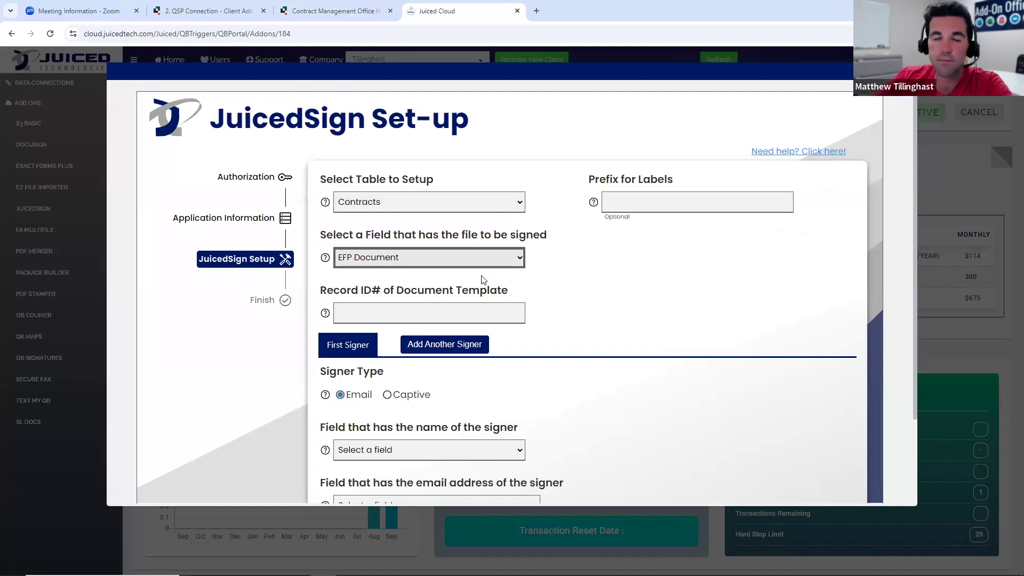
{"action": "left_click", "coordinate": [500, 298]}
{"action": "scroll", "coordinate": [498, 299], "scroll_direction": "down", "scroll_amount": 2}
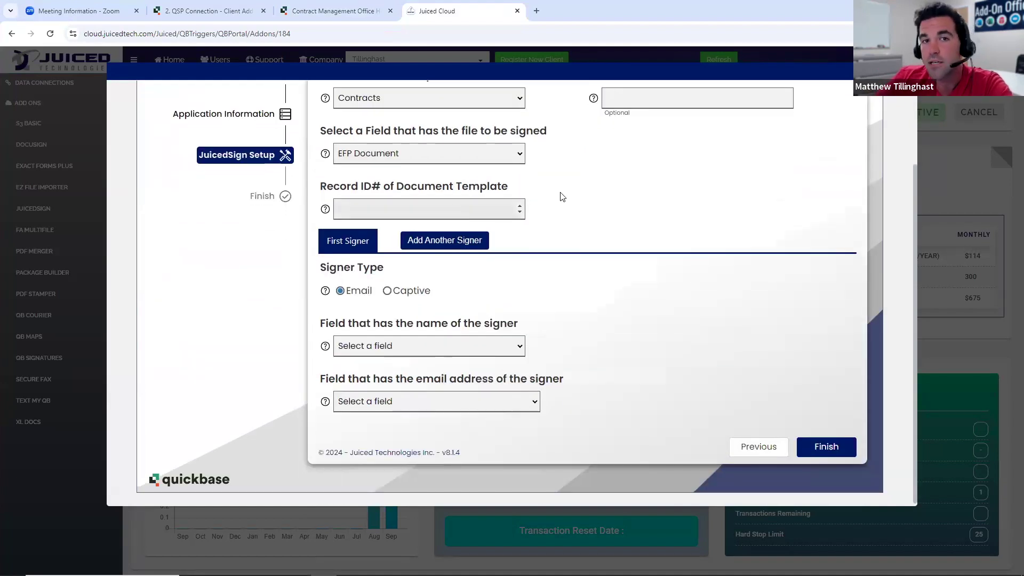
{"action": "left_click", "coordinate": [332, 16]}
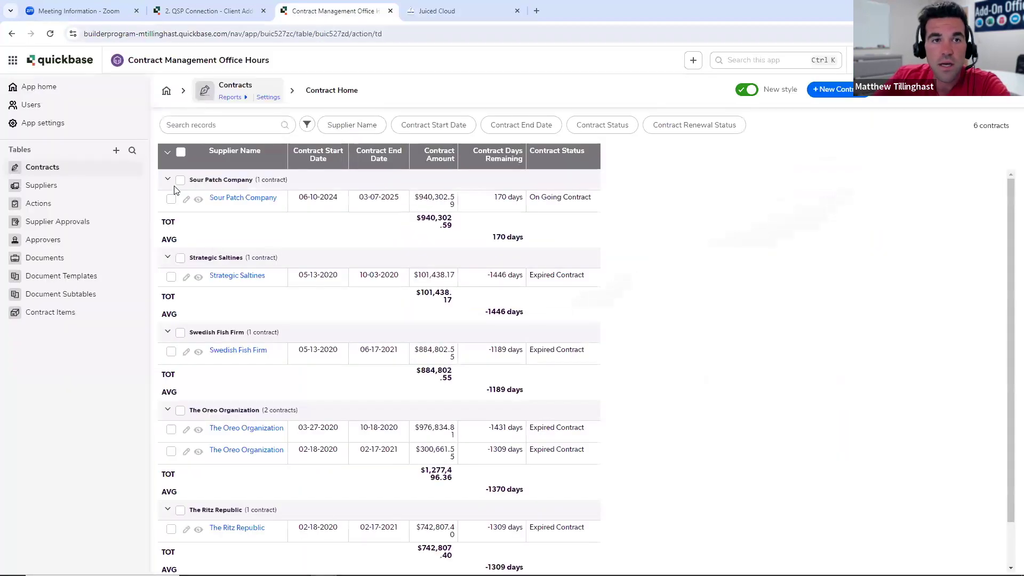
Open Document Templates in a new tab and find the signing template's record ID 2
{"action": "right_click", "coordinate": [83, 273]}
{"action": "left_click", "coordinate": [123, 282]}
{"action": "left_click", "coordinate": [443, 10]}
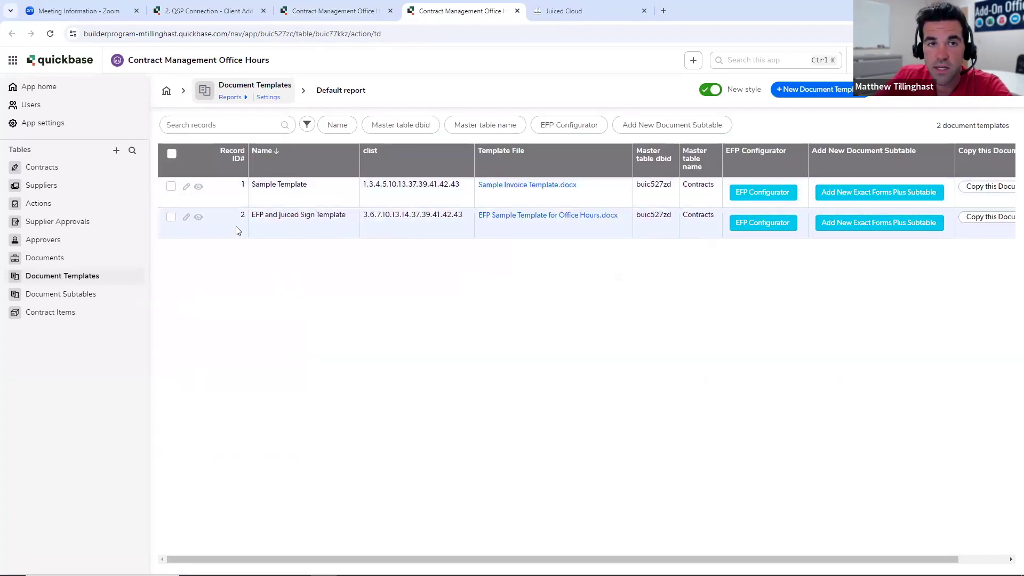
{"action": "left_click_drag", "start_coordinate": [239, 218], "coordinate": [244, 217]}
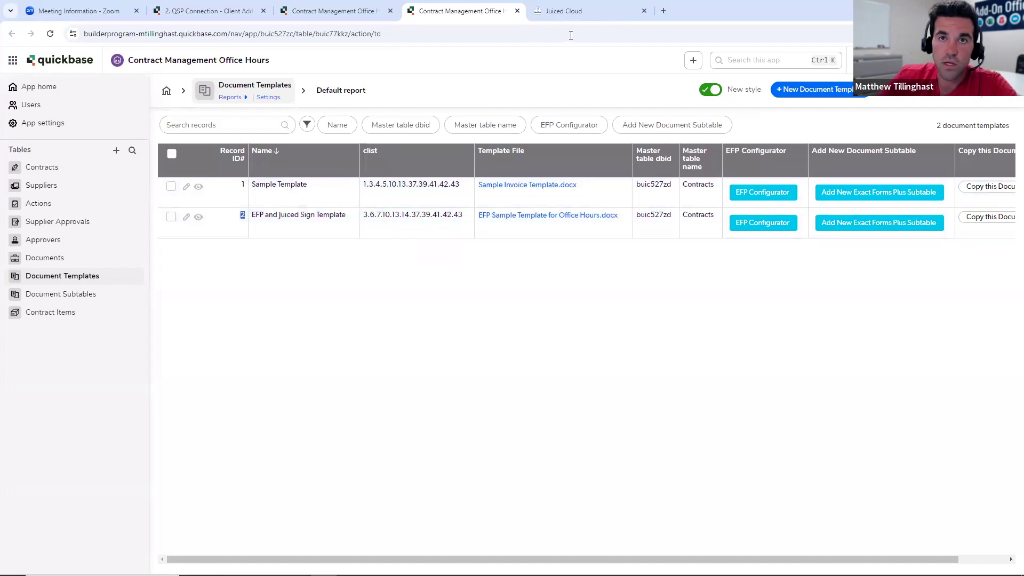
{"action": "left_click", "coordinate": [565, 11]}
Enter 2 as the document template record ID
{"action": "left_click", "coordinate": [424, 204]}
{"action": "type", "text": "2"}
{"action": "scroll", "coordinate": [554, 192], "scroll_direction": "up", "scroll_amount": 1}
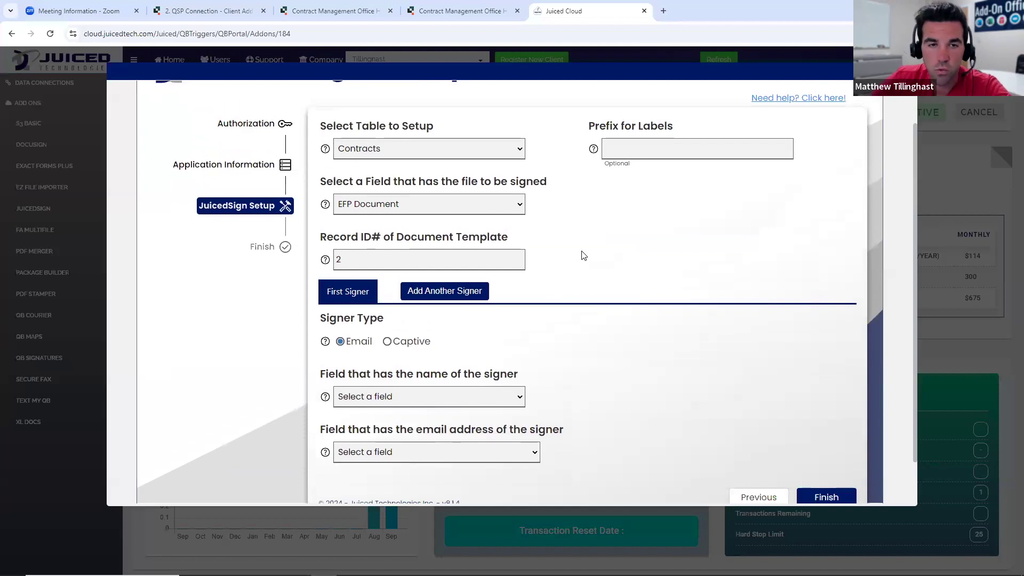
{"action": "scroll", "coordinate": [579, 256], "scroll_direction": "down", "scroll_amount": 1}
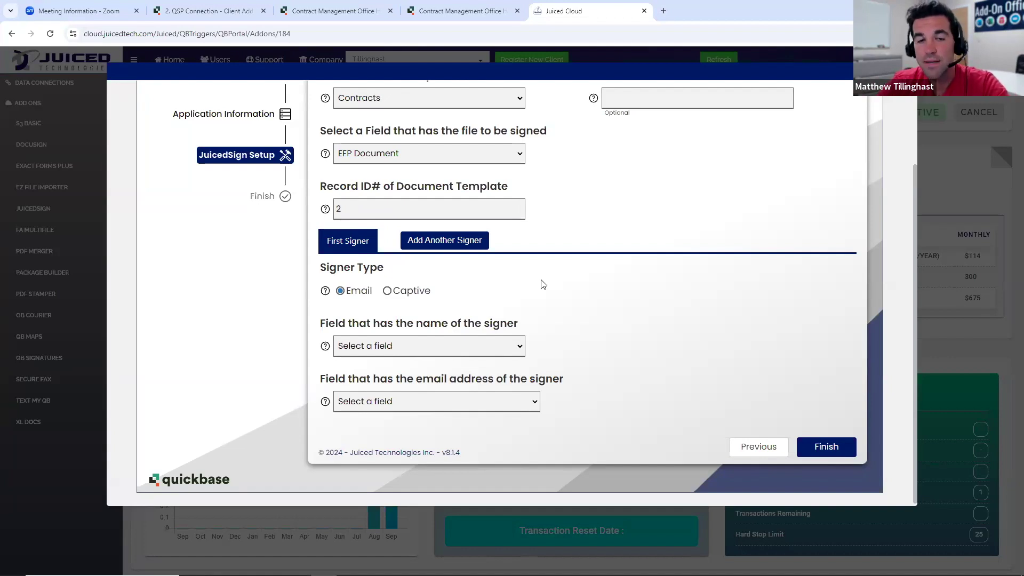
Map the signer's name to Contact Name and create a new 'Contact Email' field for their email
{"action": "left_click", "coordinate": [497, 352]}
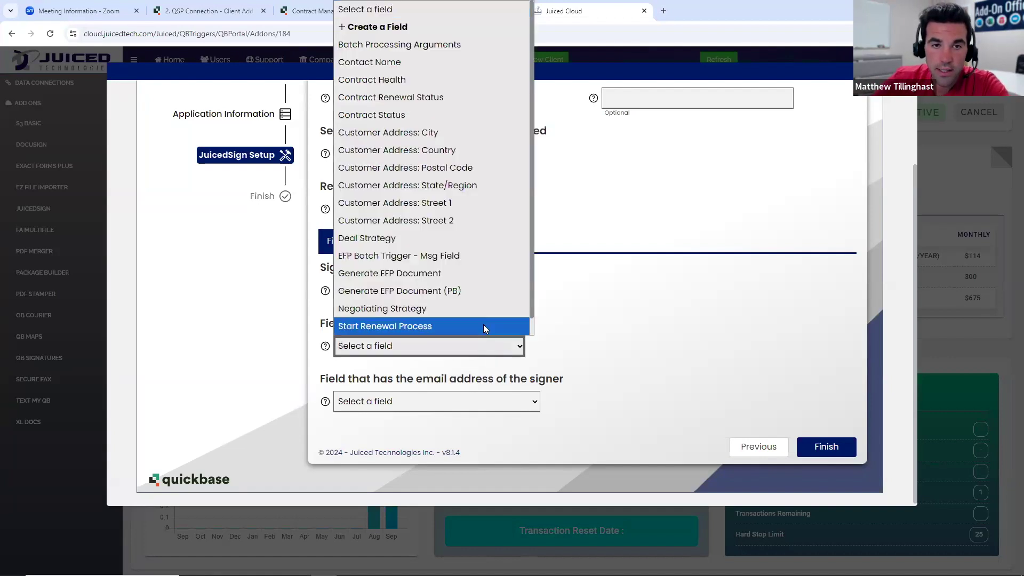
{"action": "left_click", "coordinate": [389, 64]}
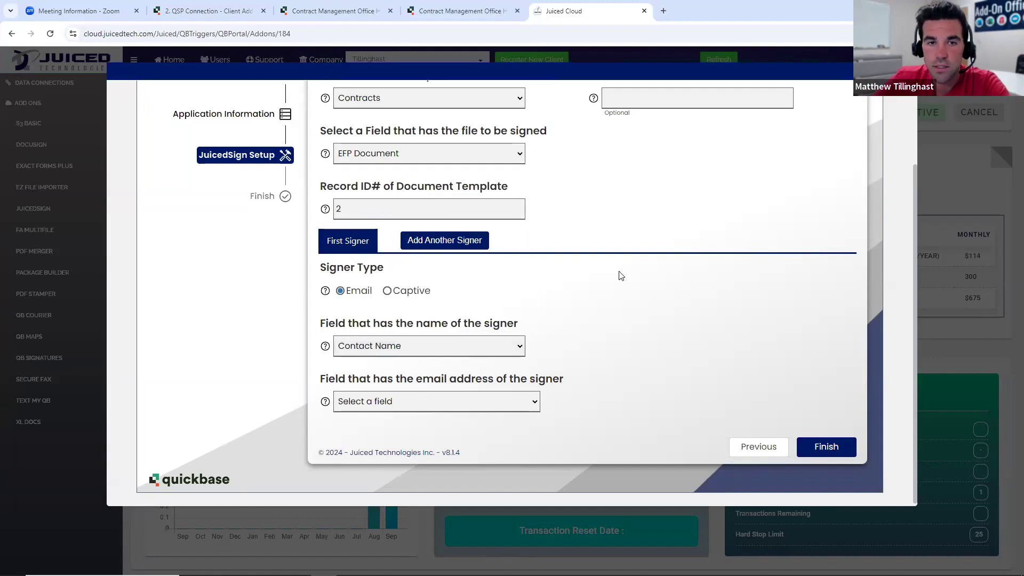
{"action": "left_click", "coordinate": [496, 402]}
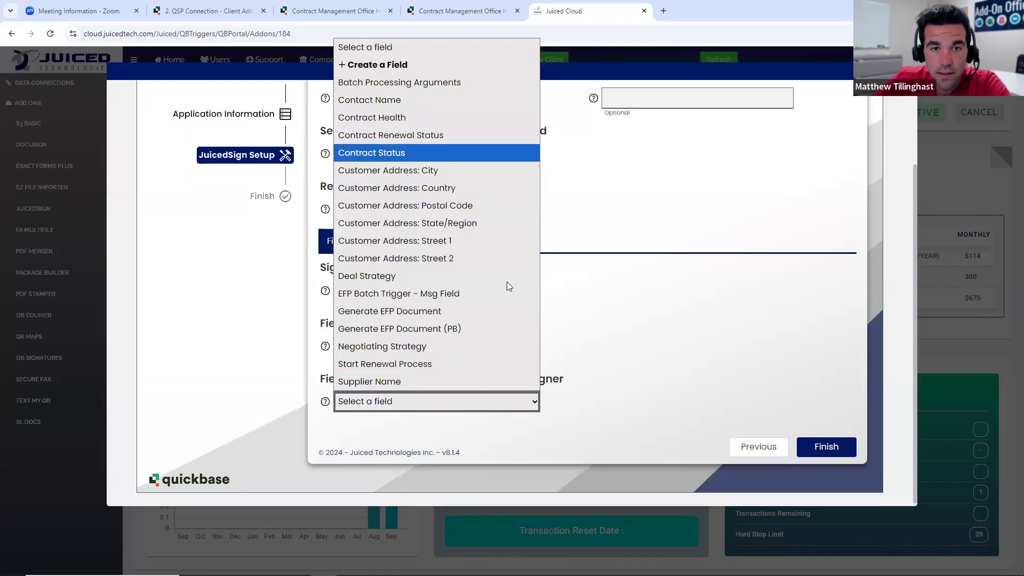
{"action": "left_click", "coordinate": [618, 336]}
{"action": "left_click", "coordinate": [507, 401]}
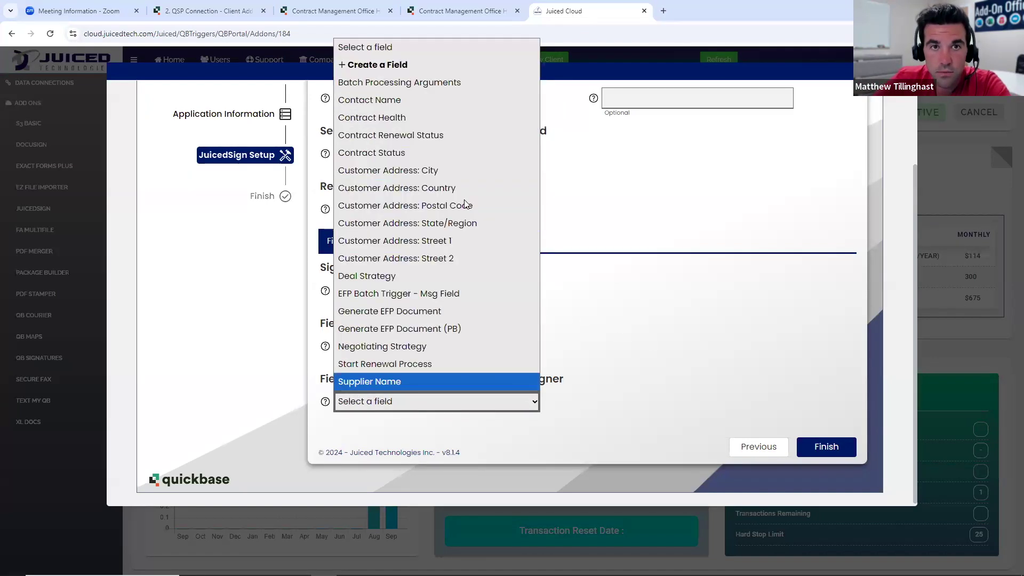
{"action": "left_click", "coordinate": [366, 65]}
{"action": "left_click", "coordinate": [692, 400]}
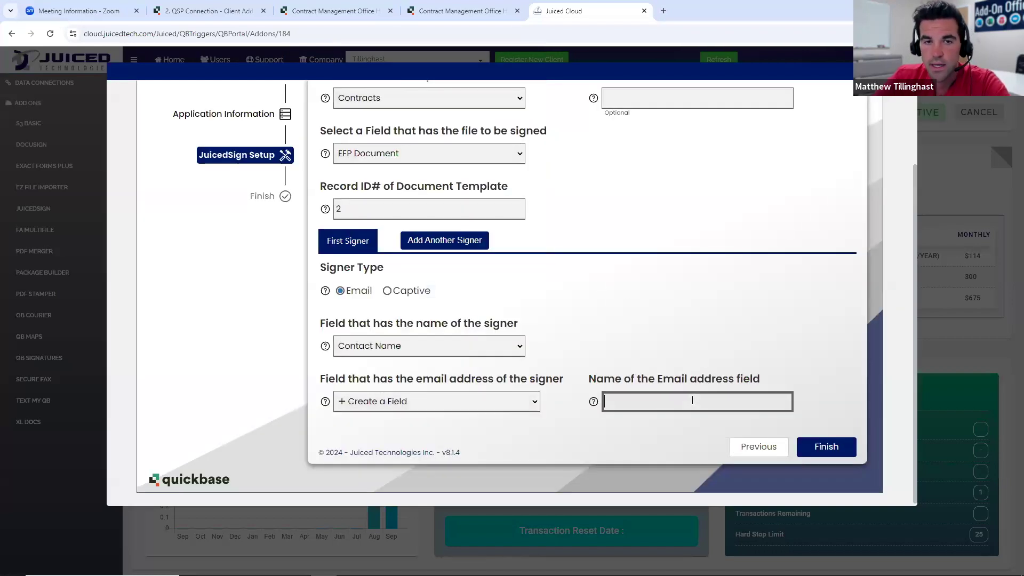
{"action": "type", "text": "Contact "}
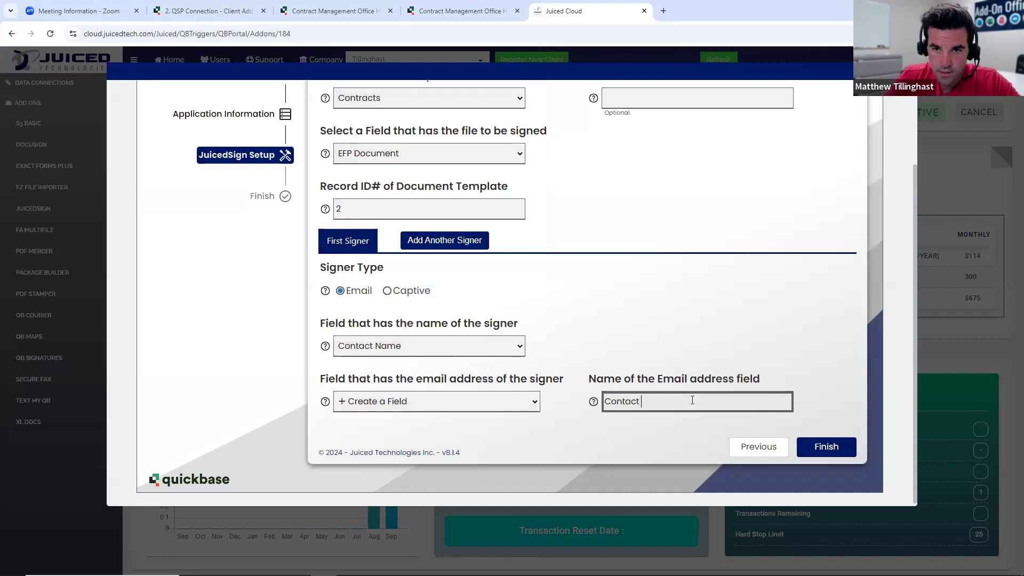
{"action": "type", "text": "Email"}
{"action": "left_click", "coordinate": [754, 371]}
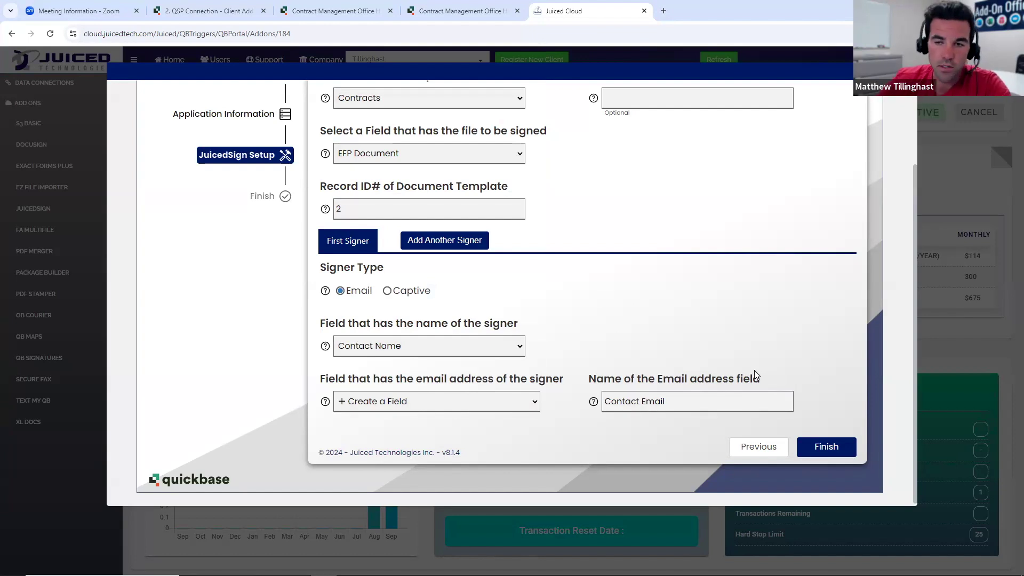
{"action": "scroll", "coordinate": [814, 481], "scroll_direction": "up", "scroll_amount": 1}
Finish the JuicedSign installation, review the added fields, and open the Quickbase Tools documentation
{"action": "scroll", "coordinate": [814, 480], "scroll_direction": "down", "scroll_amount": 1}
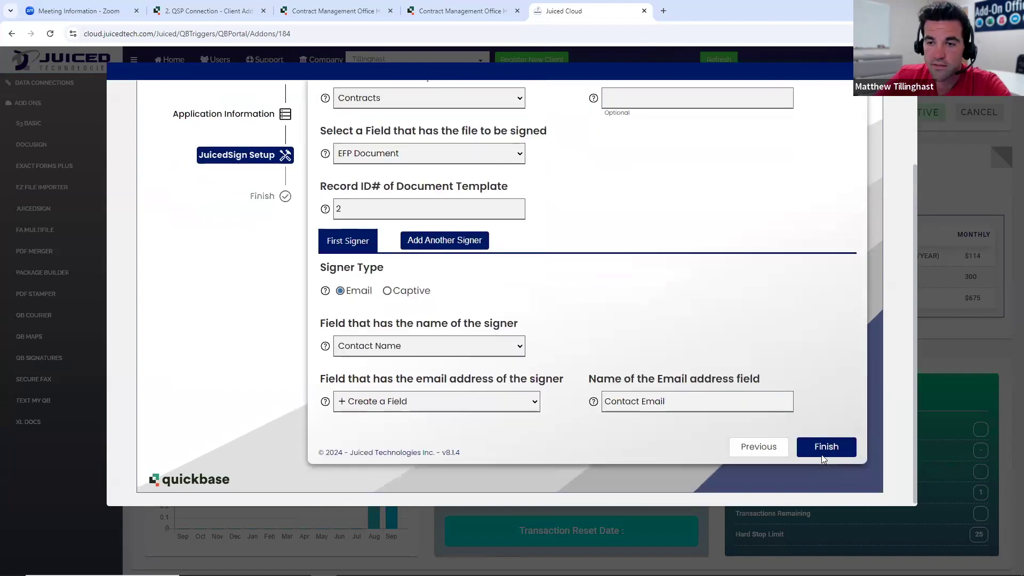
{"action": "left_click", "coordinate": [822, 447]}
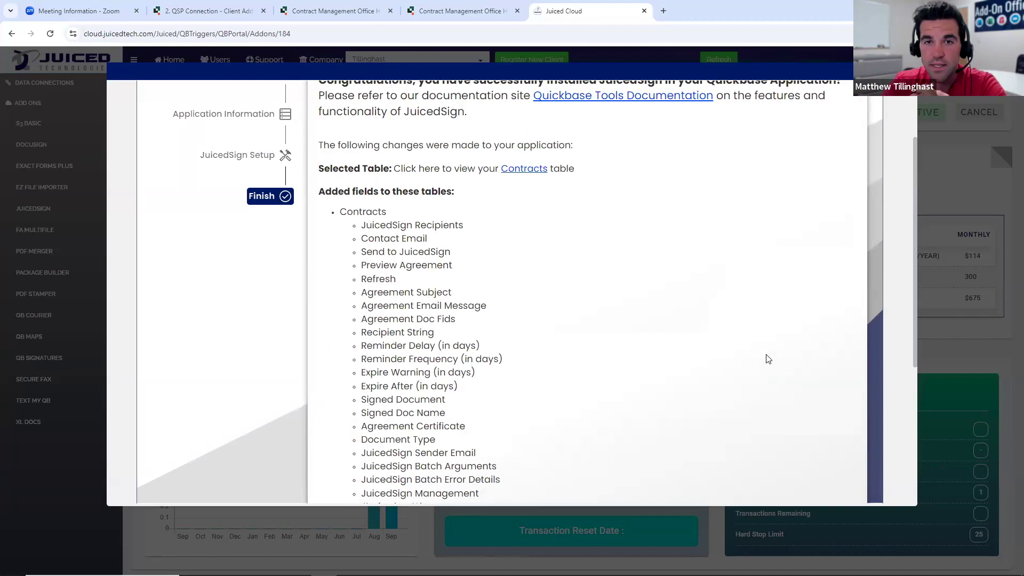
{"action": "scroll", "coordinate": [496, 214], "scroll_direction": "down", "scroll_amount": 5}
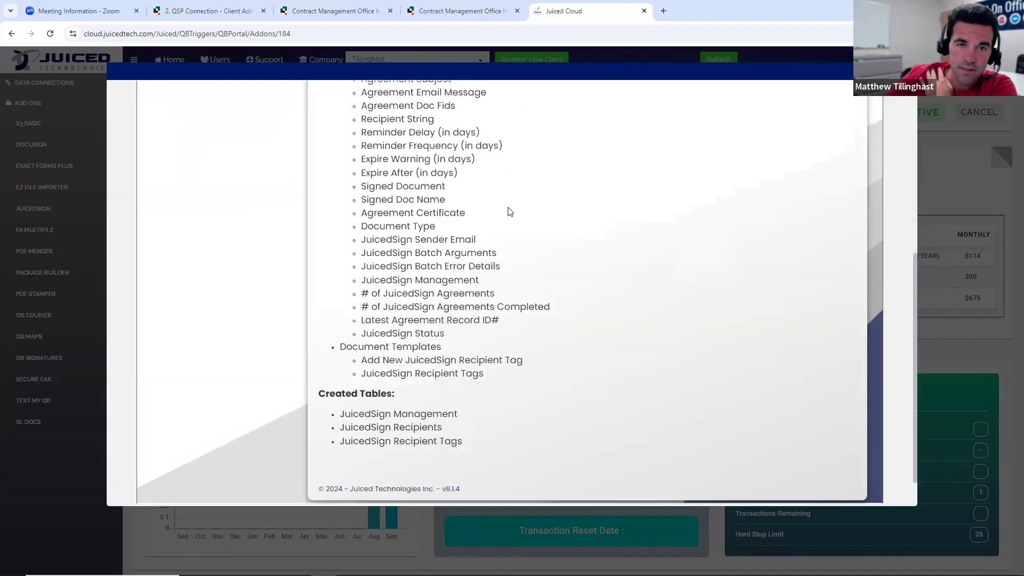
{"action": "scroll", "coordinate": [497, 239], "scroll_direction": "up", "scroll_amount": 6}
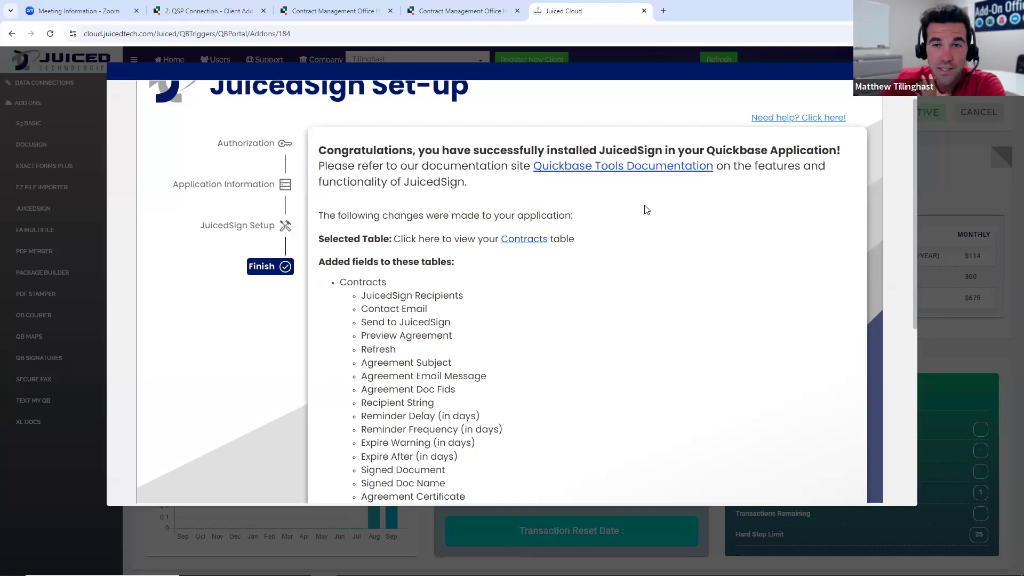
{"action": "left_click", "coordinate": [634, 171]}
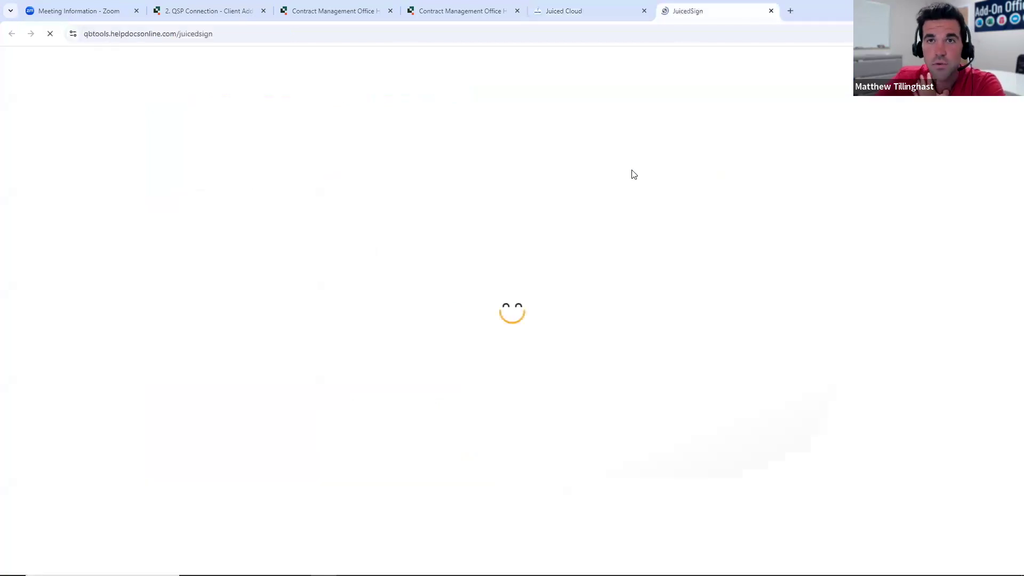
Close the completed setup results and refresh to show five authorized applications
{"action": "left_click", "coordinate": [598, 11]}
{"action": "scroll", "coordinate": [430, 197], "scroll_direction": "down", "scroll_amount": 2}
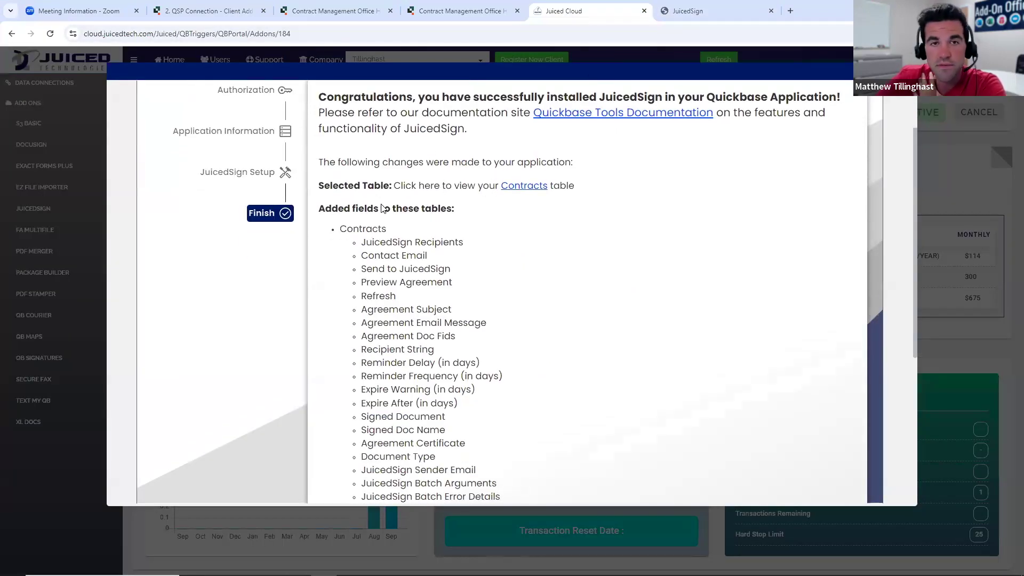
{"action": "scroll", "coordinate": [376, 195], "scroll_direction": "down", "scroll_amount": 1}
{"action": "scroll", "coordinate": [392, 208], "scroll_direction": "down", "scroll_amount": 2}
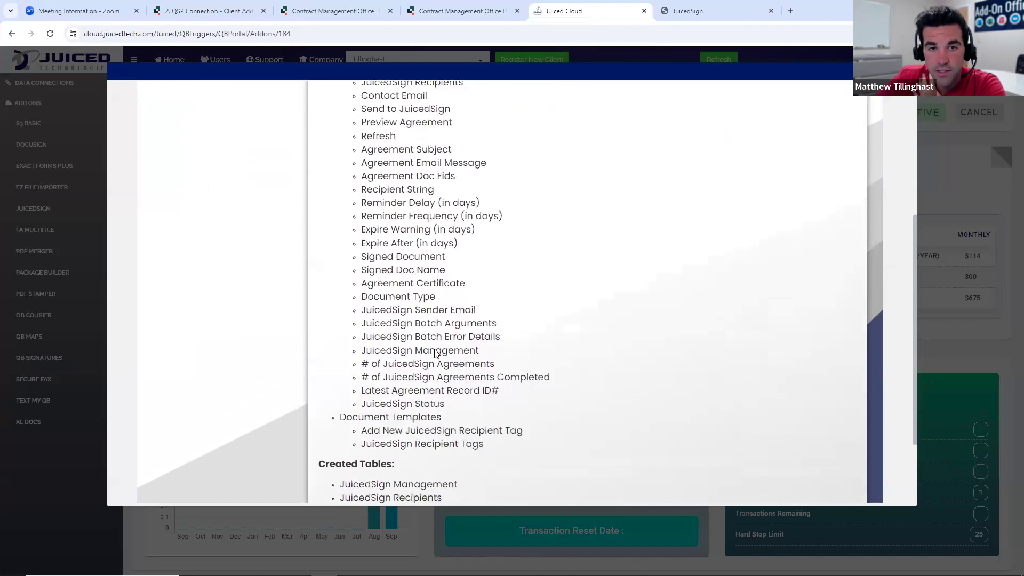
{"action": "scroll", "coordinate": [426, 192], "scroll_direction": "down", "scroll_amount": 2}
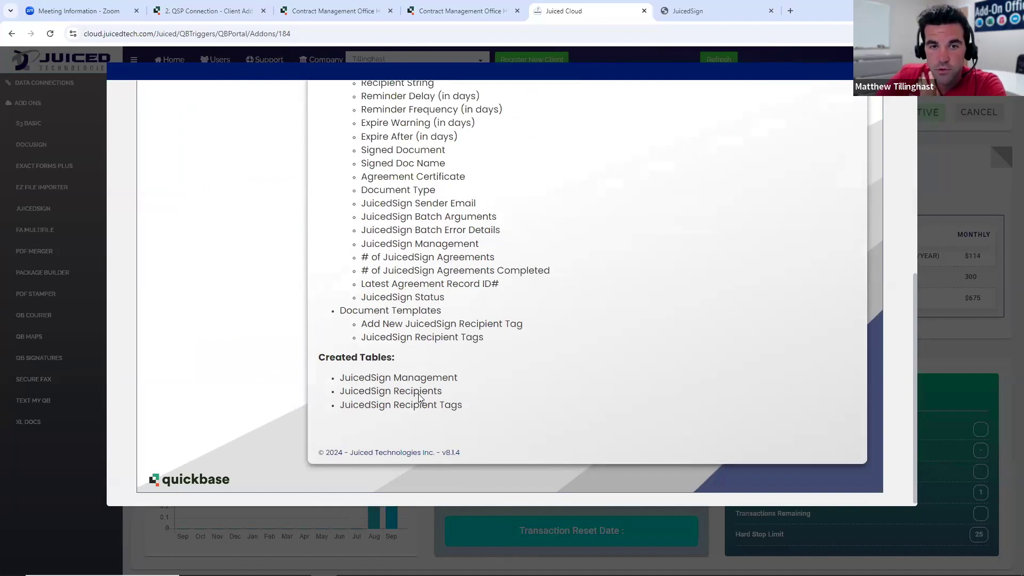
{"action": "scroll", "coordinate": [796, 245], "scroll_direction": "up", "scroll_amount": 7}
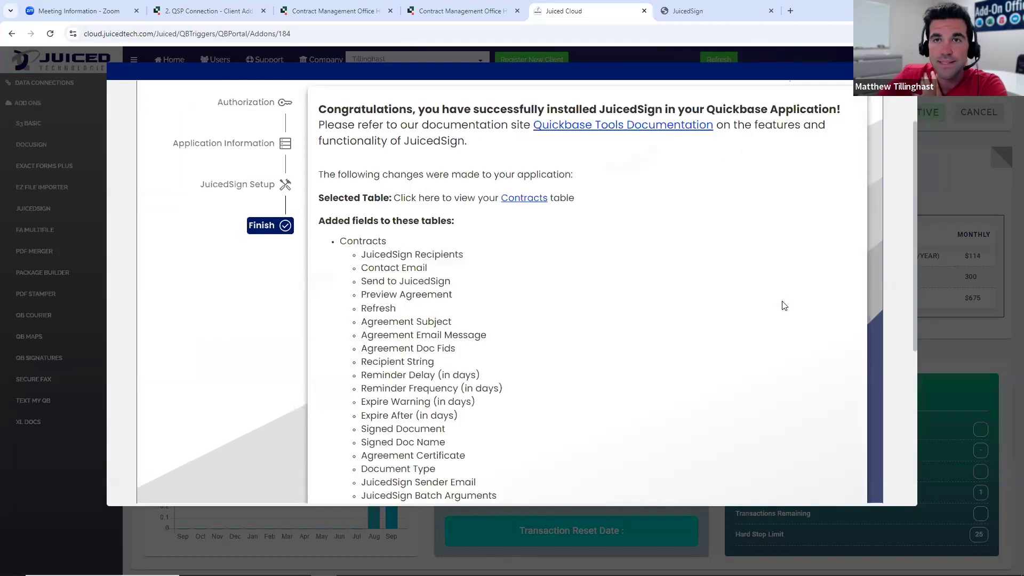
{"action": "left_click", "coordinate": [905, 71]}
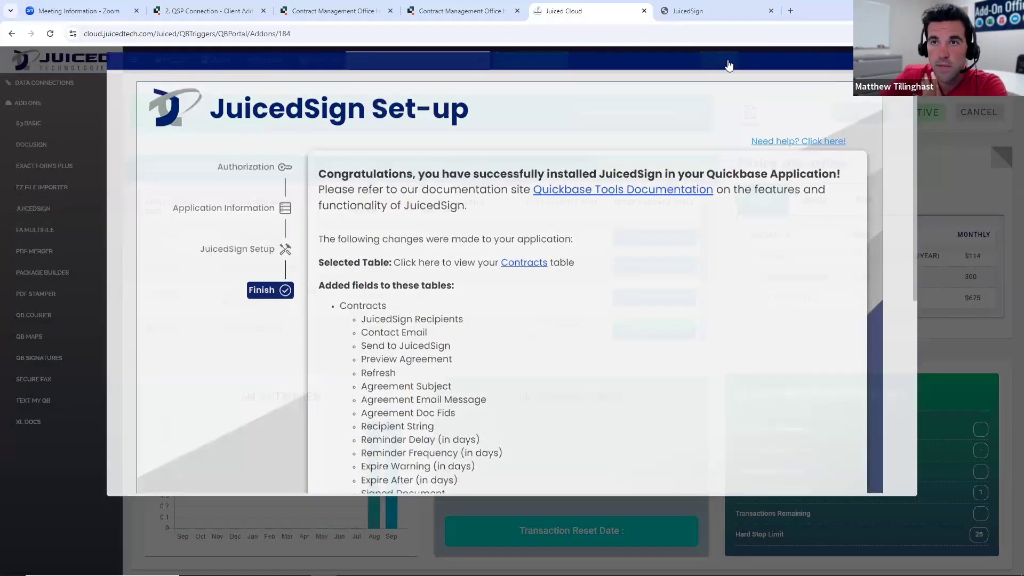
{"action": "left_click", "coordinate": [724, 61]}
Close Juiced Cloud and return to the Quickbase Document Templates report
{"action": "scroll", "coordinate": [533, 229], "scroll_direction": "down", "scroll_amount": 1}
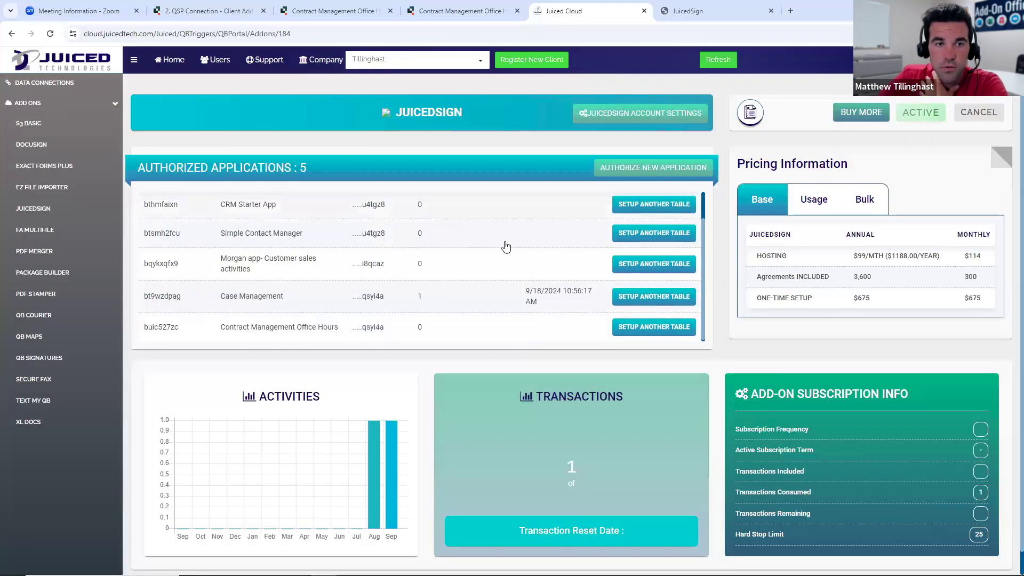
{"action": "left_click_drag", "start_coordinate": [220, 328], "coordinate": [396, 345]}
{"action": "left_click", "coordinate": [428, 356]}
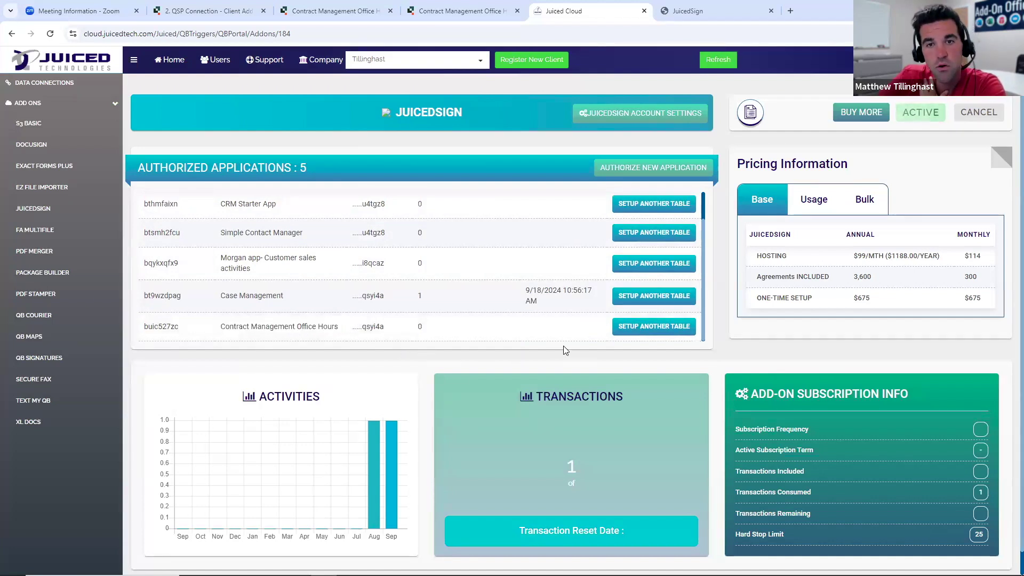
{"action": "scroll", "coordinate": [537, 324], "scroll_direction": "up", "scroll_amount": 1}
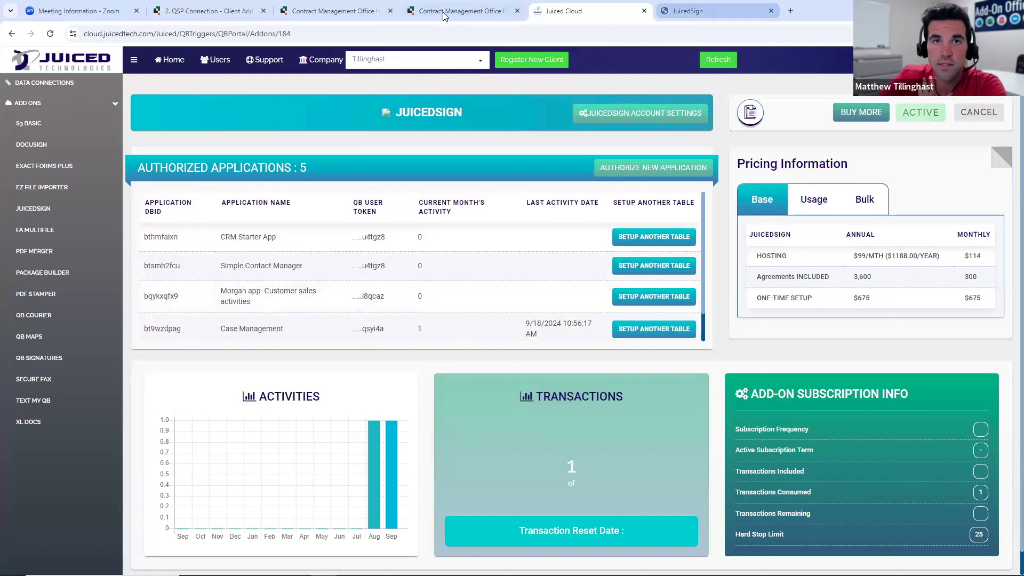
{"action": "left_click", "coordinate": [644, 12]}
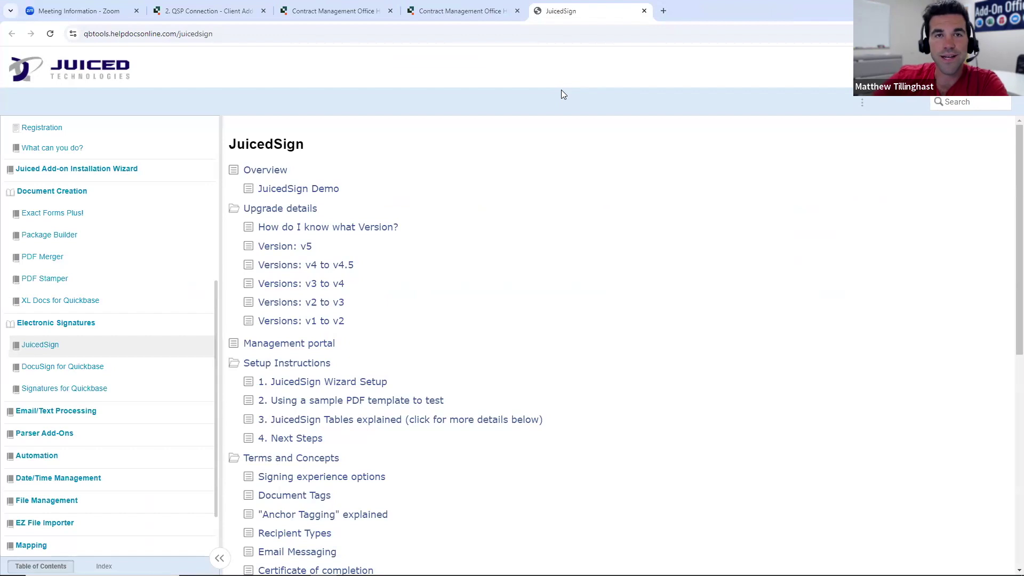
{"action": "left_click", "coordinate": [465, 11]}
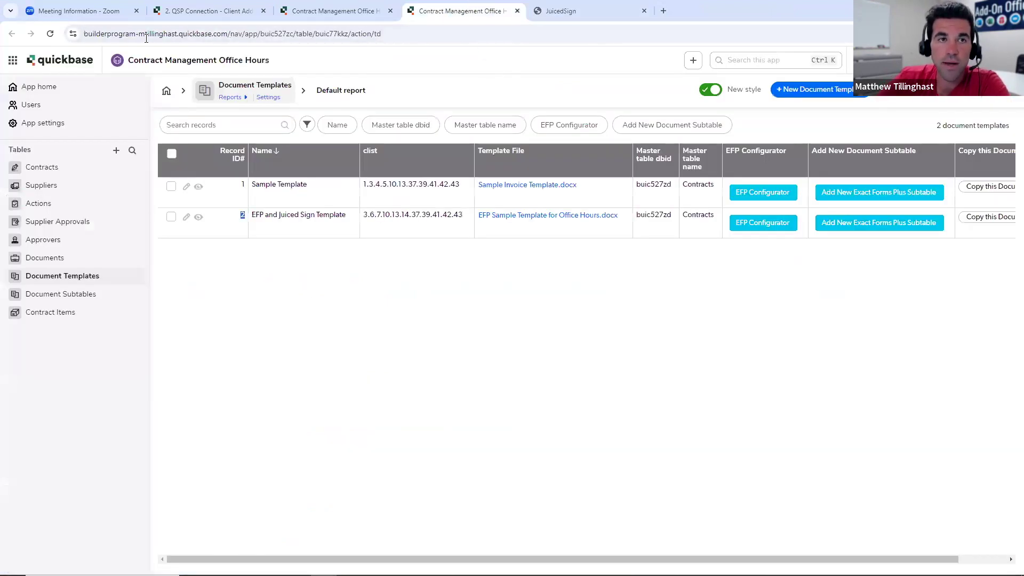
Reload Document Templates and open record 2, the EFP and Juiced Sign Template
{"action": "left_click", "coordinate": [50, 34]}
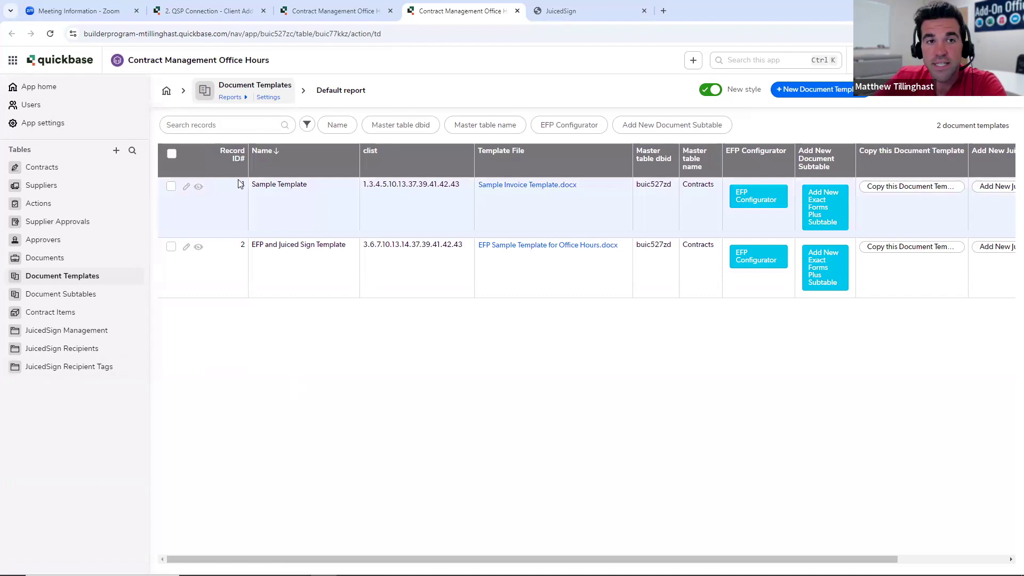
{"action": "left_click", "coordinate": [198, 246]}
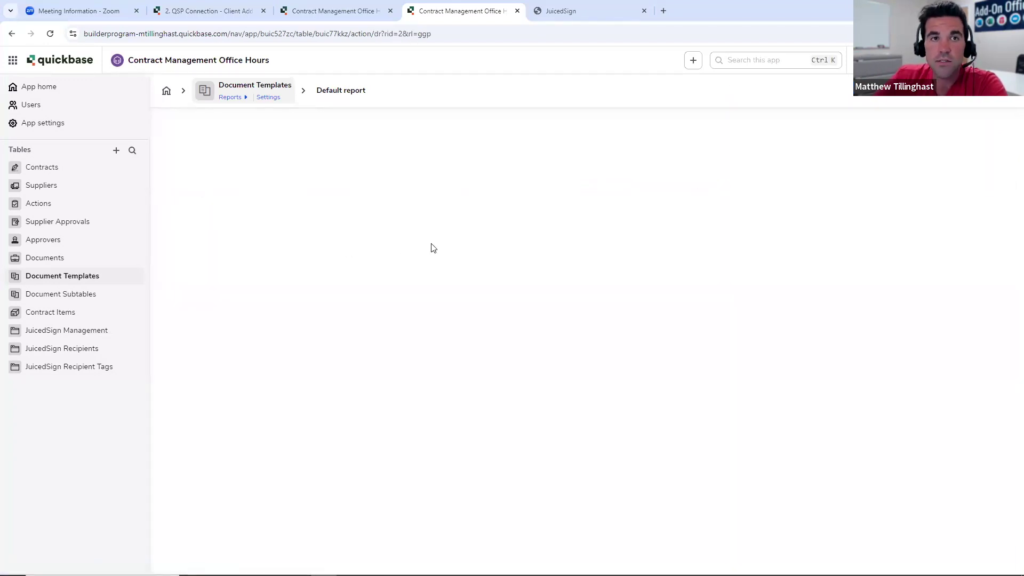
View EFP Sample Template for Office Hours.docx in Word, then go to the Contracts report
{"action": "scroll", "coordinate": [548, 212], "scroll_direction": "down", "scroll_amount": 3}
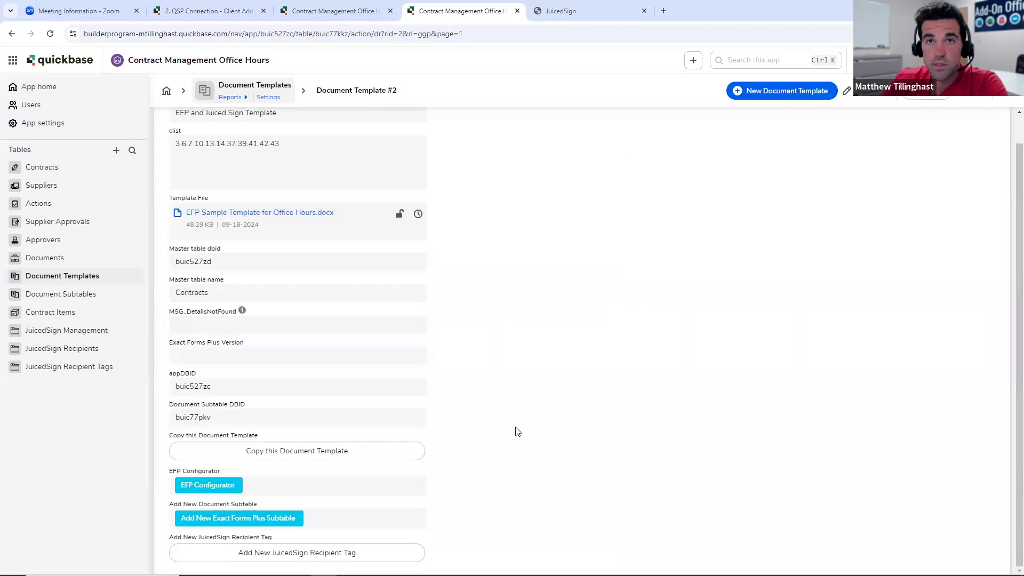
{"action": "left_click", "coordinate": [261, 213]}
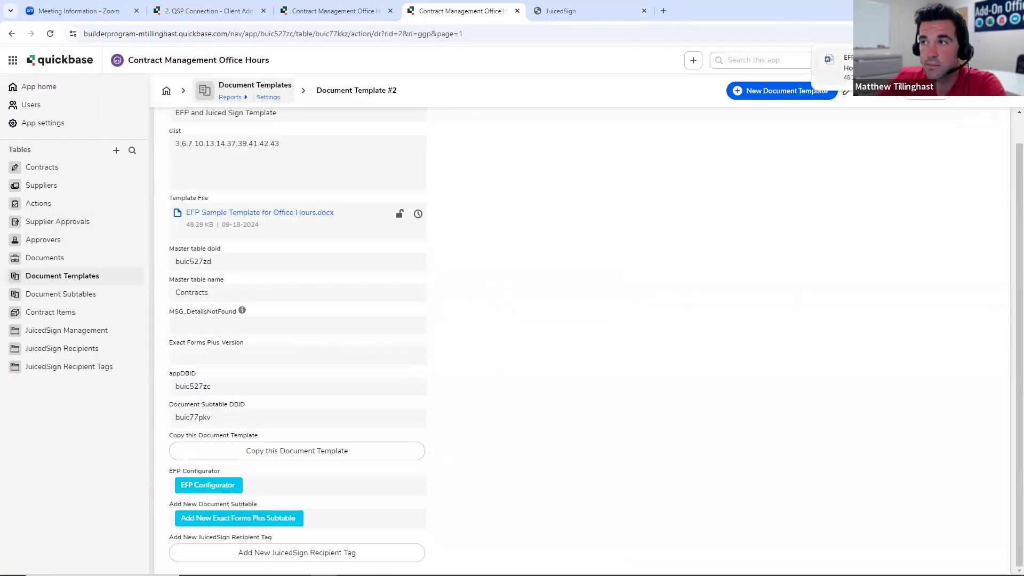
{"action": "left_click", "coordinate": [880, 67]}
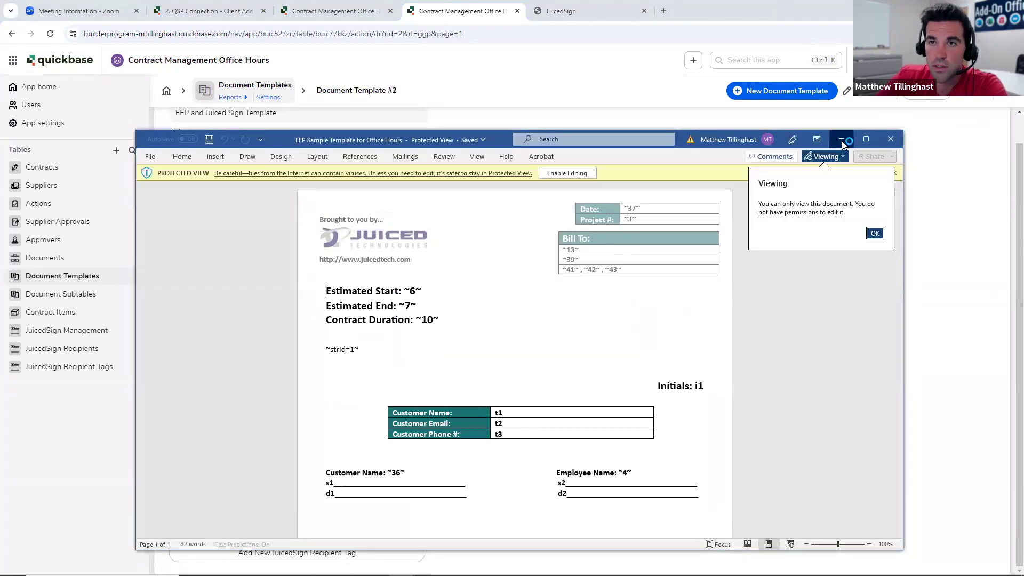
{"action": "left_click", "coordinate": [840, 139]}
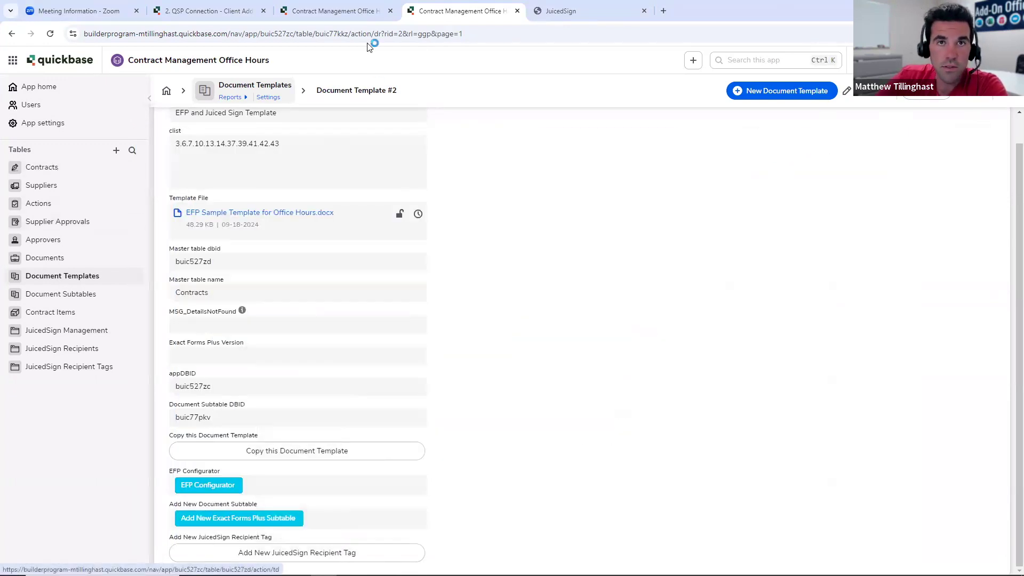
{"action": "left_click", "coordinate": [347, 10]}
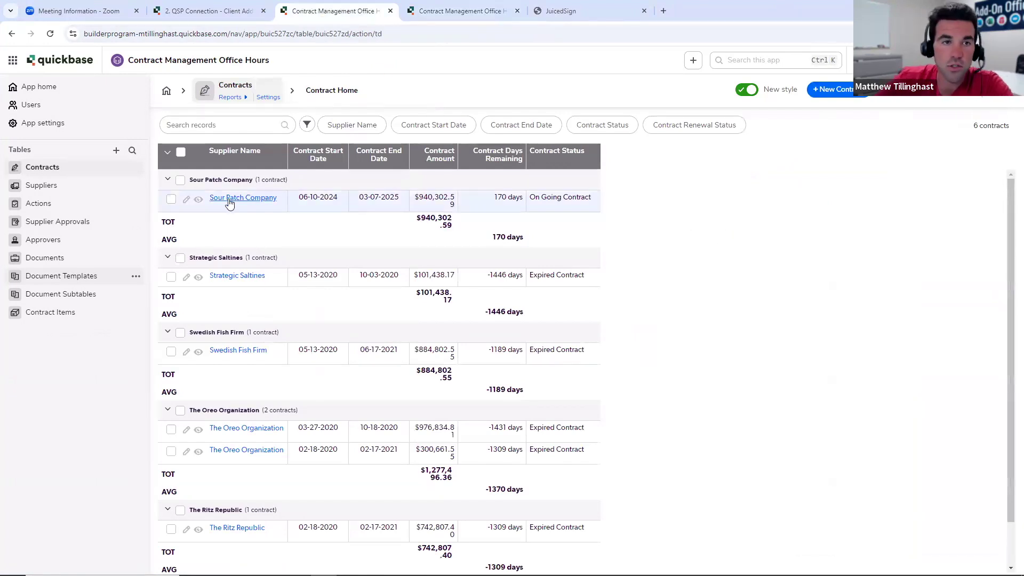
{"action": "left_click", "coordinate": [199, 202]}
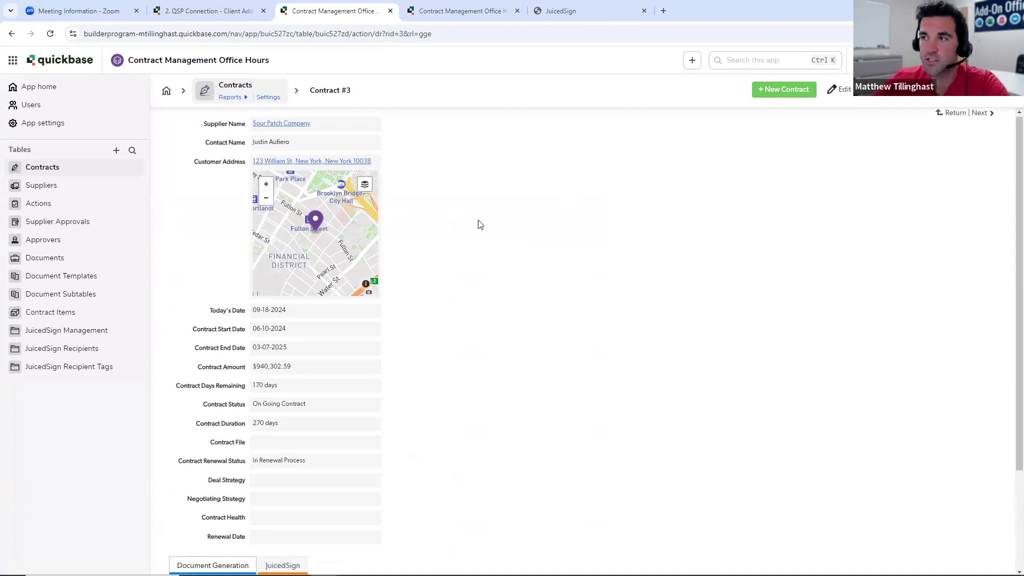
{"action": "scroll", "coordinate": [480, 224], "scroll_direction": "down", "scroll_amount": 3}
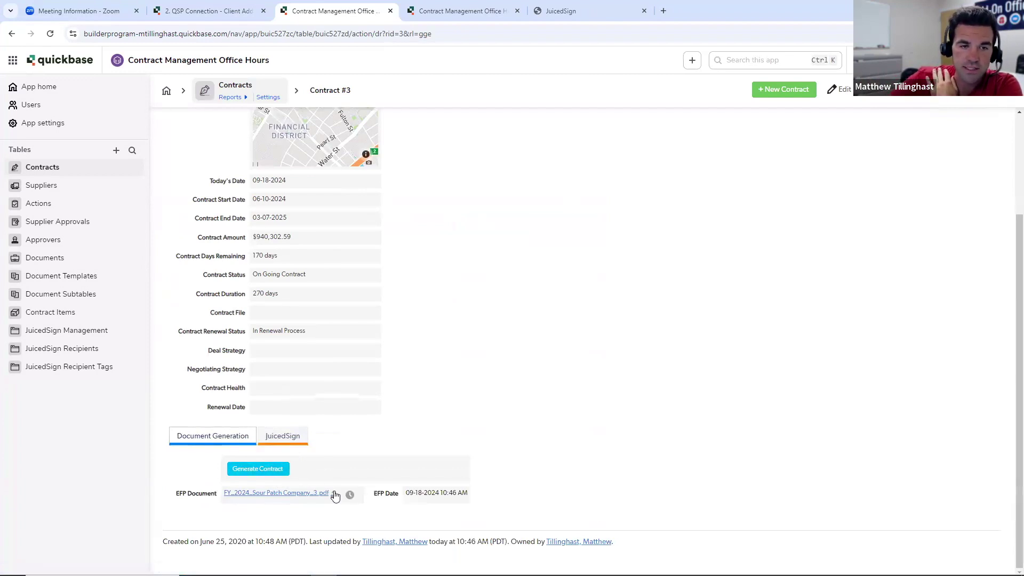
{"action": "left_click", "coordinate": [288, 436]}
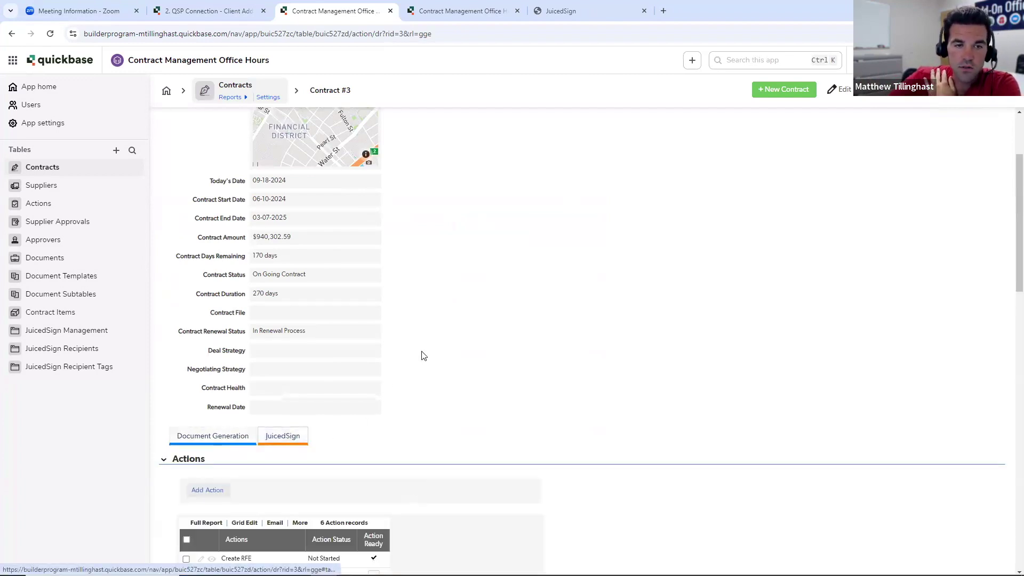
{"action": "scroll", "coordinate": [425, 346], "scroll_direction": "down", "scroll_amount": 5}
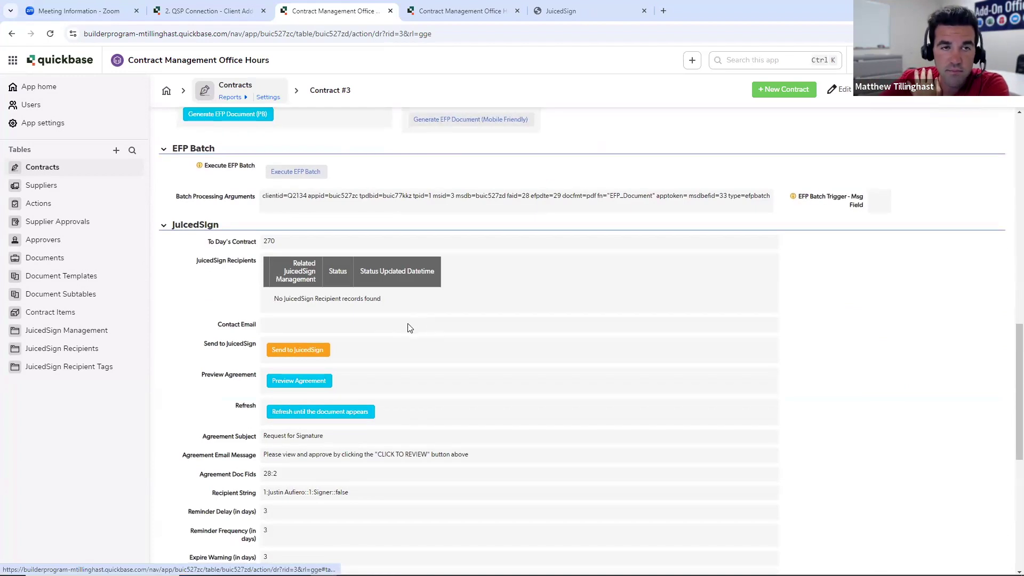
{"action": "scroll", "coordinate": [244, 245], "scroll_direction": "down", "scroll_amount": 3}
{"action": "scroll", "coordinate": [229, 170], "scroll_direction": "up", "scroll_amount": 1}
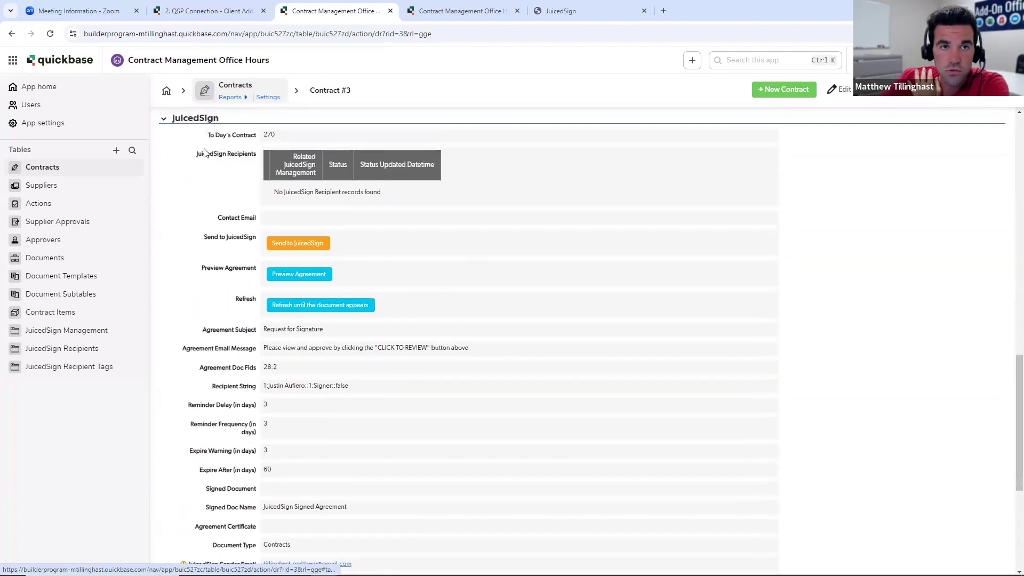
{"action": "scroll", "coordinate": [387, 268], "scroll_direction": "down", "scroll_amount": 5}
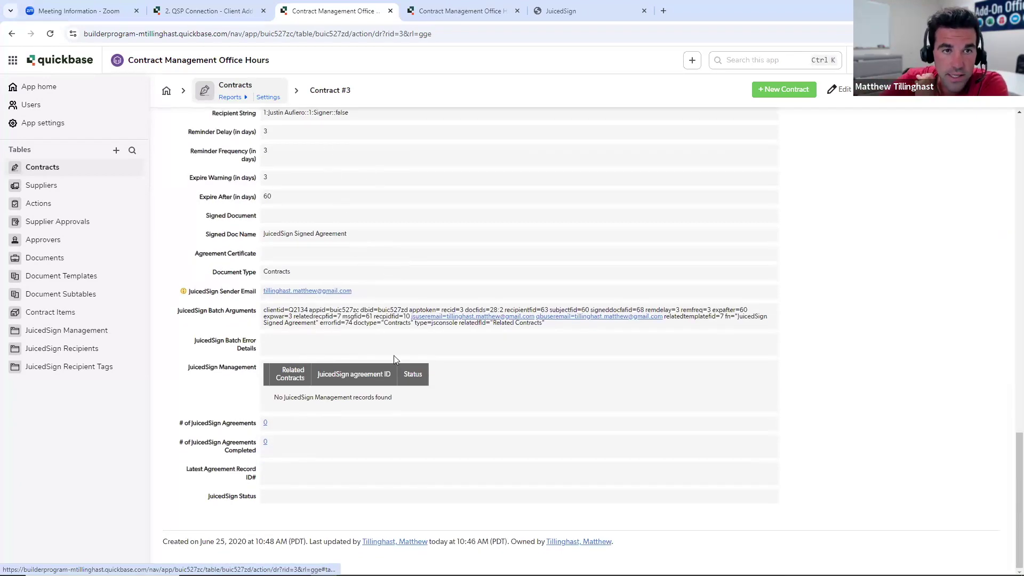
{"action": "scroll", "coordinate": [395, 360], "scroll_direction": "up", "scroll_amount": 2}
{"action": "scroll", "coordinate": [399, 373], "scroll_direction": "down", "scroll_amount": 2}
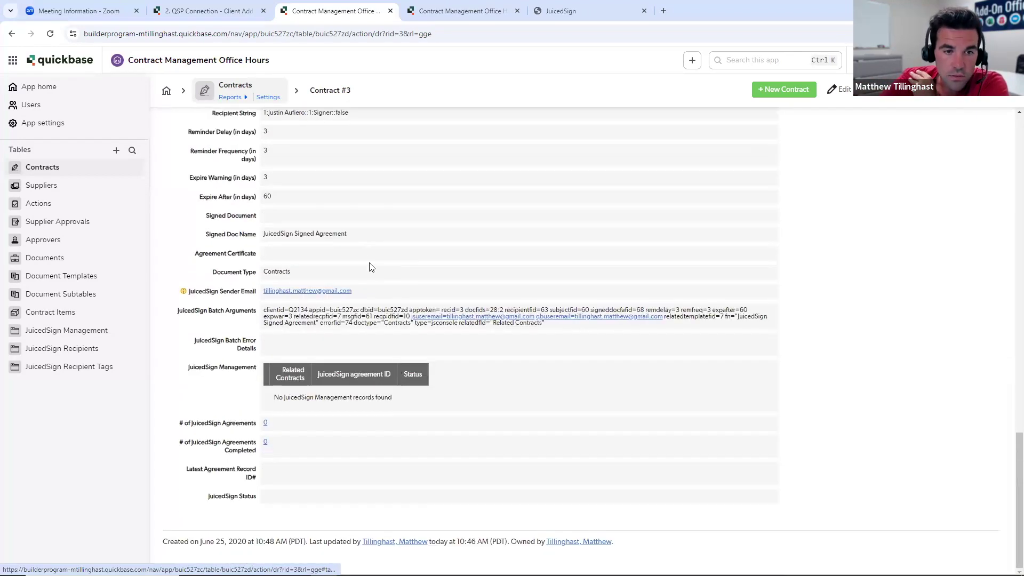
{"action": "scroll", "coordinate": [391, 316], "scroll_direction": "up", "scroll_amount": 3}
{"action": "scroll", "coordinate": [394, 314], "scroll_direction": "up", "scroll_amount": 3}
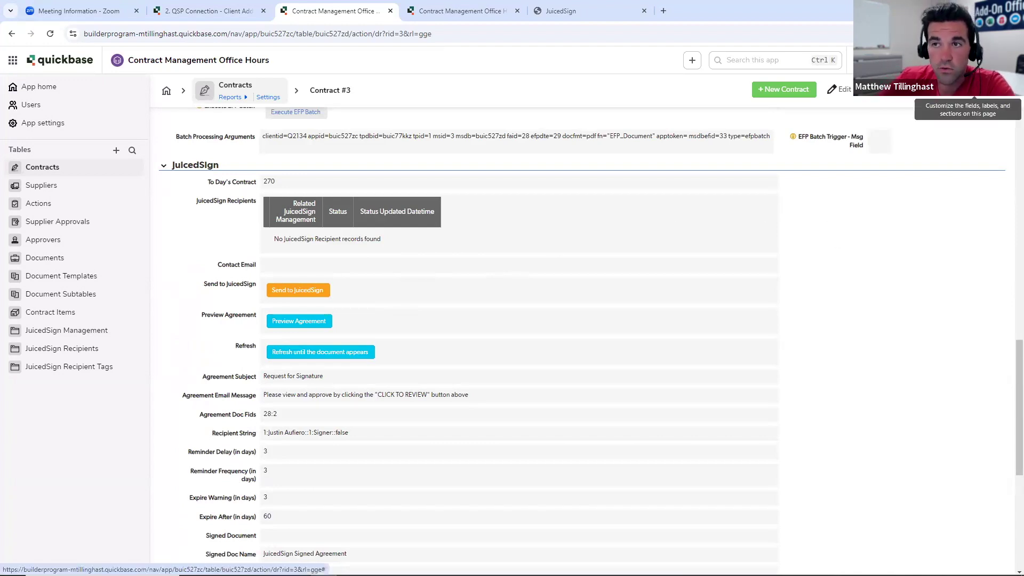
In the Contracts main form editor, base the JuicedSign Recipients embedded table on the List All report
{"action": "left_click", "coordinate": [974, 89]}
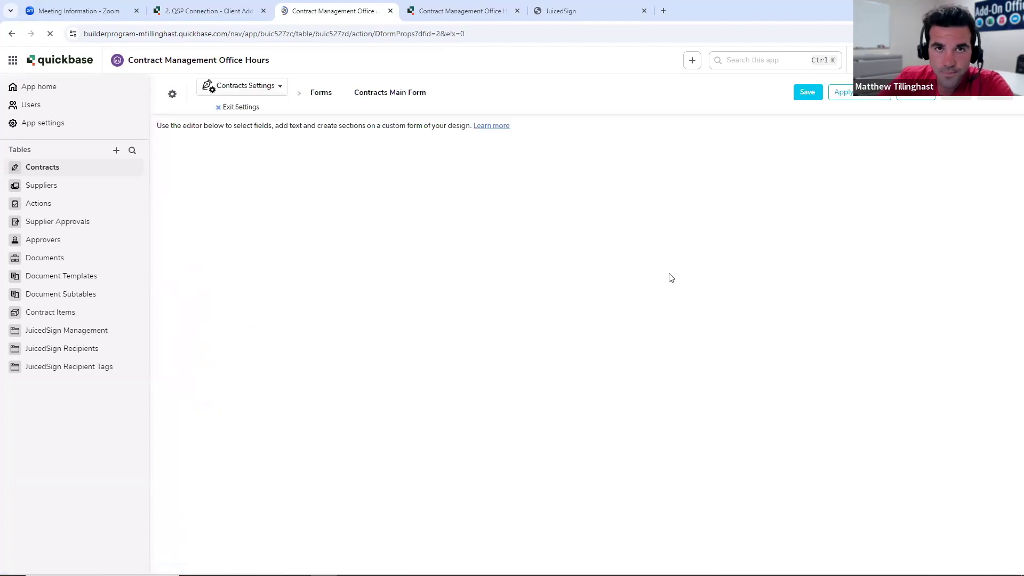
{"action": "scroll", "coordinate": [329, 236], "scroll_direction": "down", "scroll_amount": 5}
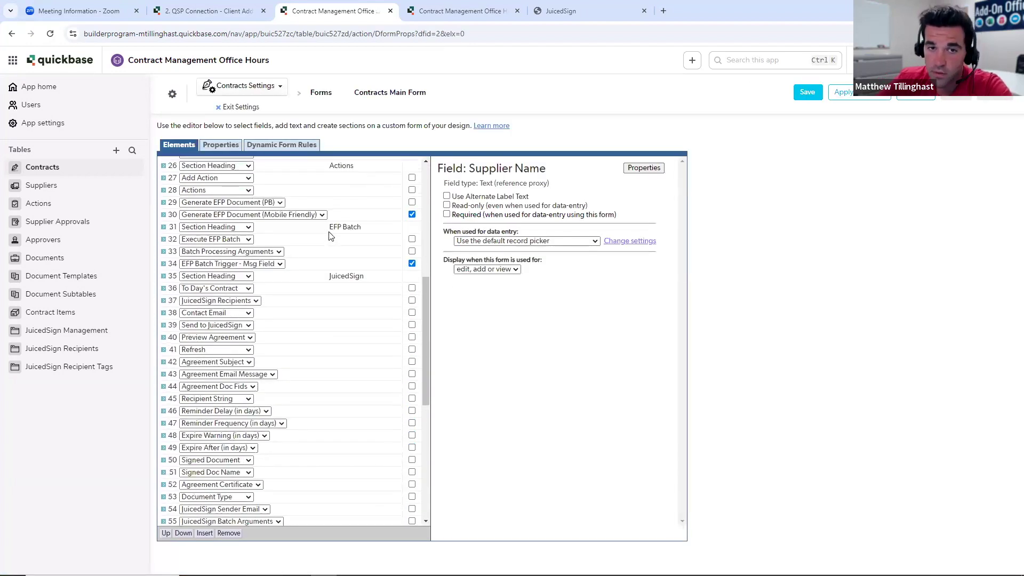
{"action": "scroll", "coordinate": [329, 237], "scroll_direction": "down", "scroll_amount": 1}
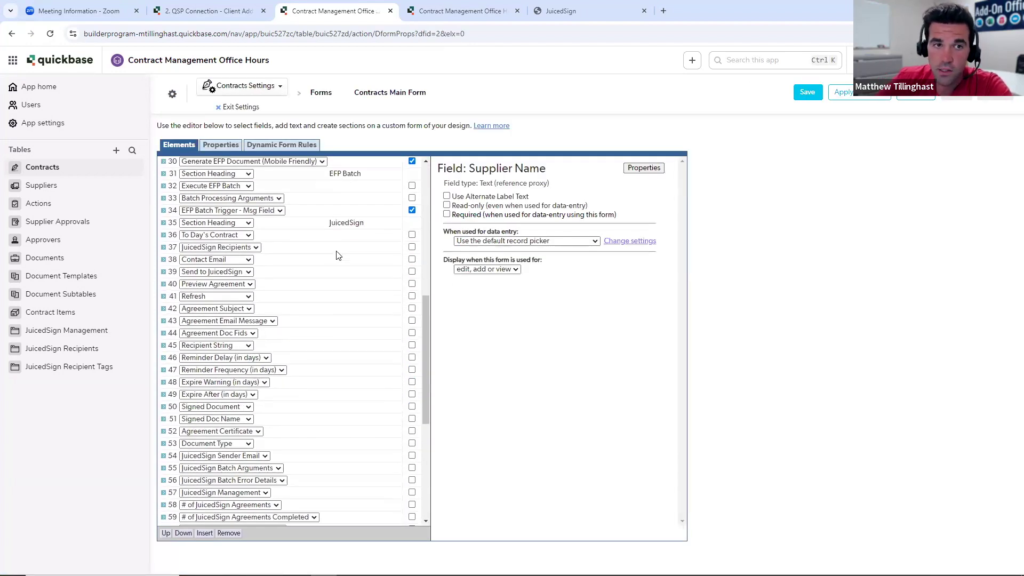
{"action": "left_click", "coordinate": [309, 248]}
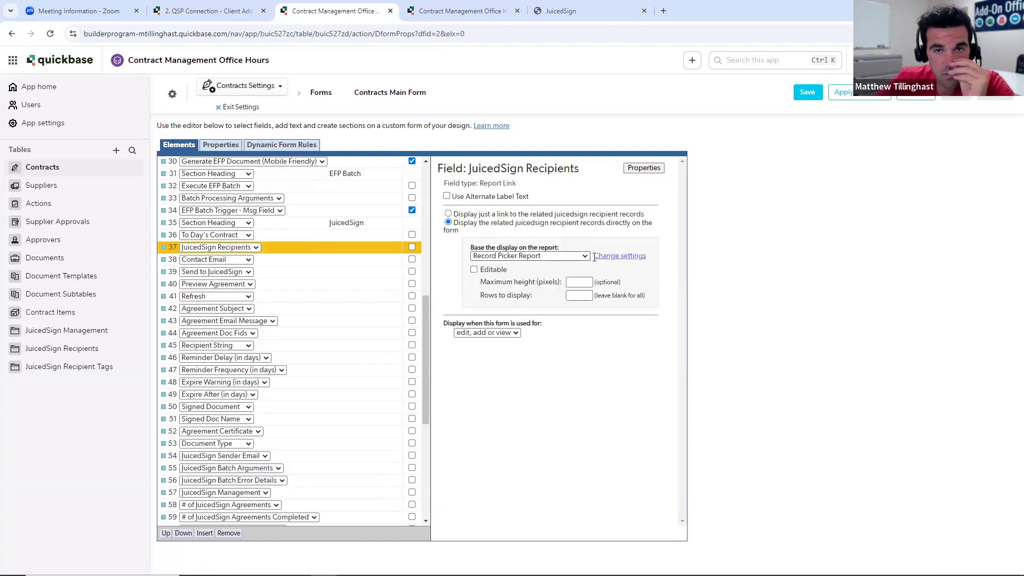
{"action": "left_click", "coordinate": [614, 257]}
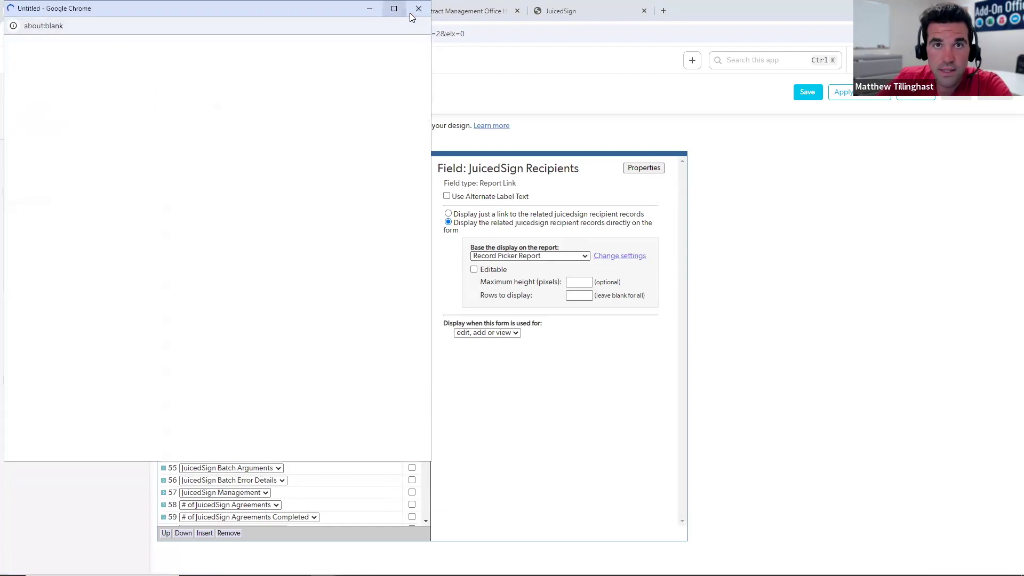
{"action": "left_click", "coordinate": [418, 8]}
{"action": "left_click", "coordinate": [536, 257]}
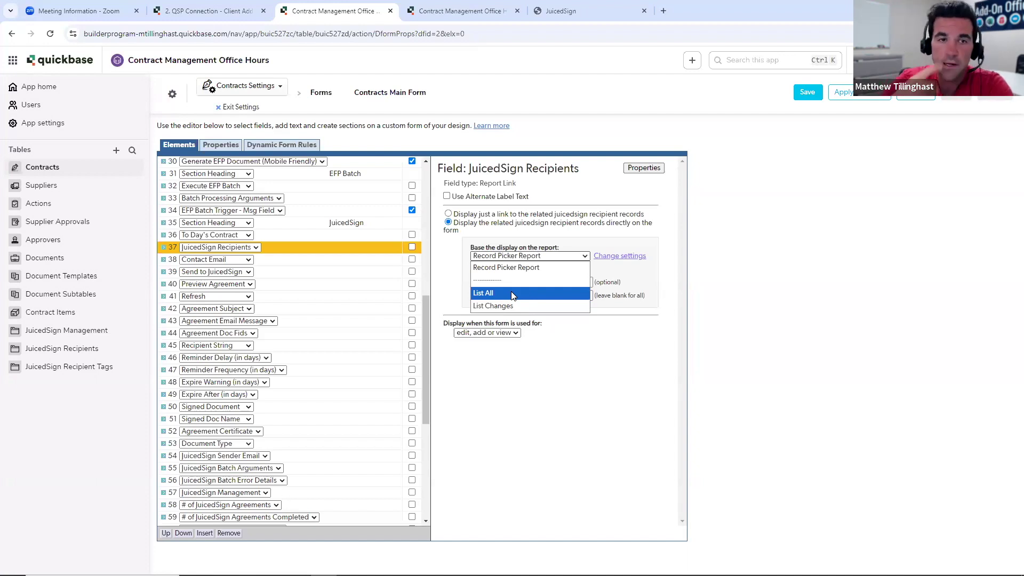
{"action": "left_click", "coordinate": [512, 296]}
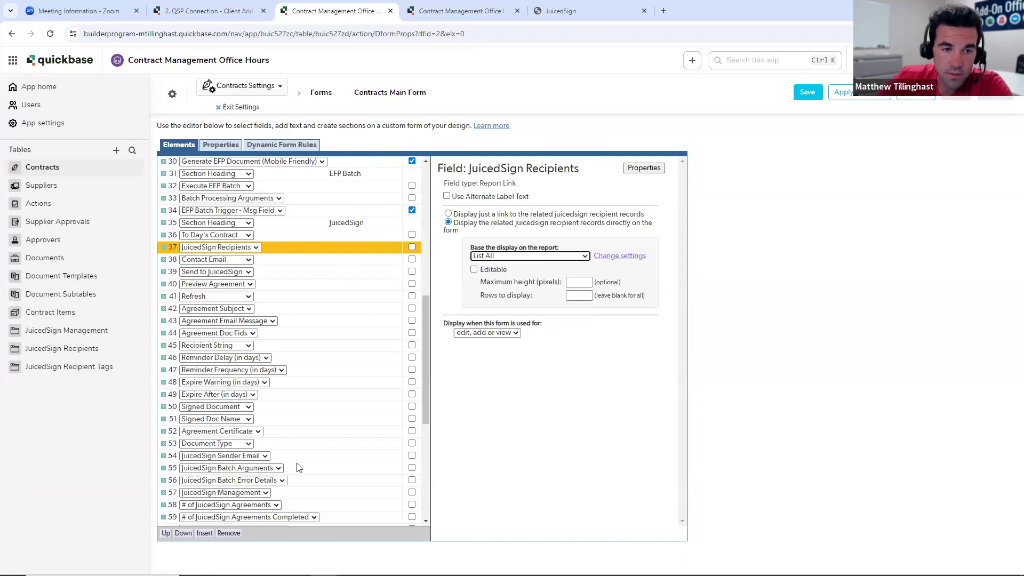
{"action": "left_click", "coordinate": [295, 494]}
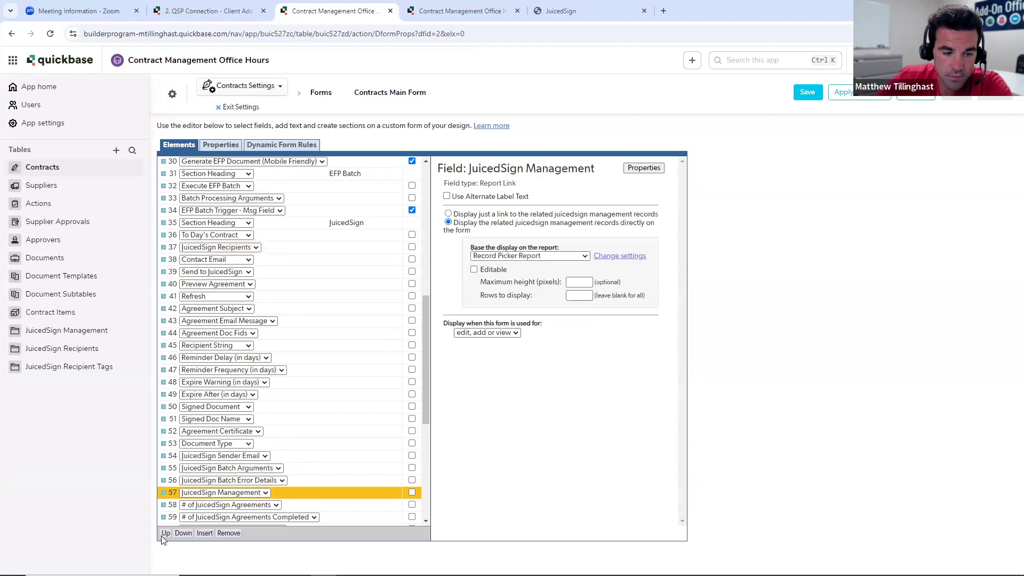
Move JuicedSign Management up to row 37 and set its report to List All
{"action": "left_click", "coordinate": [165, 533]}
{"action": "left_click", "coordinate": [165, 533]}
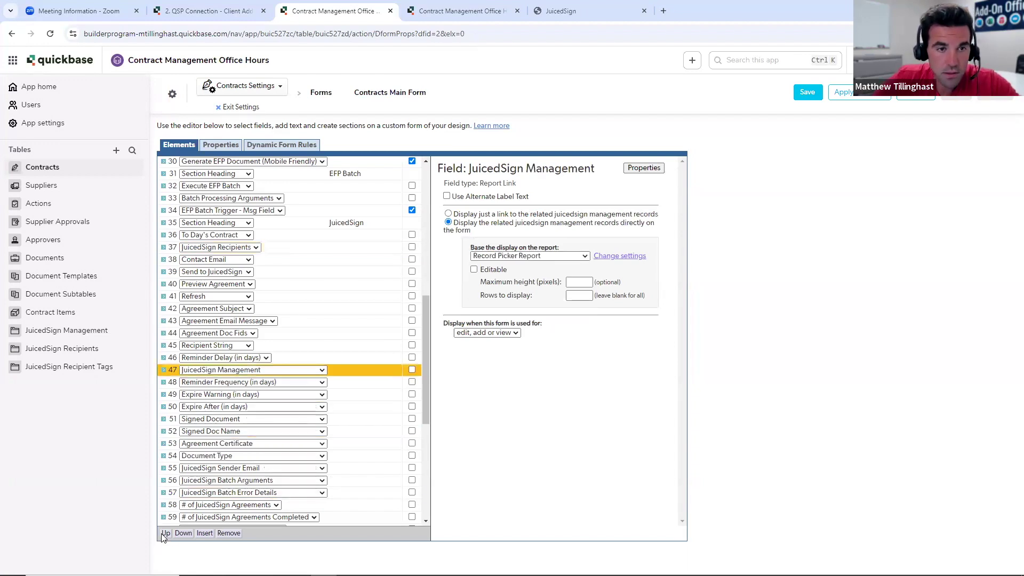
{"action": "left_click", "coordinate": [165, 533]}
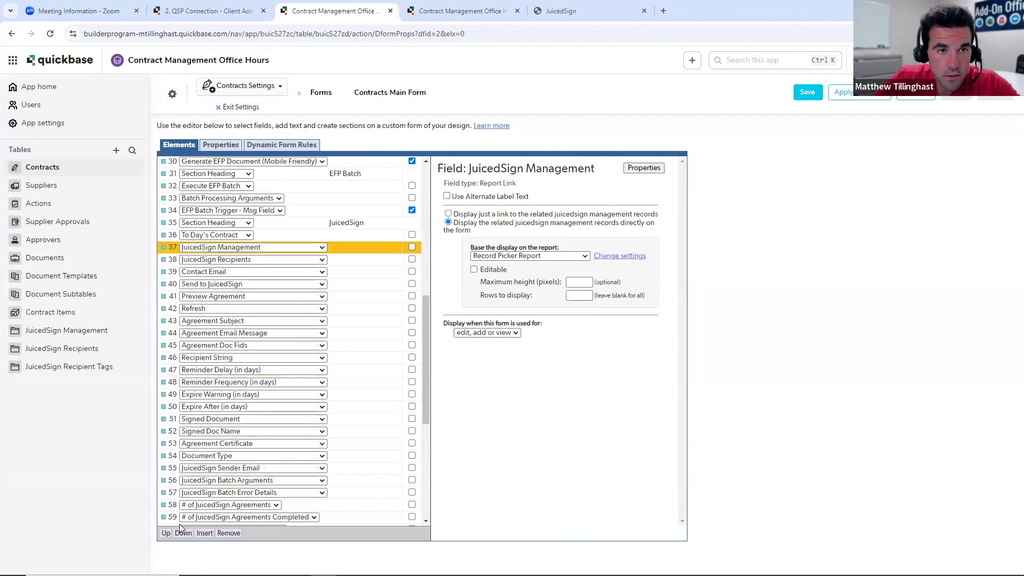
{"action": "left_click", "coordinate": [505, 256]}
{"action": "left_click", "coordinate": [505, 294]}
{"action": "left_click", "coordinate": [358, 249]}
Move To Day's Contract above the JuicedSign heading and reselect JuicedSign Management
{"action": "left_click", "coordinate": [339, 237]}
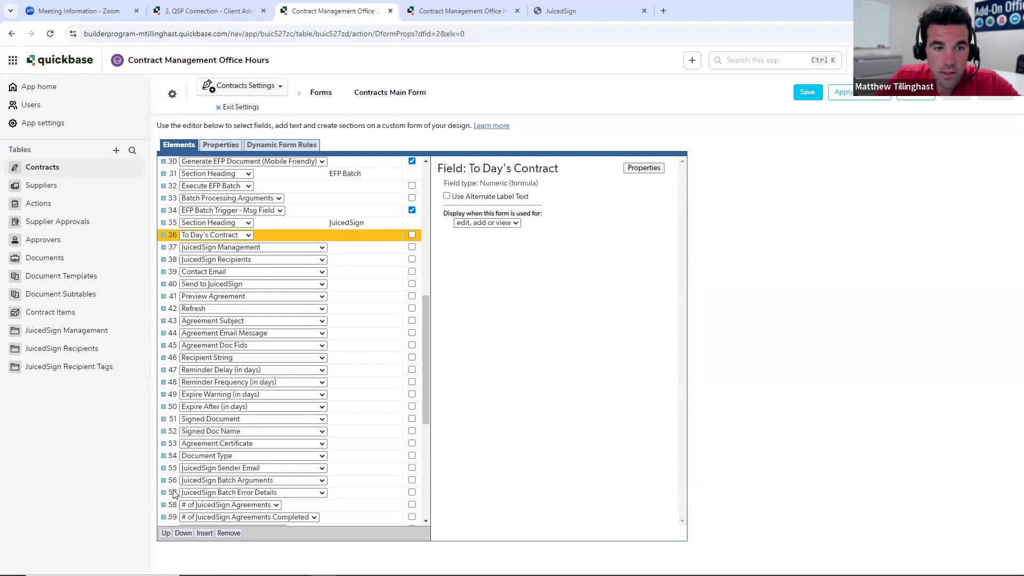
{"action": "left_click", "coordinate": [166, 534]}
{"action": "left_click", "coordinate": [337, 252]}
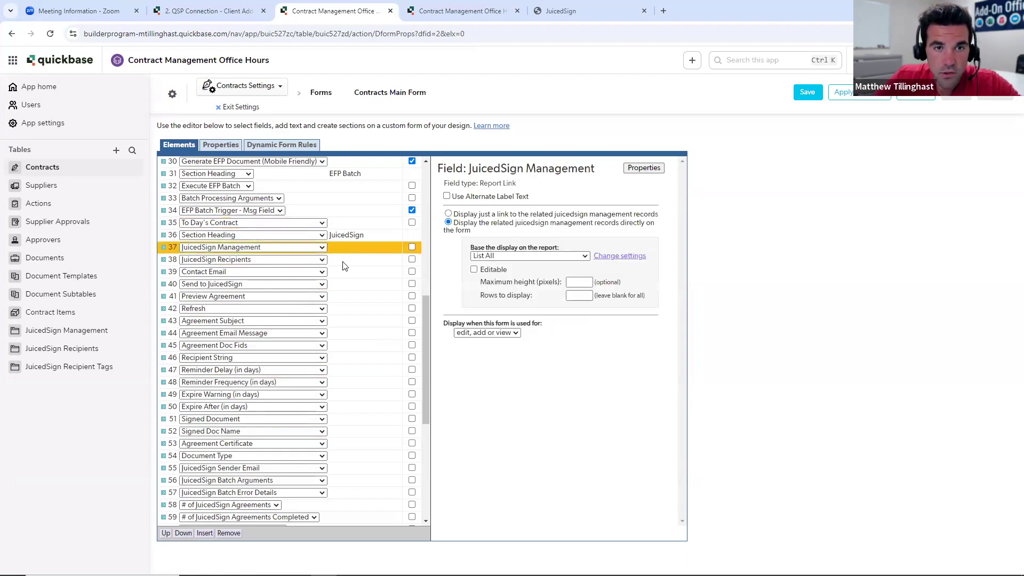
{"action": "left_click", "coordinate": [343, 263]}
{"action": "left_click", "coordinate": [338, 251]}
{"action": "left_click", "coordinate": [337, 263]}
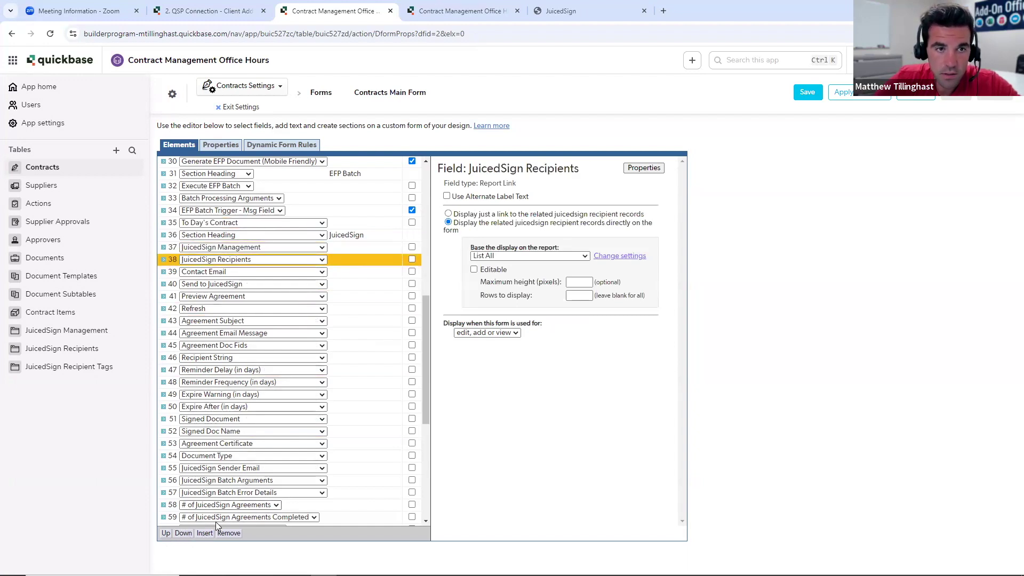
{"action": "left_click", "coordinate": [351, 251]}
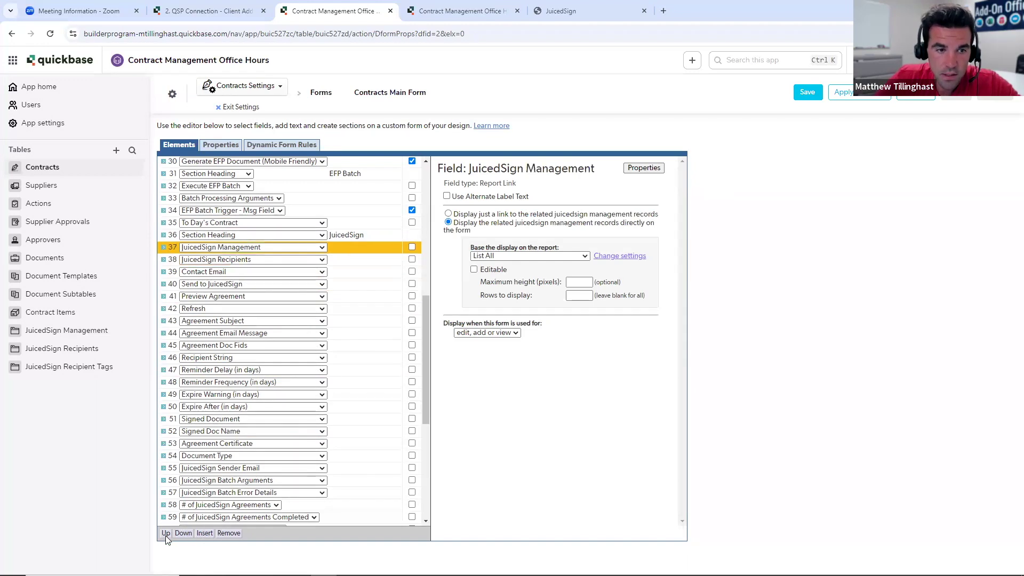
Insert a section heading named JuicedSign Recipients above JuicedSign Management
{"action": "left_click", "coordinate": [204, 533]}
{"action": "left_click", "coordinate": [261, 248]}
{"action": "left_click", "coordinate": [269, 285]}
{"action": "left_click", "coordinate": [474, 199]}
{"action": "type", "text": "JuicedSign Recipients"}
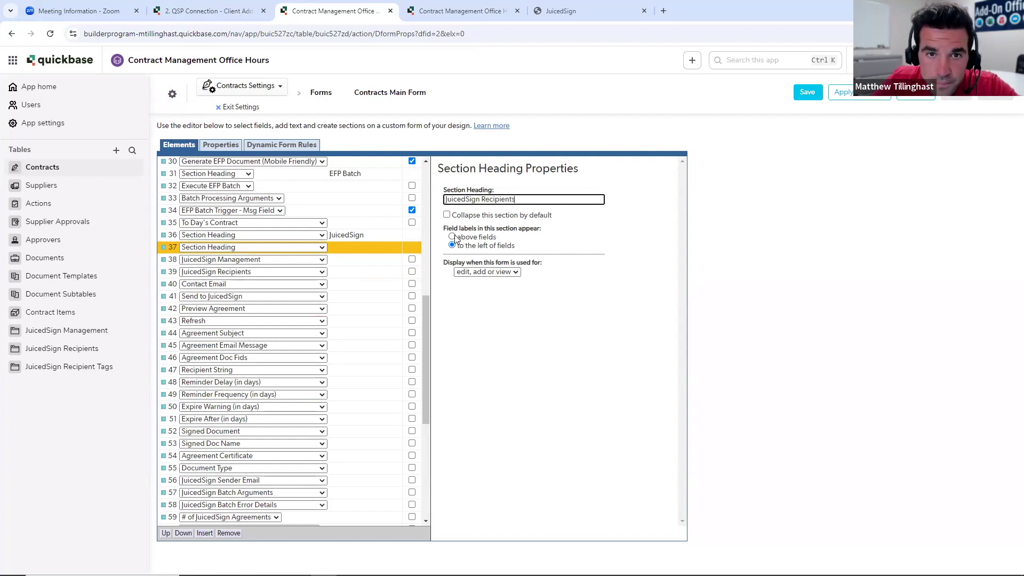
Move the JuicedSign heading below JuicedSign Recipients, then start moving Contact Email up
{"action": "left_click", "coordinate": [366, 261]}
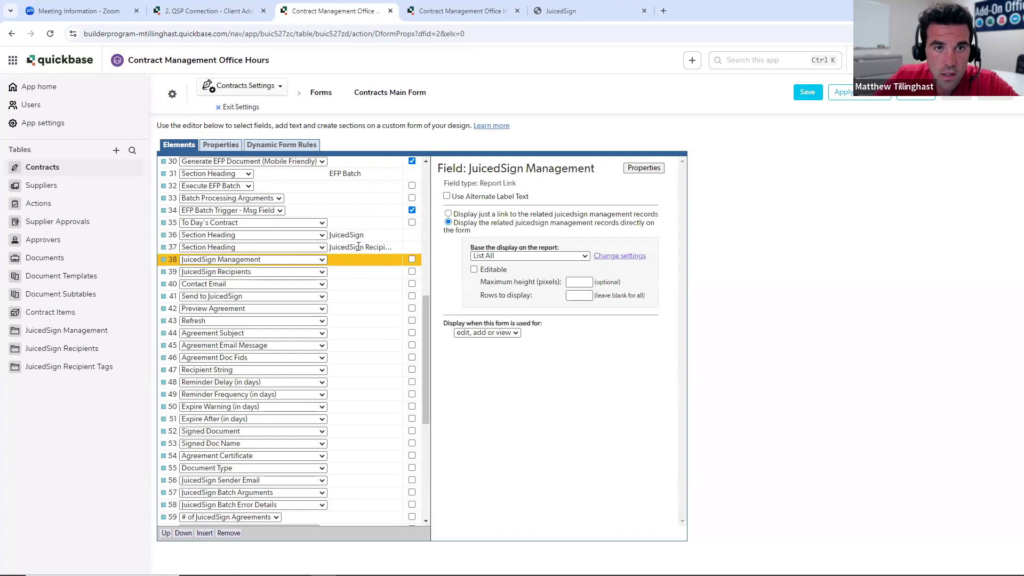
{"action": "left_click", "coordinate": [344, 249]}
{"action": "left_click", "coordinate": [343, 235]}
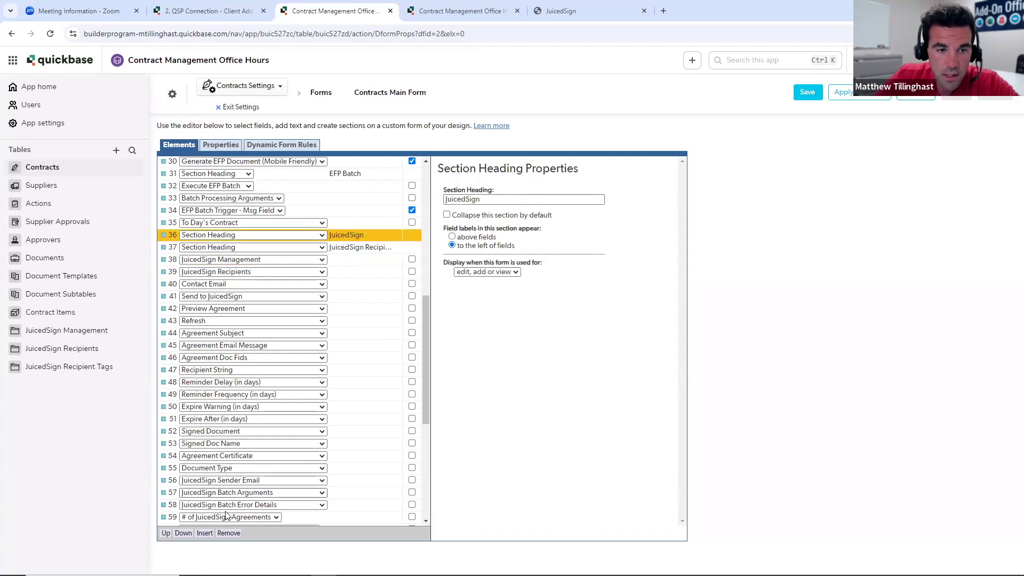
{"action": "left_click", "coordinate": [182, 534]}
{"action": "left_click", "coordinate": [183, 534]}
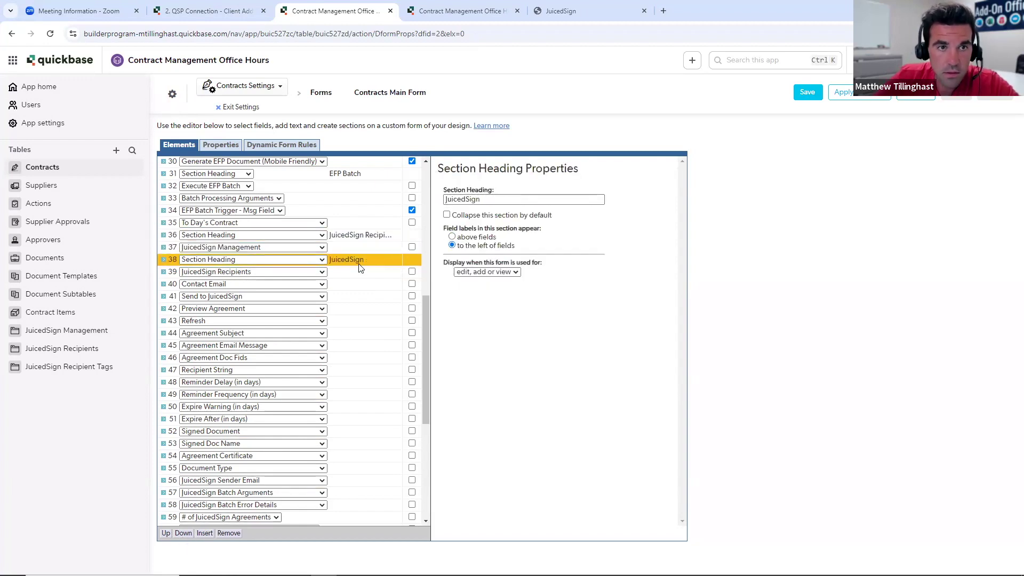
{"action": "left_click", "coordinate": [183, 534]}
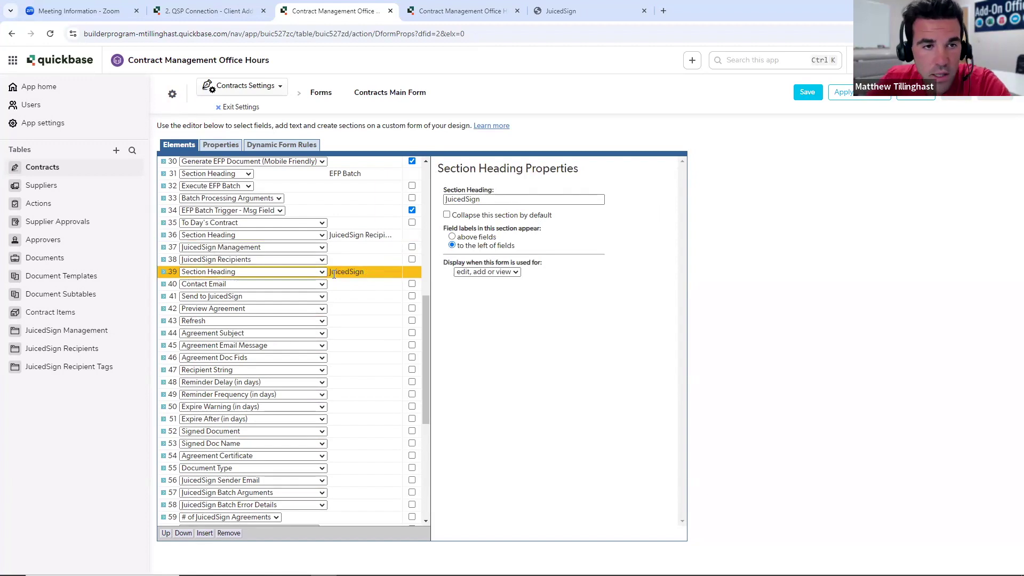
{"action": "left_click", "coordinate": [347, 286]}
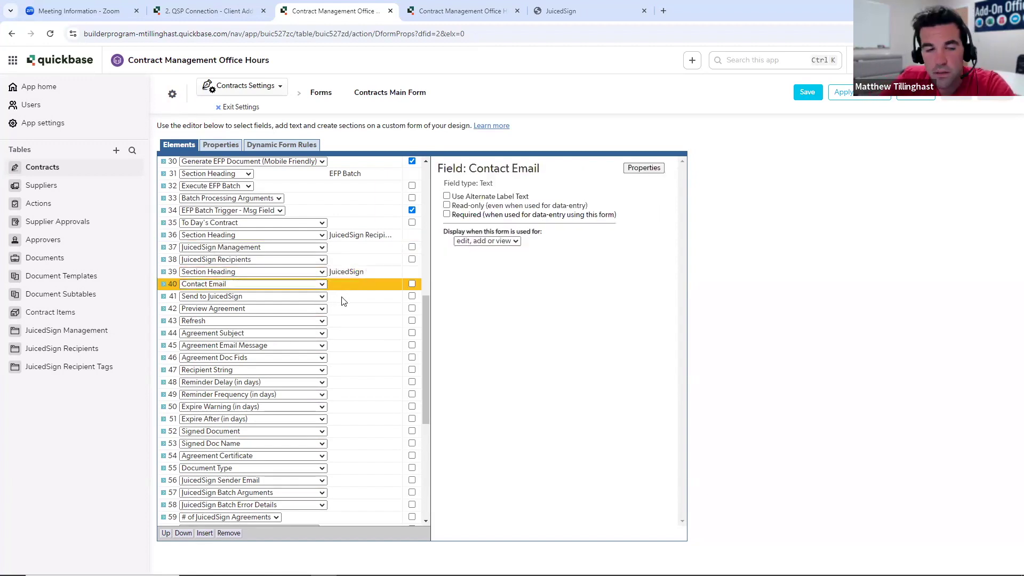
{"action": "left_click", "coordinate": [165, 533]}
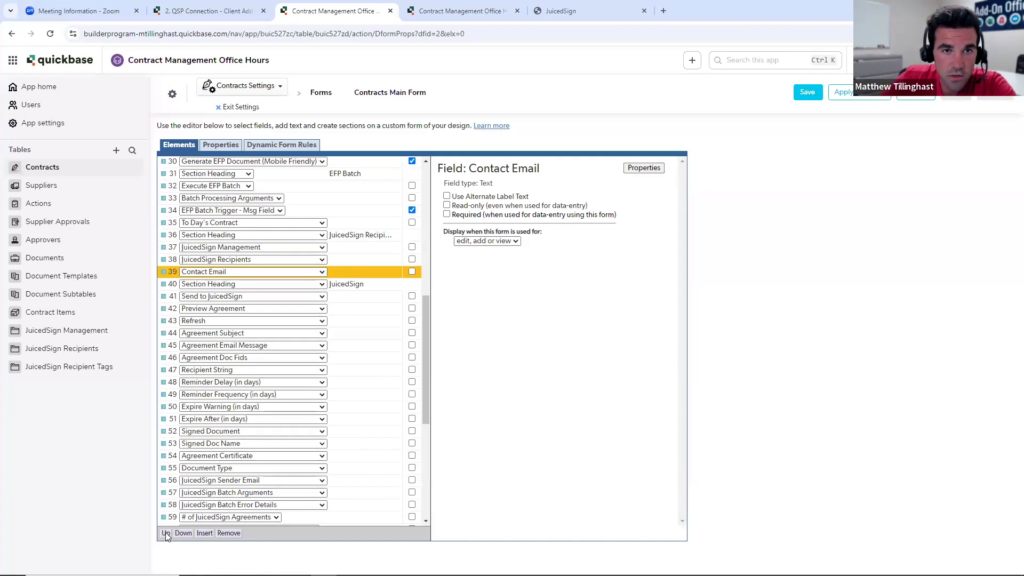
Move Contact Email up to sit just below Contact Name
{"action": "left_click", "coordinate": [165, 532]}
{"action": "left_click", "coordinate": [166, 533]}
{"action": "left_click", "coordinate": [165, 532]}
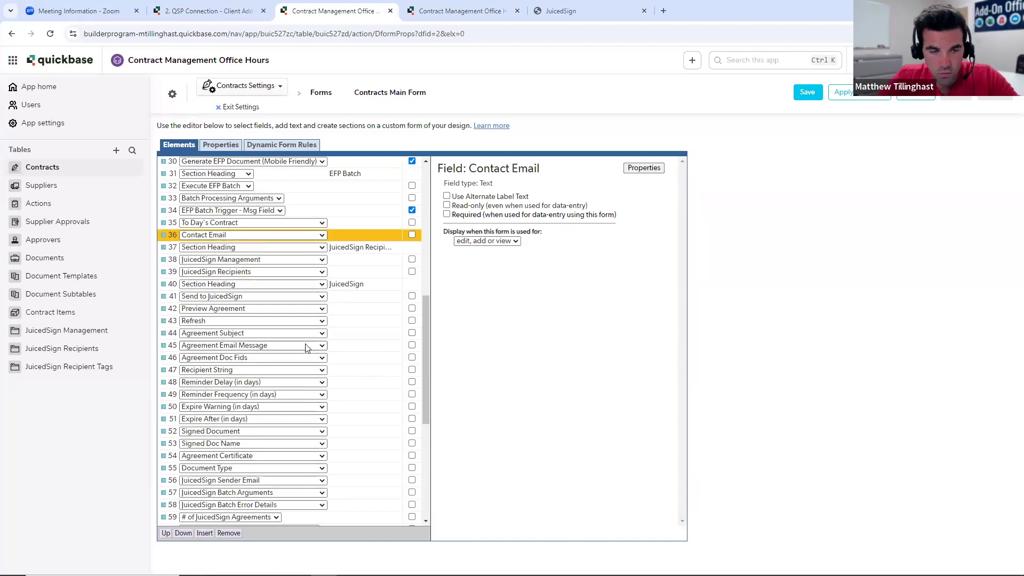
{"action": "left_click", "coordinate": [168, 533]}
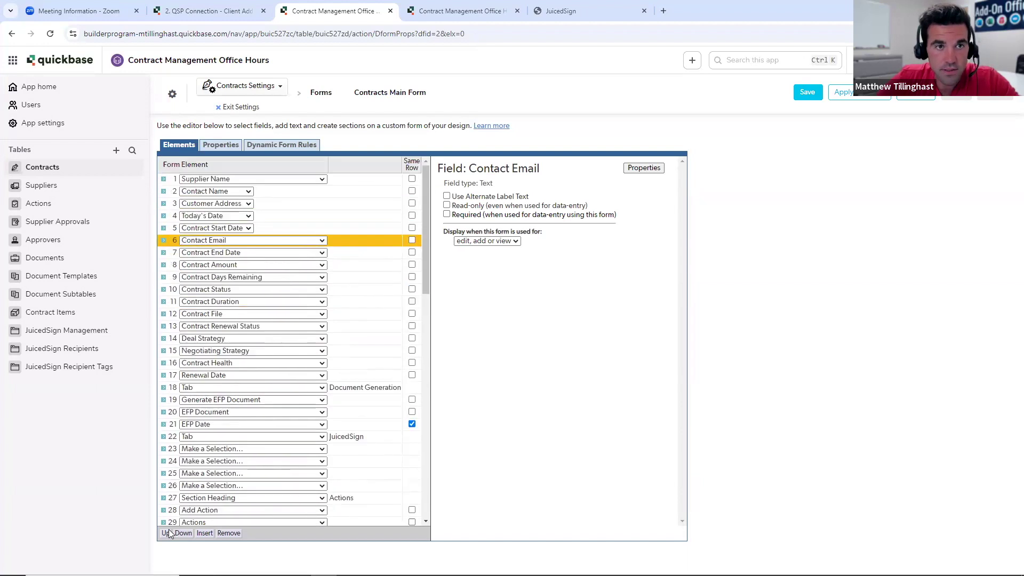
{"action": "left_click", "coordinate": [183, 533]}
{"action": "left_click", "coordinate": [183, 533]}
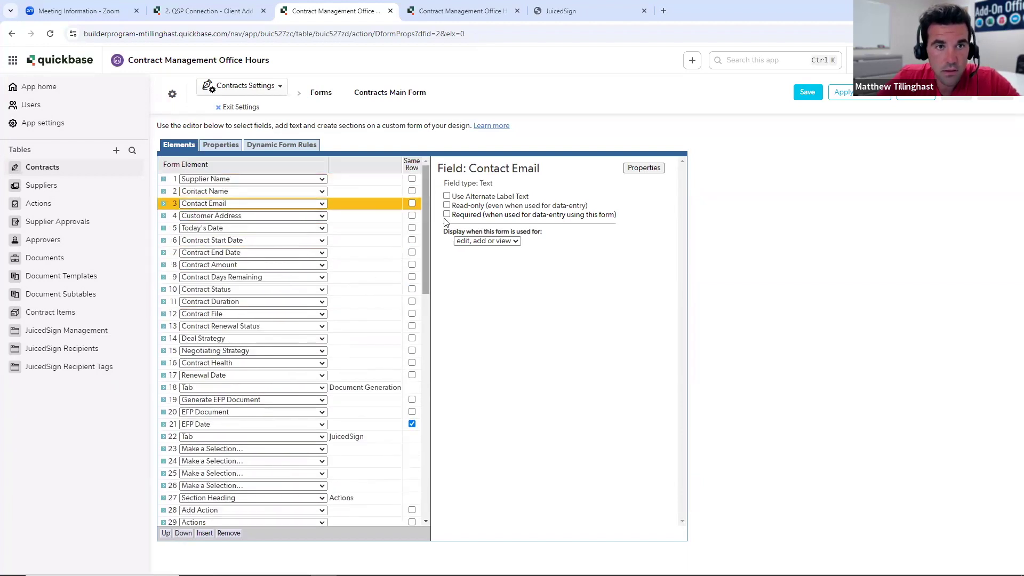
Show the field properties of Send to JuicedSign
{"action": "scroll", "coordinate": [405, 251], "scroll_direction": "down", "scroll_amount": 10}
{"action": "scroll", "coordinate": [381, 288], "scroll_direction": "up", "scroll_amount": 4}
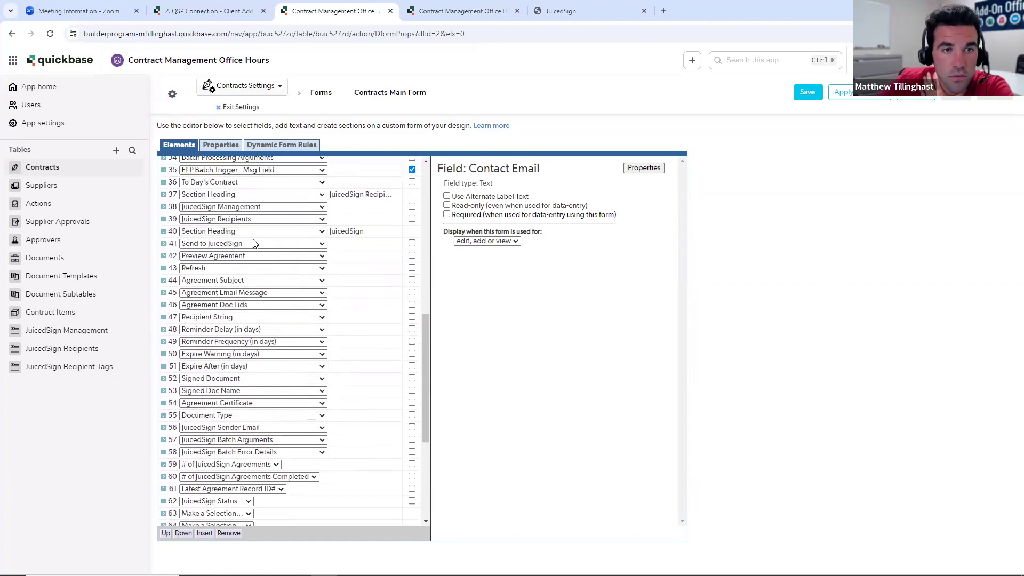
{"action": "left_click", "coordinate": [351, 250]}
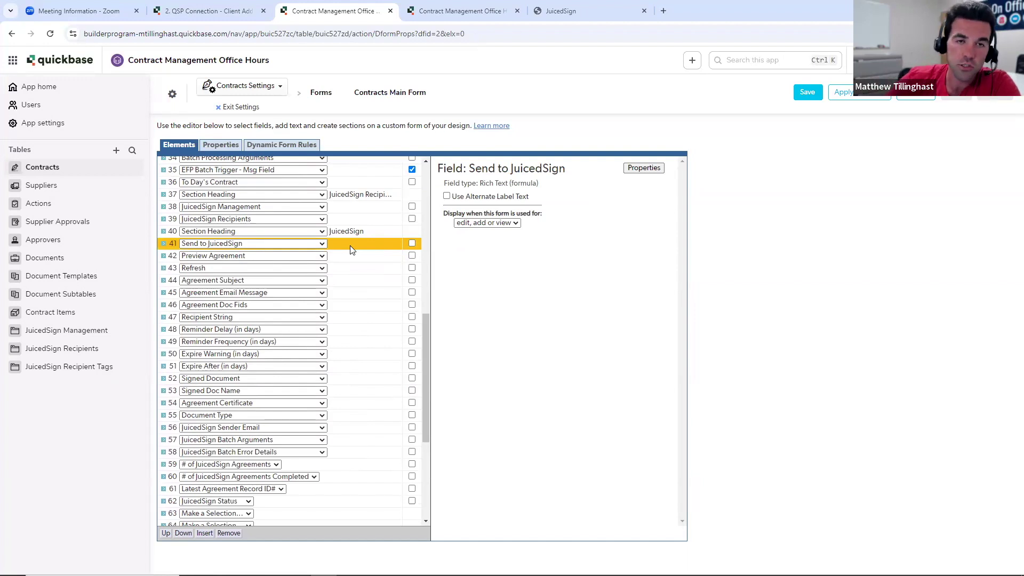
Set Preview Agreement, Refresh and Agreement Email Message beside their preceding fields
{"action": "left_click", "coordinate": [413, 256]}
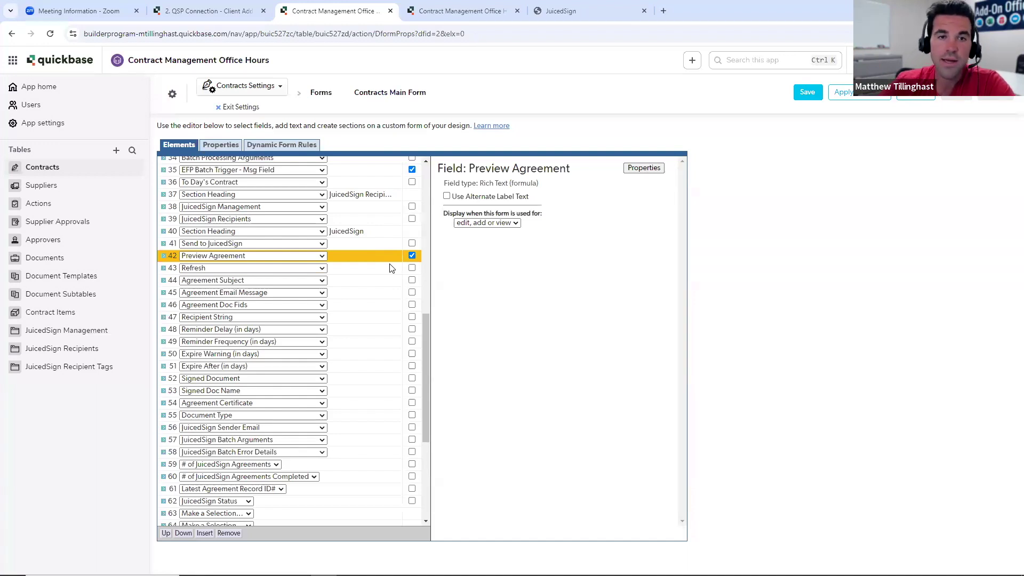
{"action": "left_click", "coordinate": [356, 268]}
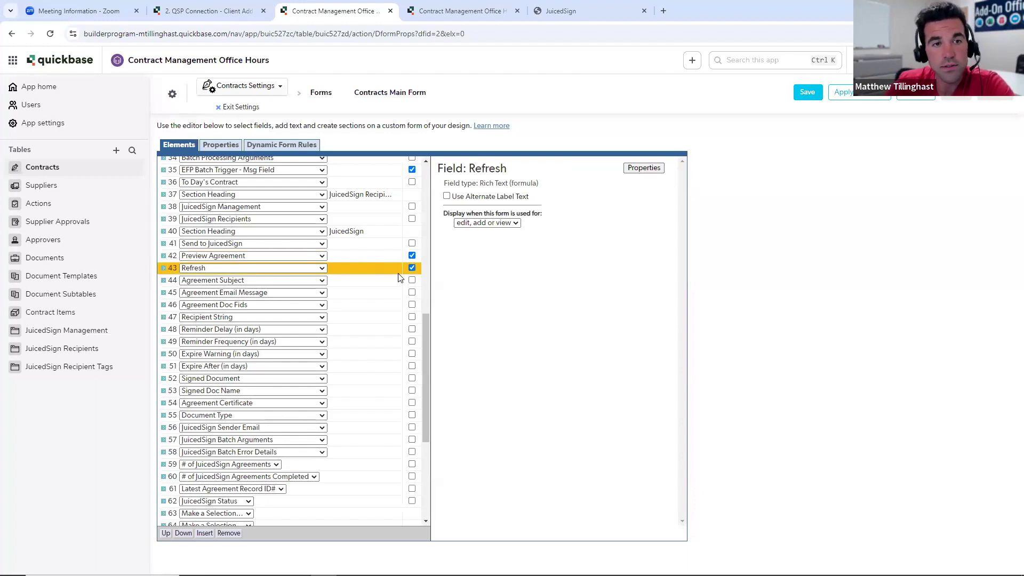
{"action": "left_click", "coordinate": [370, 282]}
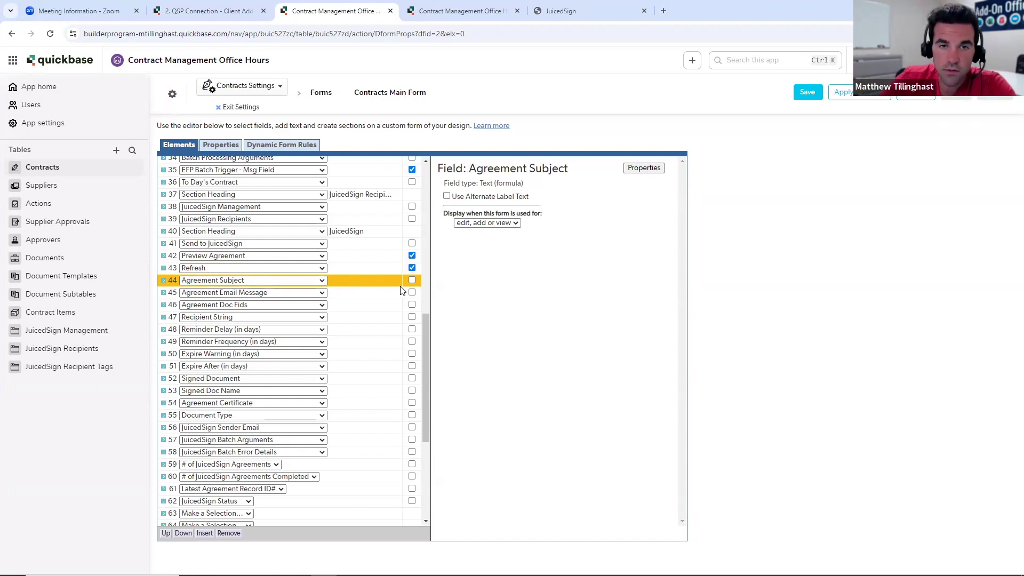
{"action": "left_click", "coordinate": [411, 292]}
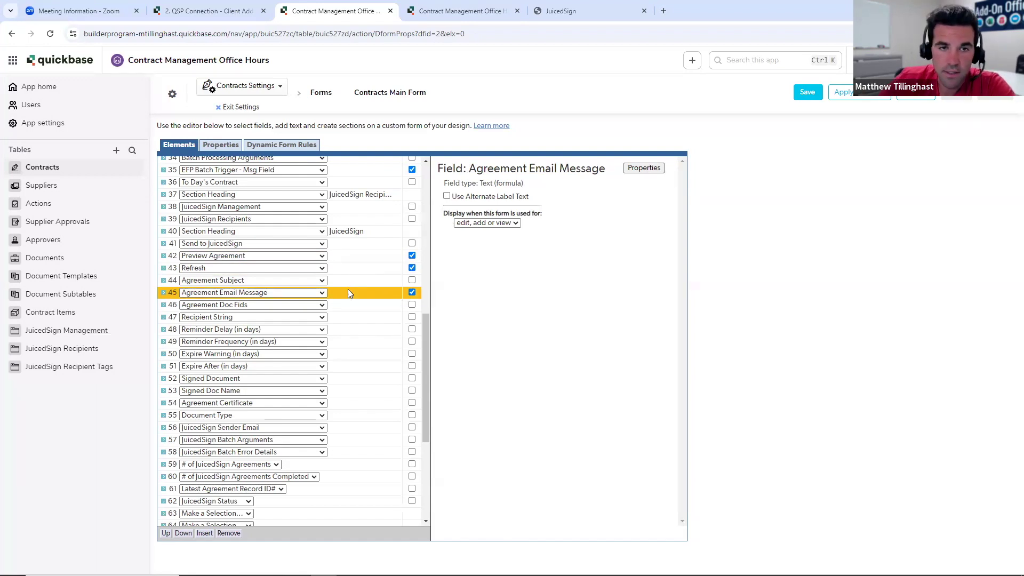
Set Recipient String, Reminder Frequency and Expire After beside their preceding fields
{"action": "left_click", "coordinate": [354, 305]}
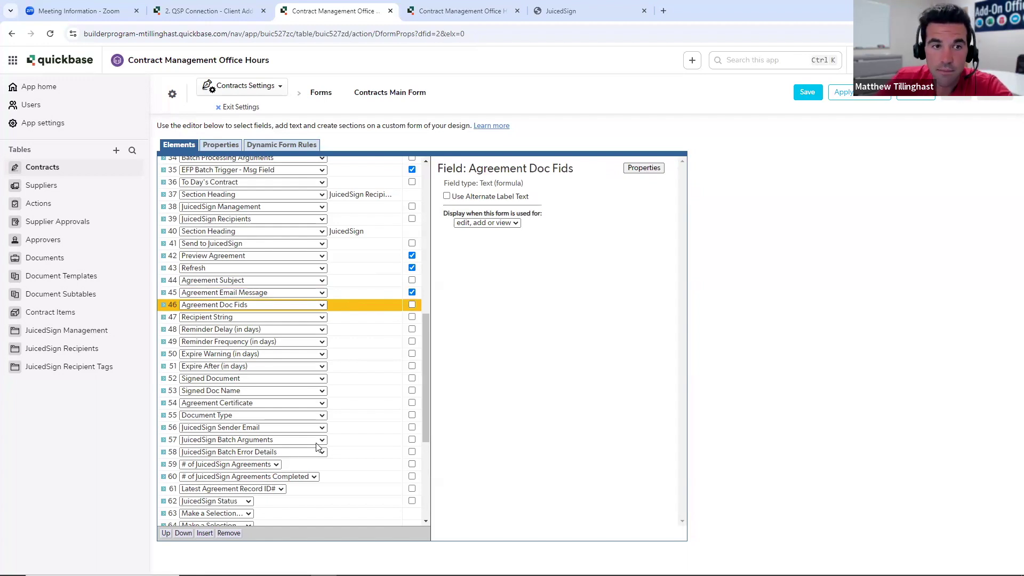
{"action": "left_click", "coordinate": [355, 317]}
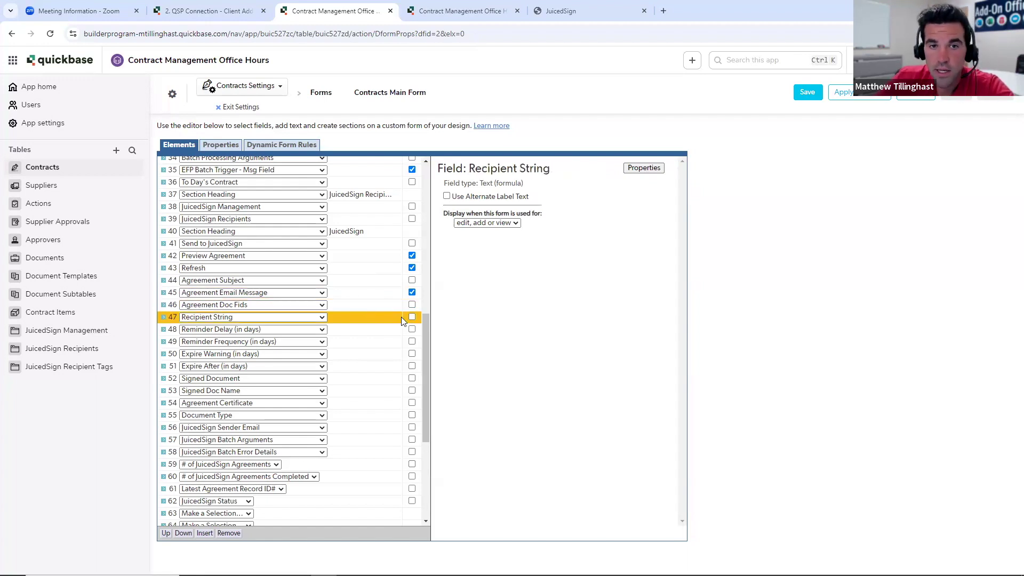
{"action": "left_click", "coordinate": [411, 317]}
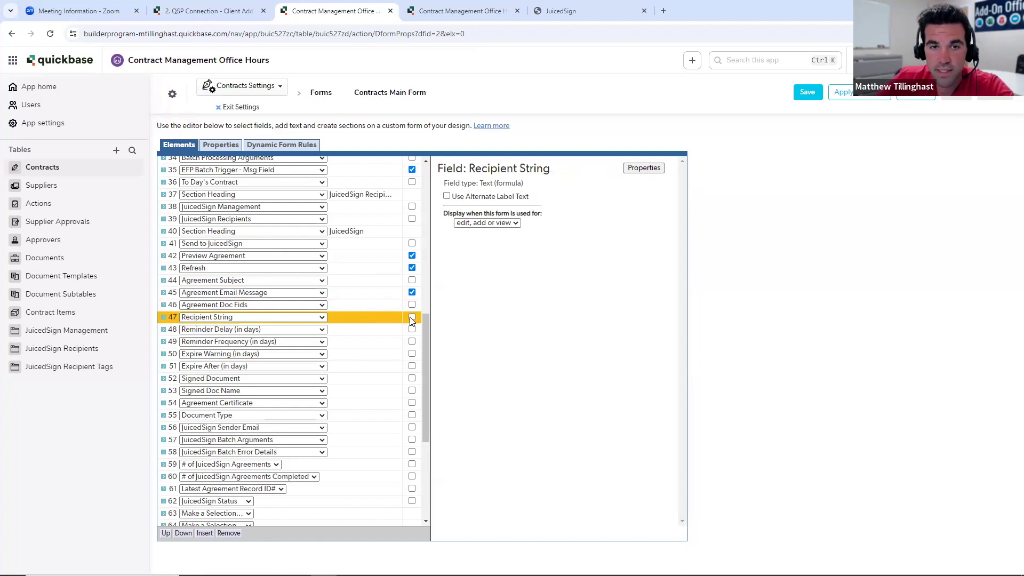
{"action": "left_click", "coordinate": [364, 304]}
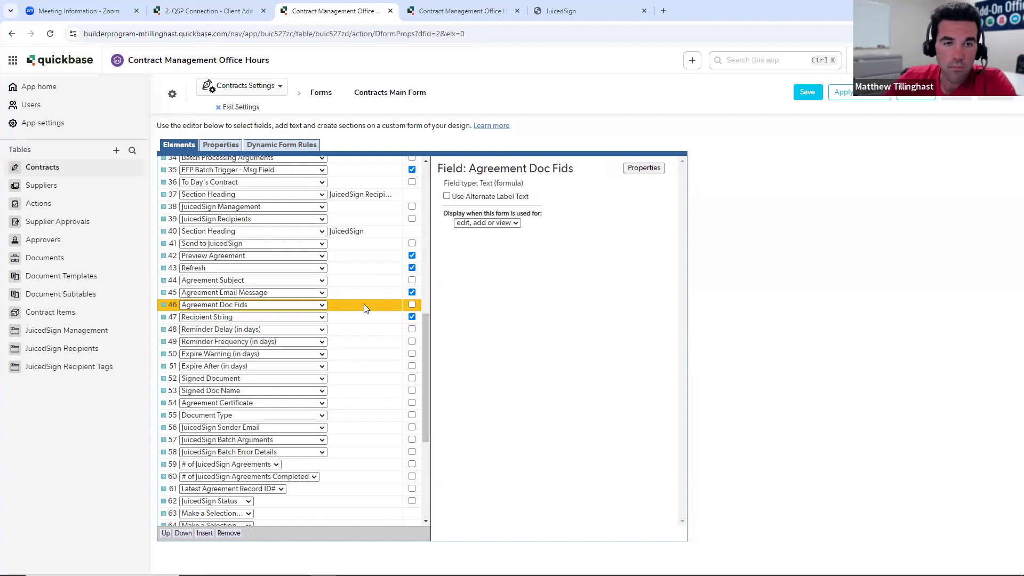
{"action": "left_click", "coordinate": [360, 331]}
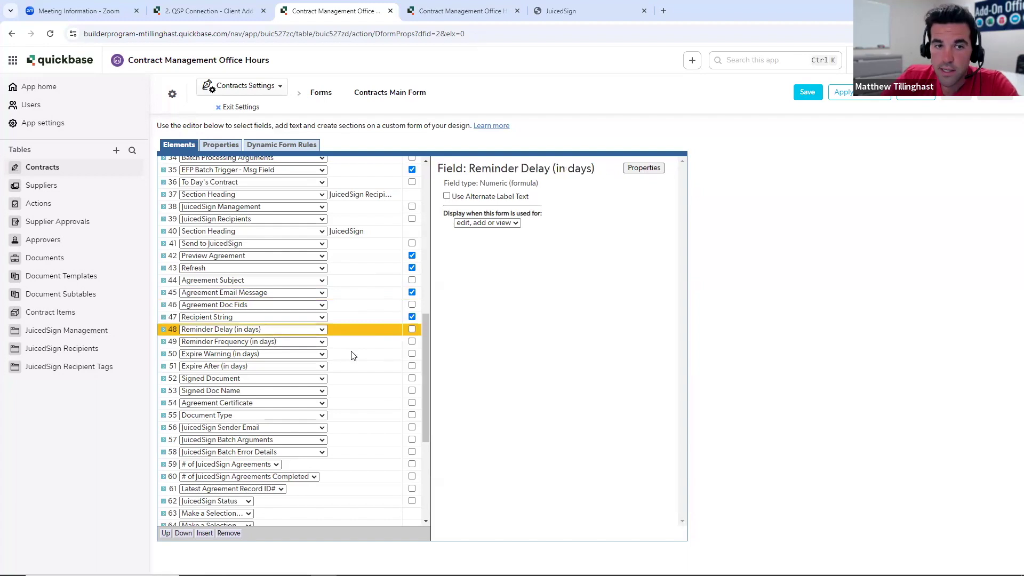
{"action": "left_click", "coordinate": [411, 343]}
{"action": "left_click", "coordinate": [413, 371]}
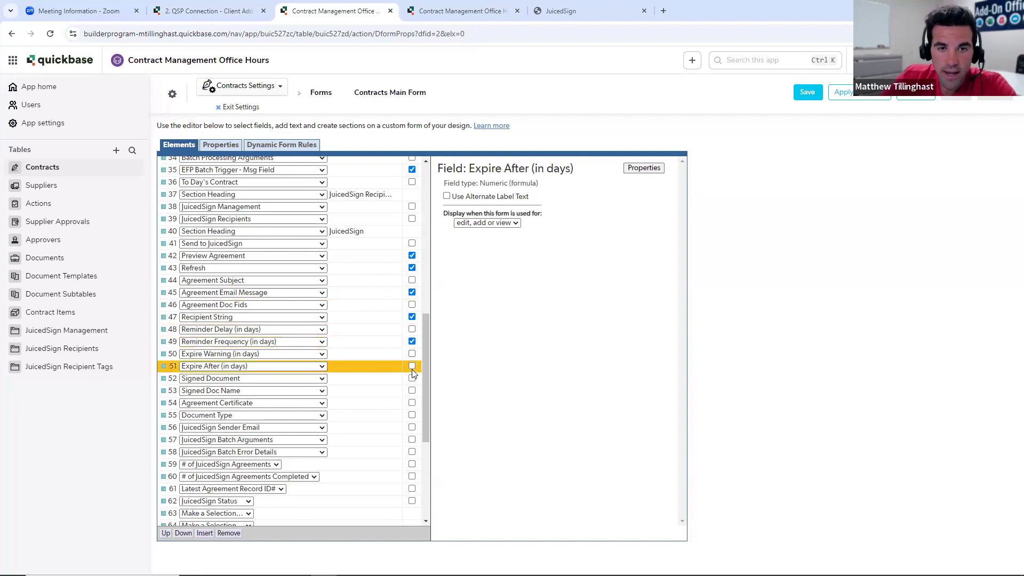
{"action": "left_click", "coordinate": [412, 366]}
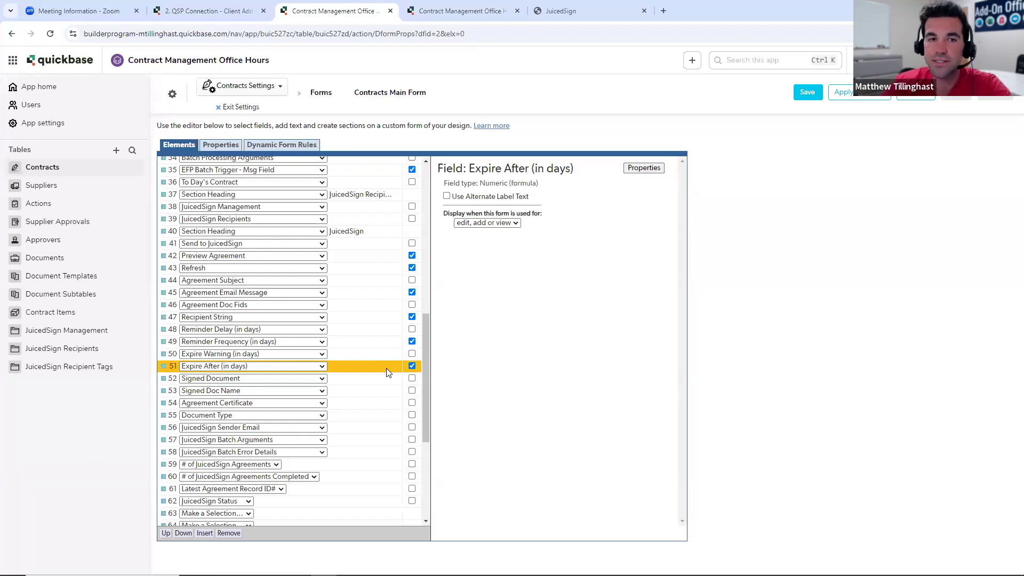
Review the Reminder Delay, Reminder Frequency, Expire Warning and Expire After fields
{"action": "left_click", "coordinate": [368, 331]}
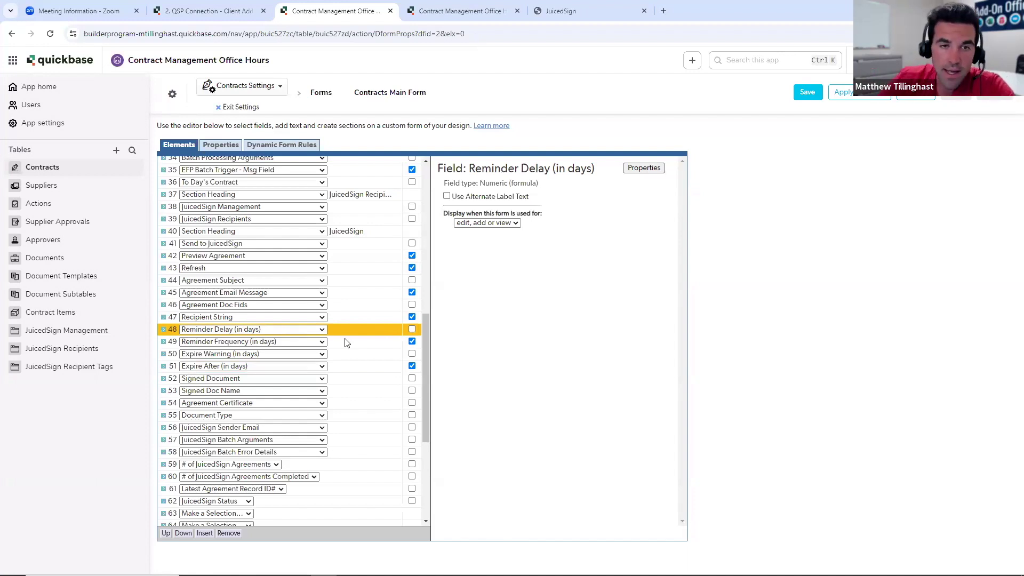
{"action": "left_click", "coordinate": [347, 346]}
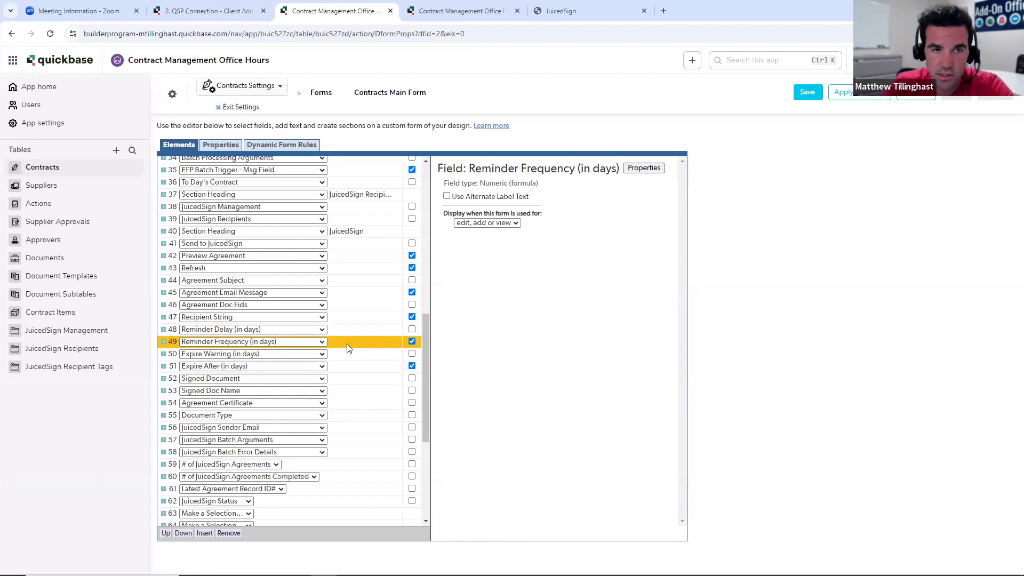
{"action": "left_click", "coordinate": [354, 354]}
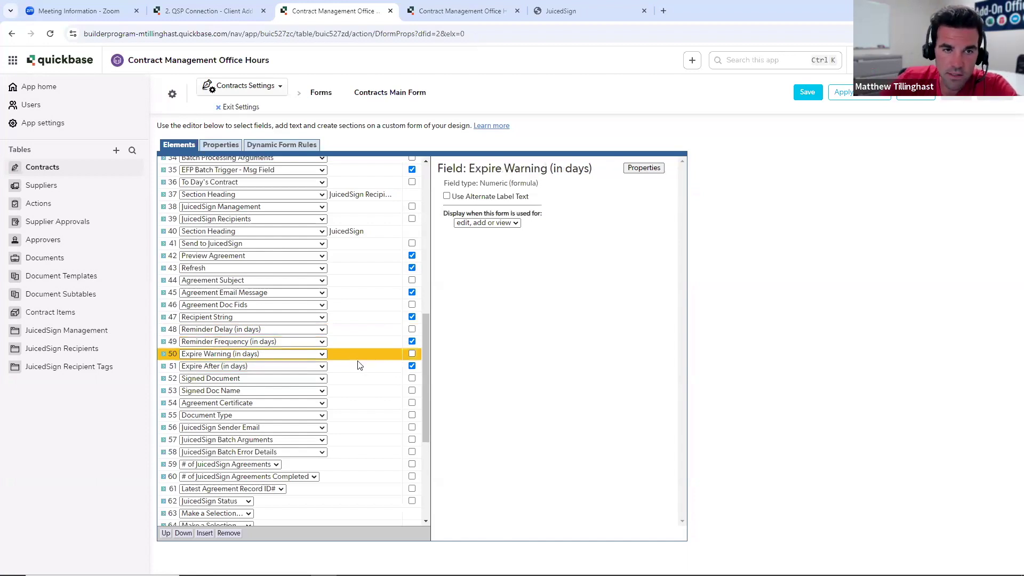
{"action": "left_click", "coordinate": [364, 366]}
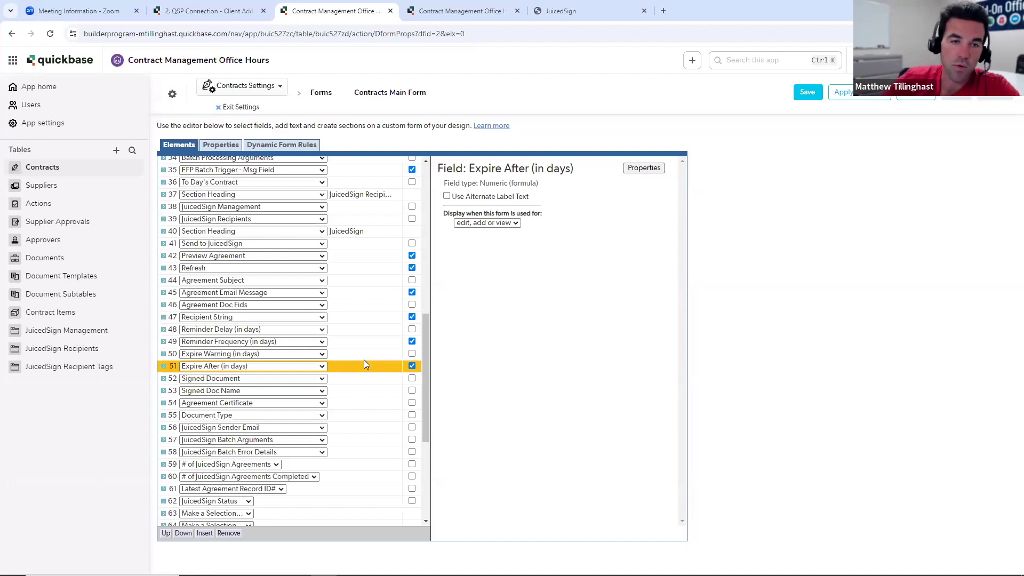
{"action": "scroll", "coordinate": [357, 345], "scroll_direction": "down", "scroll_amount": 1}
Move Signed Document up to just below Refresh
{"action": "left_click", "coordinate": [359, 327]}
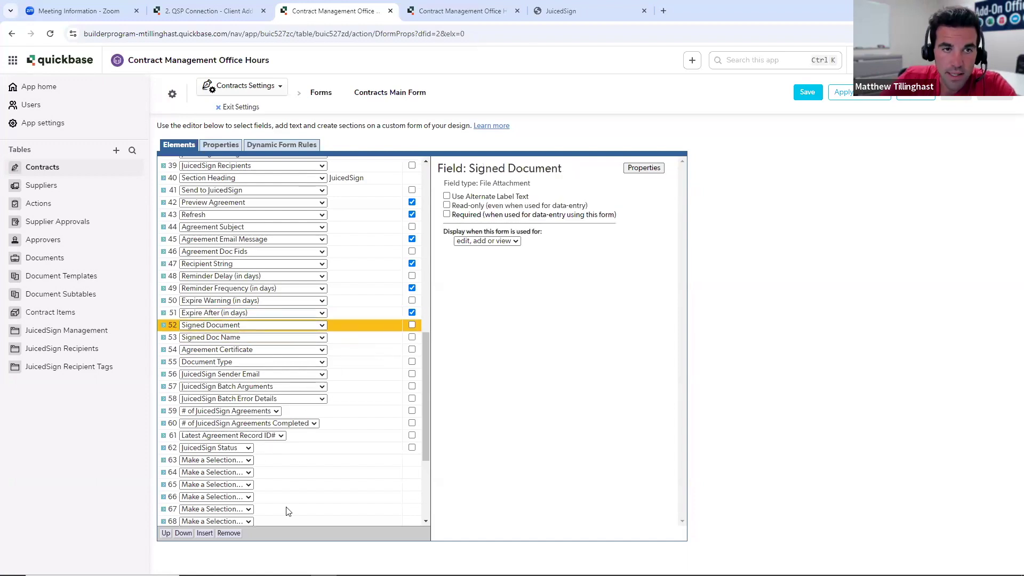
{"action": "left_click", "coordinate": [166, 533]}
{"action": "left_click", "coordinate": [166, 534]}
{"action": "left_click", "coordinate": [165, 533]}
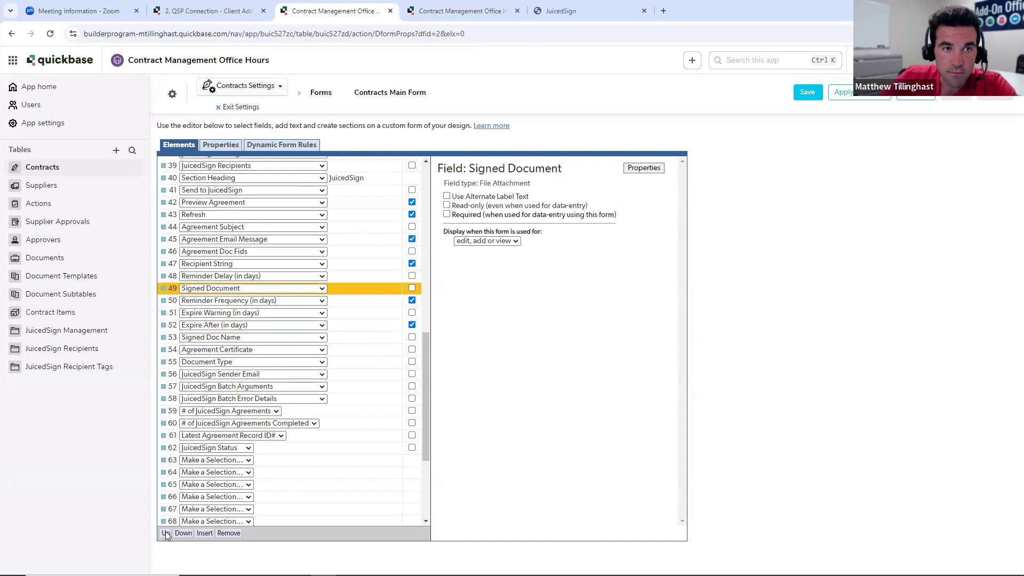
{"action": "left_click", "coordinate": [166, 533]}
{"action": "left_click", "coordinate": [166, 533]}
{"action": "left_click", "coordinate": [165, 533]}
{"action": "left_click", "coordinate": [166, 533]}
{"action": "left_click", "coordinate": [166, 533]}
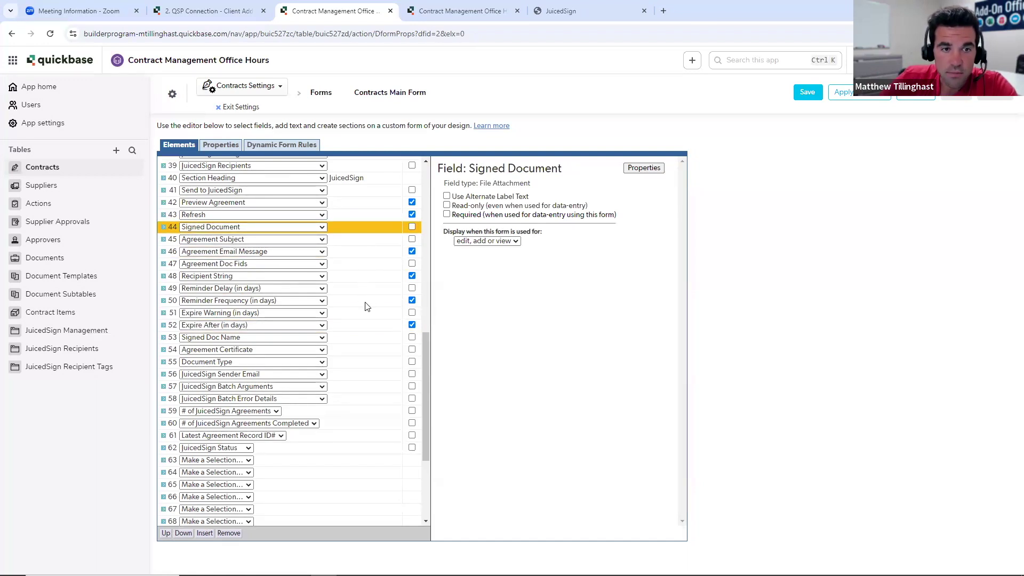
Move Agreement Certificate under Signed Document and beside it; review Signed Doc Name and Document Type
{"action": "left_click", "coordinate": [357, 349]}
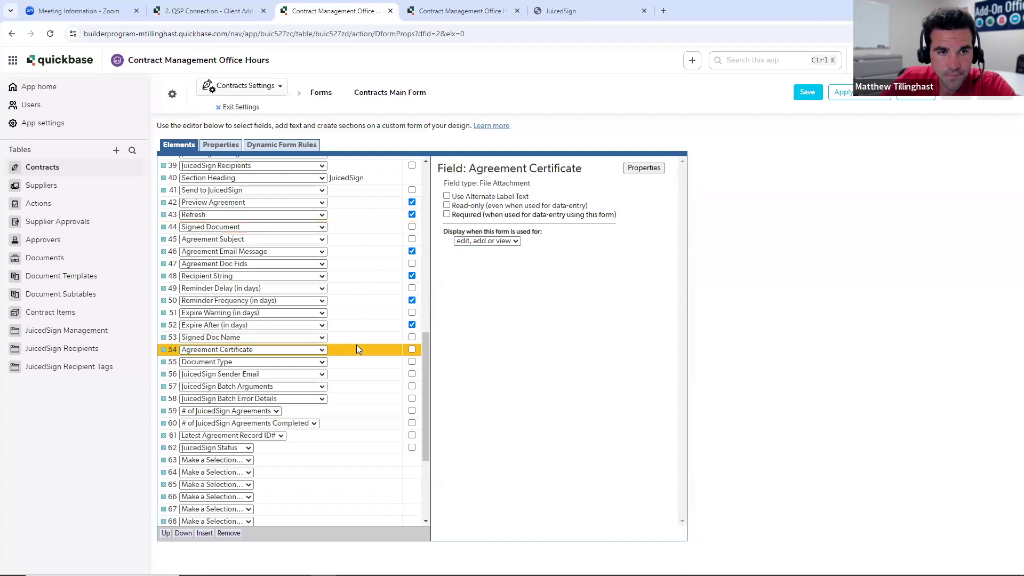
{"action": "left_click", "coordinate": [166, 534]}
{"action": "left_click", "coordinate": [166, 533]}
{"action": "left_click", "coordinate": [166, 534]}
{"action": "left_click", "coordinate": [166, 533]}
{"action": "left_click", "coordinate": [165, 533]}
{"action": "left_click", "coordinate": [166, 533]}
{"action": "left_click", "coordinate": [165, 533]}
{"action": "left_click", "coordinate": [166, 533]}
{"action": "left_click", "coordinate": [165, 534]}
{"action": "left_click", "coordinate": [411, 239]}
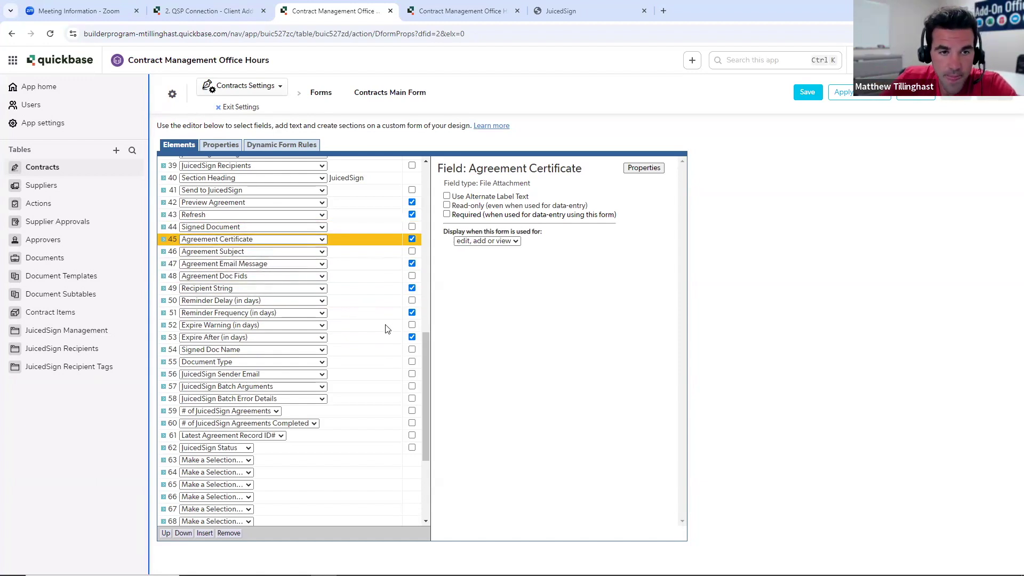
{"action": "left_click", "coordinate": [357, 352]}
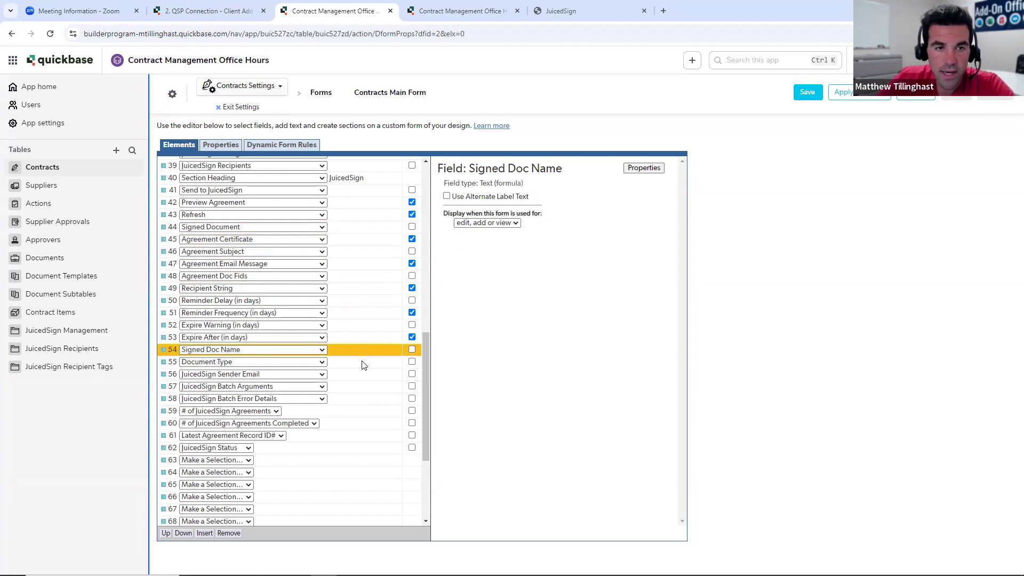
{"action": "left_click", "coordinate": [363, 364]}
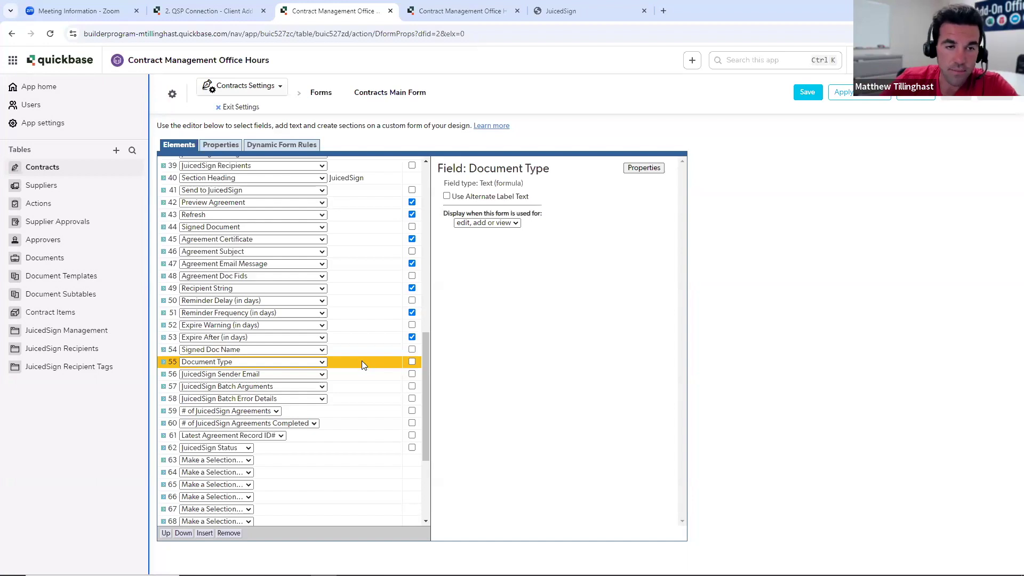
Check the JuicedSign Sender Email field, then open a new blank browser tab
{"action": "left_click", "coordinate": [356, 375]}
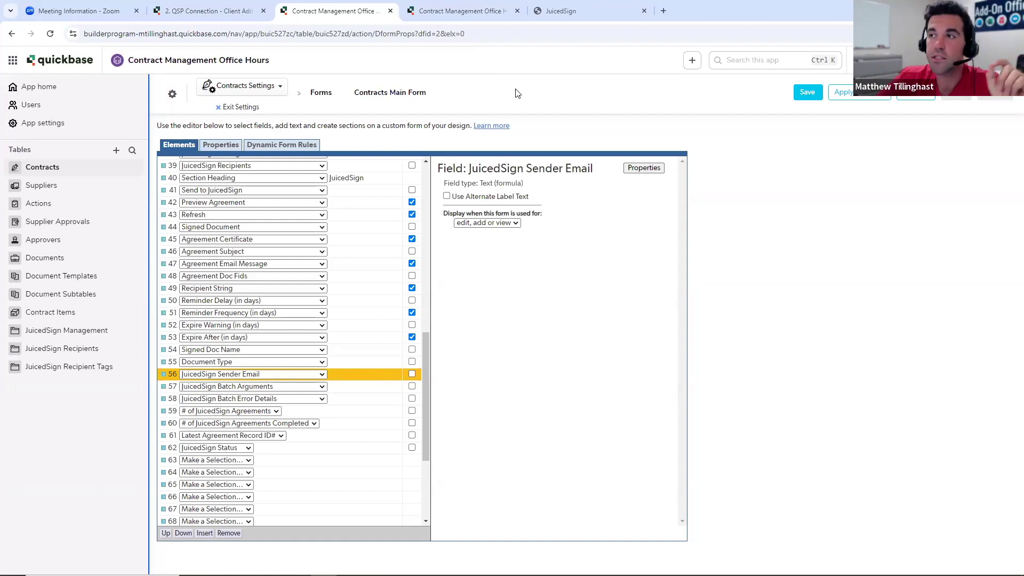
{"action": "left_click", "coordinate": [663, 11]}
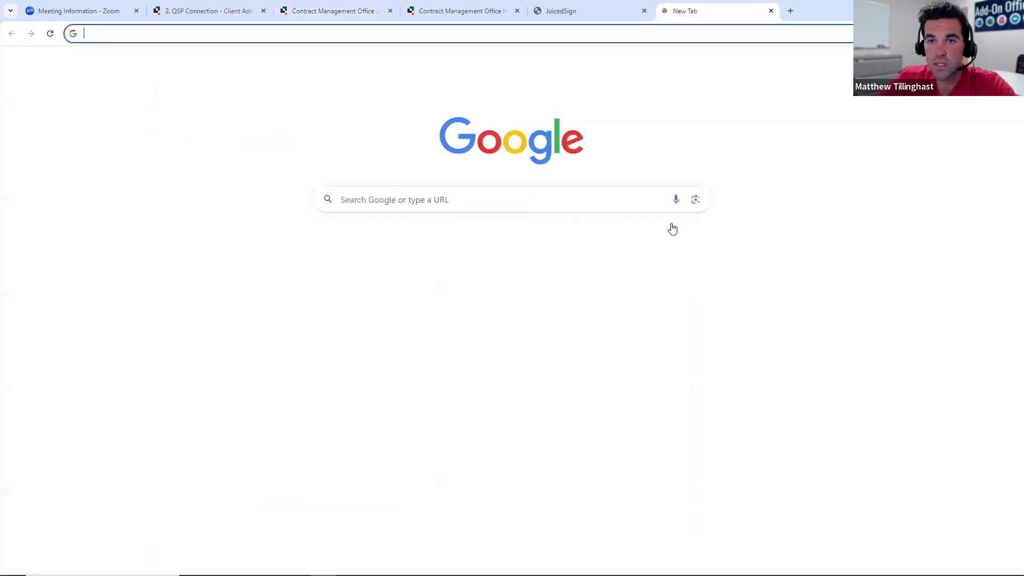
Switch back to the Contract Management Office tab with the form editor
{"action": "left_click", "coordinate": [374, 11]}
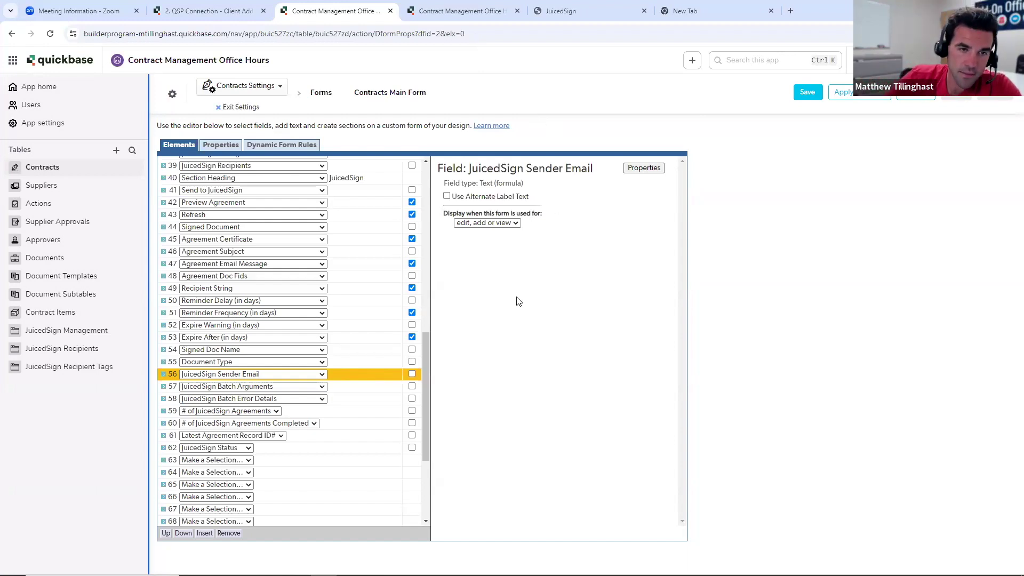
Review the JuicedSign Batch Arguments and Batch Error Details fields
{"action": "left_click", "coordinate": [349, 388]}
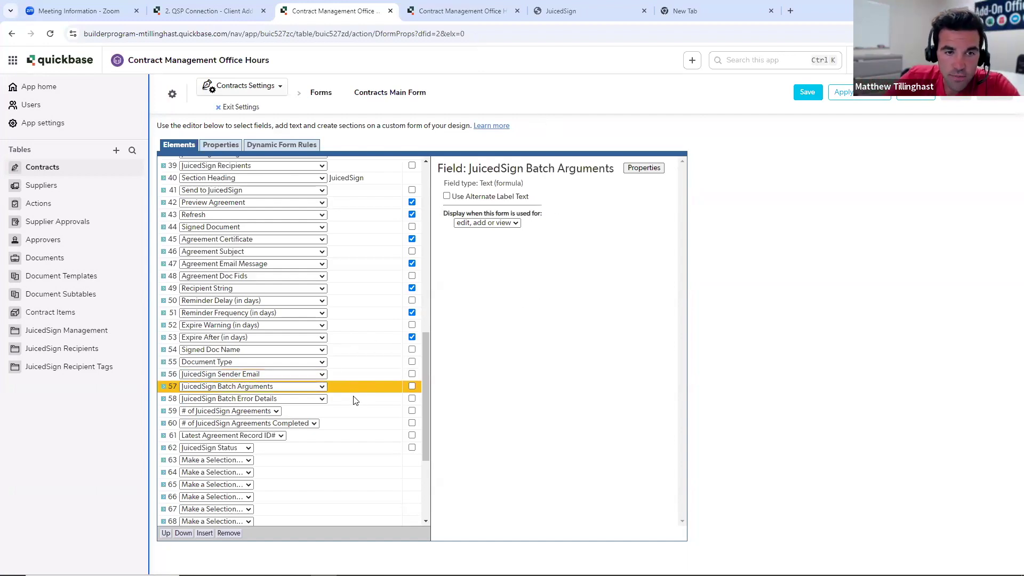
{"action": "left_click", "coordinate": [354, 399]}
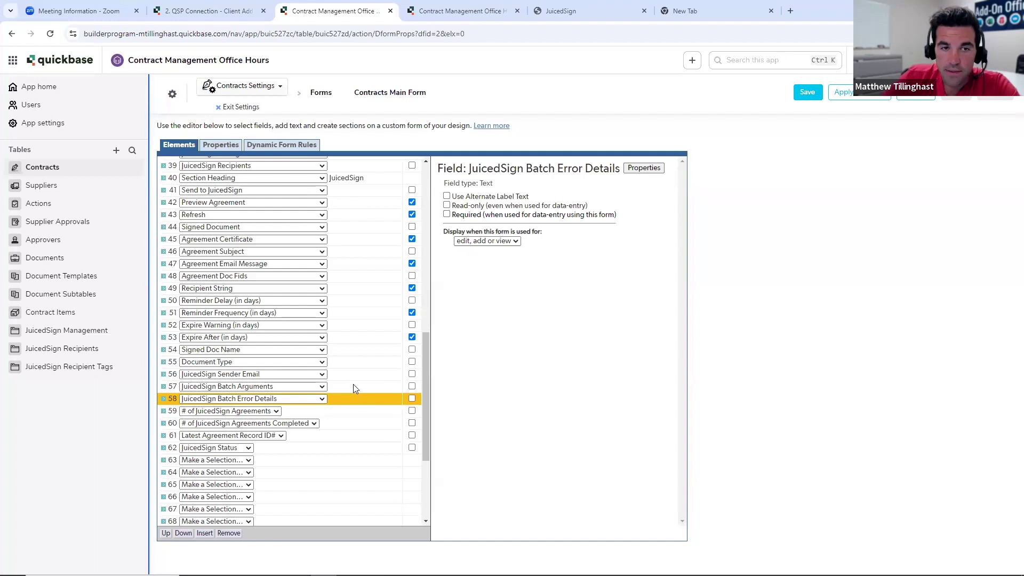
{"action": "left_click", "coordinate": [353, 387]}
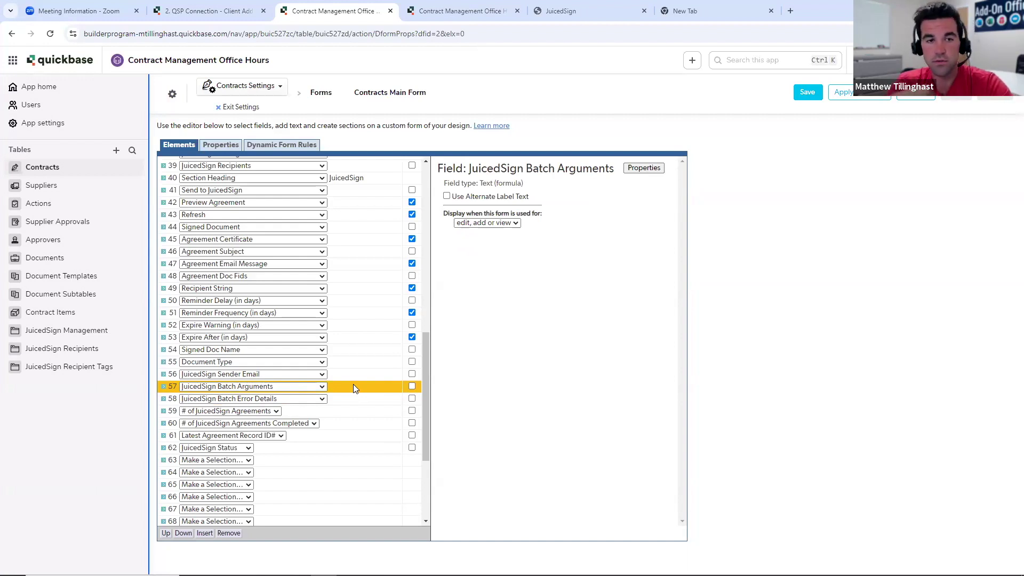
Review # of JuicedSign Agreements, Agreements Completed and Latest Agreement Record ID# fields
{"action": "left_click", "coordinate": [368, 411]}
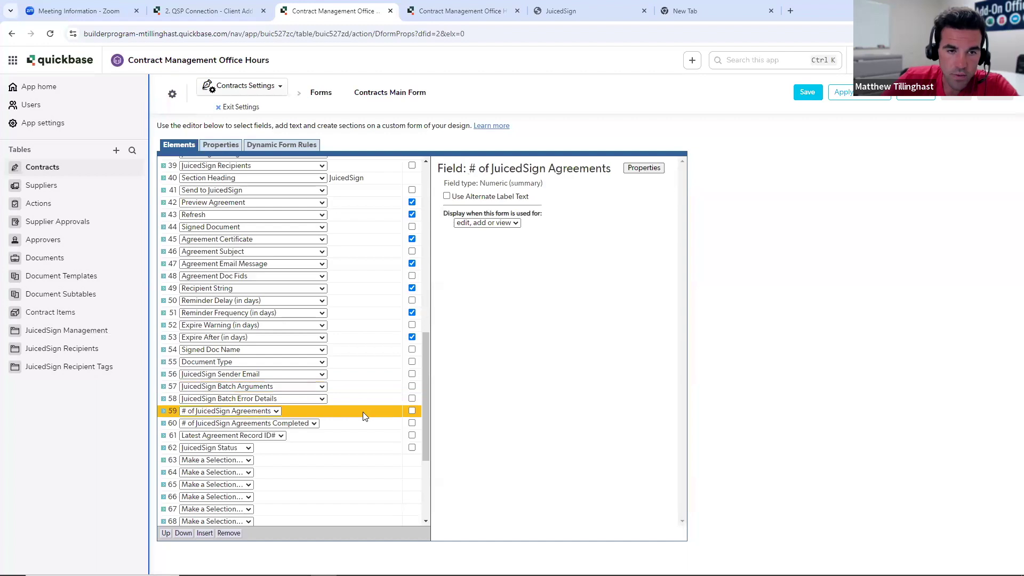
{"action": "left_click", "coordinate": [367, 424]}
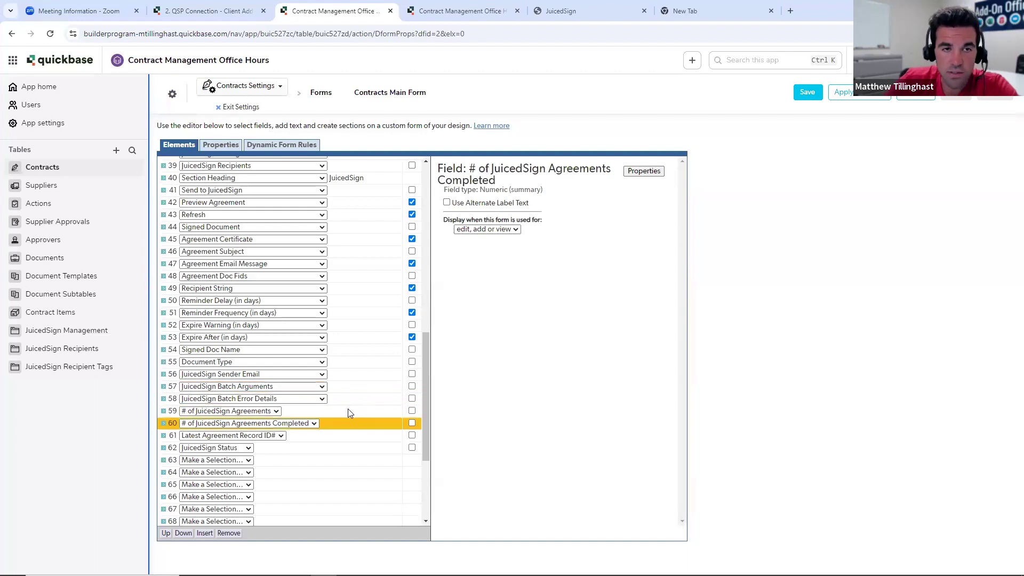
{"action": "left_click", "coordinate": [347, 413]}
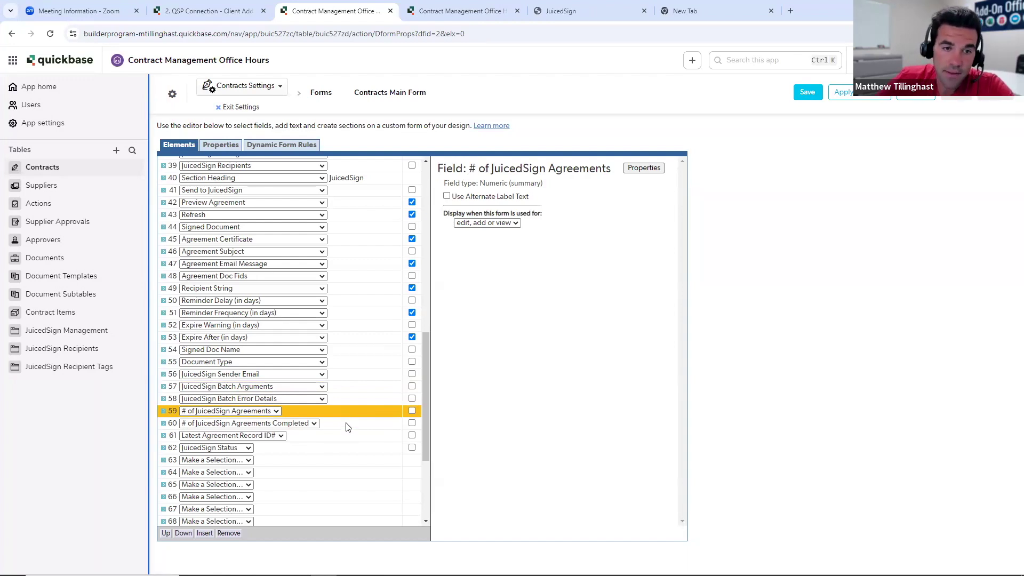
{"action": "left_click", "coordinate": [345, 423]}
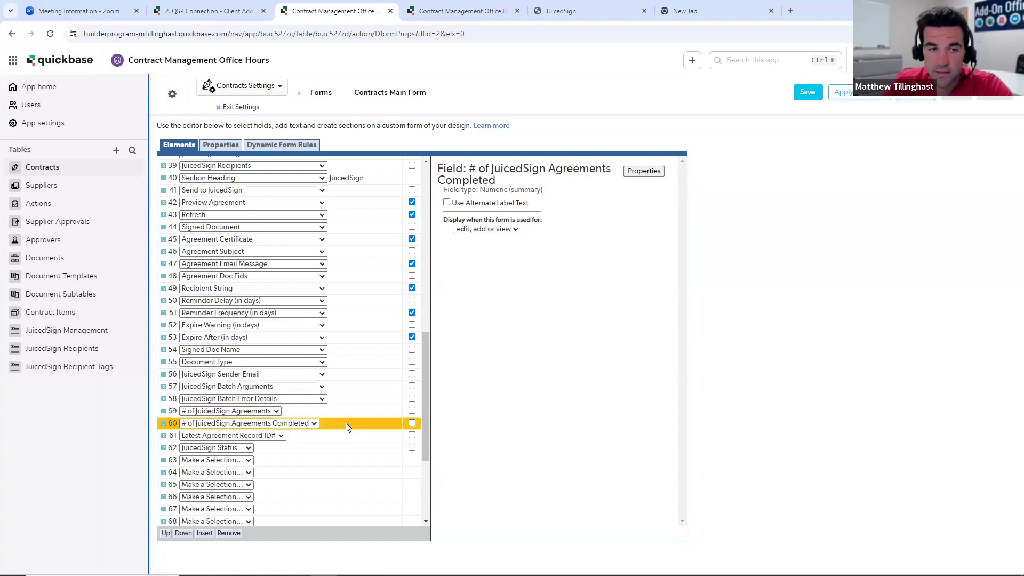
{"action": "left_click", "coordinate": [316, 438]}
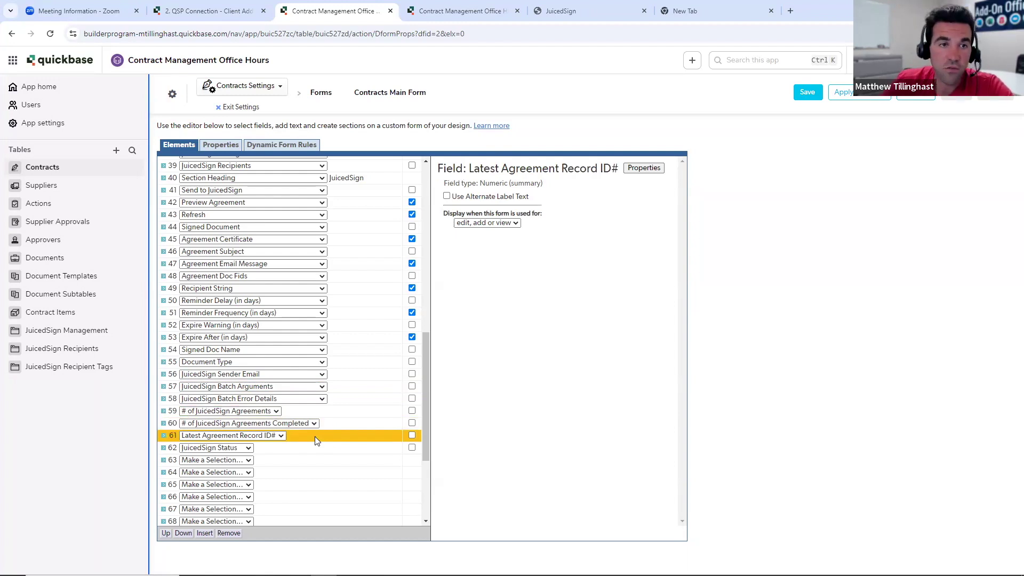
{"action": "scroll", "coordinate": [334, 342], "scroll_direction": "up", "scroll_amount": 2}
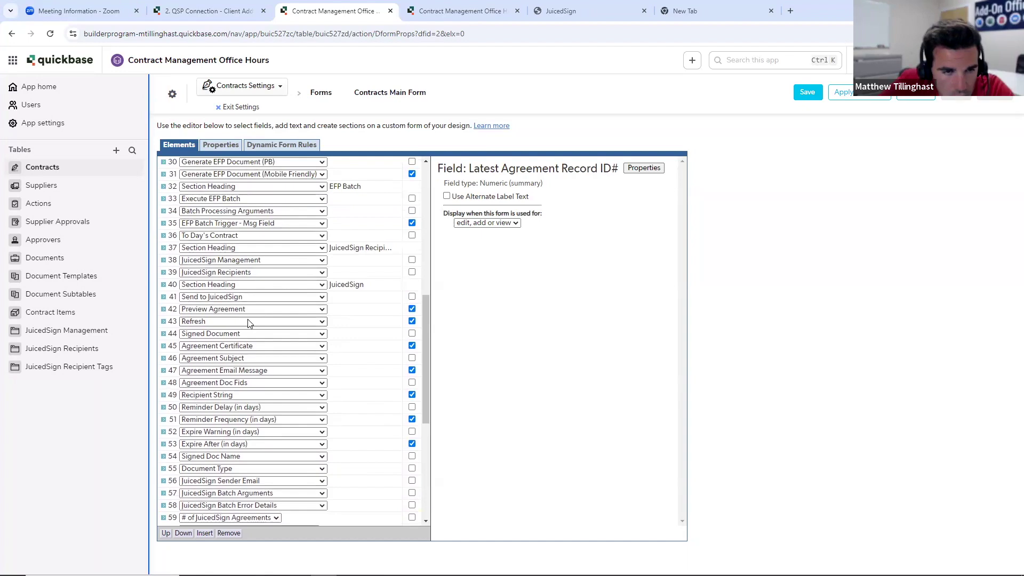
{"action": "scroll", "coordinate": [248, 323], "scroll_direction": "down", "scroll_amount": 1}
Save the Contracts Main Form and scroll Contract #3 to its JuicedSign section
{"action": "left_click", "coordinate": [806, 91]}
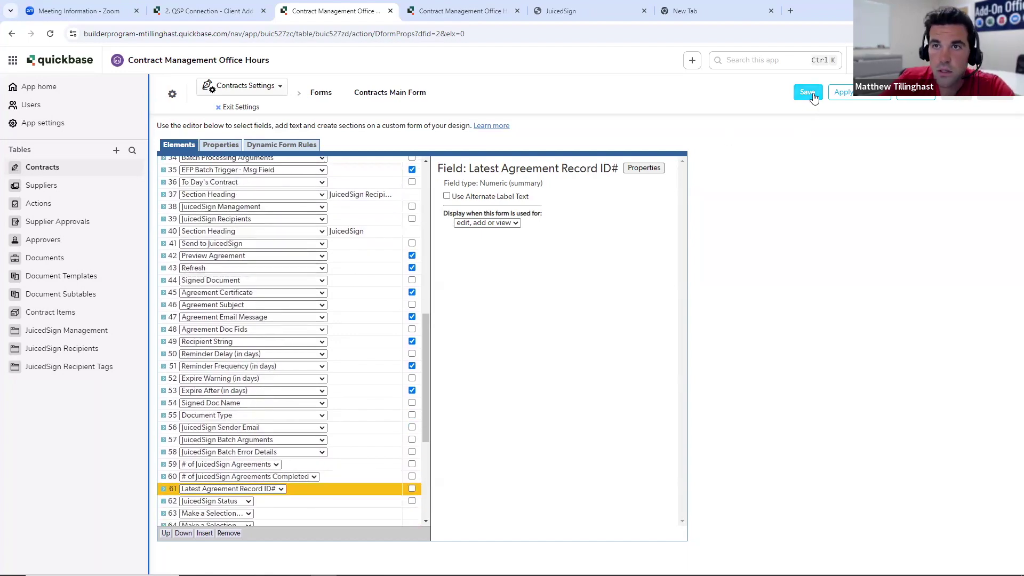
{"action": "scroll", "coordinate": [480, 176], "scroll_direction": "down", "scroll_amount": 6}
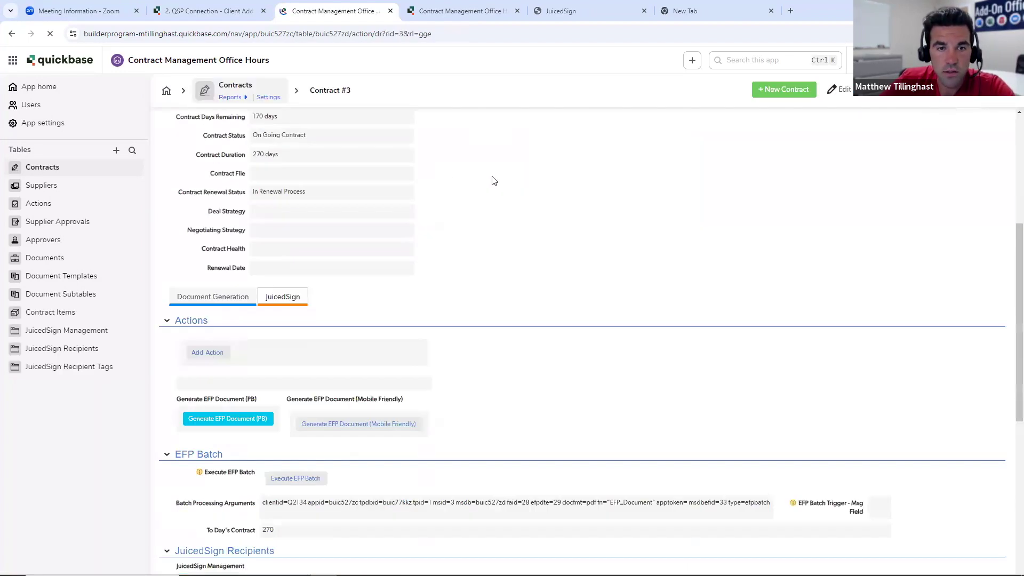
{"action": "scroll", "coordinate": [327, 208], "scroll_direction": "down", "scroll_amount": 5}
{"action": "scroll", "coordinate": [512, 213], "scroll_direction": "down", "scroll_amount": 3}
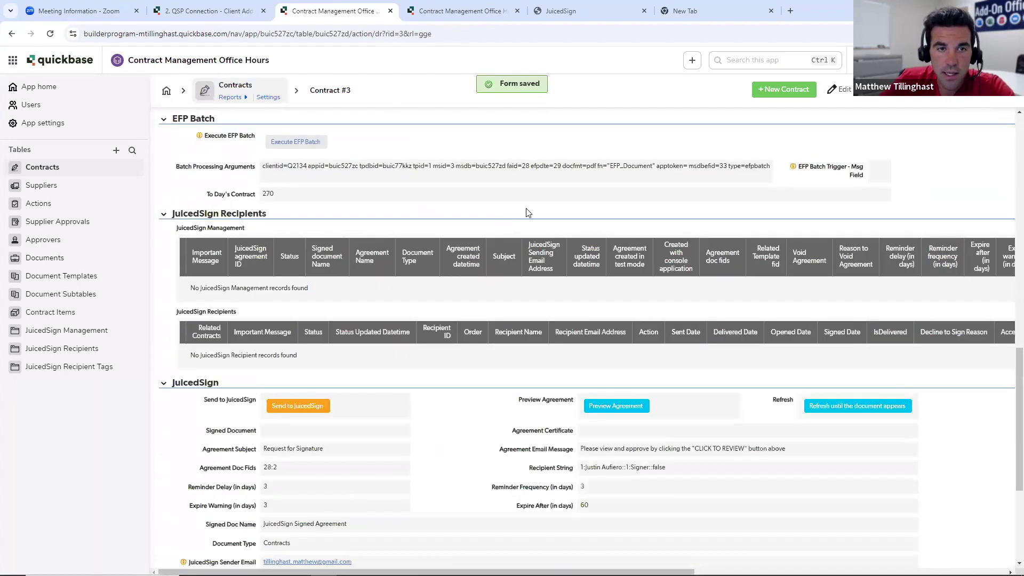
{"action": "scroll", "coordinate": [535, 256], "scroll_direction": "down", "scroll_amount": 2}
{"action": "scroll", "coordinate": [522, 257], "scroll_direction": "up", "scroll_amount": 2}
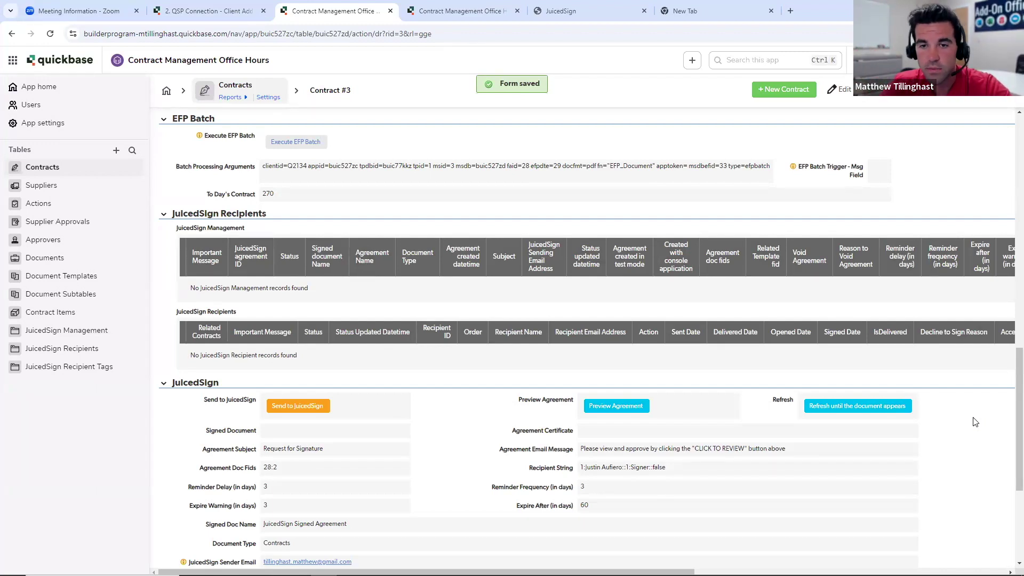
{"action": "scroll", "coordinate": [462, 394], "scroll_direction": "down", "scroll_amount": 4}
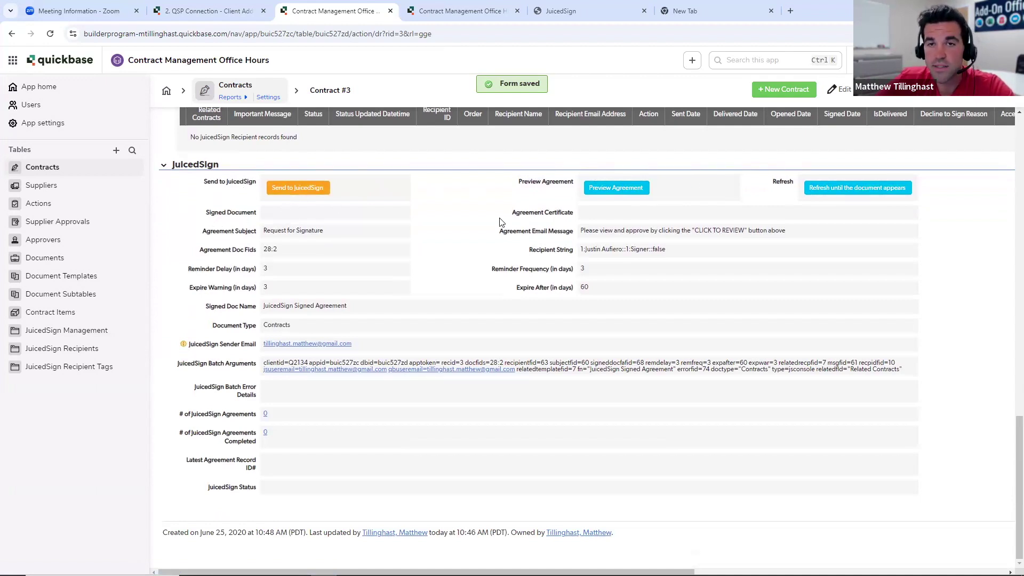
Check the Agreement Certificate, Subject and Email Message labels, then open Agreement Subject's options
{"action": "left_click_drag", "start_coordinate": [512, 213], "coordinate": [583, 216]}
{"action": "left_click", "coordinate": [583, 215]}
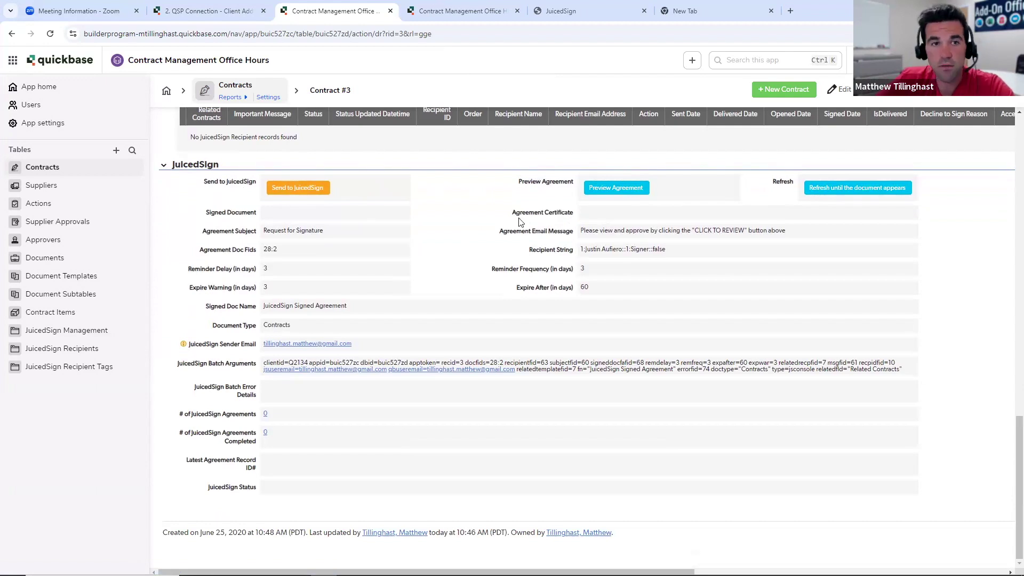
{"action": "left_click_drag", "start_coordinate": [208, 237], "coordinate": [263, 234]}
{"action": "left_click", "coordinate": [261, 237]}
{"action": "left_click_drag", "start_coordinate": [497, 233], "coordinate": [578, 233]}
{"action": "left_click", "coordinate": [578, 235]}
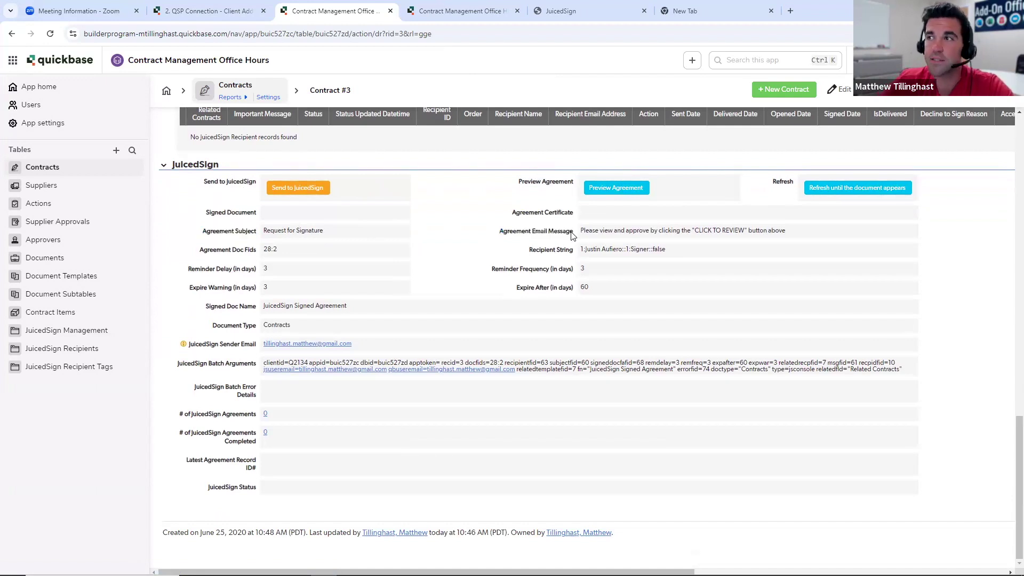
{"action": "right_click", "coordinate": [381, 232]}
Replace 'Request for Signature' with 'Sign the Document' in the Agreement Subject formula and save
{"action": "left_click", "coordinate": [438, 330]}
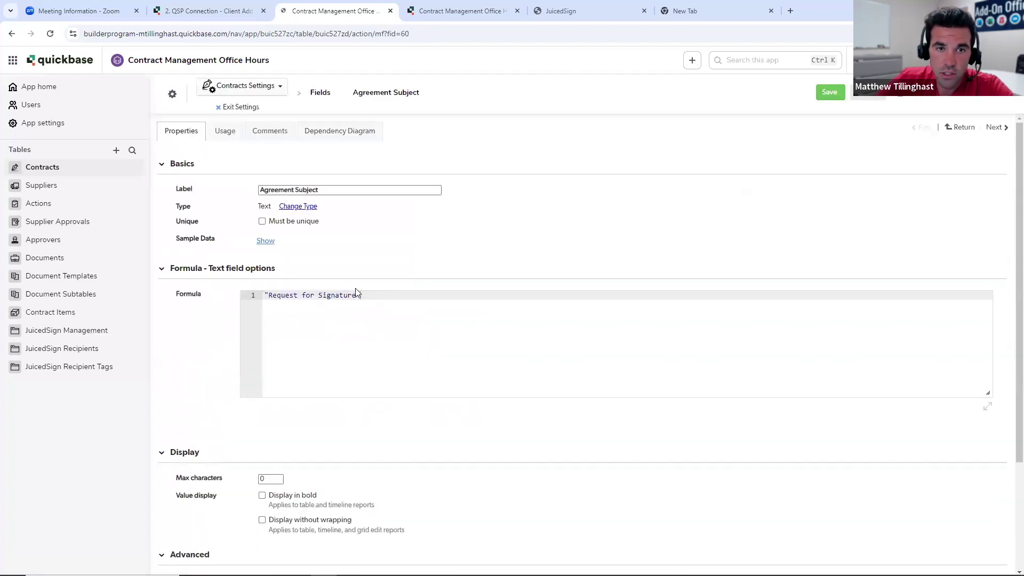
{"action": "left_click_drag", "start_coordinate": [356, 295], "coordinate": [270, 302]}
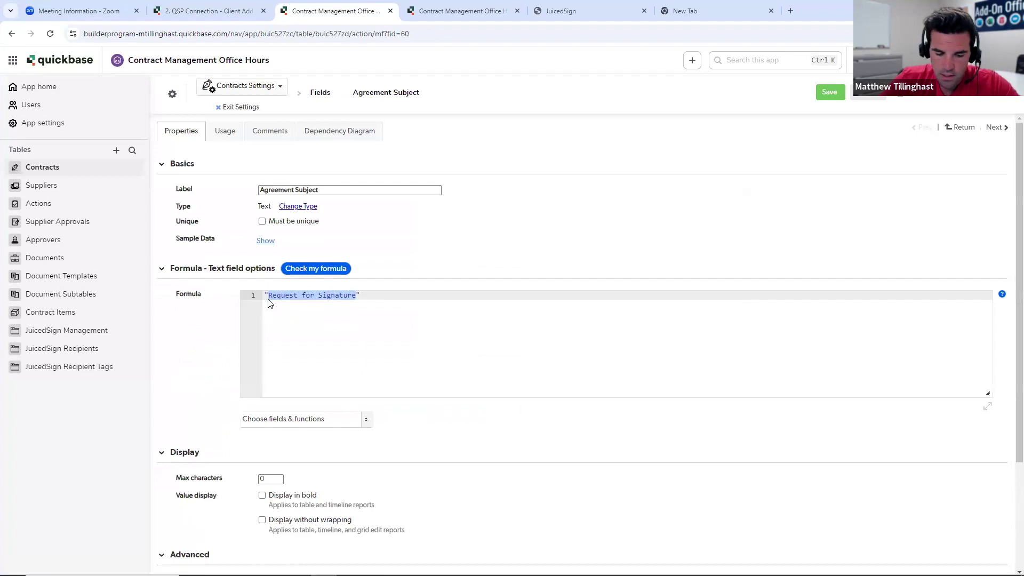
{"action": "type", "text": "Sign the D"}
{"action": "type", "text": "ocument"}
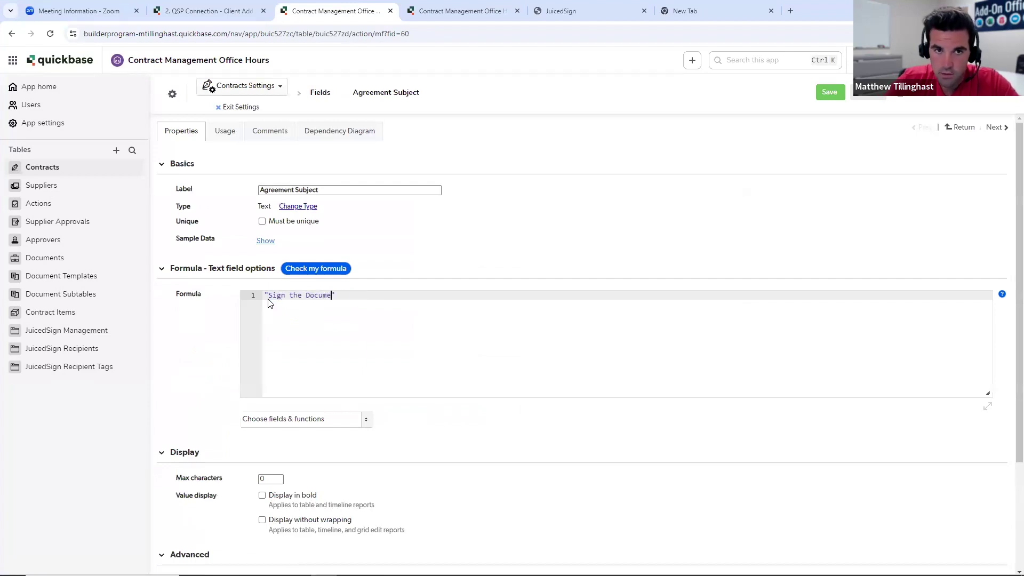
{"action": "key", "text": "BackSpace"}
{"action": "key", "text": "BackSpace"}
{"action": "type", "text": "e"}
{"action": "key", "text": "BackSpace"}
{"action": "type", "text": "nt"}
{"action": "left_click", "coordinate": [826, 94]}
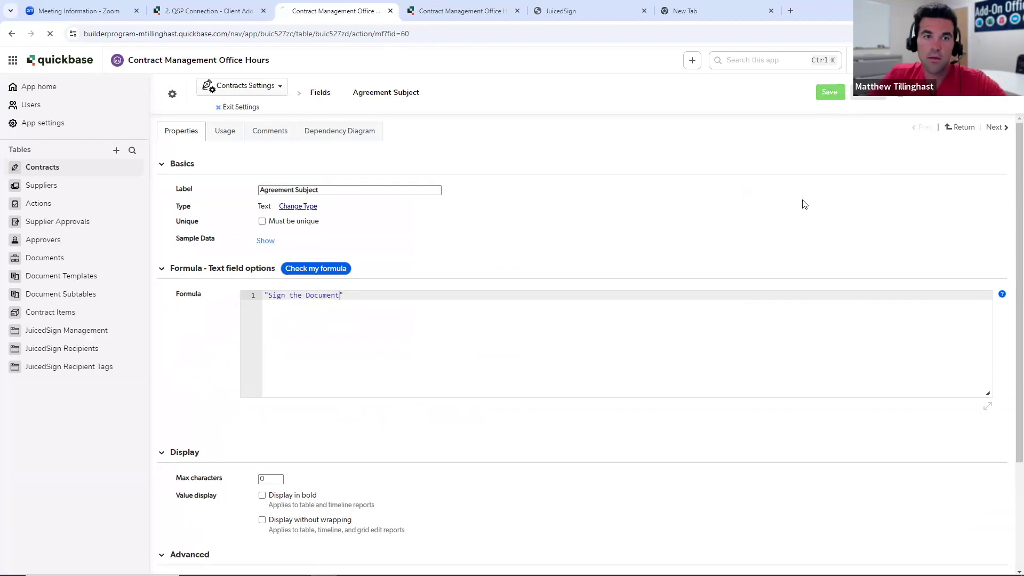
{"action": "scroll", "coordinate": [613, 272], "scroll_direction": "down", "scroll_amount": 3}
{"action": "scroll", "coordinate": [613, 279], "scroll_direction": "down", "scroll_amount": 5}
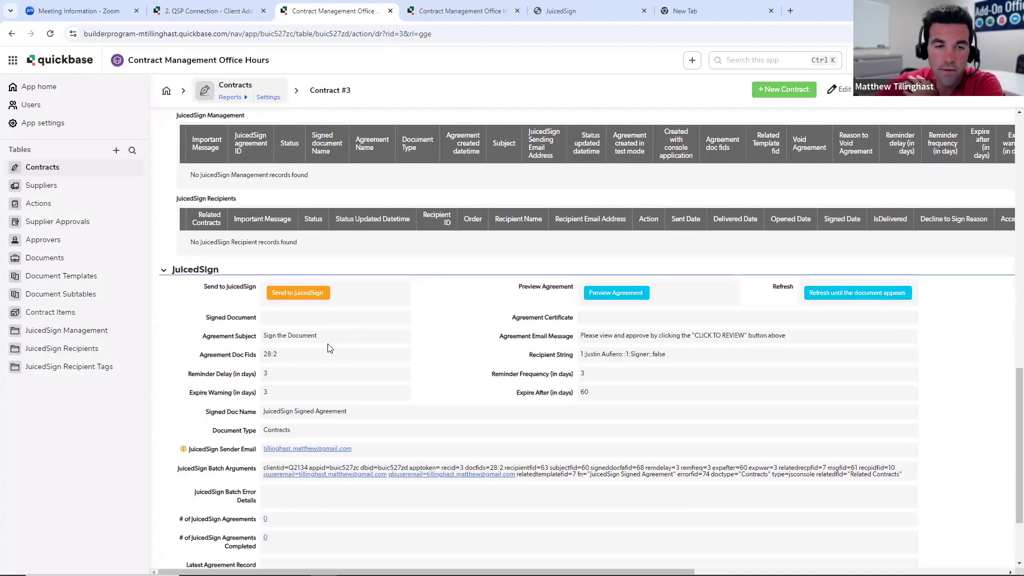
Check the Agreement Doc Fids and Recipient String labels, then open Agreement Doc Fids' options
{"action": "scroll", "coordinate": [395, 336], "scroll_direction": "down", "scroll_amount": 2}
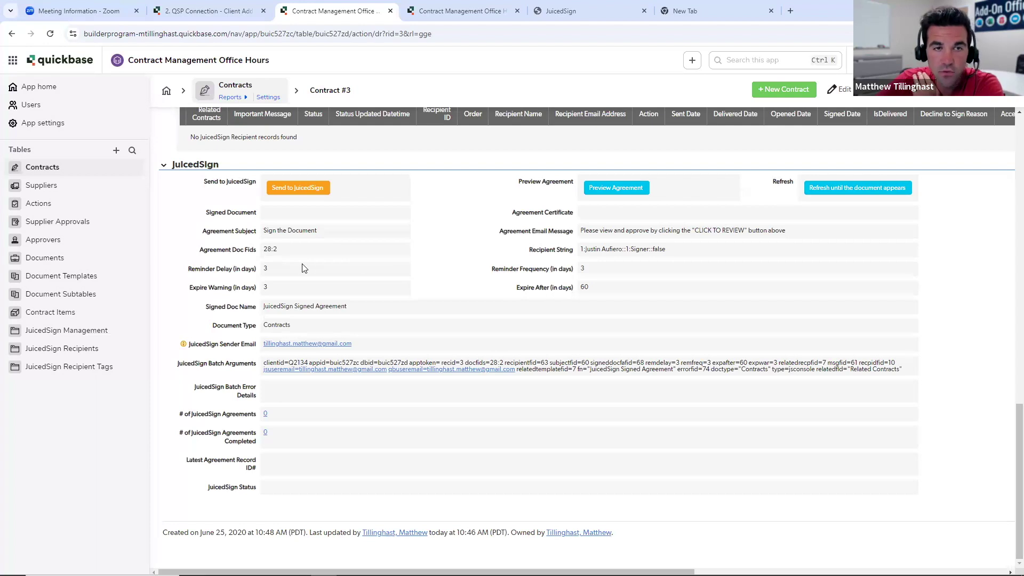
{"action": "left_click_drag", "start_coordinate": [200, 250], "coordinate": [254, 251]}
{"action": "left_click_drag", "start_coordinate": [531, 250], "coordinate": [573, 249]}
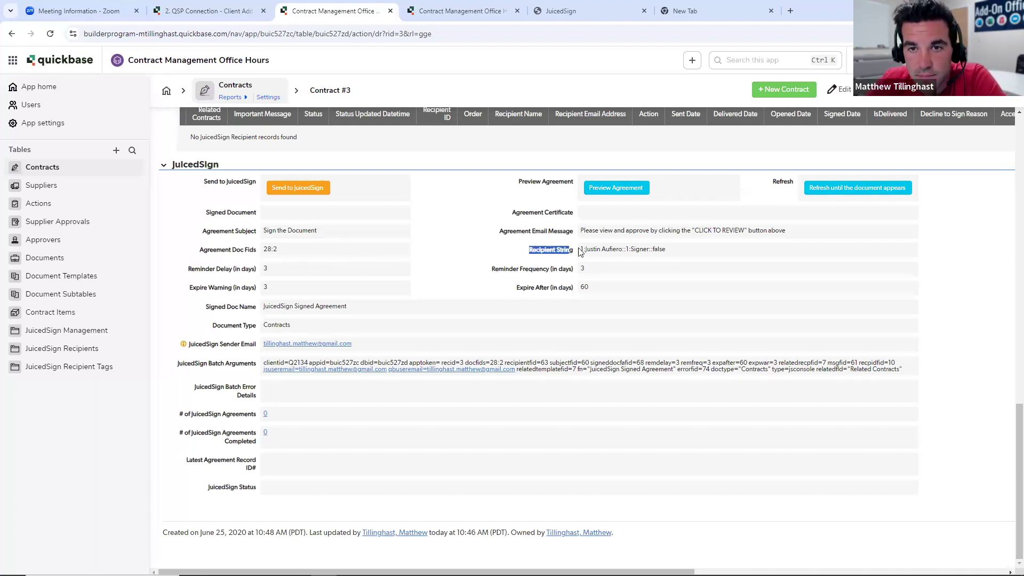
{"action": "left_click", "coordinate": [616, 246]}
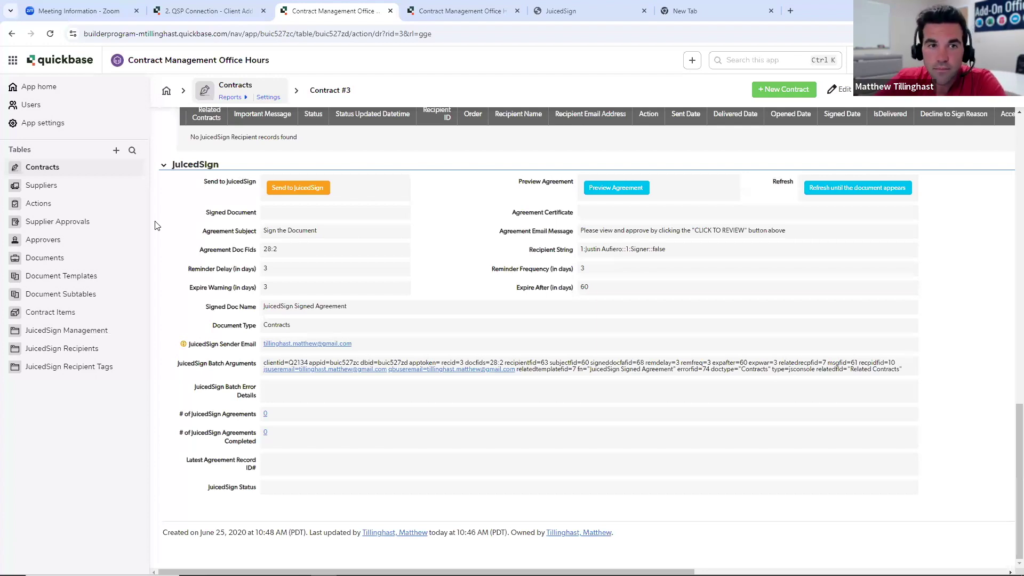
{"action": "right_click", "coordinate": [275, 251]}
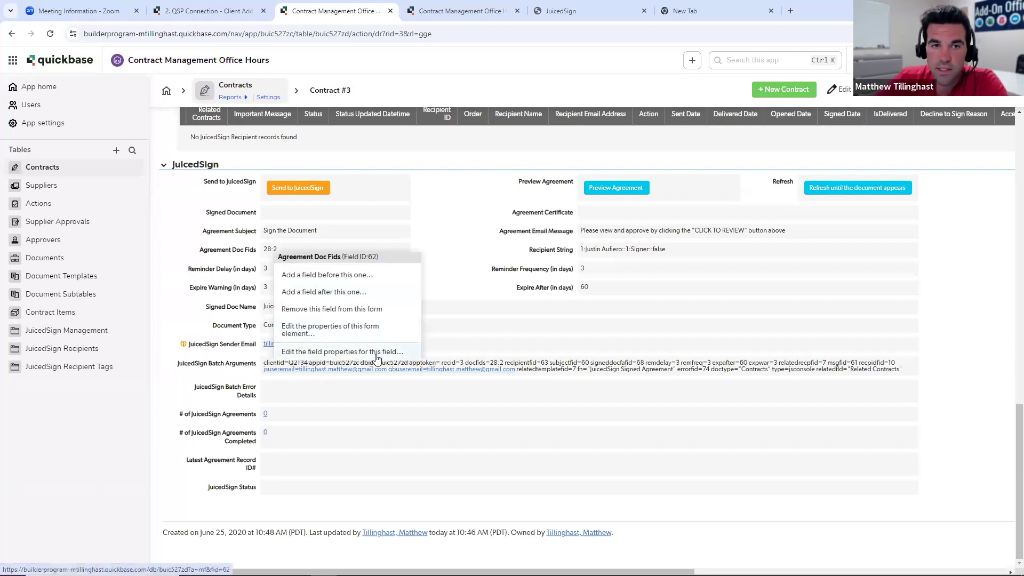
Inspect the Agreement Doc Fids formula 28:2 (attachment fid 28, template record 2) unchanged, then return to Contract #3
{"action": "left_click", "coordinate": [380, 352]}
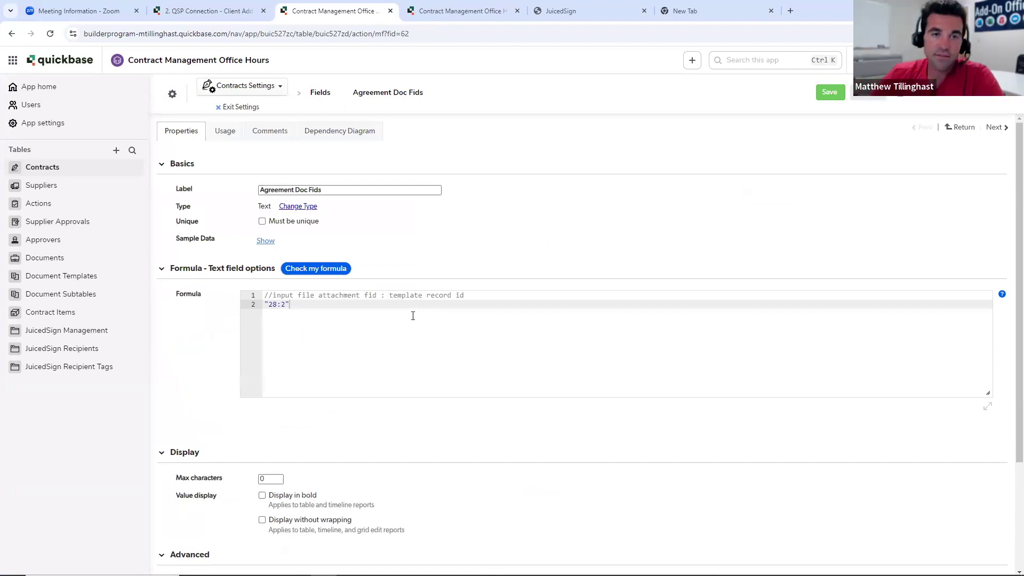
{"action": "left_click_drag", "start_coordinate": [376, 295], "coordinate": [275, 296]}
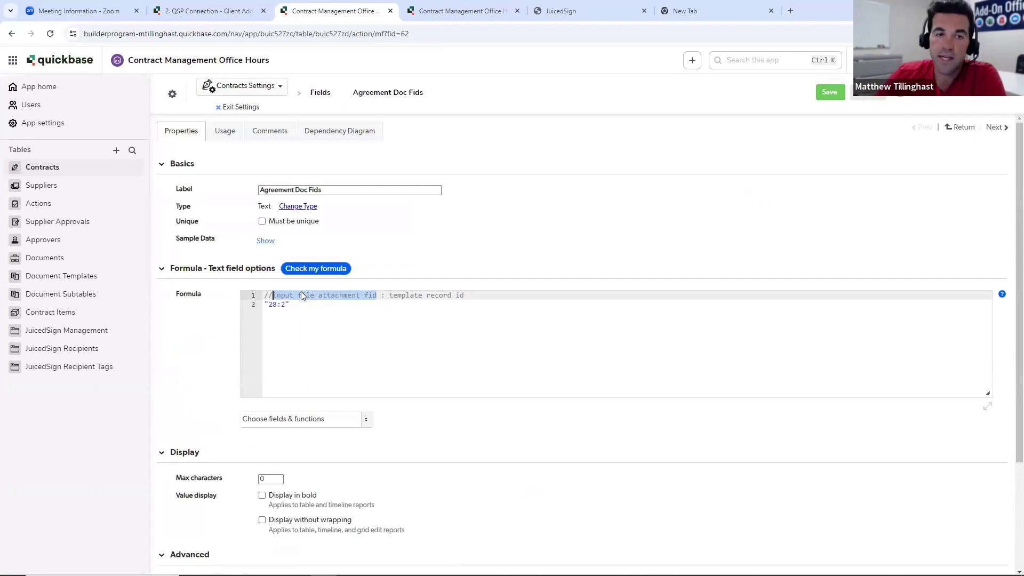
{"action": "left_click_drag", "start_coordinate": [278, 303], "coordinate": [268, 303]}
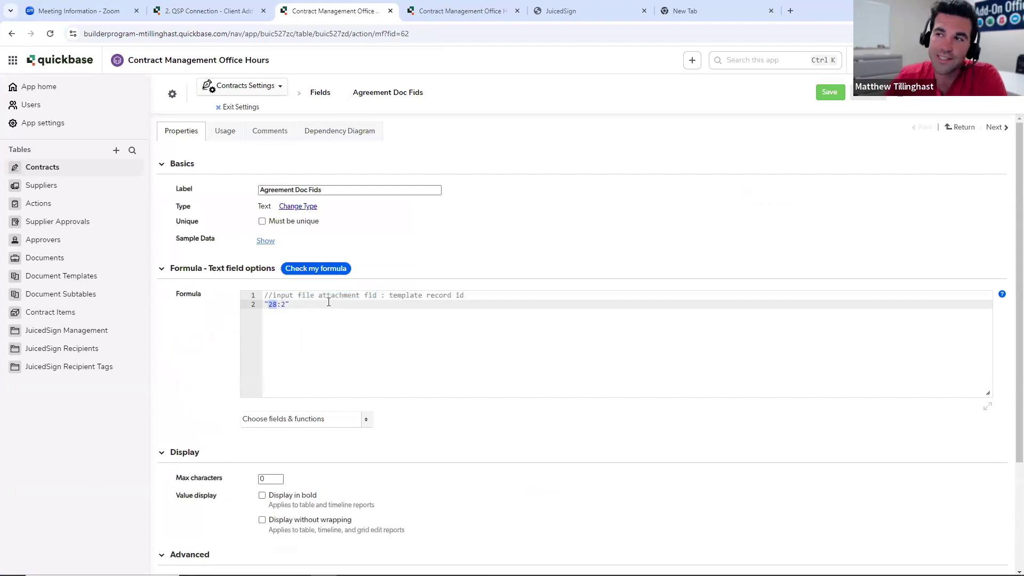
{"action": "left_click_drag", "start_coordinate": [467, 295], "coordinate": [389, 296]}
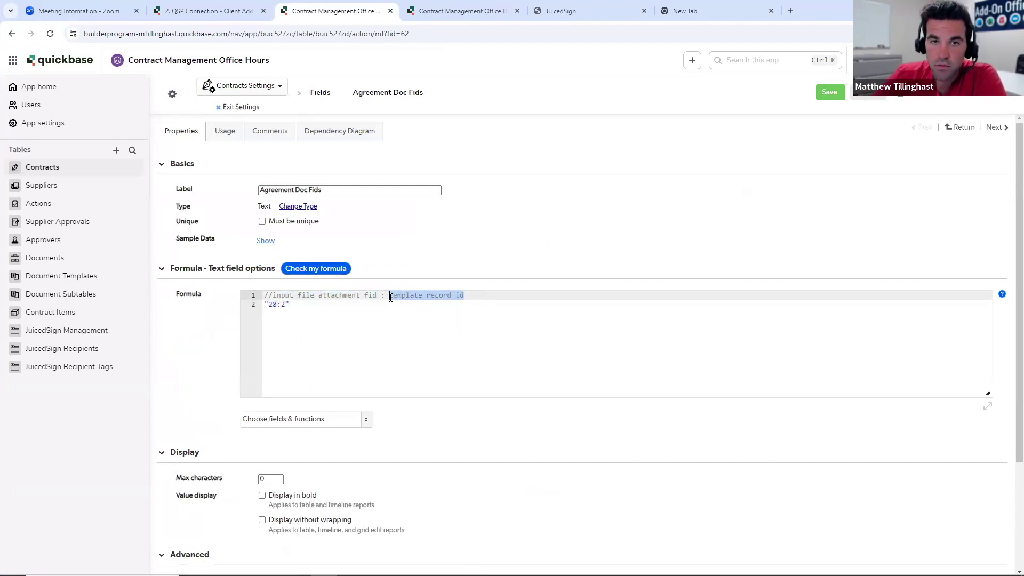
{"action": "left_click", "coordinate": [282, 303]}
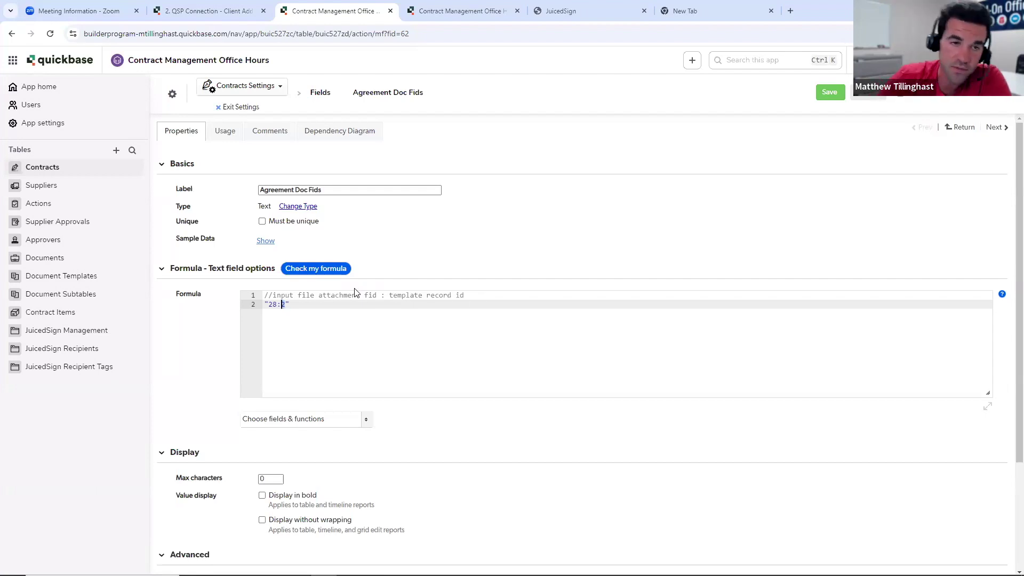
{"action": "left_click", "coordinate": [290, 303]}
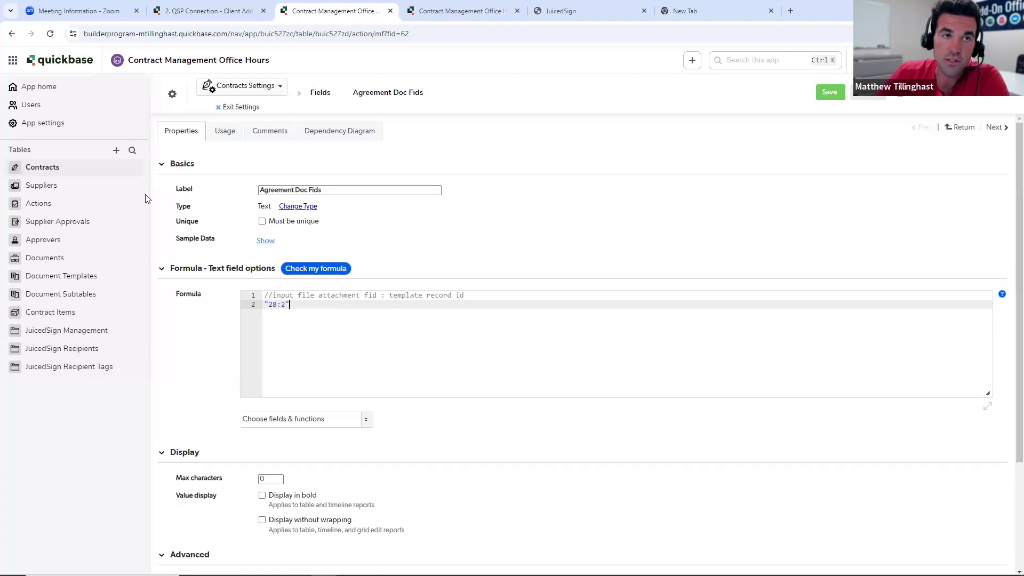
{"action": "left_click", "coordinate": [12, 35]}
{"action": "scroll", "coordinate": [308, 309], "scroll_direction": "down", "scroll_amount": 20}
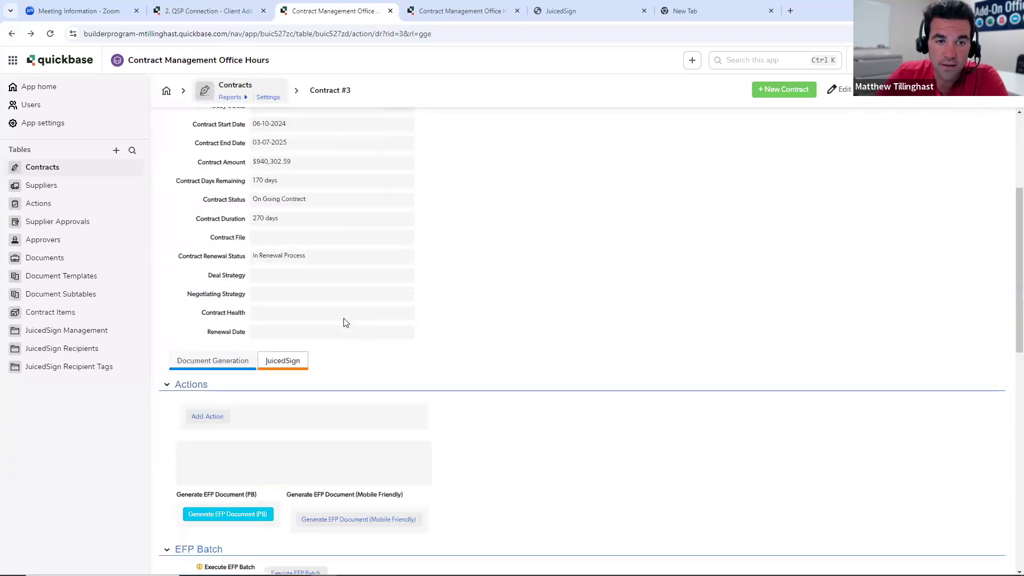
{"action": "scroll", "coordinate": [347, 320], "scroll_direction": "down", "scroll_amount": 2}
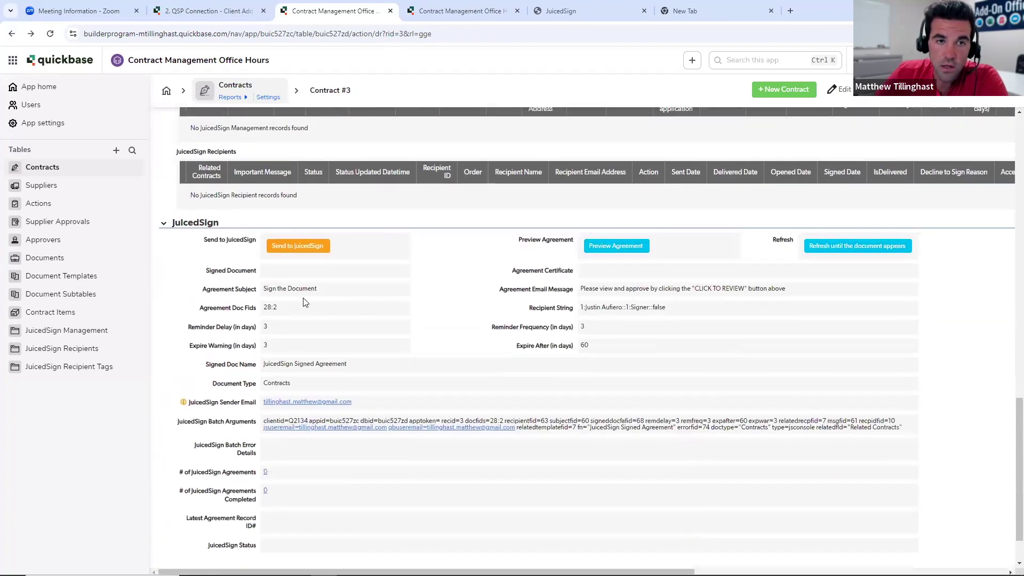
{"action": "scroll", "coordinate": [314, 288], "scroll_direction": "up", "scroll_amount": 5}
{"action": "scroll", "coordinate": [304, 241], "scroll_direction": "up", "scroll_amount": 4}
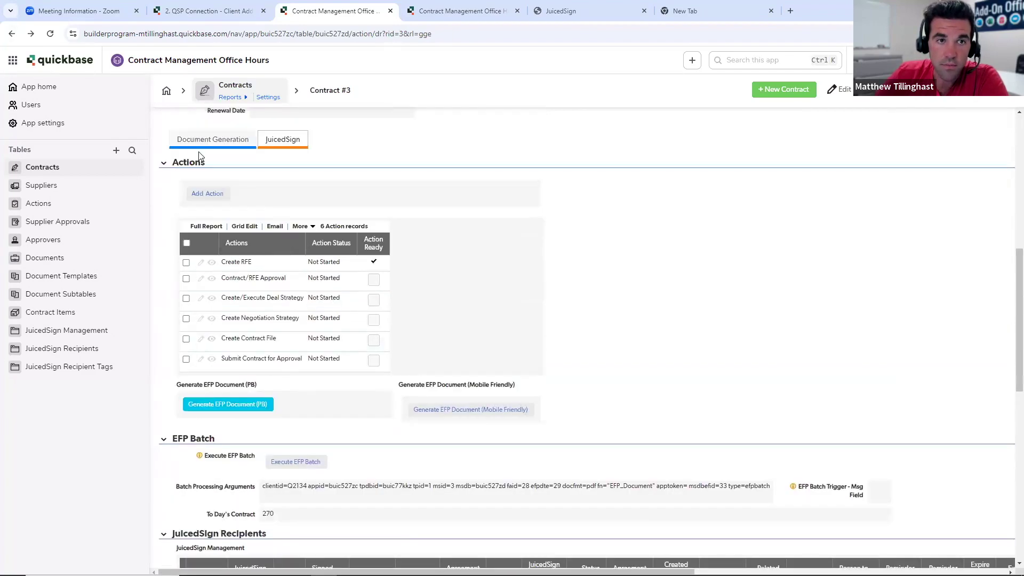
{"action": "scroll", "coordinate": [278, 263], "scroll_direction": "up", "scroll_amount": 6}
{"action": "right_click", "coordinate": [217, 495]}
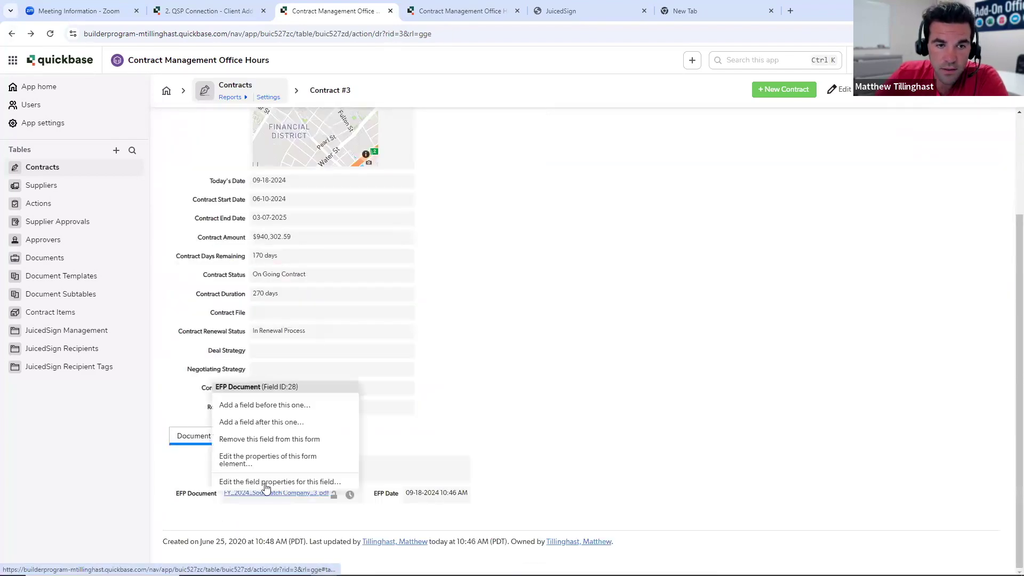
{"action": "left_click_drag", "start_coordinate": [299, 387], "coordinate": [258, 387]}
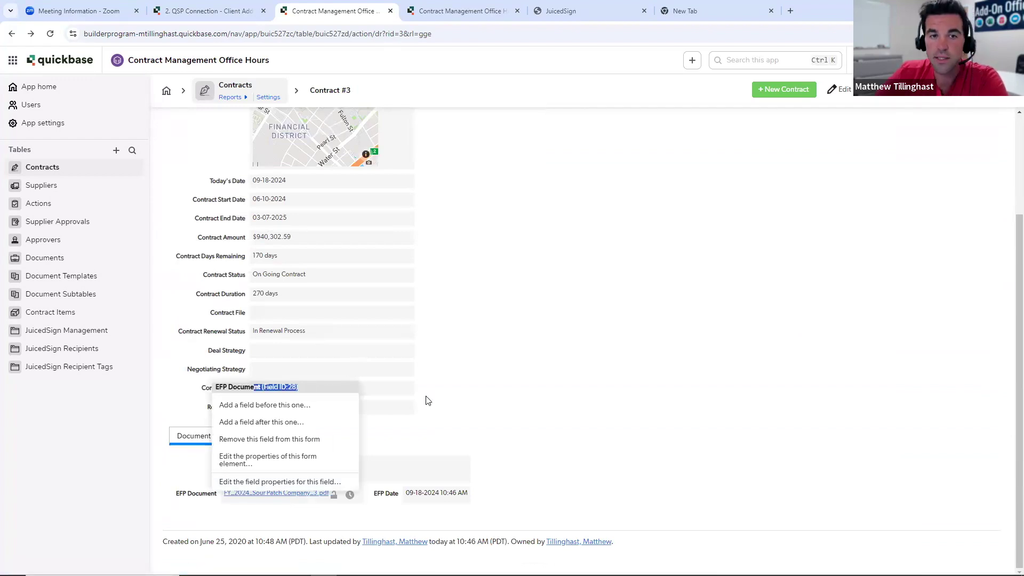
{"action": "left_click", "coordinate": [467, 405]}
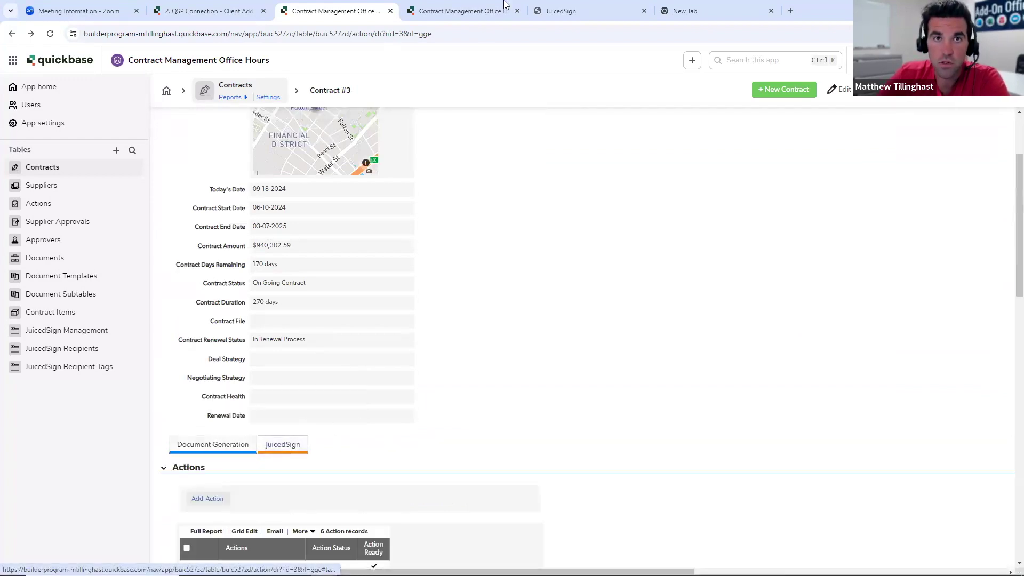
{"action": "left_click", "coordinate": [458, 11]}
{"action": "left_click_drag", "start_coordinate": [408, 91], "coordinate": [319, 103]}
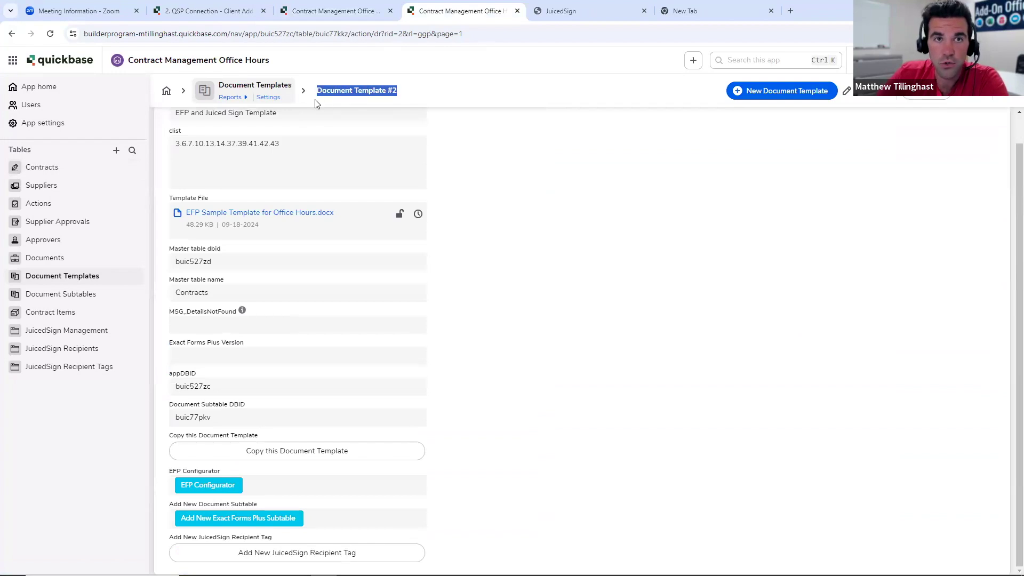
{"action": "left_click", "coordinate": [529, 202]}
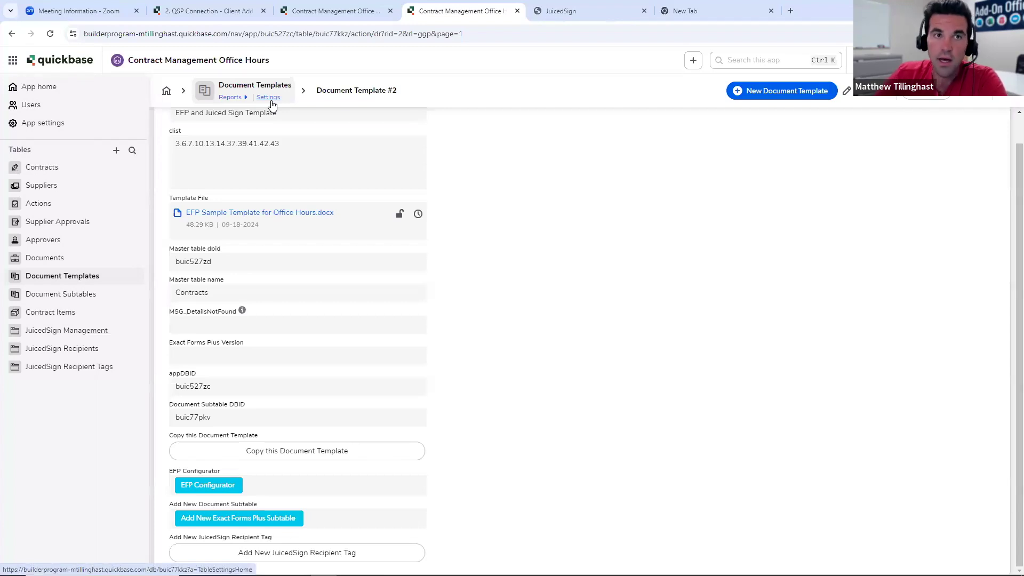
{"action": "left_click", "coordinate": [330, 11]}
Open the Recipient String field's formula properties from Contract #3
{"action": "scroll", "coordinate": [561, 186], "scroll_direction": "down", "scroll_amount": 9}
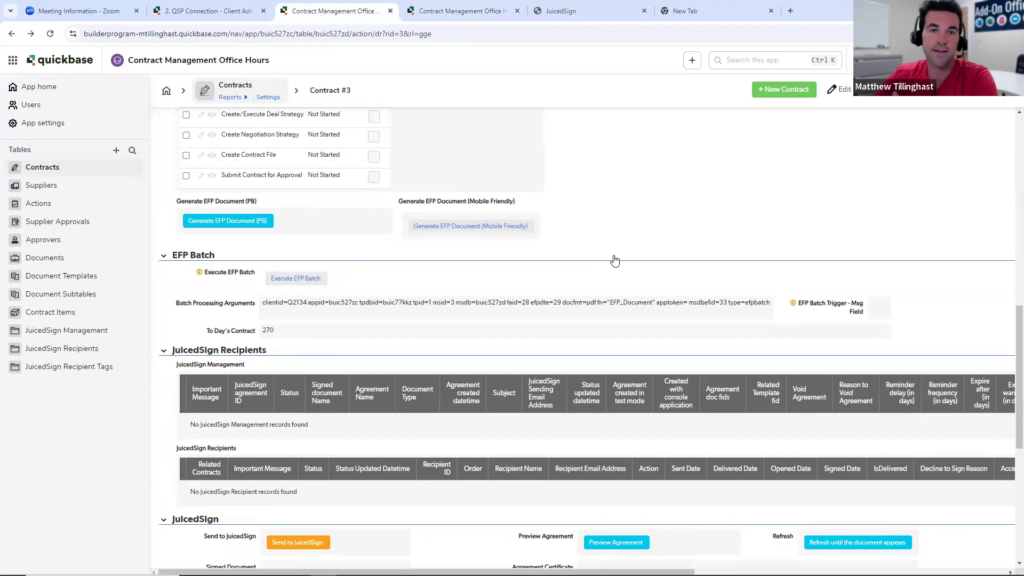
{"action": "scroll", "coordinate": [601, 260], "scroll_direction": "down", "scroll_amount": 7}
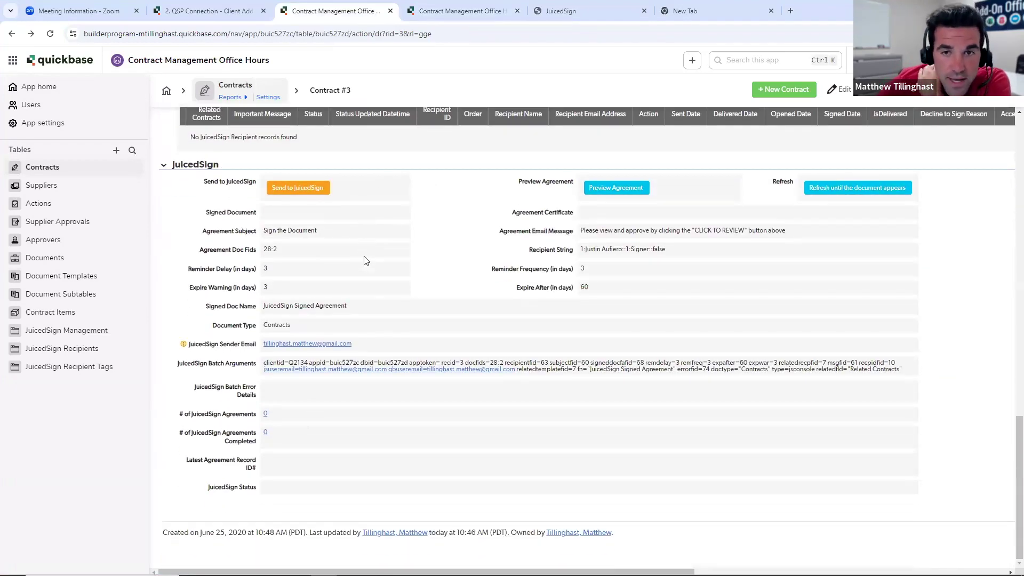
{"action": "right_click", "coordinate": [572, 252]}
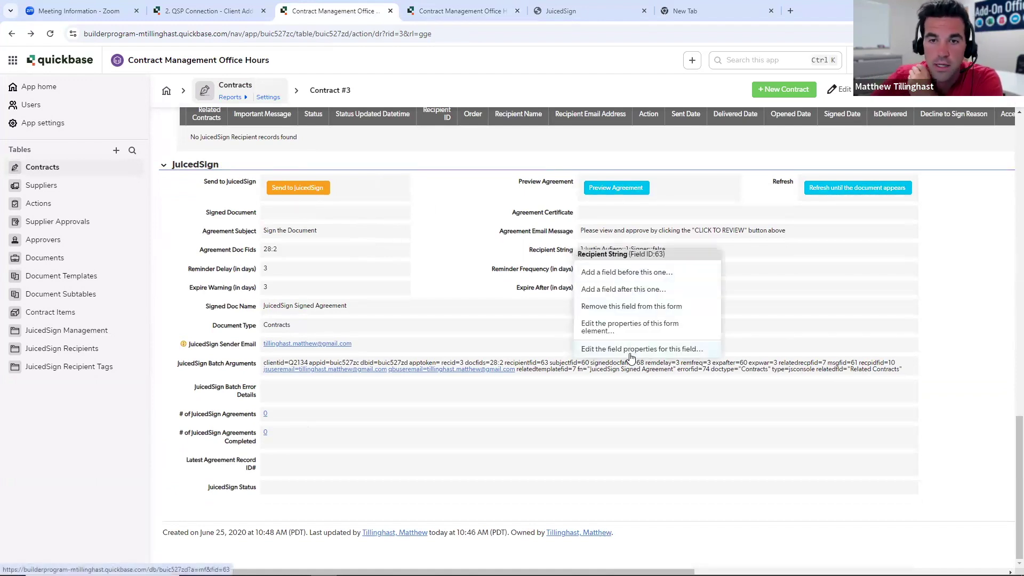
{"action": "left_click", "coordinate": [630, 350]}
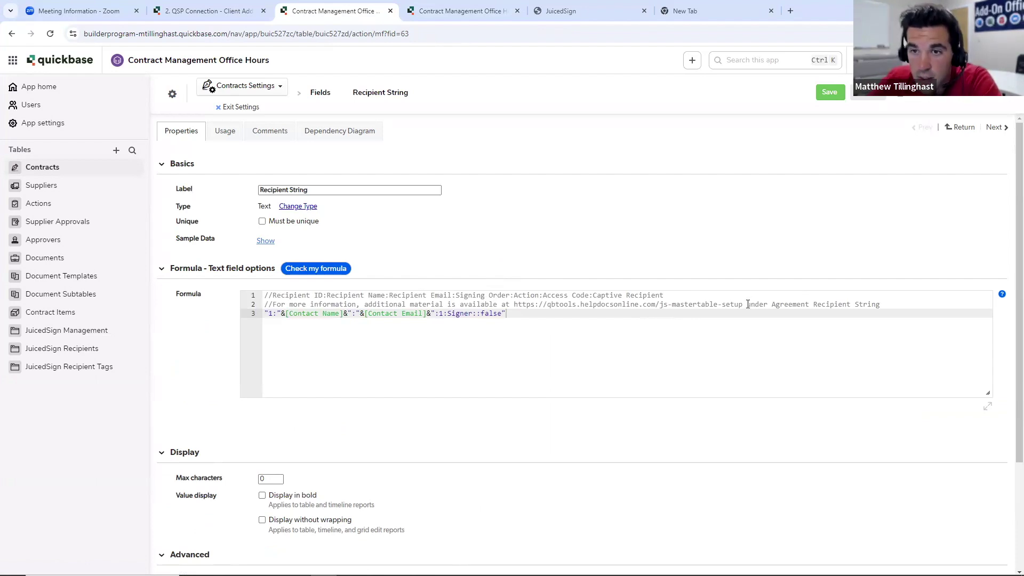
Copy the help link from the formula comment into a new browser tab's address bar
{"action": "left_click_drag", "start_coordinate": [742, 304], "coordinate": [515, 307]}
{"action": "key", "text": "ctrl+c"}
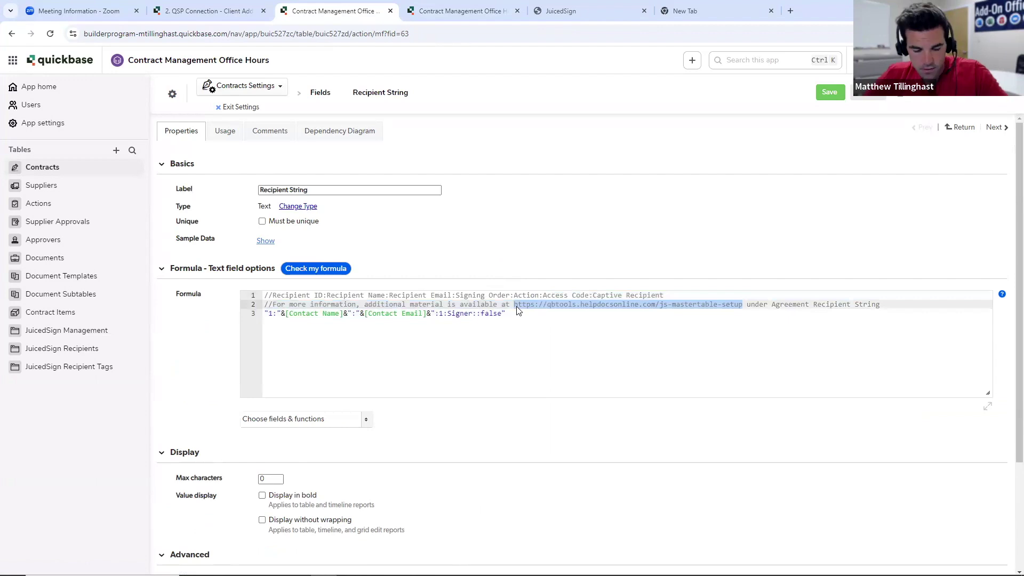
{"action": "left_click", "coordinate": [684, 10]}
{"action": "left_click", "coordinate": [565, 32]}
{"action": "key", "text": "ctrl+v"}
Load the JuicedSign Master Table fields page, read Agreement Recipient String, then return to formula line 3
{"action": "key", "text": "Return"}
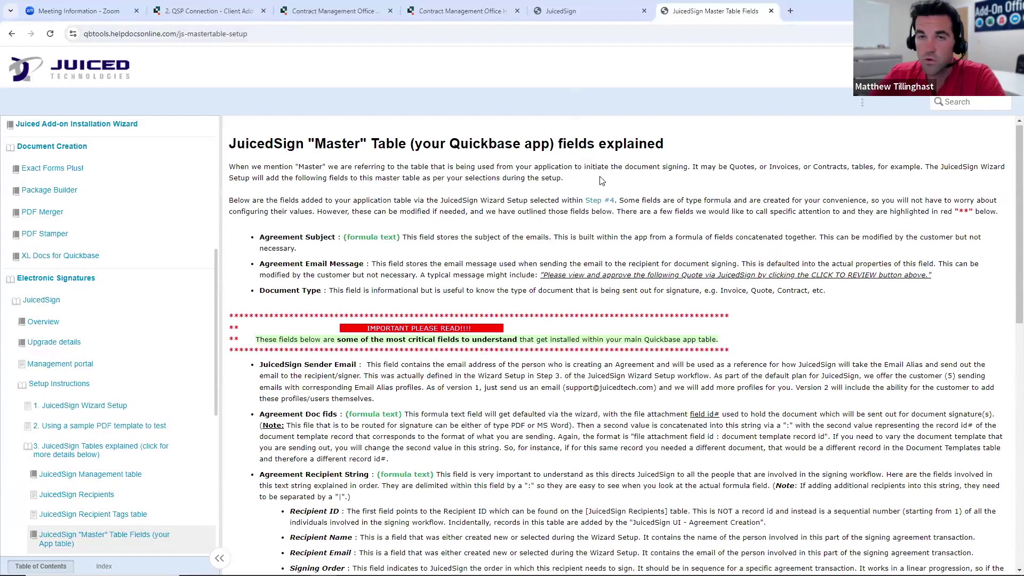
{"action": "scroll", "coordinate": [597, 186], "scroll_direction": "down", "scroll_amount": 4}
{"action": "left_click_drag", "start_coordinate": [260, 261], "coordinate": [840, 435]}
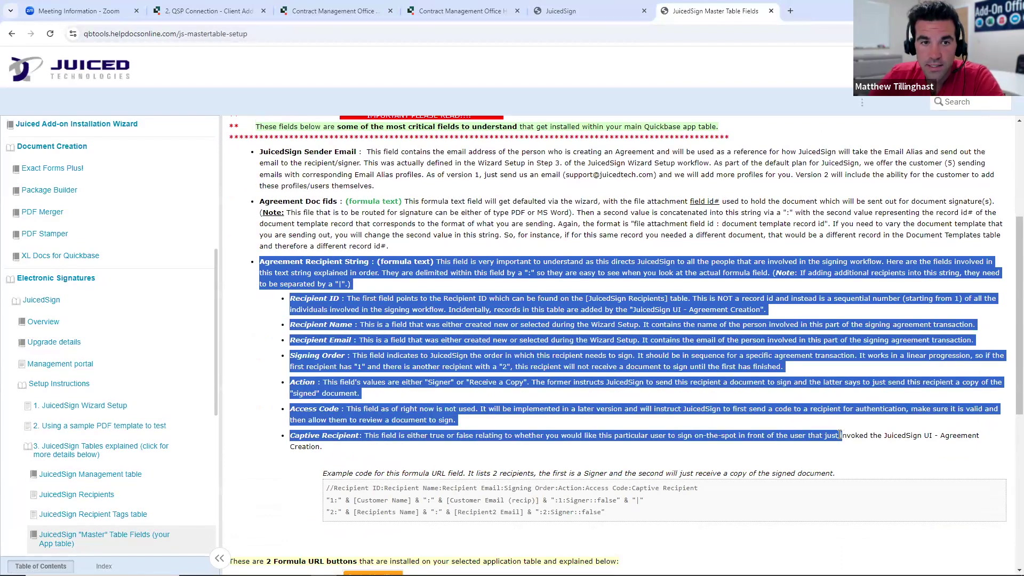
{"action": "left_click", "coordinate": [479, 351]}
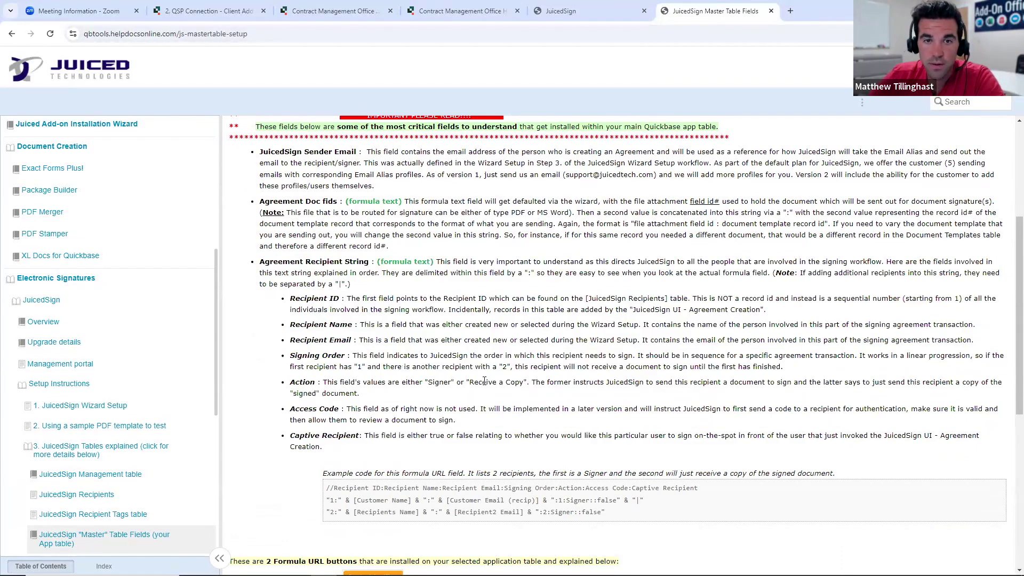
{"action": "scroll", "coordinate": [472, 381], "scroll_direction": "down", "scroll_amount": 1}
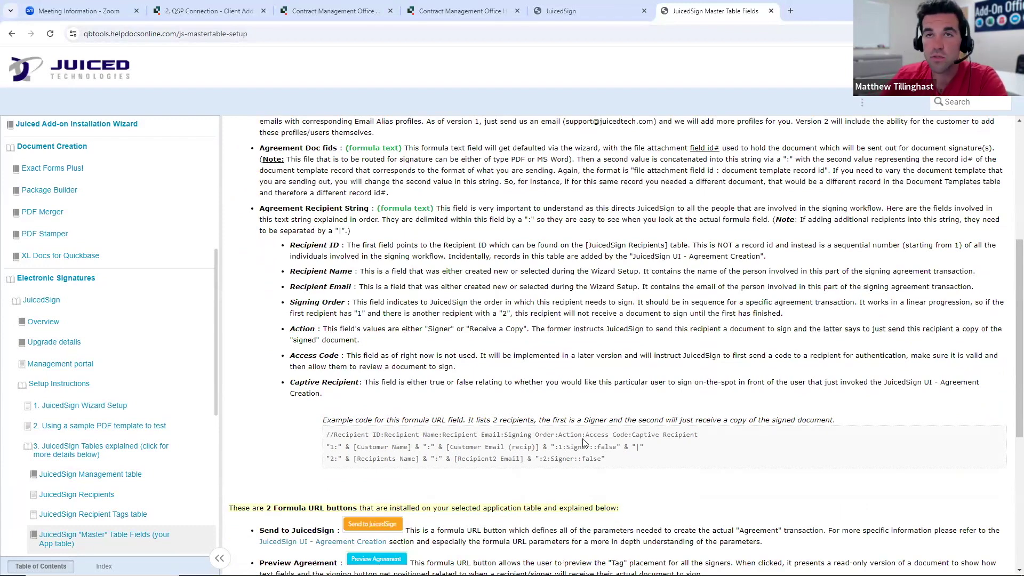
{"action": "left_click", "coordinate": [355, 12]}
{"action": "left_click", "coordinate": [548, 317]}
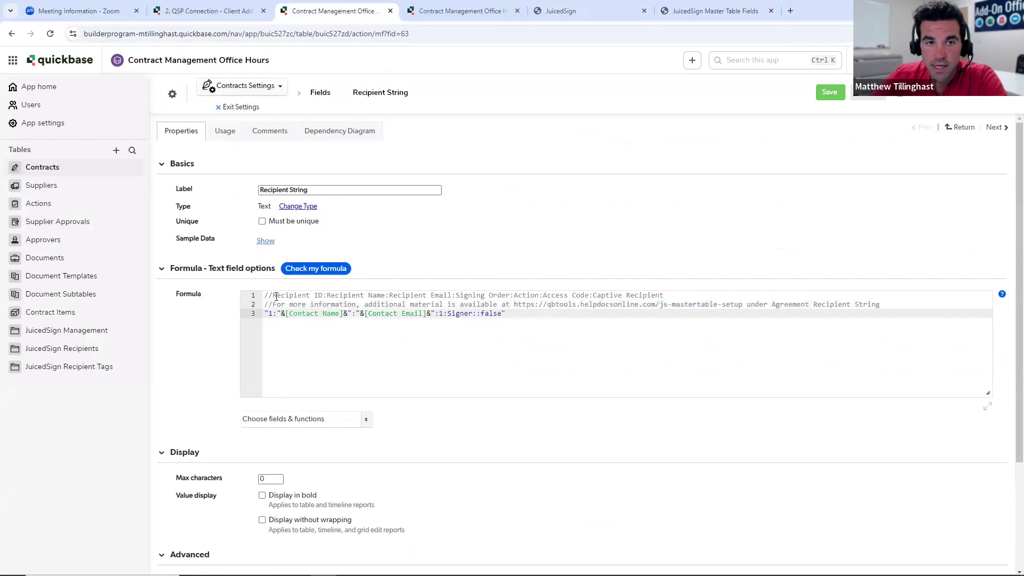
Match line 3's recipient ID, name and email against the format comment, inserting ':' after ID 1
{"action": "left_click_drag", "start_coordinate": [273, 296], "coordinate": [321, 295]}
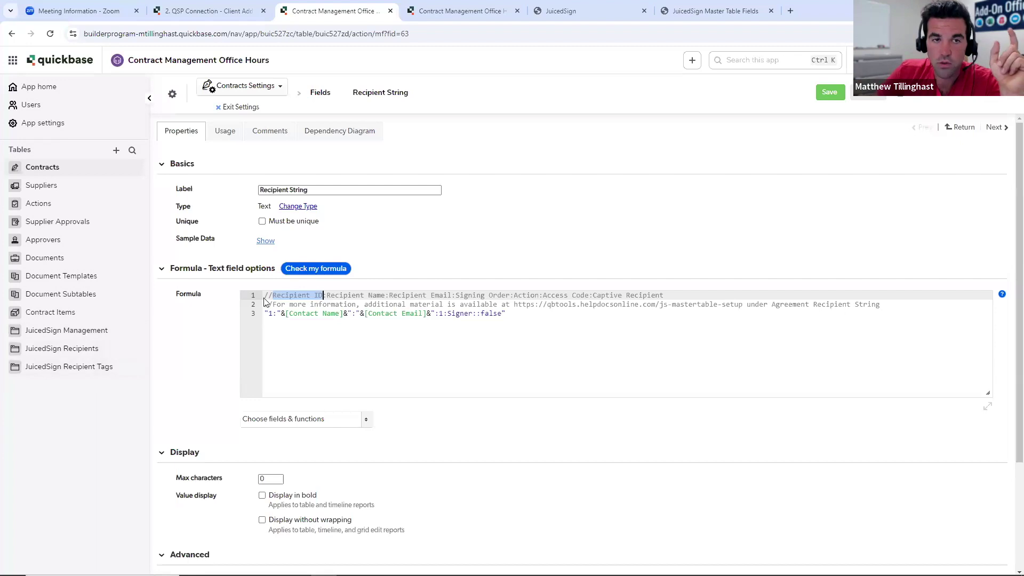
{"action": "left_click", "coordinate": [273, 312]}
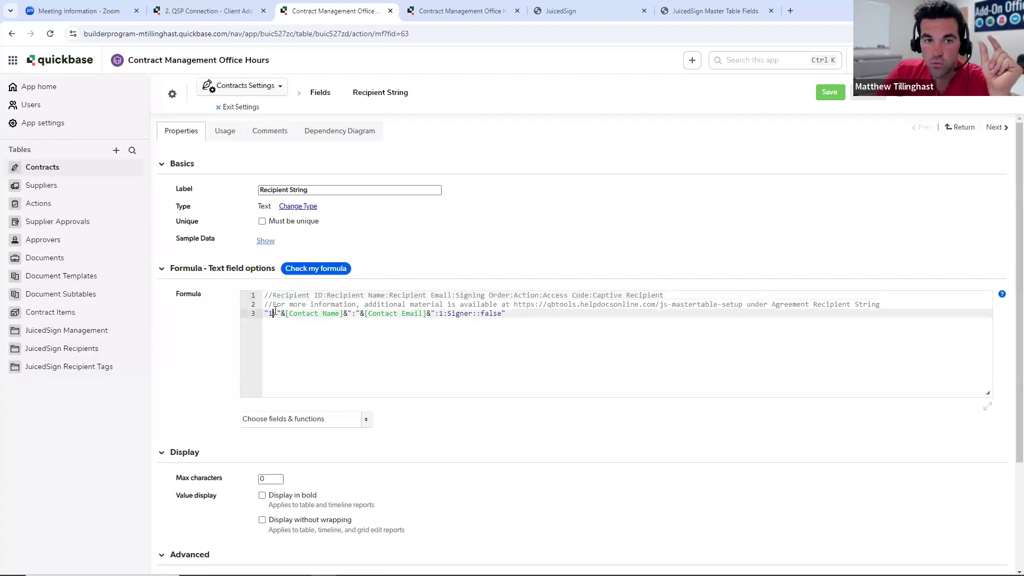
{"action": "left_click_drag", "start_coordinate": [265, 313], "coordinate": [507, 314]}
{"action": "left_click", "coordinate": [274, 314]}
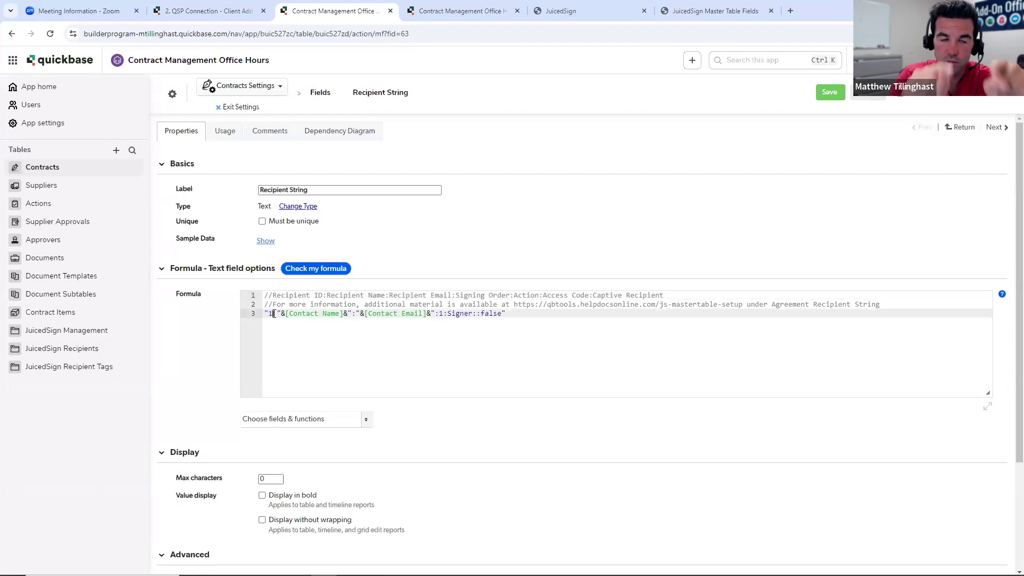
{"action": "type", "text": ":"}
{"action": "left_click_drag", "start_coordinate": [384, 294], "coordinate": [324, 302]}
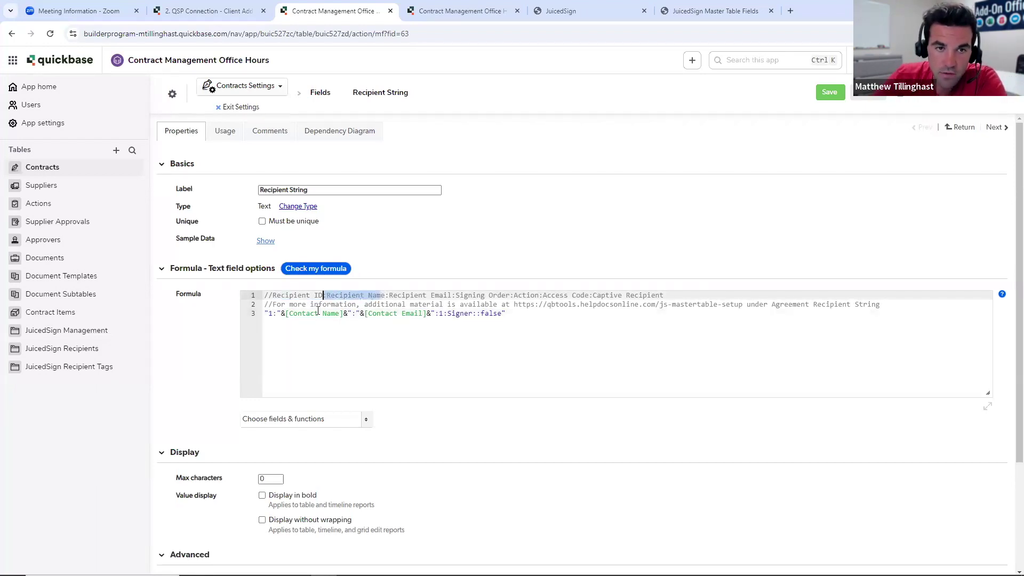
{"action": "left_click", "coordinate": [318, 314]}
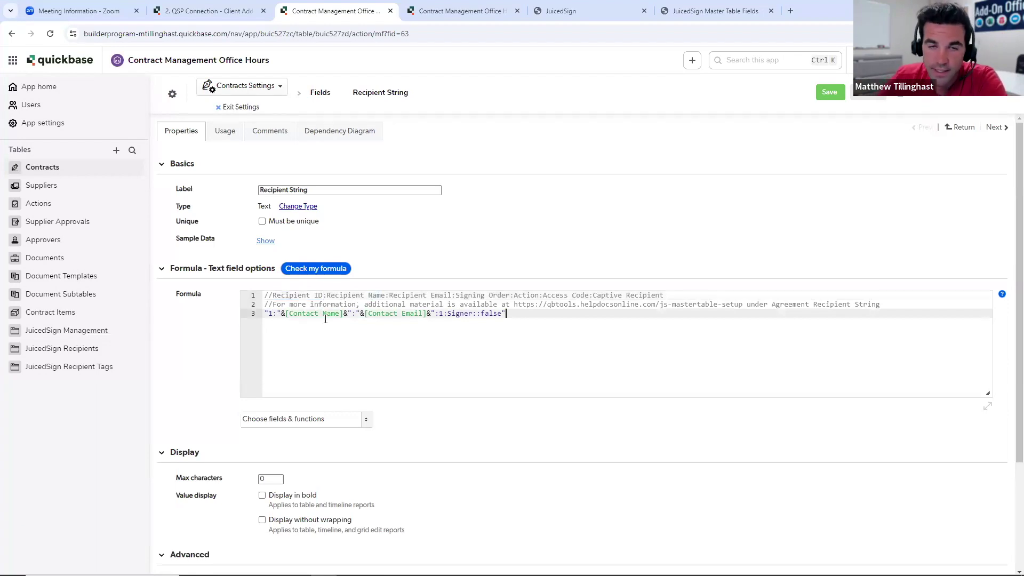
{"action": "left_click", "coordinate": [394, 295]}
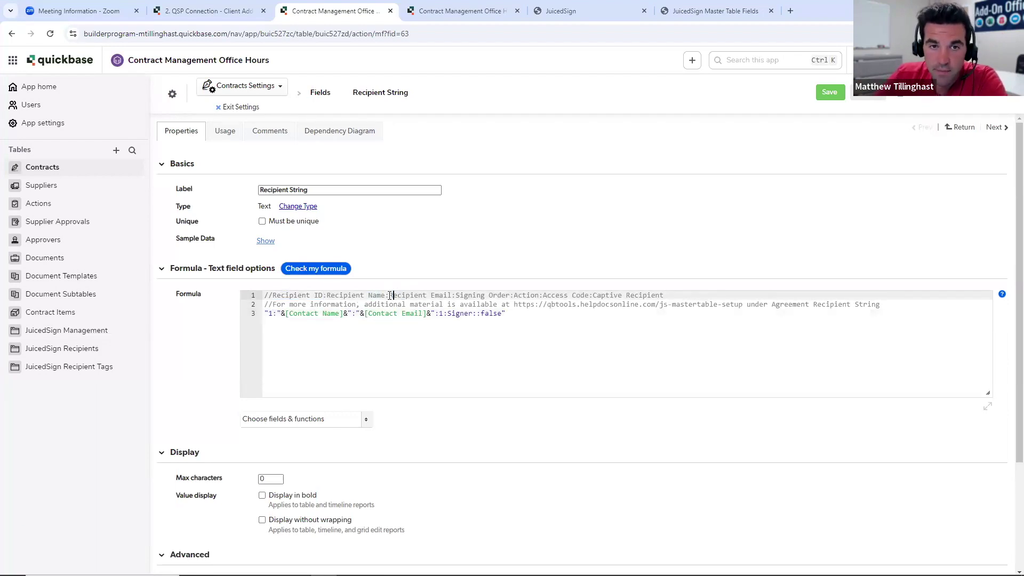
{"action": "left_click", "coordinate": [385, 295]}
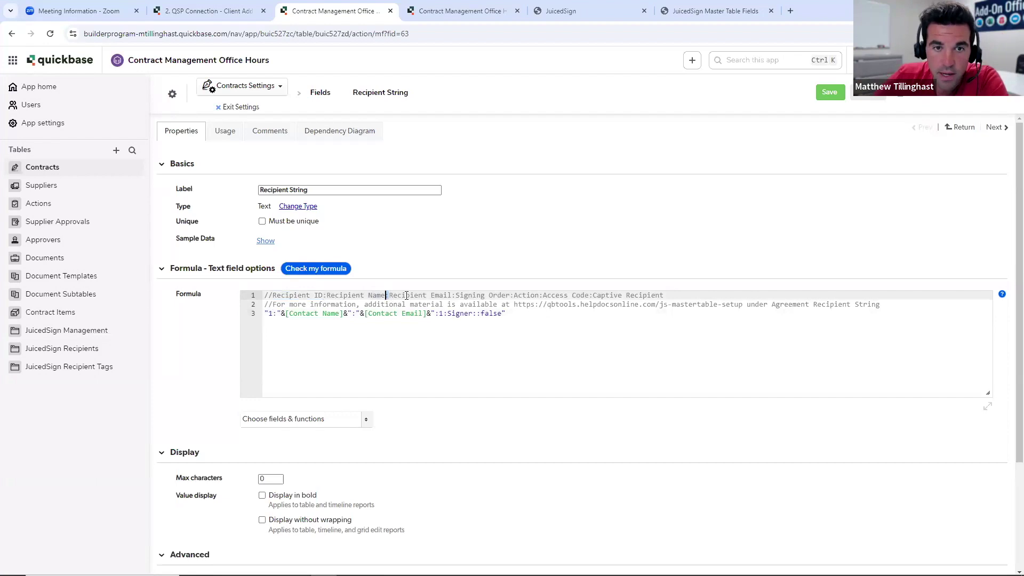
{"action": "left_click_drag", "start_coordinate": [389, 294], "coordinate": [451, 295]}
{"action": "left_click_drag", "start_coordinate": [367, 314], "coordinate": [424, 314]}
{"action": "left_click", "coordinate": [428, 313]}
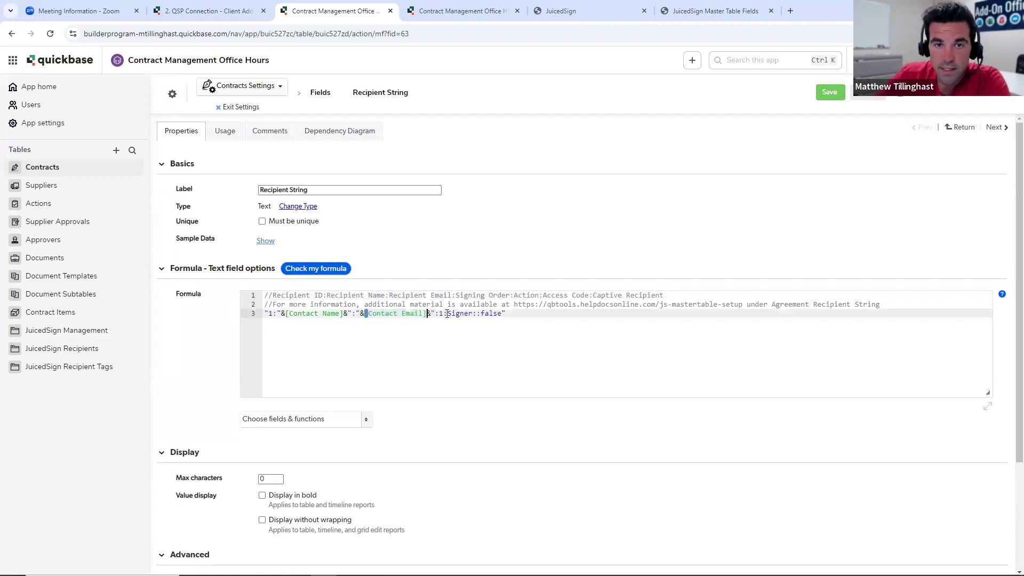
Check line 3's signing order, Signer action, access code and captive flag, deleting the trailing false
{"action": "left_click_drag", "start_coordinate": [456, 295], "coordinate": [510, 296]}
{"action": "left_click", "coordinate": [455, 315]}
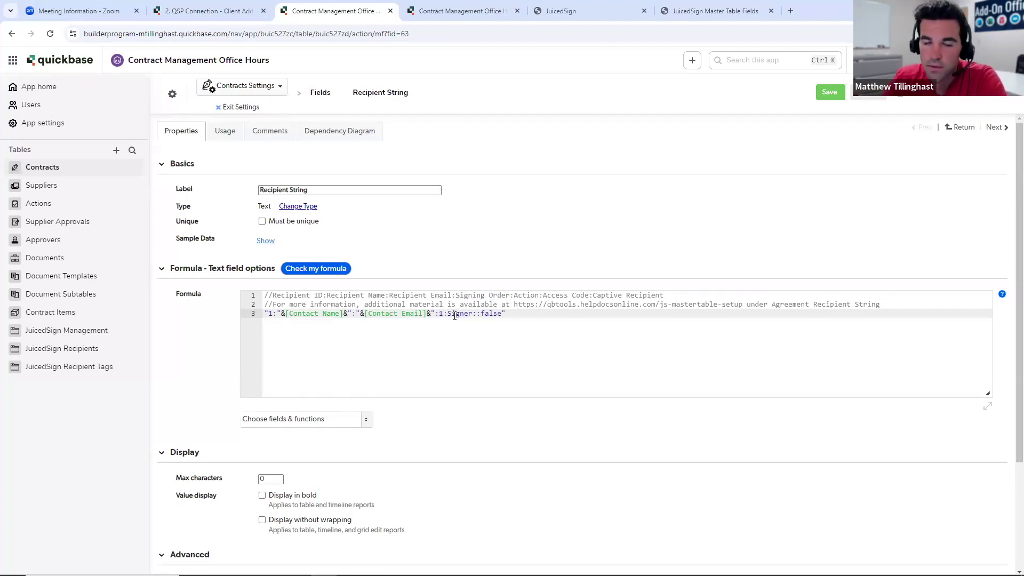
{"action": "left_click_drag", "start_coordinate": [513, 295], "coordinate": [535, 296]}
{"action": "left_click", "coordinate": [457, 315]}
{"action": "left_click", "coordinate": [469, 314]}
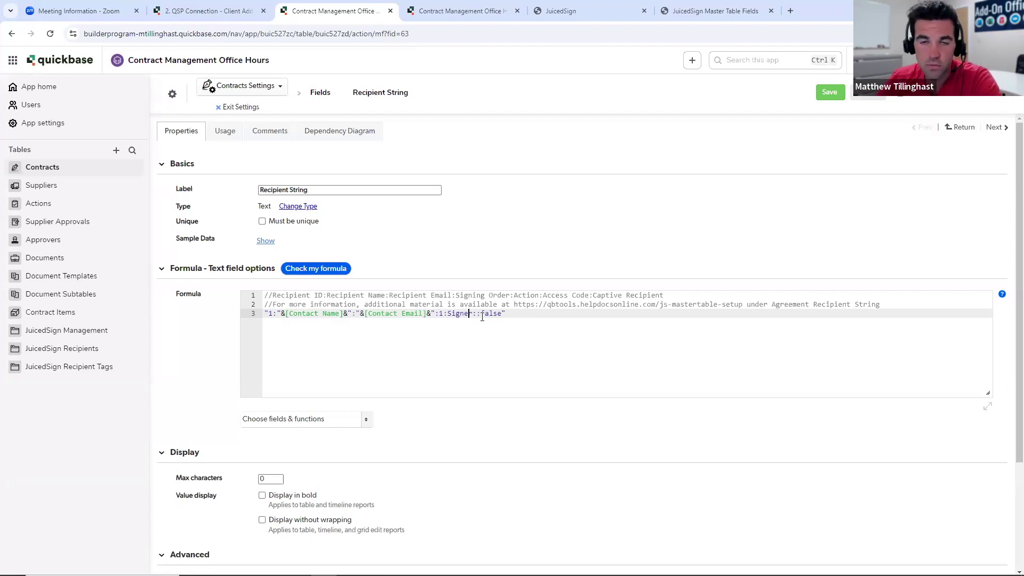
{"action": "left_click_drag", "start_coordinate": [543, 295], "coordinate": [590, 293]}
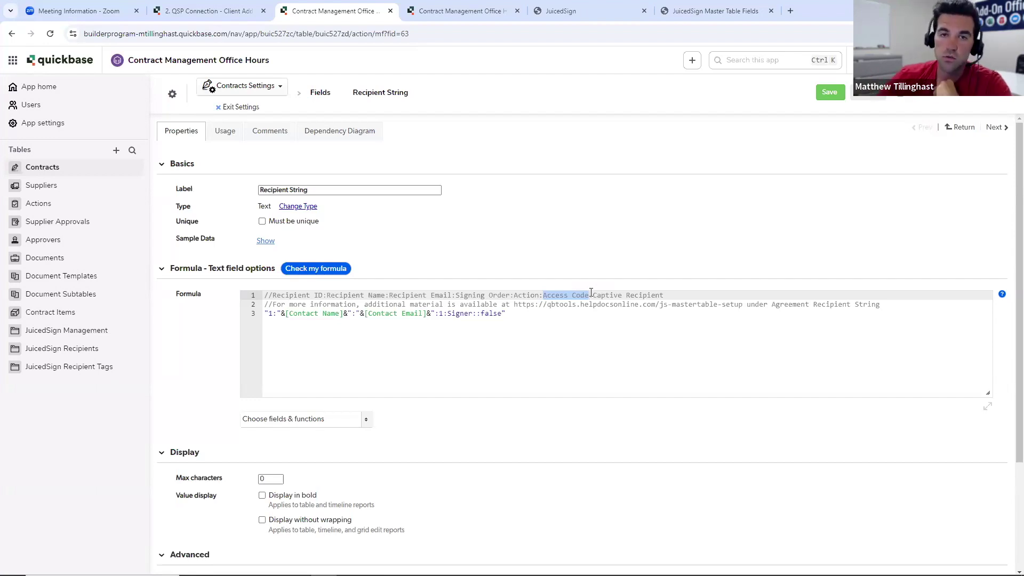
{"action": "left_click", "coordinate": [476, 315]}
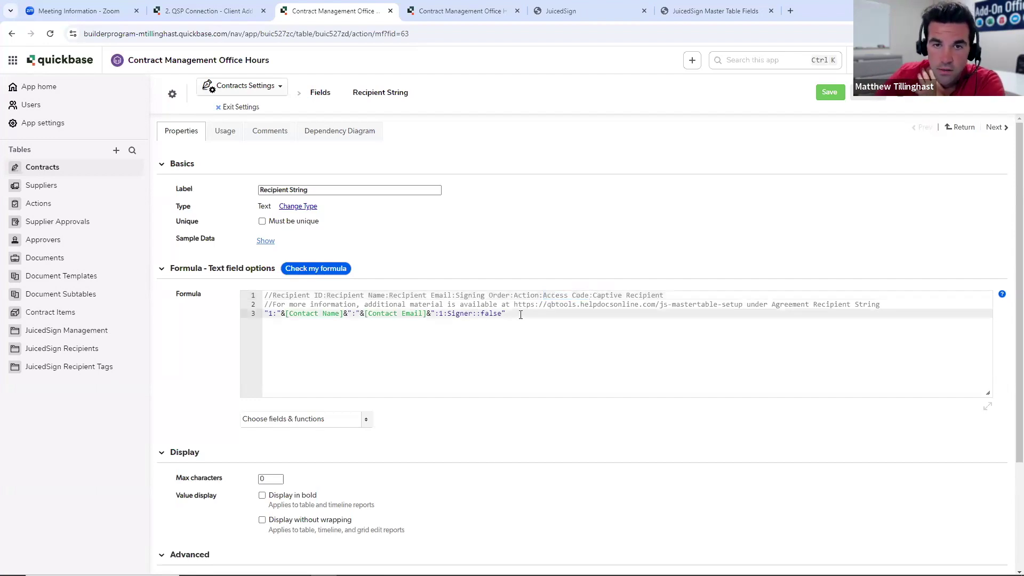
{"action": "left_click_drag", "start_coordinate": [593, 295], "coordinate": [665, 295]}
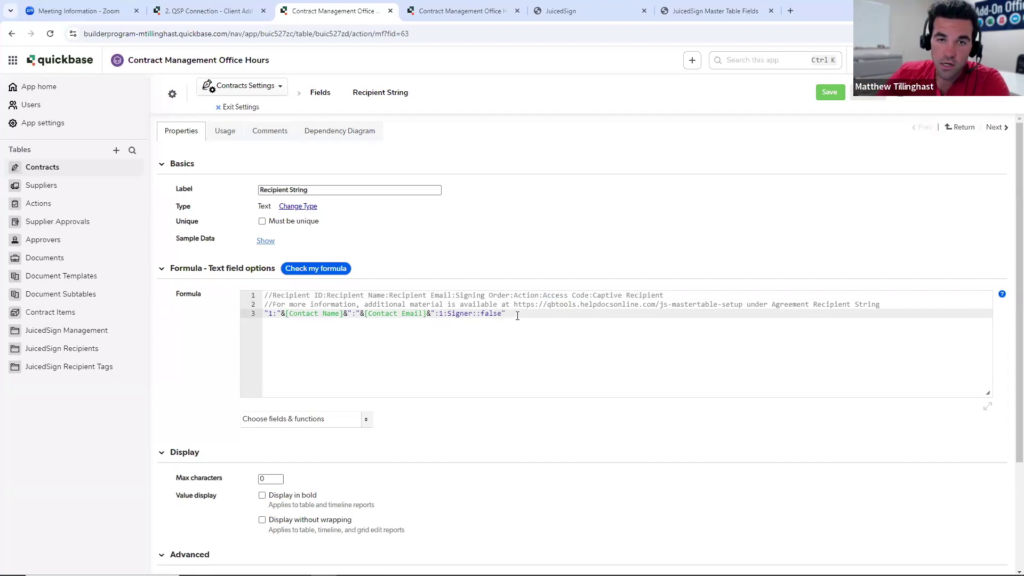
{"action": "key", "text": "BackSpace"}
{"action": "key", "text": "BackSpace"}
{"action": "key", "text": "BackSpace"}
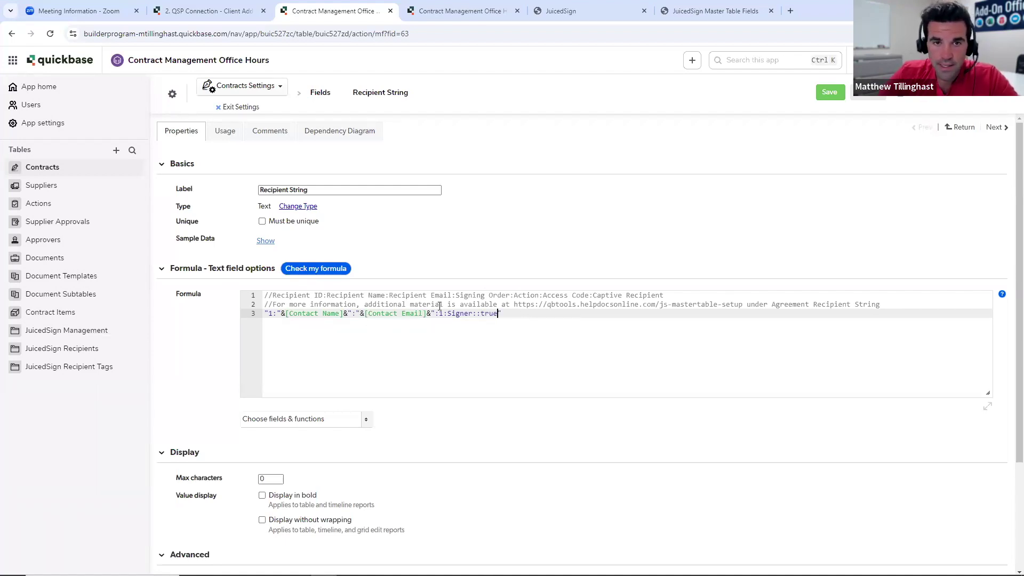
Duplicate formula line 3 onto a new line 4 prefixed with & "|
{"action": "left_click_drag", "start_coordinate": [503, 314], "coordinate": [266, 313]}
{"action": "key", "text": "ctrl+c"}
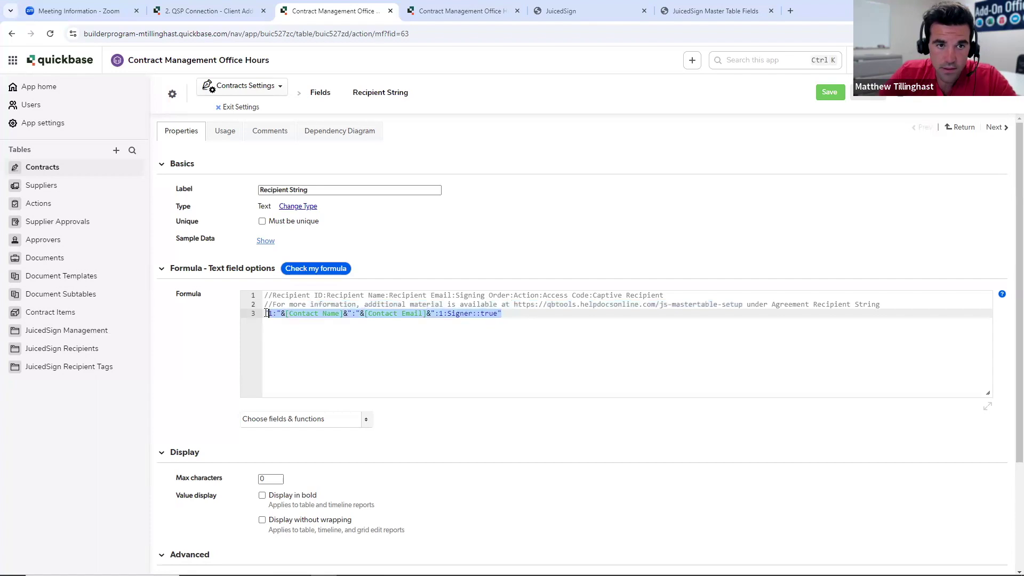
{"action": "left_click", "coordinate": [521, 318]}
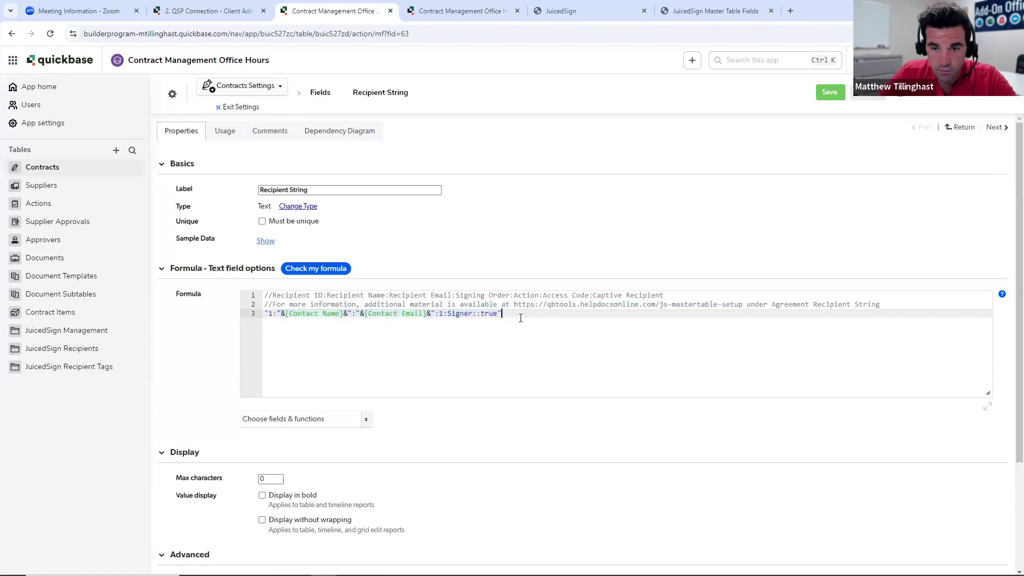
{"action": "key", "text": "Return"}
{"action": "key", "text": "ctrl+v"}
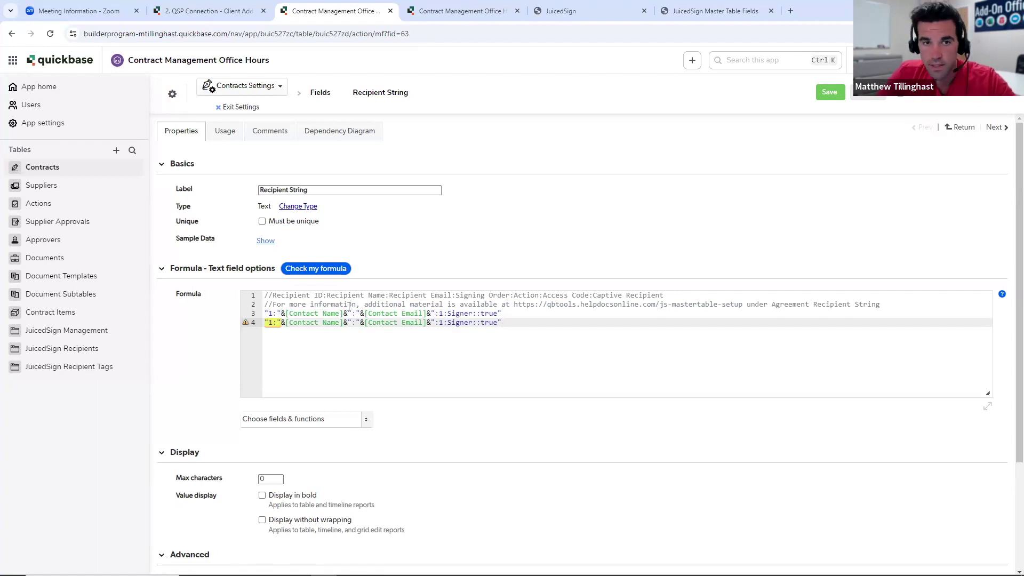
{"action": "left_click", "coordinate": [265, 323]}
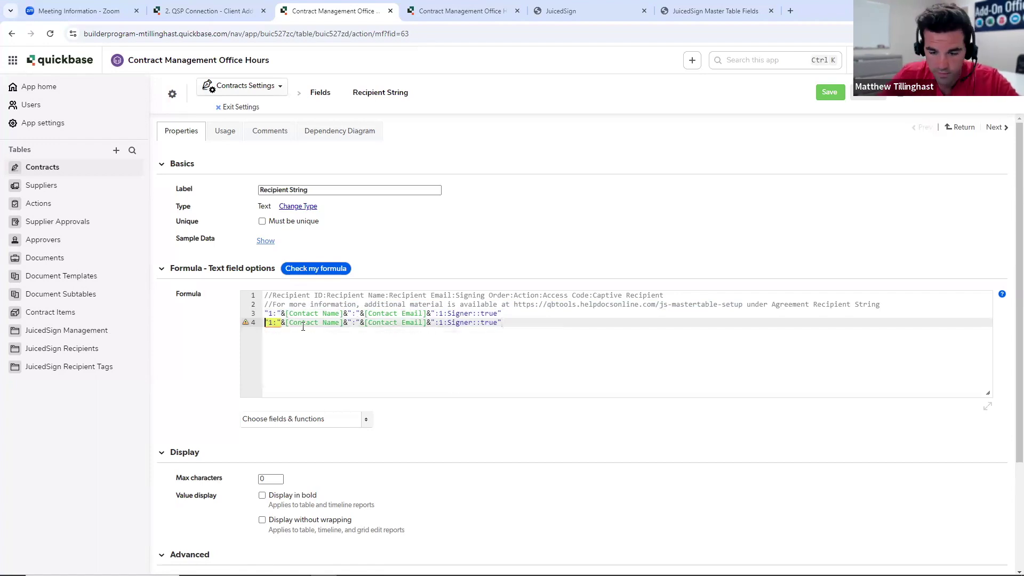
{"action": "type", "text": "& \""}
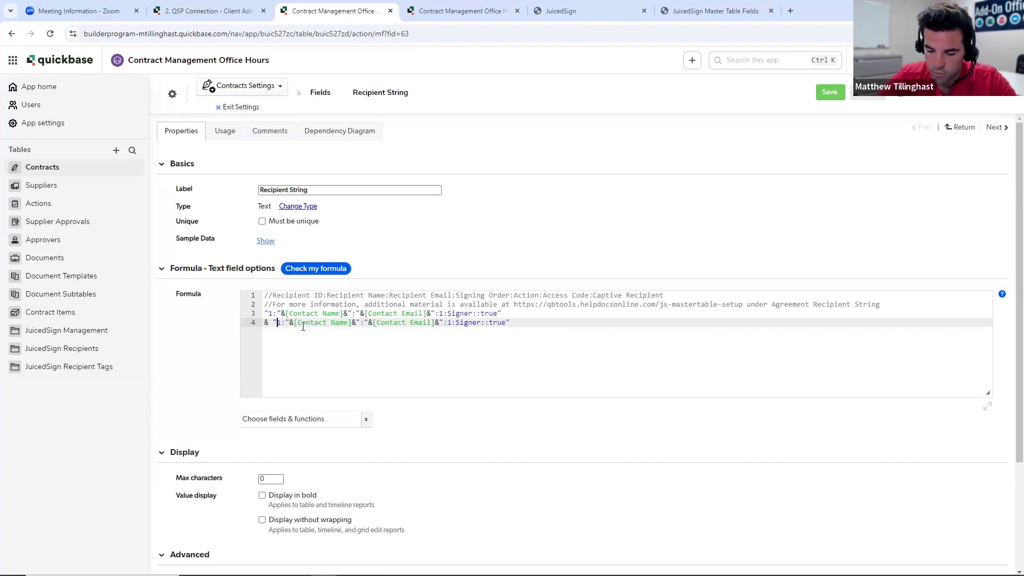
{"action": "type", "text": "|"}
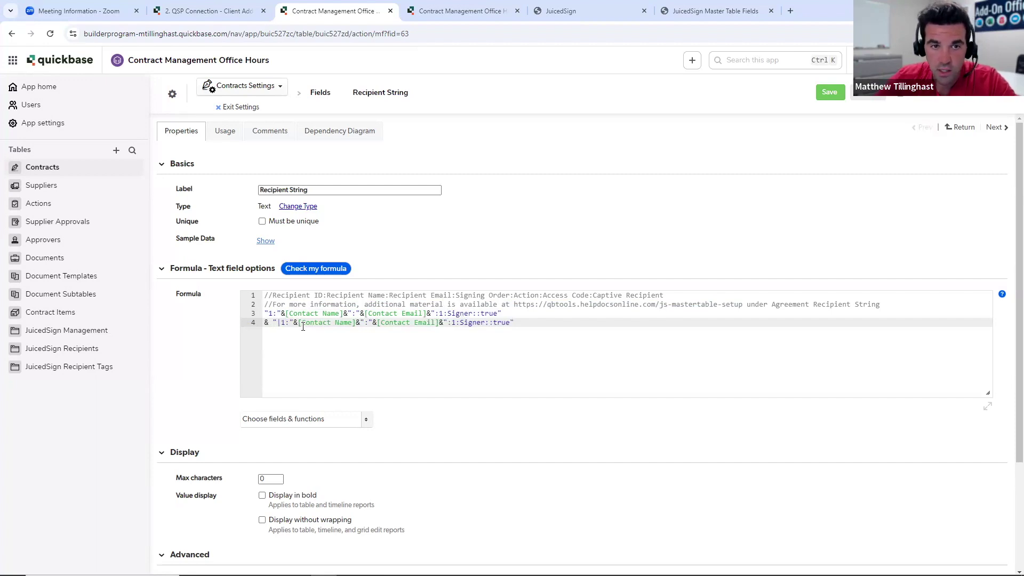
Set line 4's recipient ID to 2, replace Contact Name with the second signer's literal details, and save
{"action": "key", "text": "ctrl+plus"}
{"action": "key", "text": "ctrl+plus"}
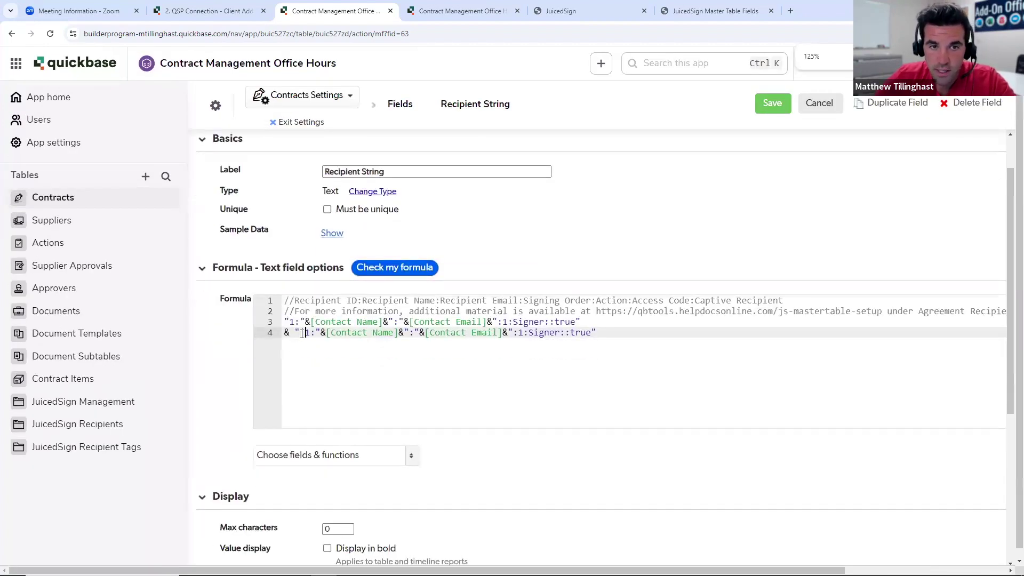
{"action": "left_click_drag", "start_coordinate": [302, 336], "coordinate": [305, 336]}
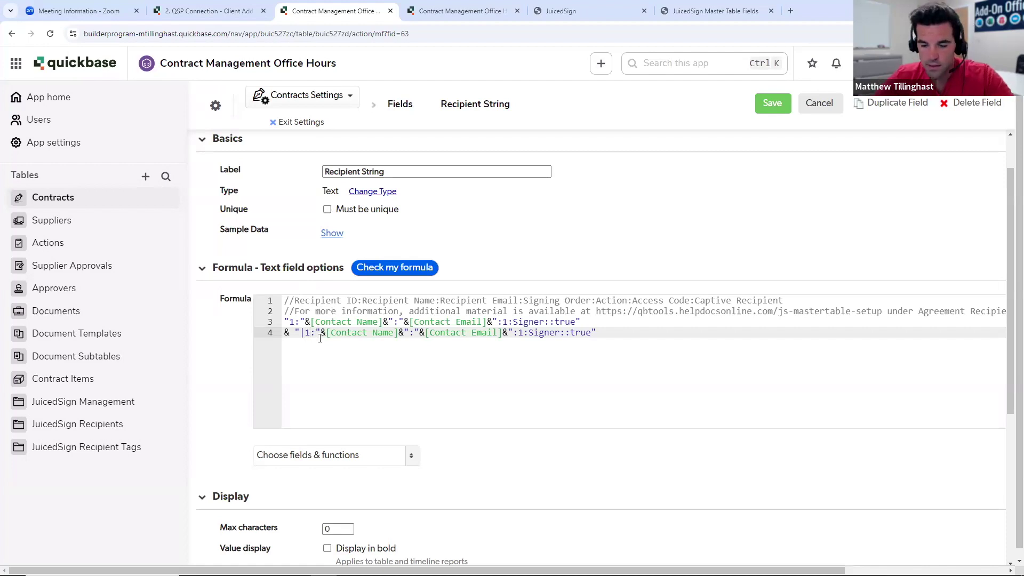
{"action": "key", "text": "BackSpace"}
{"action": "type", "text": "2"}
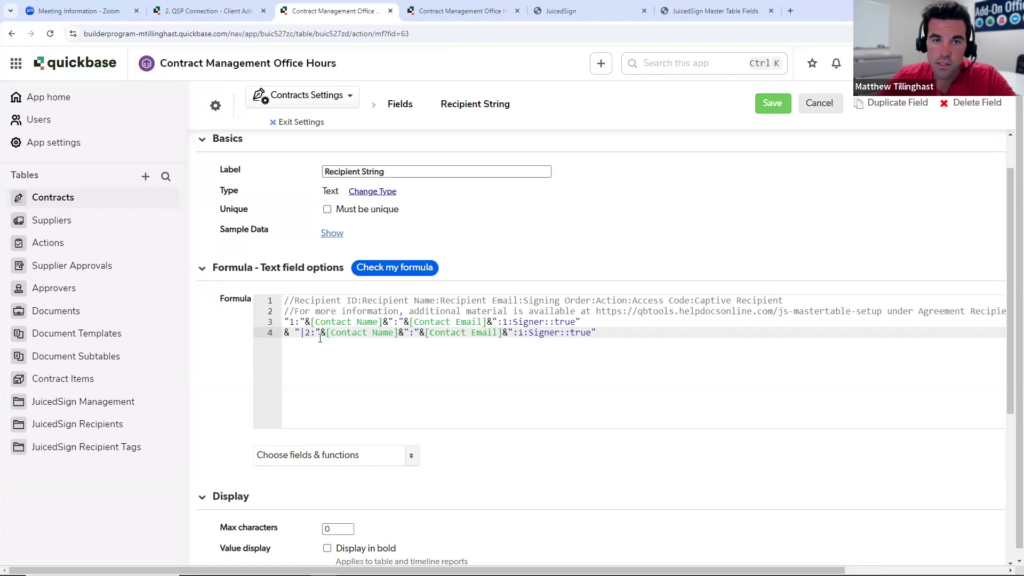
{"action": "left_click_drag", "start_coordinate": [404, 333], "coordinate": [322, 339]}
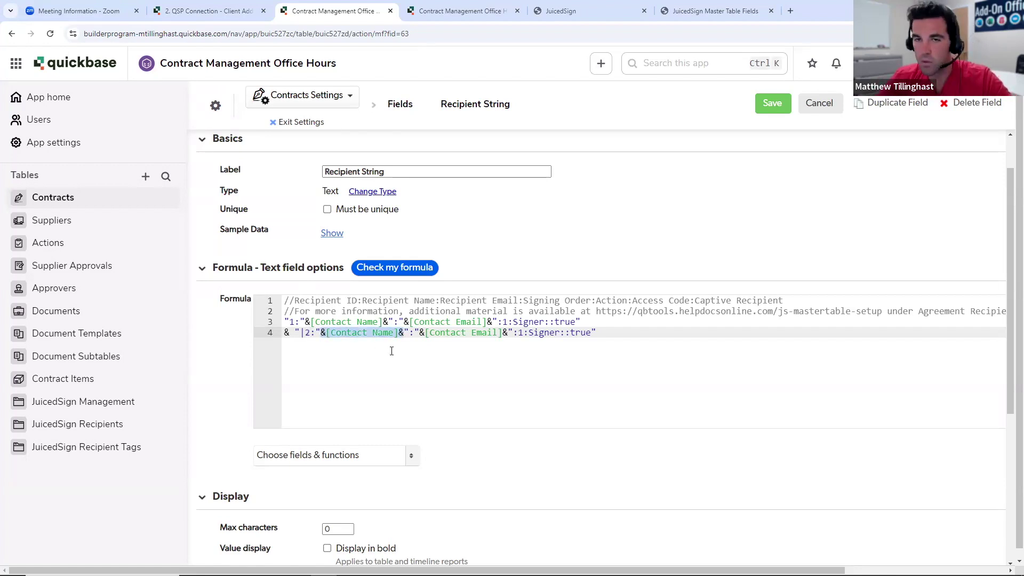
{"action": "key", "text": "BackSpace"}
{"action": "type", "text": "Matthew Till"}
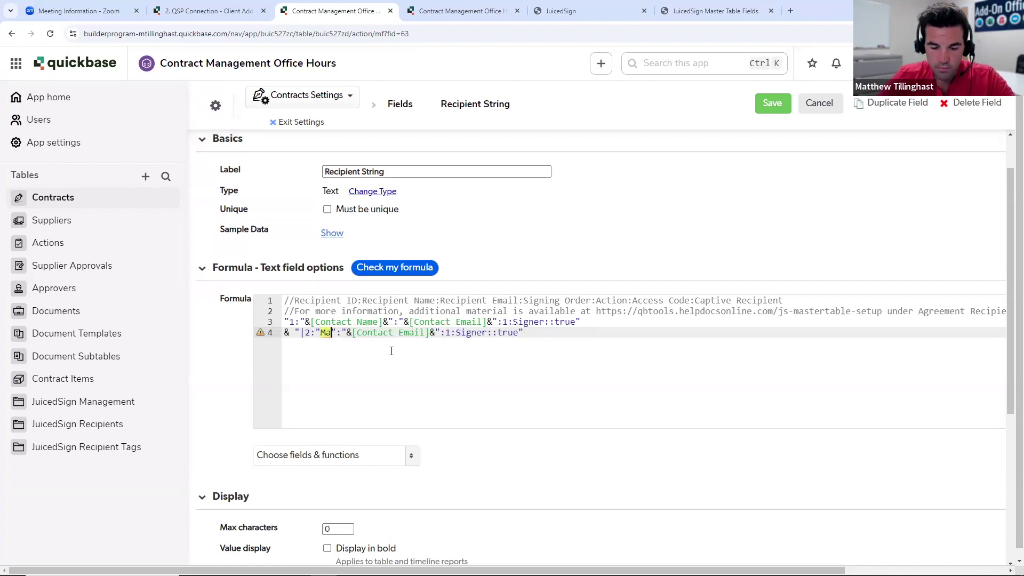
{"action": "type", "text": "inghas"}
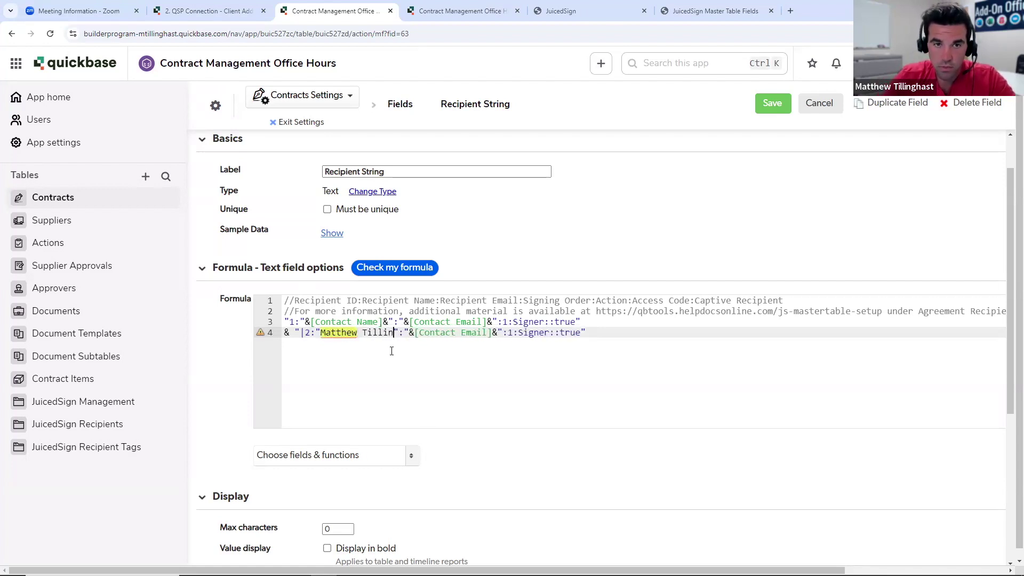
{"action": "type", "text": "t"}
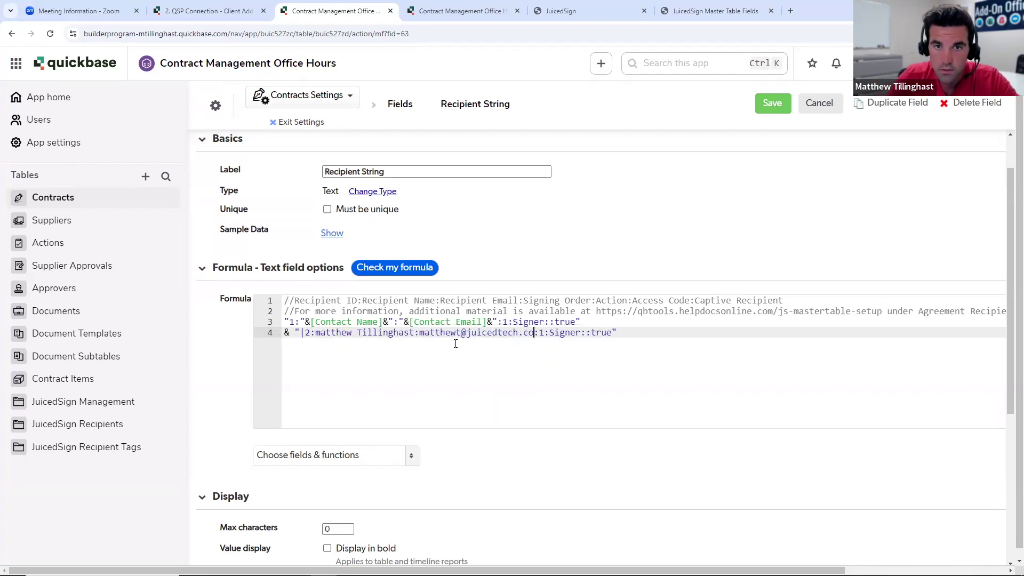
{"action": "type", "text": "m"}
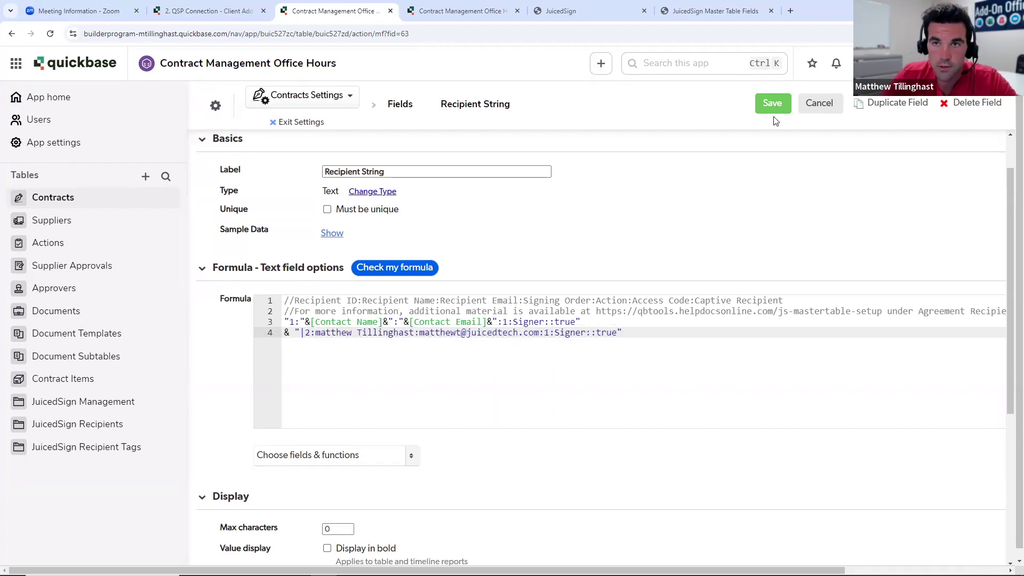
{"action": "left_click", "coordinate": [772, 103]}
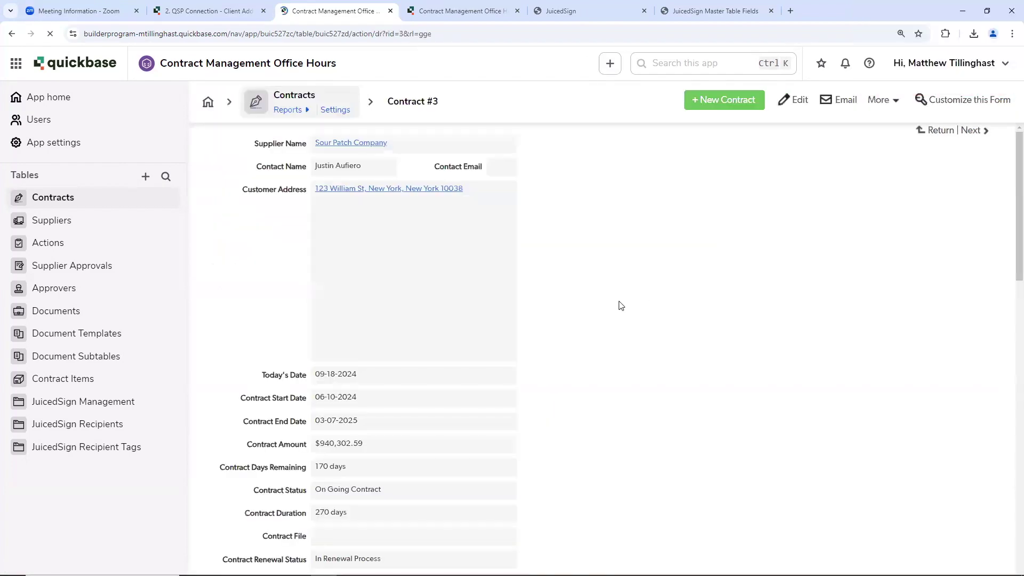
Check the two-signer Recipient String in Contract #3's JuicedSign section and reopen its field properties
{"action": "scroll", "coordinate": [640, 338], "scroll_direction": "down", "scroll_amount": 15}
{"action": "scroll", "coordinate": [650, 344], "scroll_direction": "down", "scroll_amount": 10}
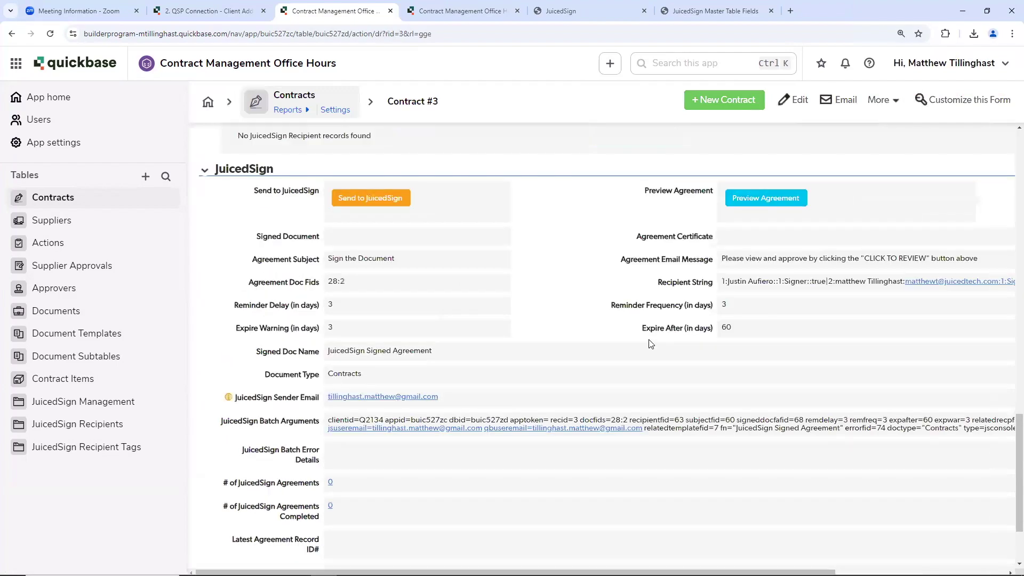
{"action": "scroll", "coordinate": [692, 372], "scroll_direction": "up", "scroll_amount": 13}
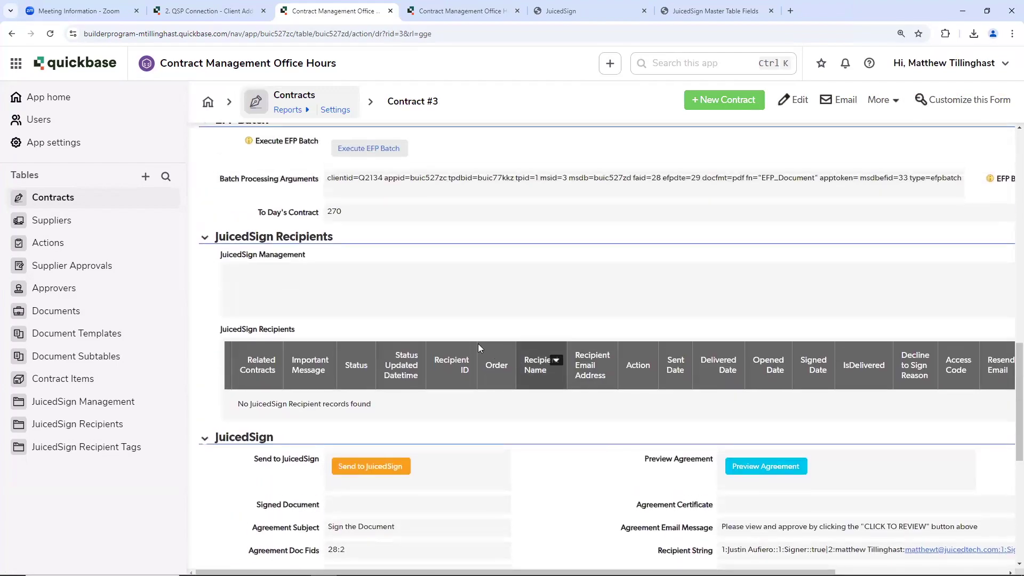
{"action": "scroll", "coordinate": [423, 292], "scroll_direction": "down", "scroll_amount": 4}
{"action": "scroll", "coordinate": [507, 335], "scroll_direction": "up", "scroll_amount": 2}
{"action": "scroll", "coordinate": [583, 377], "scroll_direction": "down", "scroll_amount": 5}
{"action": "scroll", "coordinate": [583, 377], "scroll_direction": "down", "scroll_amount": 2}
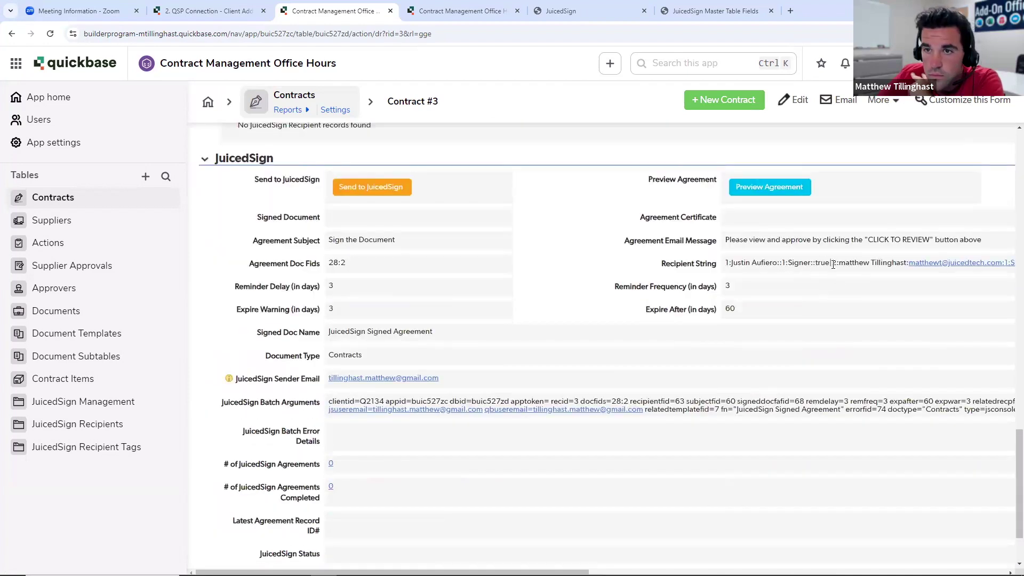
{"action": "right_click", "coordinate": [715, 268]}
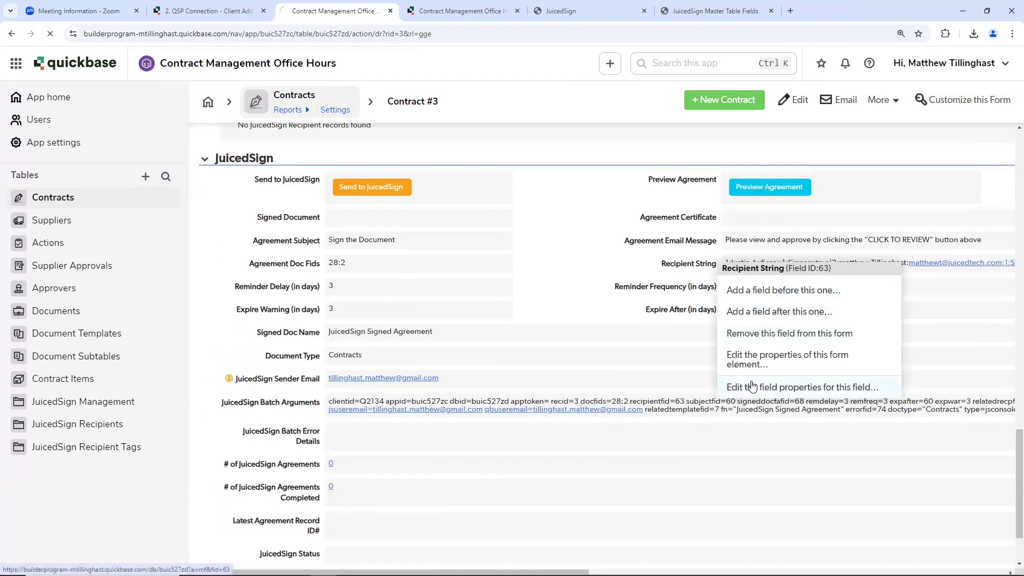
{"action": "left_click", "coordinate": [752, 385]}
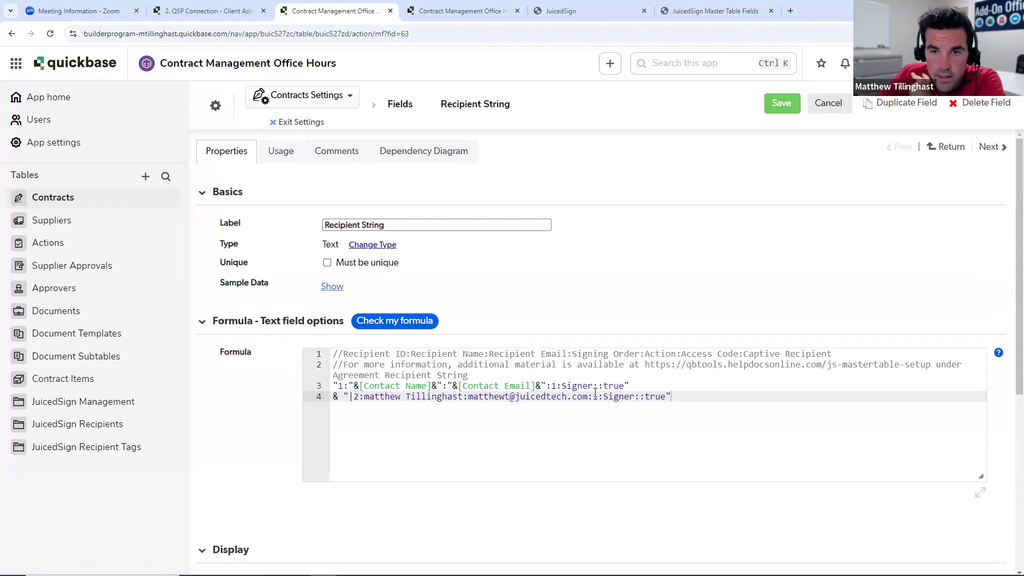
Give recipient 2 on line 4 signing order 2 and captive flag false, then save the formula
{"action": "left_click", "coordinate": [597, 396]}
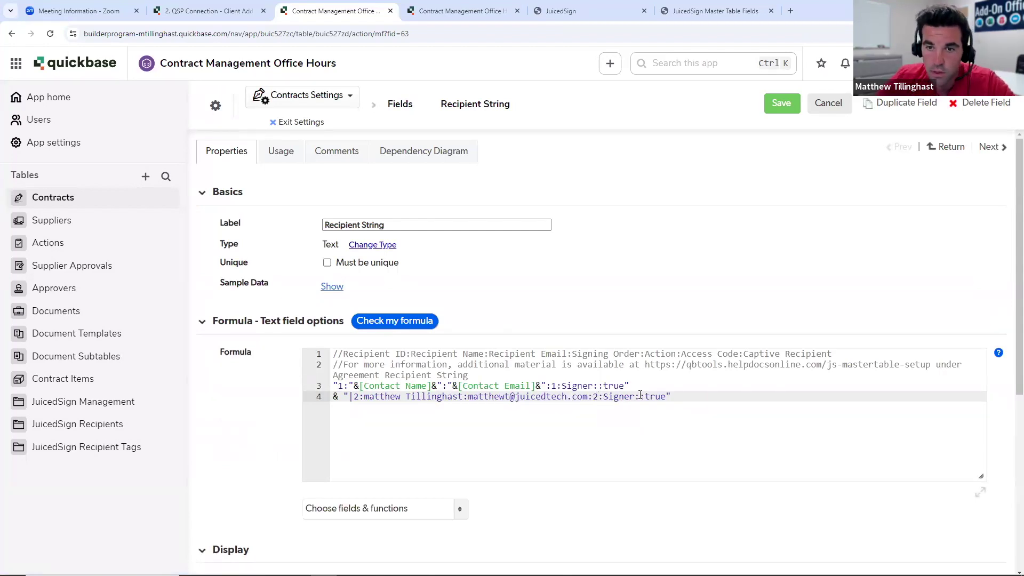
{"action": "key", "text": "BackSpace"}
{"action": "key", "text": "BackSpace"}
{"action": "key", "text": "BackSpace"}
{"action": "key", "text": "BackSpace"}
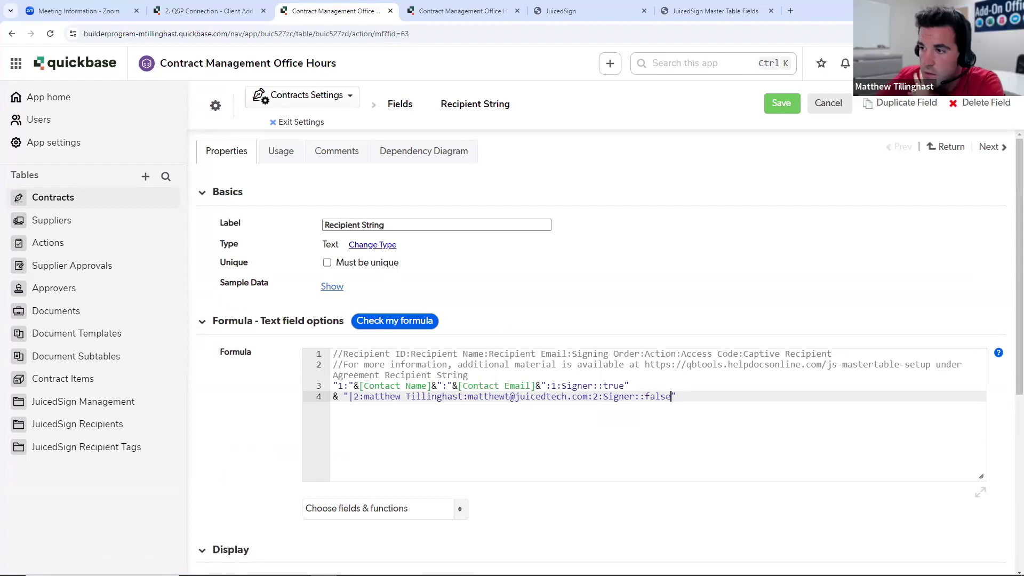
{"action": "left_click", "coordinate": [781, 103]}
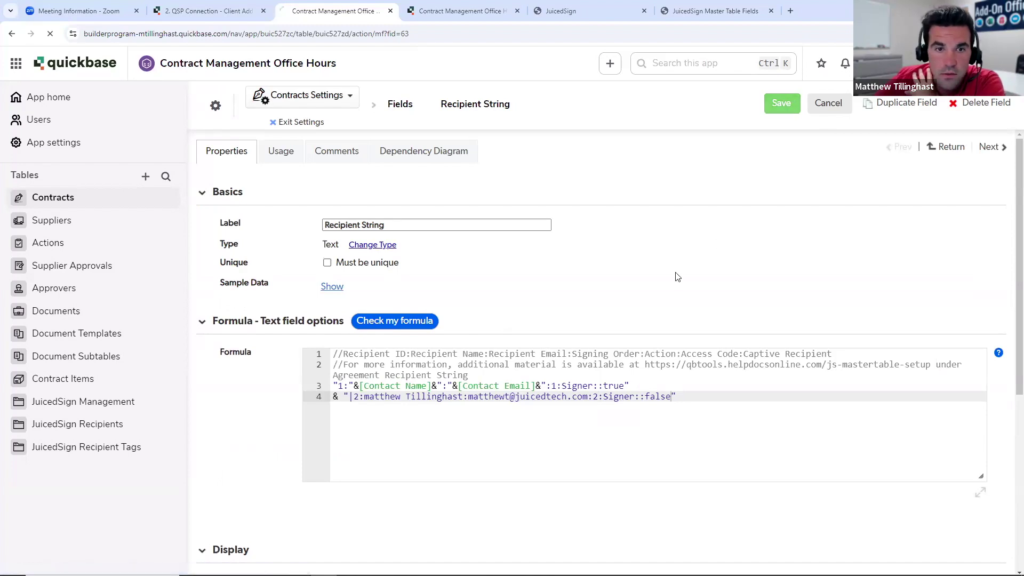
Edit Contract #3, enter the contact's e-mail address in Contact Email, and save & close
{"action": "scroll", "coordinate": [631, 319], "scroll_direction": "down", "scroll_amount": 10}
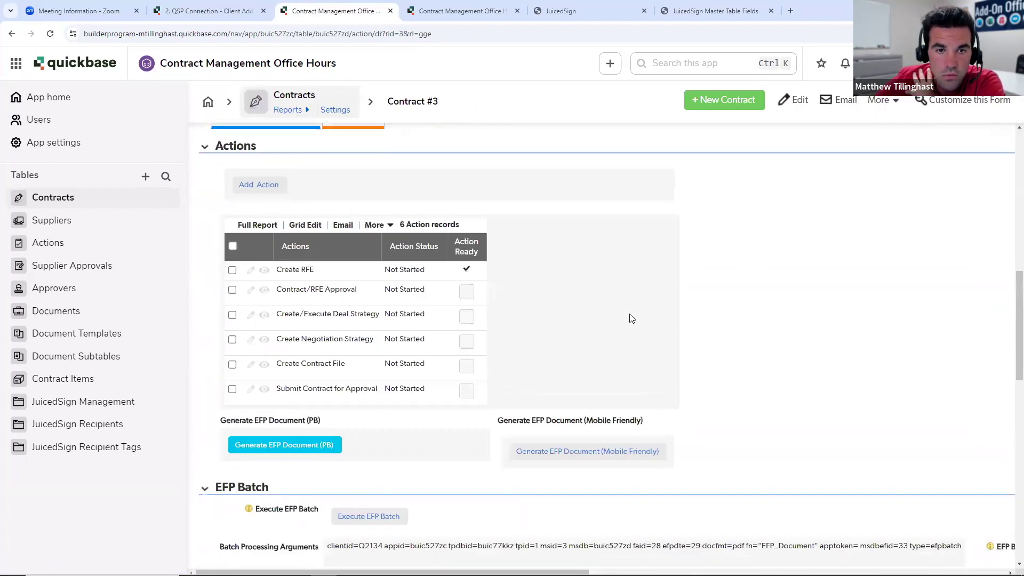
{"action": "scroll", "coordinate": [440, 274], "scroll_direction": "up", "scroll_amount": 4}
{"action": "scroll", "coordinate": [339, 319], "scroll_direction": "down", "scroll_amount": 10}
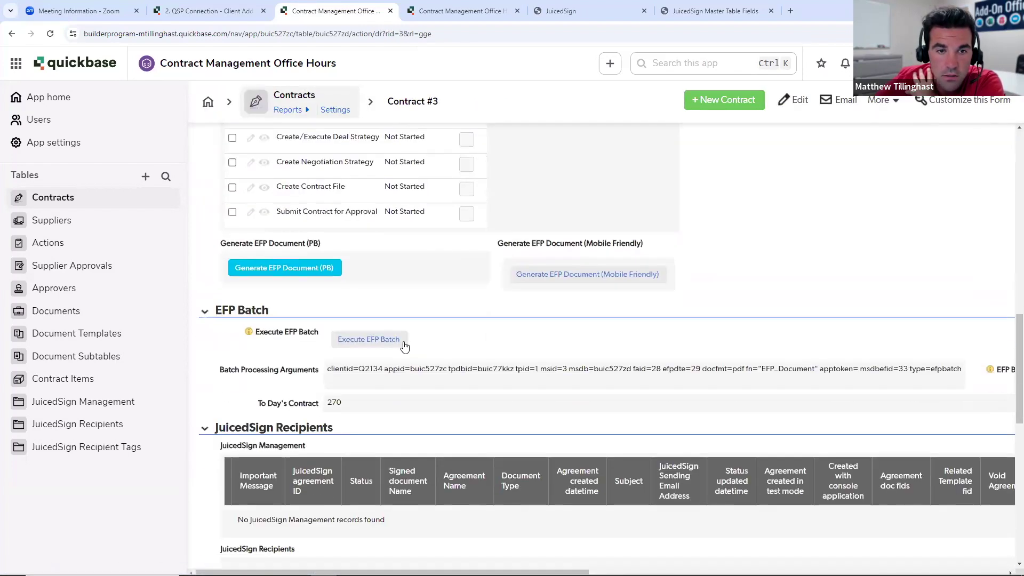
{"action": "scroll", "coordinate": [379, 368], "scroll_direction": "down", "scroll_amount": 3}
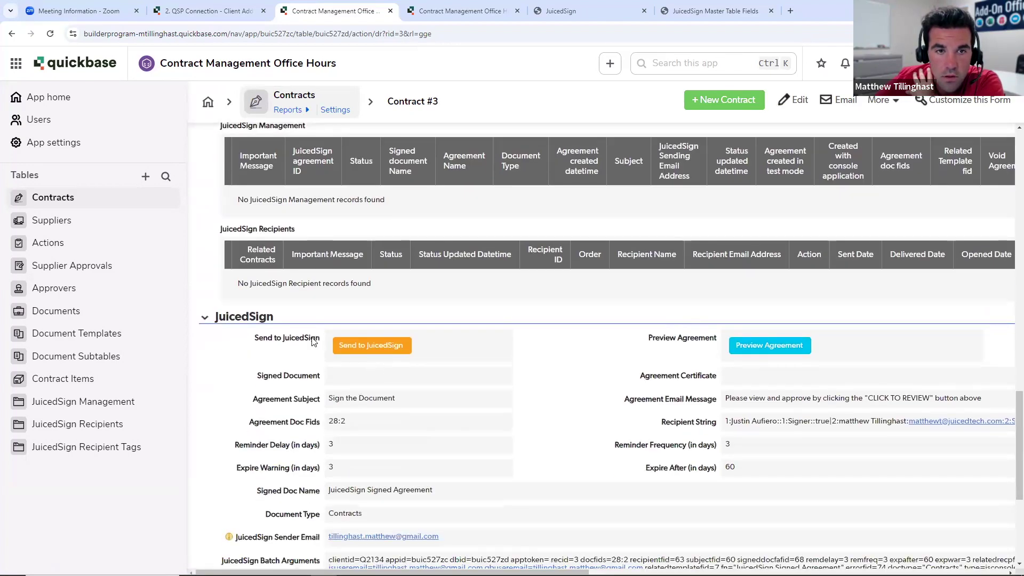
{"action": "scroll", "coordinate": [694, 360], "scroll_direction": "down", "scroll_amount": 2}
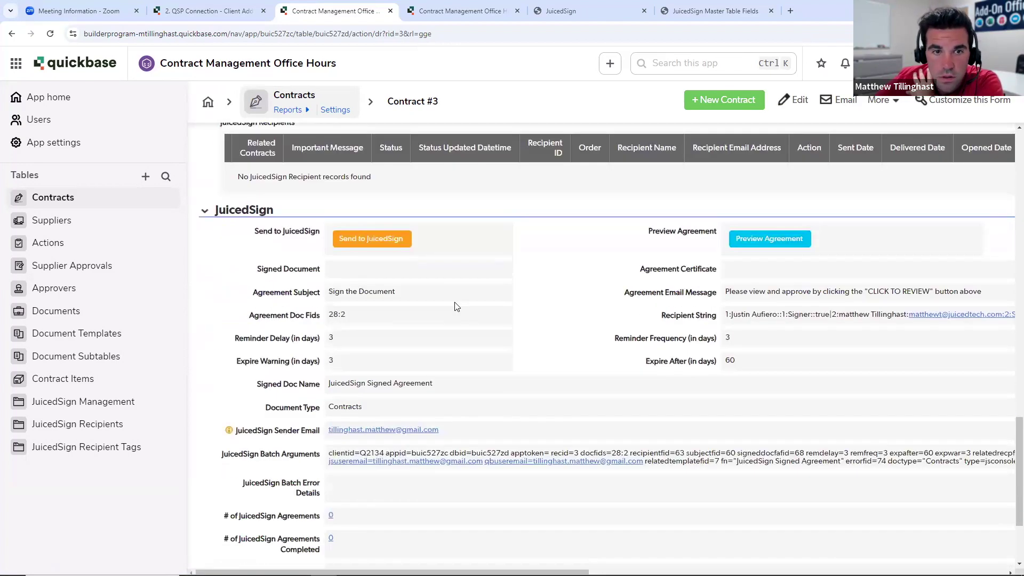
{"action": "scroll", "coordinate": [512, 323], "scroll_direction": "up", "scroll_amount": 6}
{"action": "middle_click", "coordinate": [514, 322]}
{"action": "scroll", "coordinate": [515, 322], "scroll_direction": "up", "scroll_amount": 1}
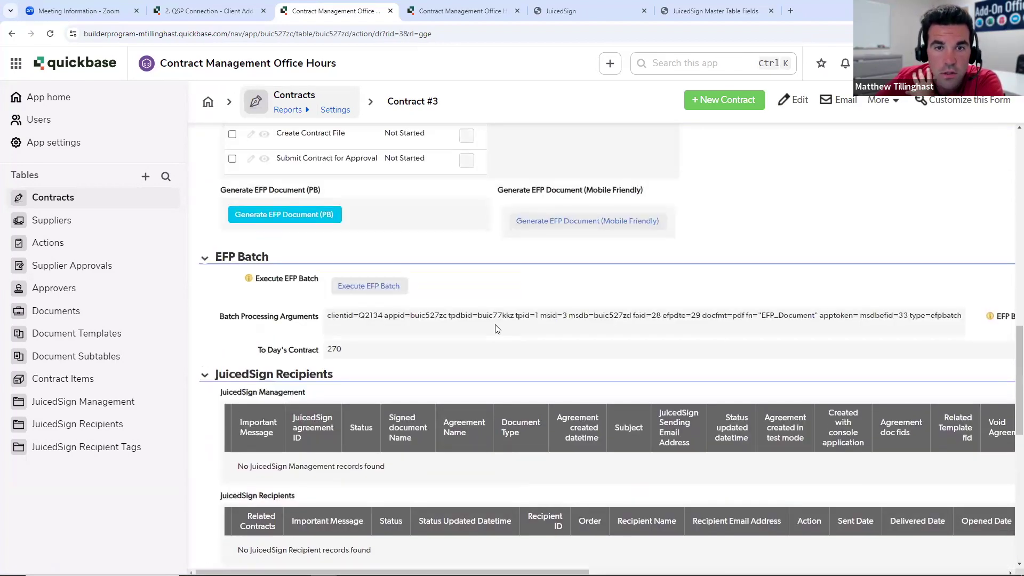
{"action": "scroll", "coordinate": [520, 312], "scroll_direction": "up", "scroll_amount": 9}
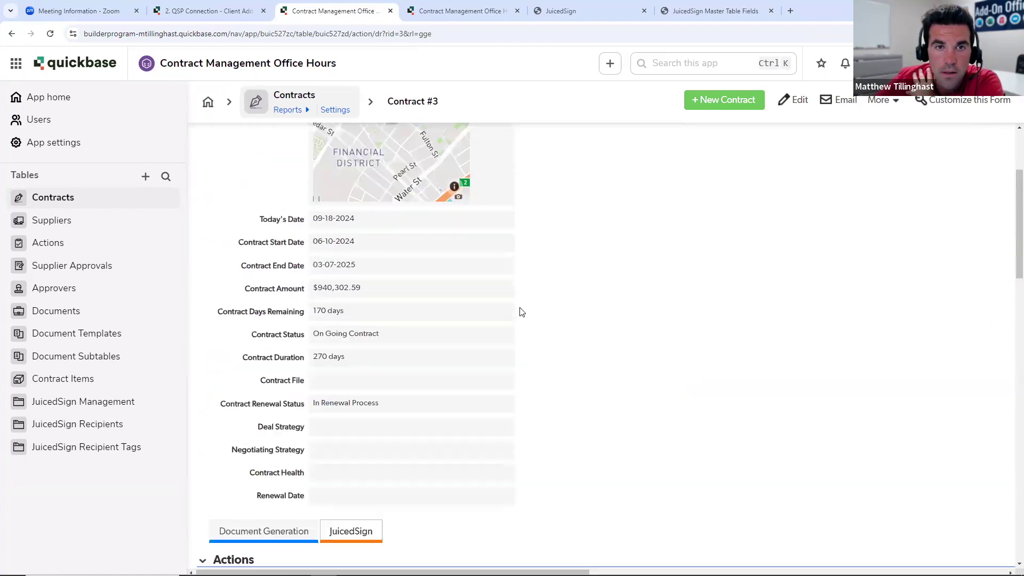
{"action": "scroll", "coordinate": [519, 312], "scroll_direction": "up", "scroll_amount": 3}
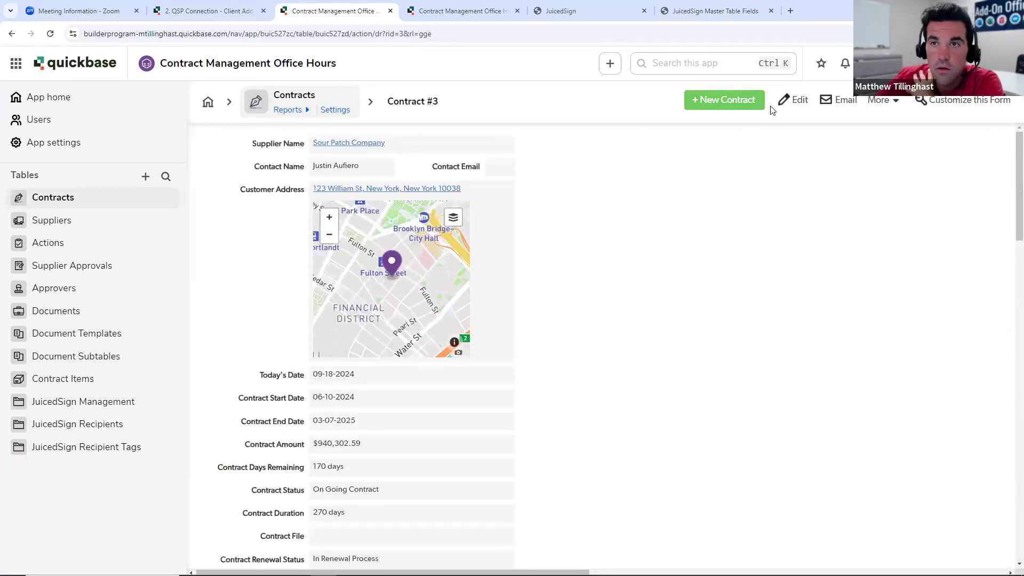
{"action": "left_click", "coordinate": [789, 101]}
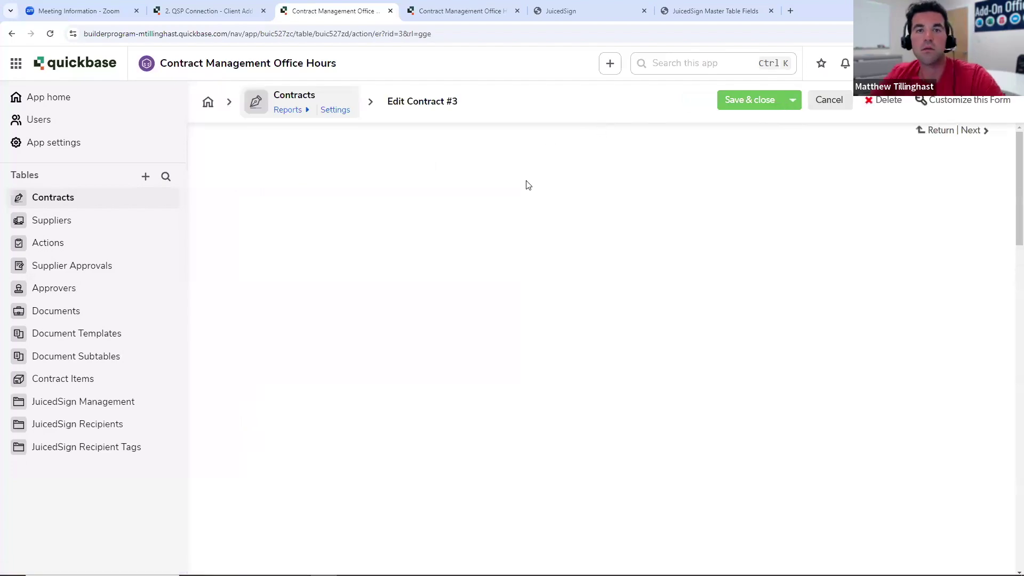
{"action": "left_click", "coordinate": [795, 173]}
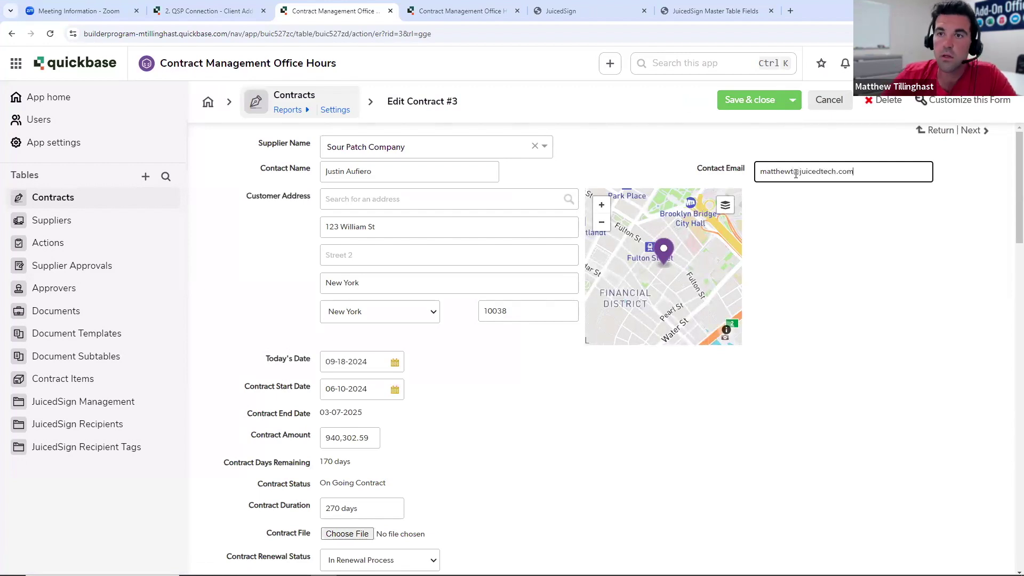
{"action": "left_click", "coordinate": [768, 100]}
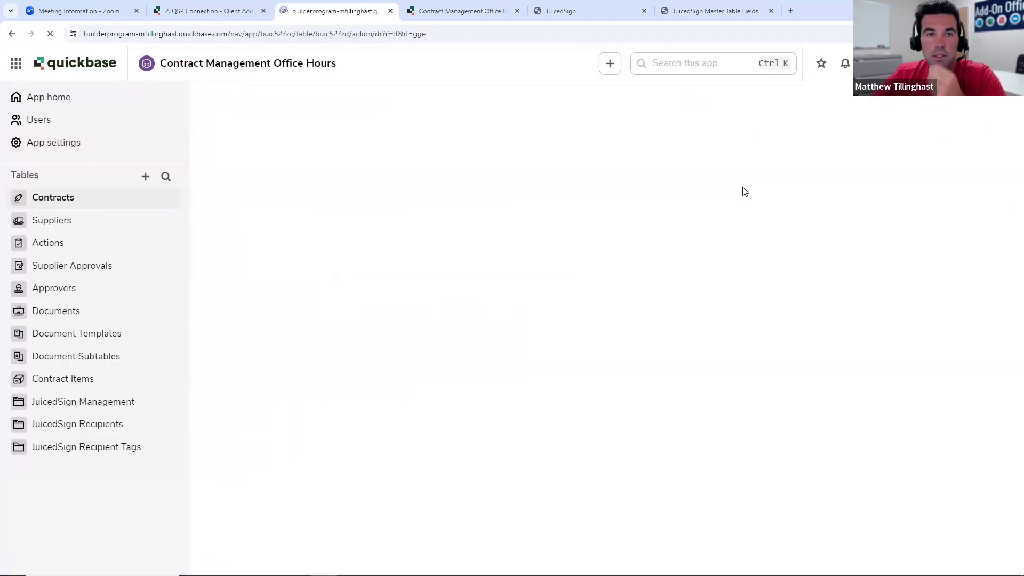
Review Contract #3's JuicedSign section: Recipient String, JuicedSign Signed Agreement name and Contracts document type
{"action": "scroll", "coordinate": [644, 217], "scroll_direction": "down", "scroll_amount": 3}
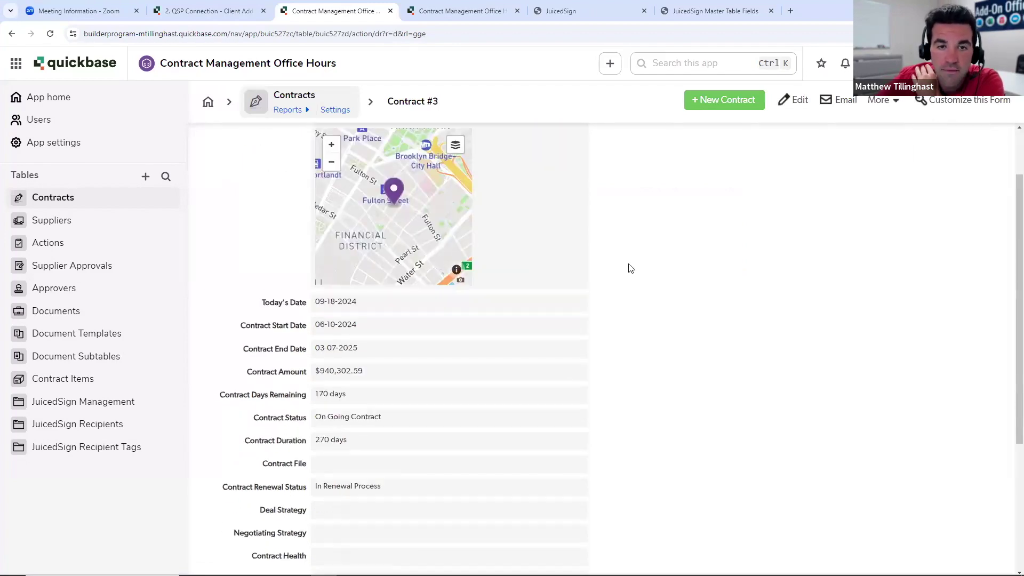
{"action": "scroll", "coordinate": [630, 268], "scroll_direction": "down", "scroll_amount": 4}
{"action": "scroll", "coordinate": [727, 361], "scroll_direction": "down", "scroll_amount": 5}
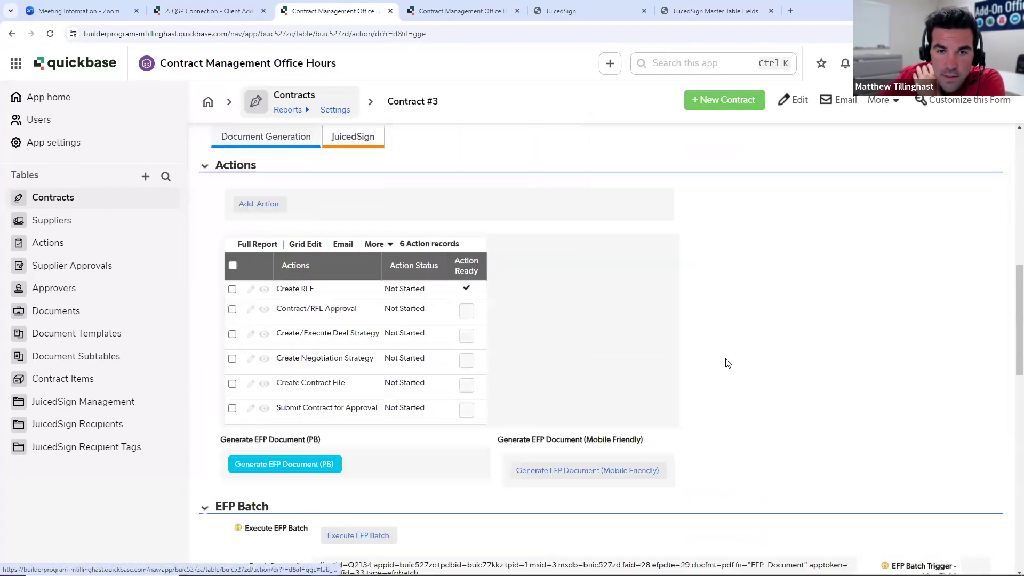
{"action": "scroll", "coordinate": [727, 363], "scroll_direction": "down", "scroll_amount": 8}
{"action": "scroll", "coordinate": [893, 418], "scroll_direction": "right", "scroll_amount": 5}
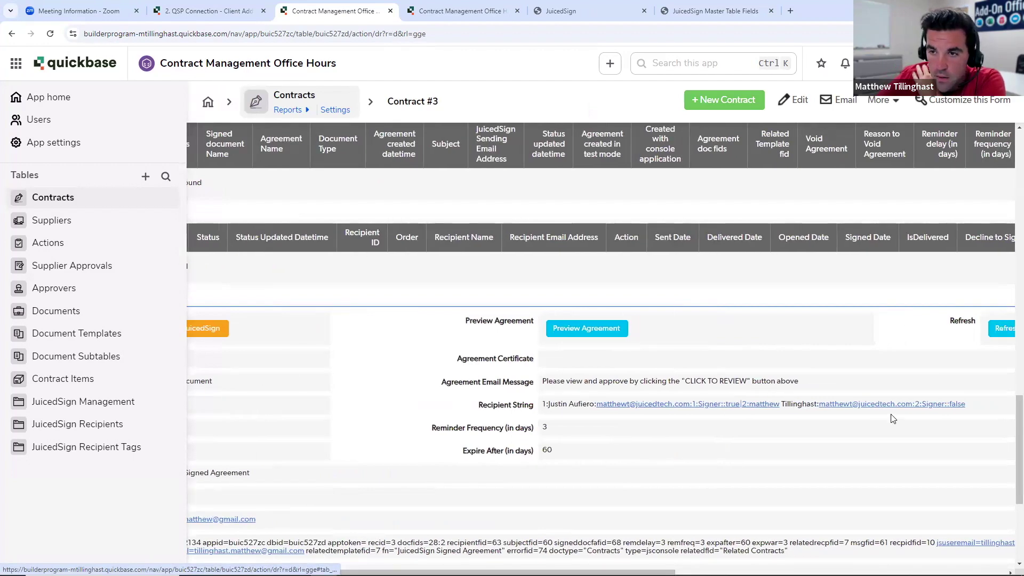
{"action": "left_click_drag", "start_coordinate": [481, 572], "coordinate": [393, 555]}
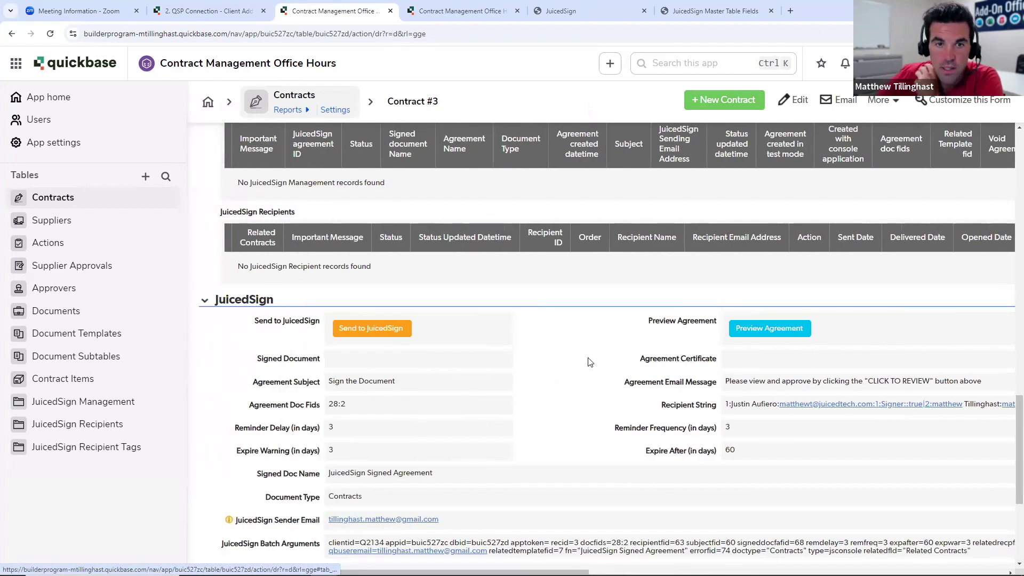
{"action": "key", "text": "ctrl+minus"}
{"action": "key", "text": "ctrl+minus"}
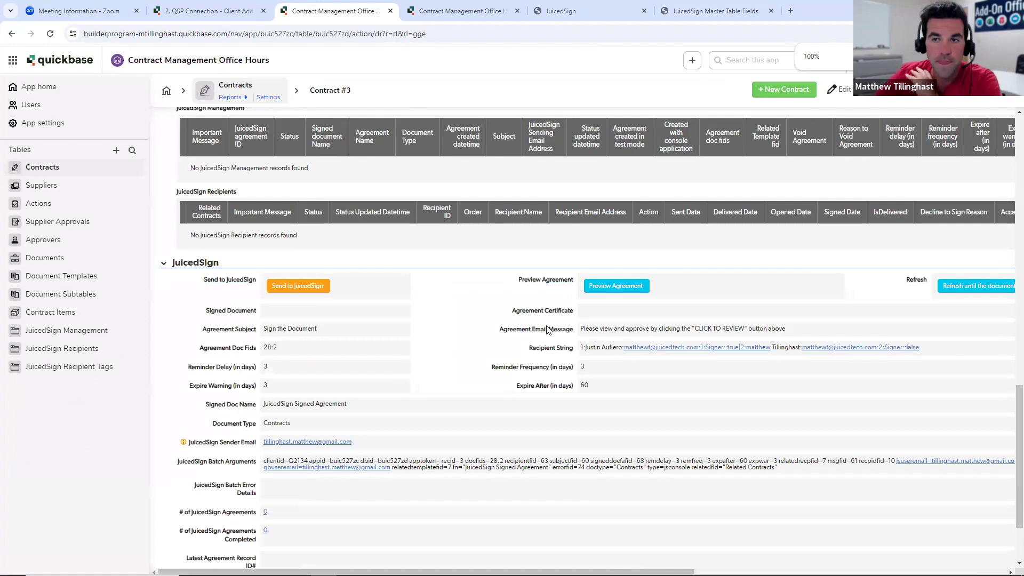
{"action": "scroll", "coordinate": [547, 329], "scroll_direction": "down", "scroll_amount": 2}
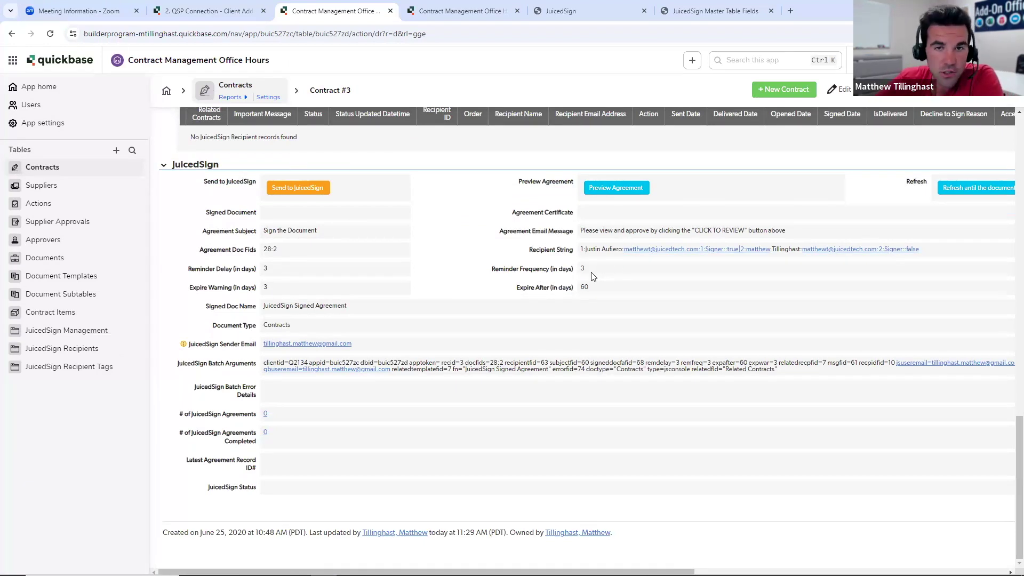
{"action": "left_click_drag", "start_coordinate": [266, 306], "coordinate": [350, 307]}
{"action": "left_click", "coordinate": [359, 309]}
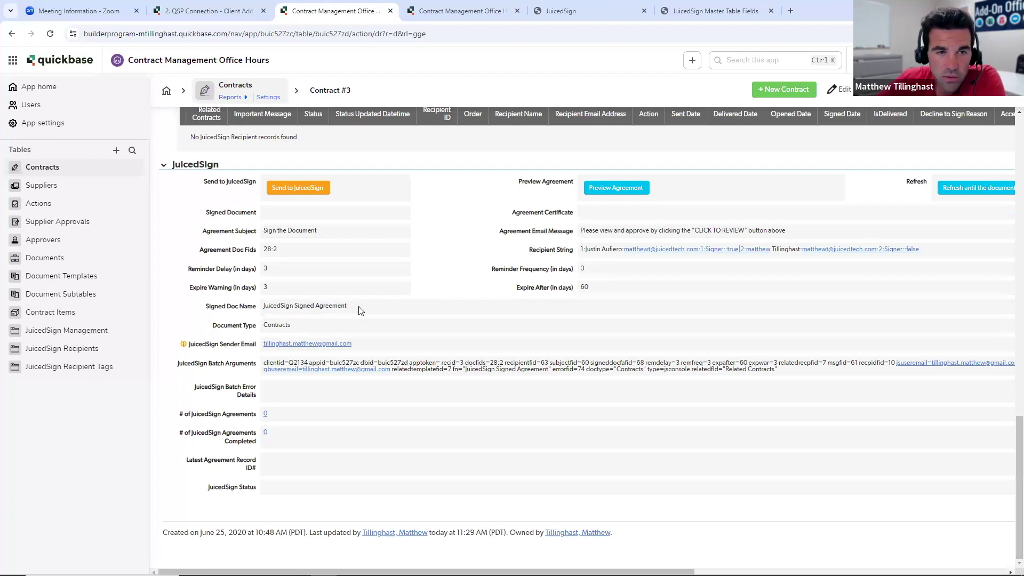
{"action": "left_click_drag", "start_coordinate": [288, 325], "coordinate": [267, 325]}
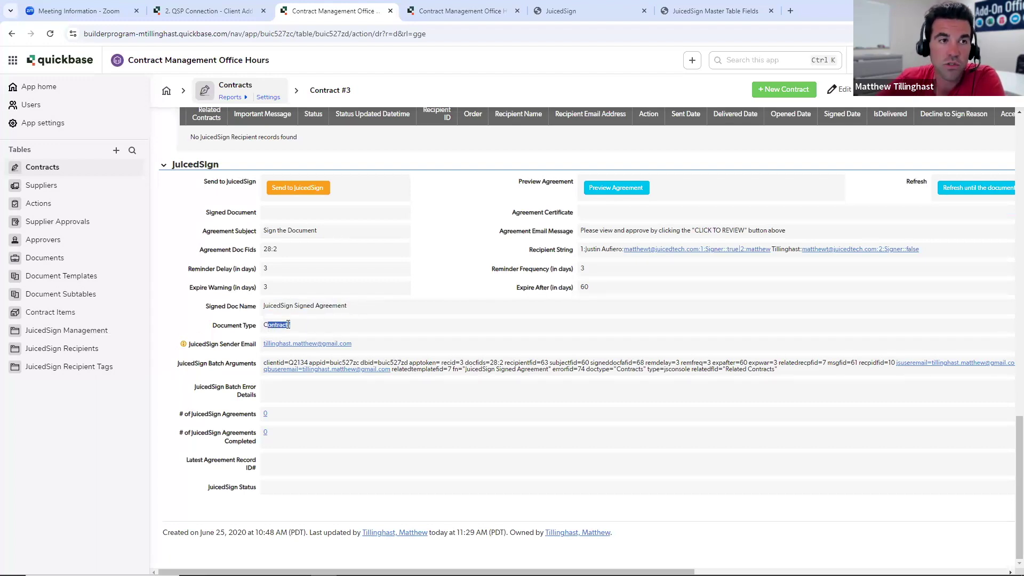
{"action": "left_click", "coordinate": [426, 280]}
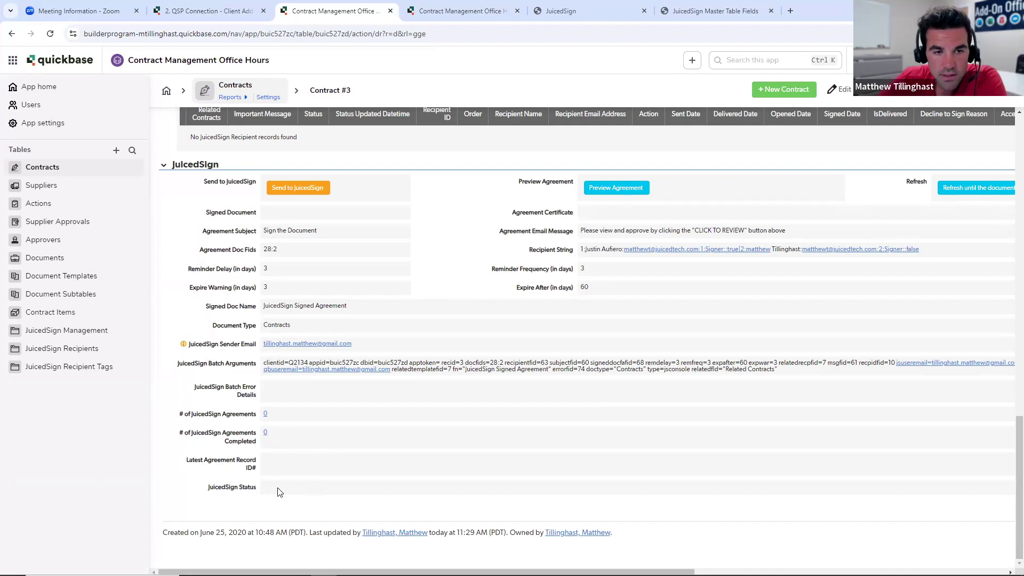
Inspect the JuicedSign Status field properties, return to Contract #3, then go to Document Template #2
{"action": "right_click", "coordinate": [244, 495]}
{"action": "left_click", "coordinate": [317, 492]}
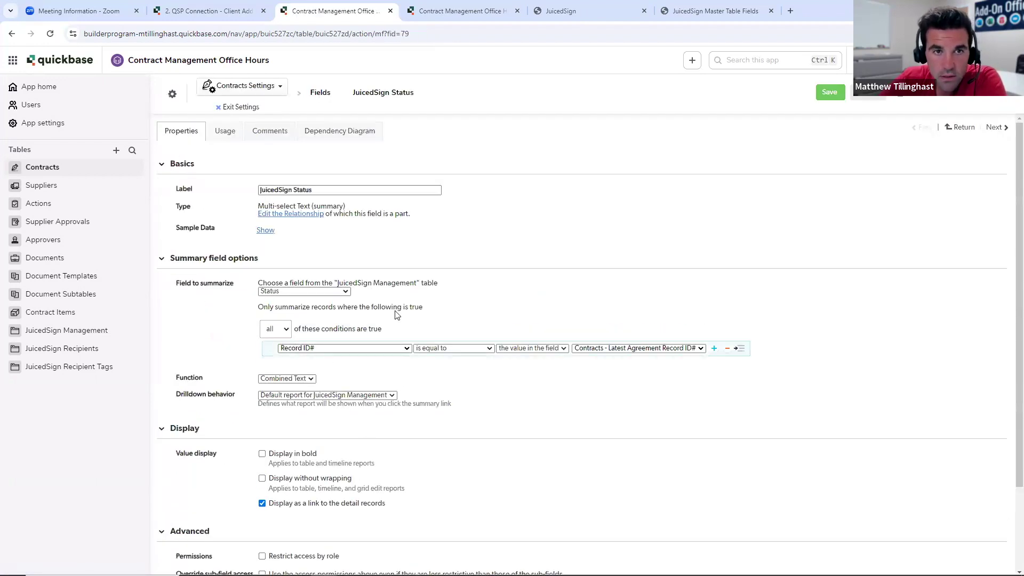
{"action": "left_click", "coordinate": [12, 34]}
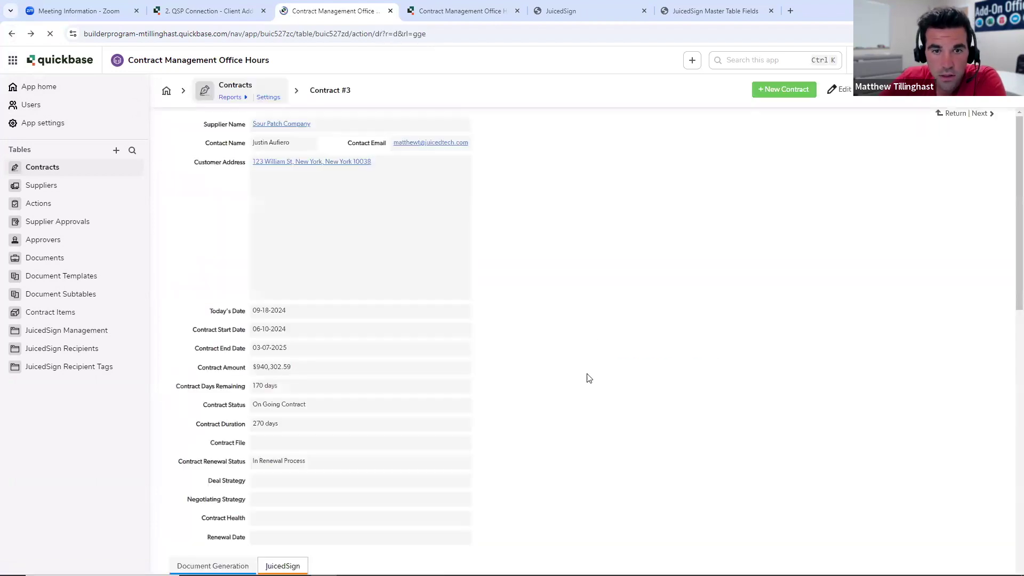
{"action": "scroll", "coordinate": [569, 429], "scroll_direction": "down", "scroll_amount": 3}
{"action": "scroll", "coordinate": [460, 369], "scroll_direction": "down", "scroll_amount": 4}
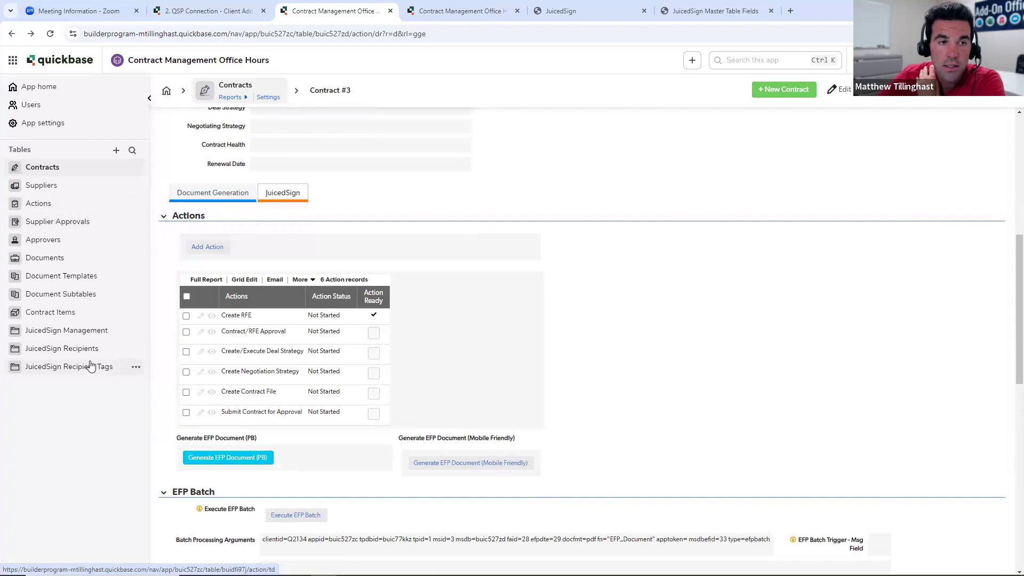
{"action": "left_click", "coordinate": [467, 14]}
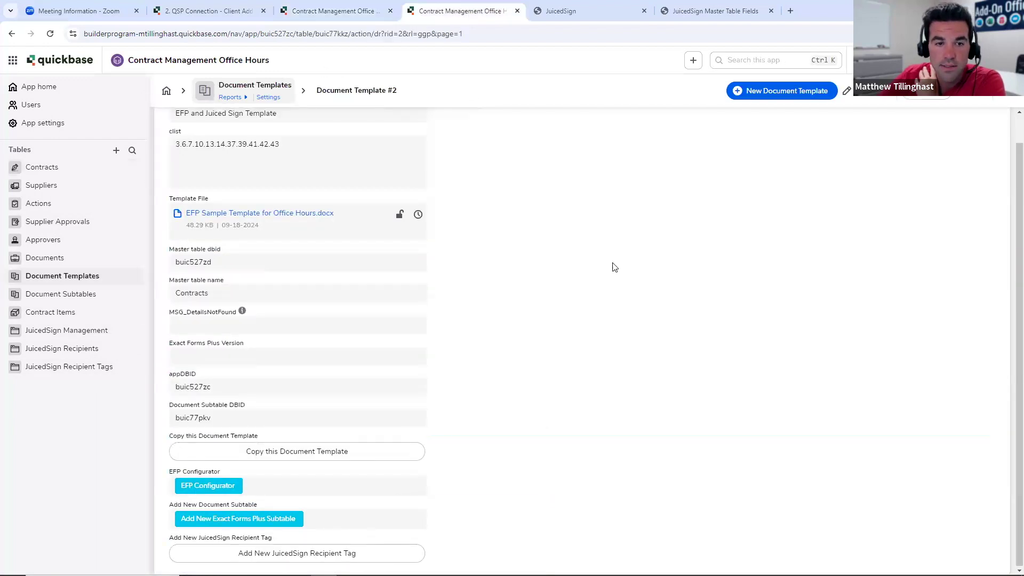
{"action": "left_click", "coordinate": [50, 34]}
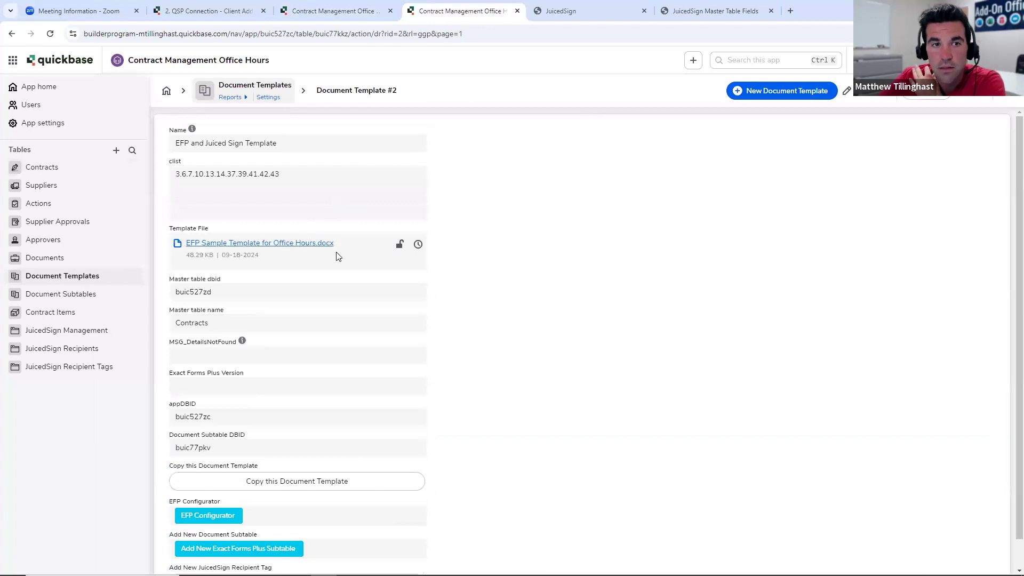
{"action": "scroll", "coordinate": [464, 266], "scroll_direction": "down", "scroll_amount": 1}
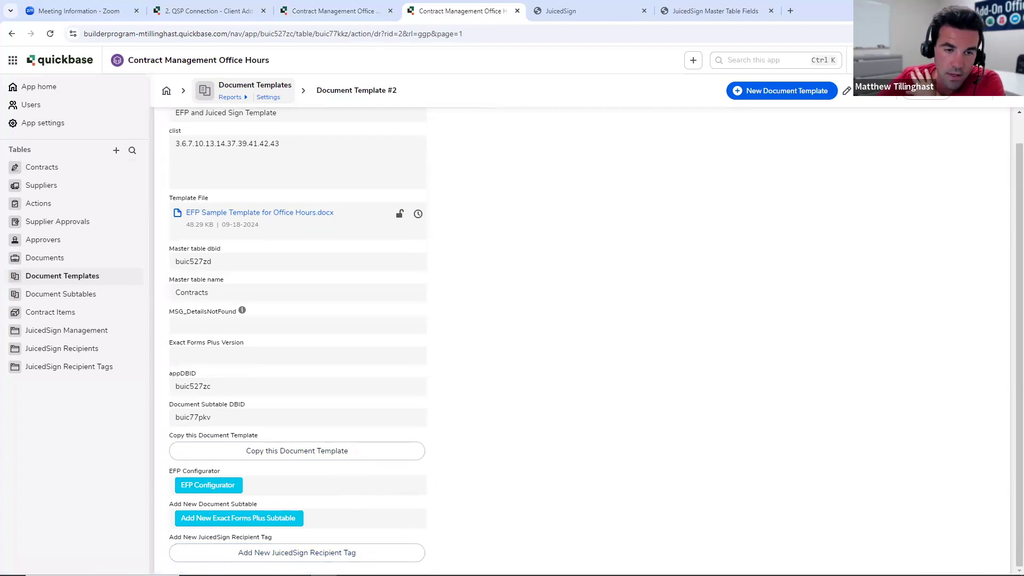
{"action": "mouse_move", "coordinate": [463, 575]}
{"action": "mouse_move", "coordinate": [376, 565]}
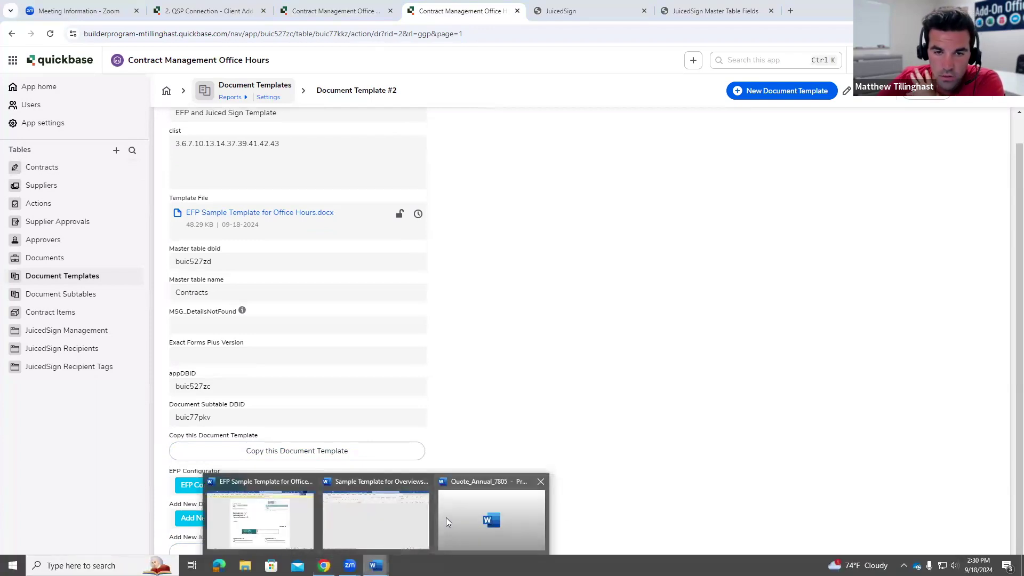
Maximize EFP Sample Template for Office Hours in Word, enable editing, and inspect the t1 Customer Name tag
{"action": "left_click", "coordinate": [267, 524]}
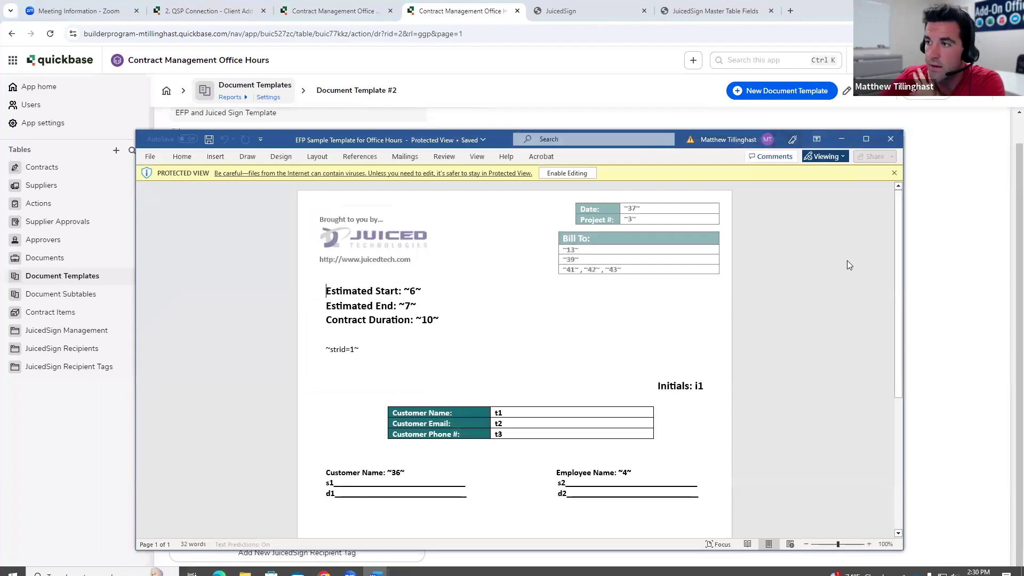
{"action": "left_click_drag", "start_coordinate": [677, 136], "coordinate": [641, 56]}
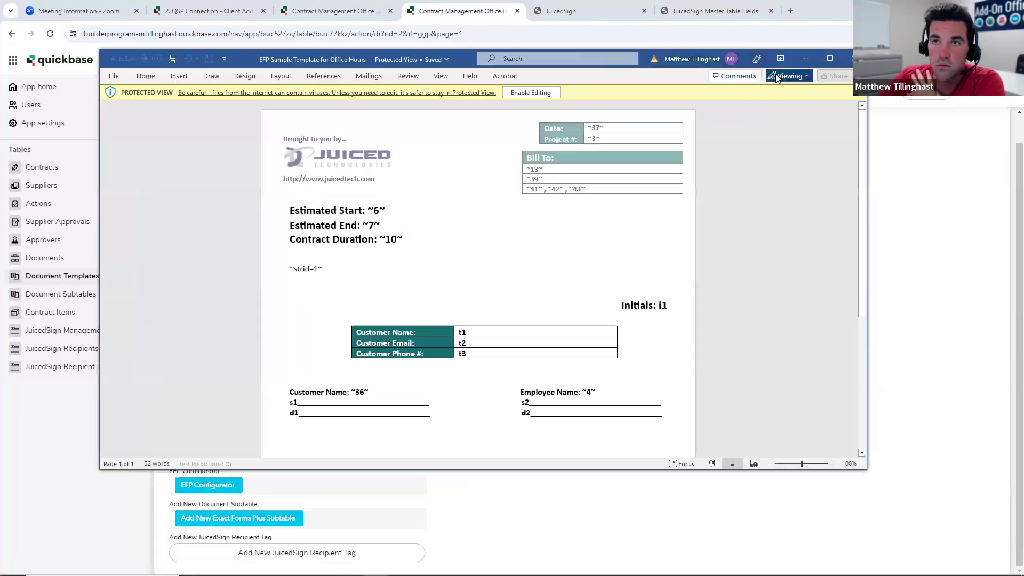
{"action": "left_click", "coordinate": [830, 60]}
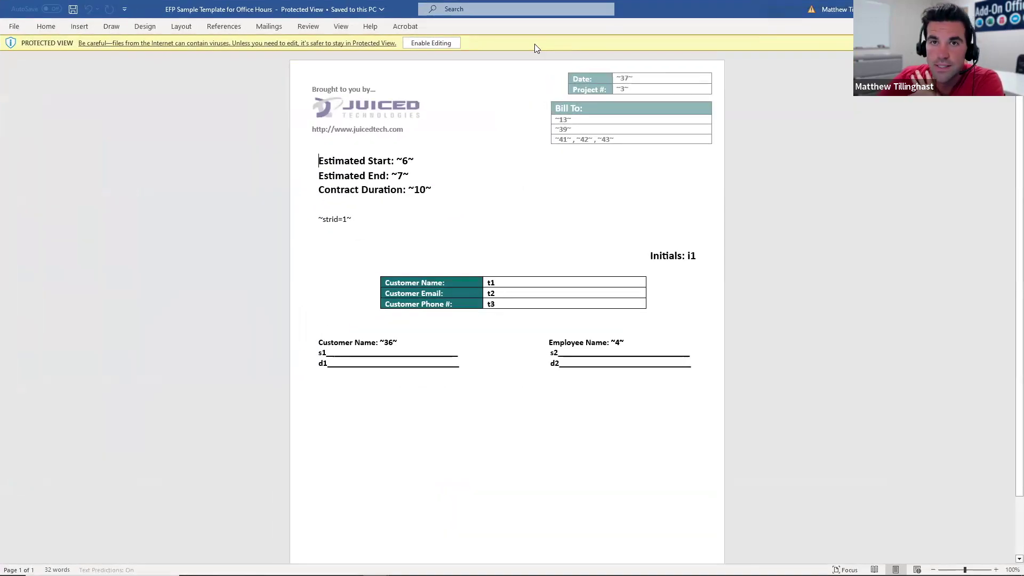
{"action": "left_click", "coordinate": [443, 44]}
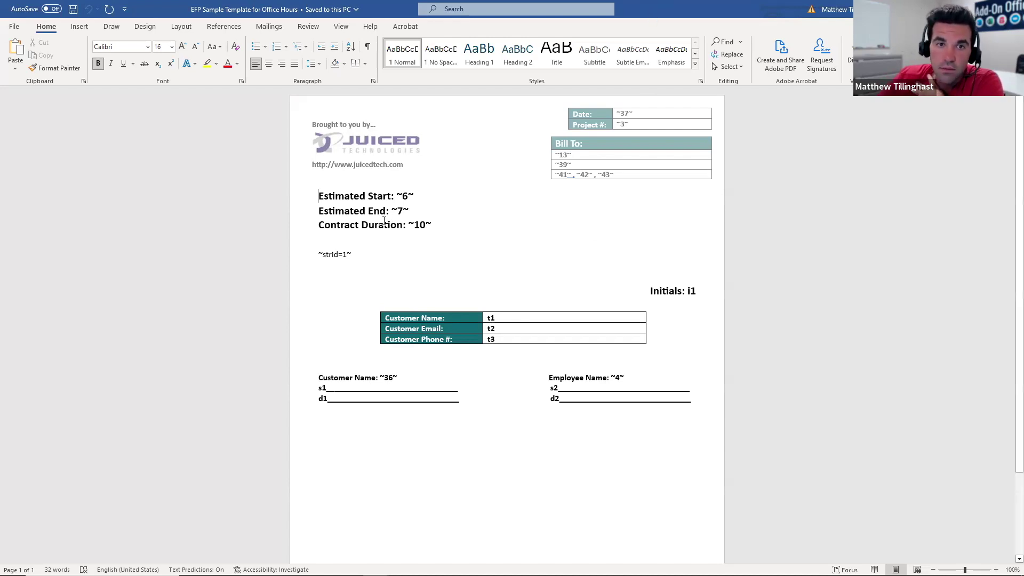
{"action": "left_click", "coordinate": [426, 225]}
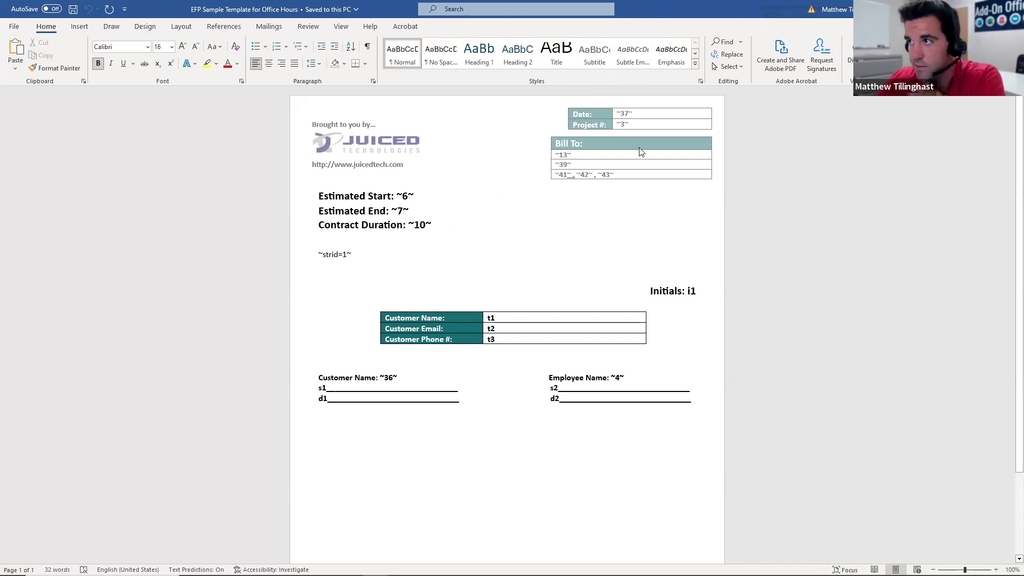
{"action": "double_click", "coordinate": [489, 318]}
{"action": "left_click", "coordinate": [534, 313]}
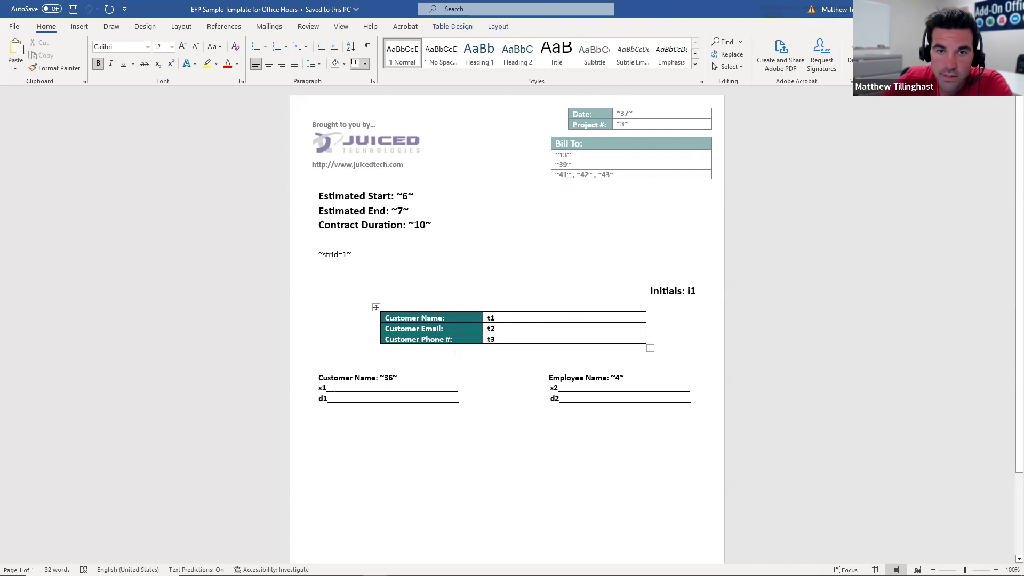
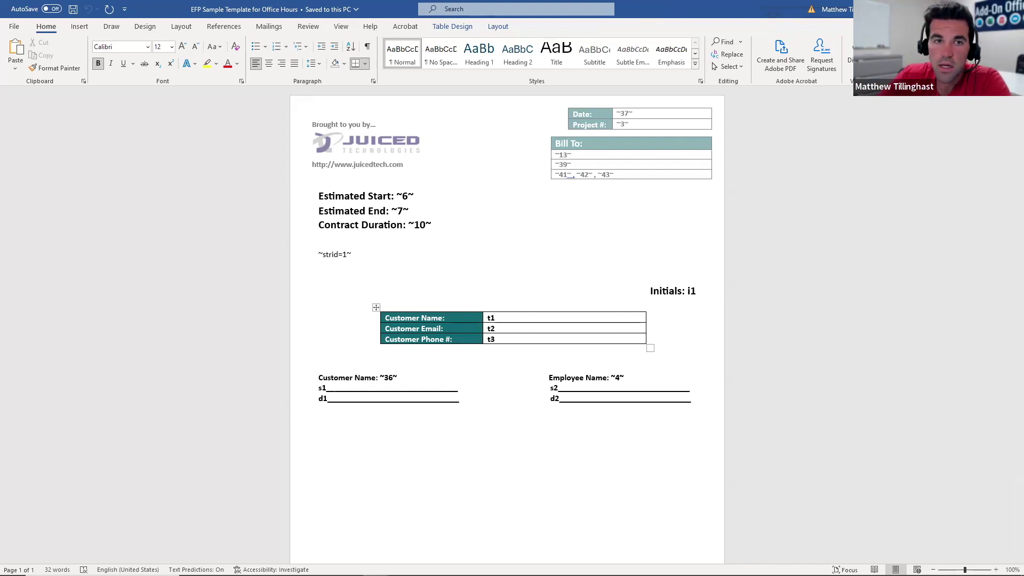
Back in Quickbase on Document Template #2, add a new JuicedSign Recipient Tag
{"action": "key", "text": "alt+Tab"}
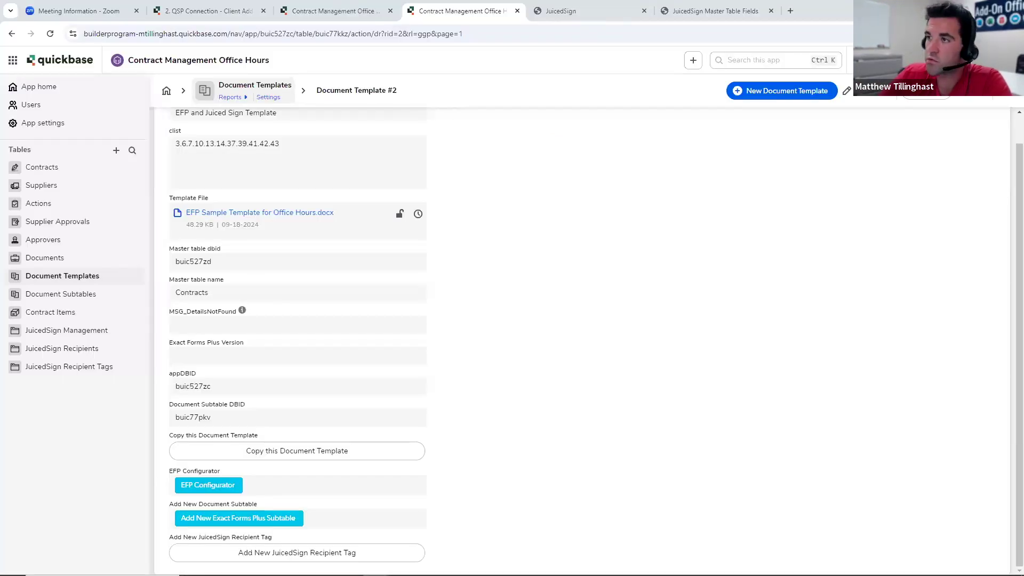
{"action": "left_click", "coordinate": [325, 10]}
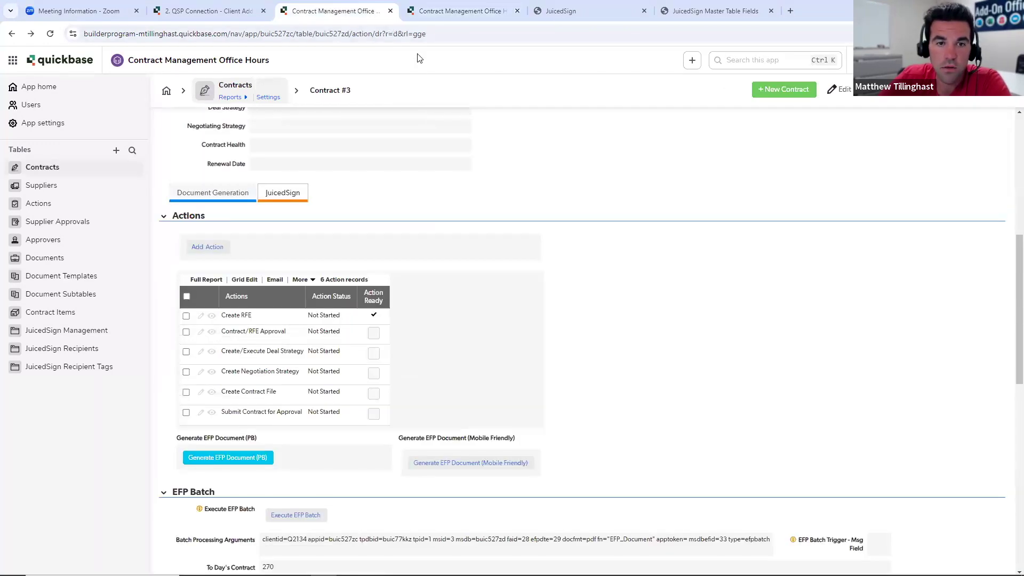
{"action": "left_click", "coordinate": [458, 11]}
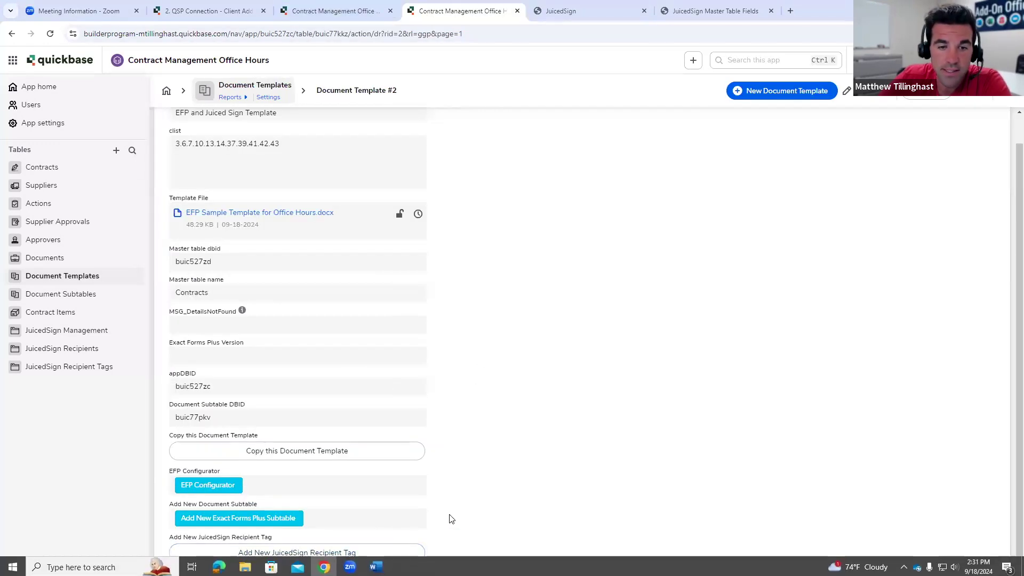
{"action": "left_click", "coordinate": [396, 551]}
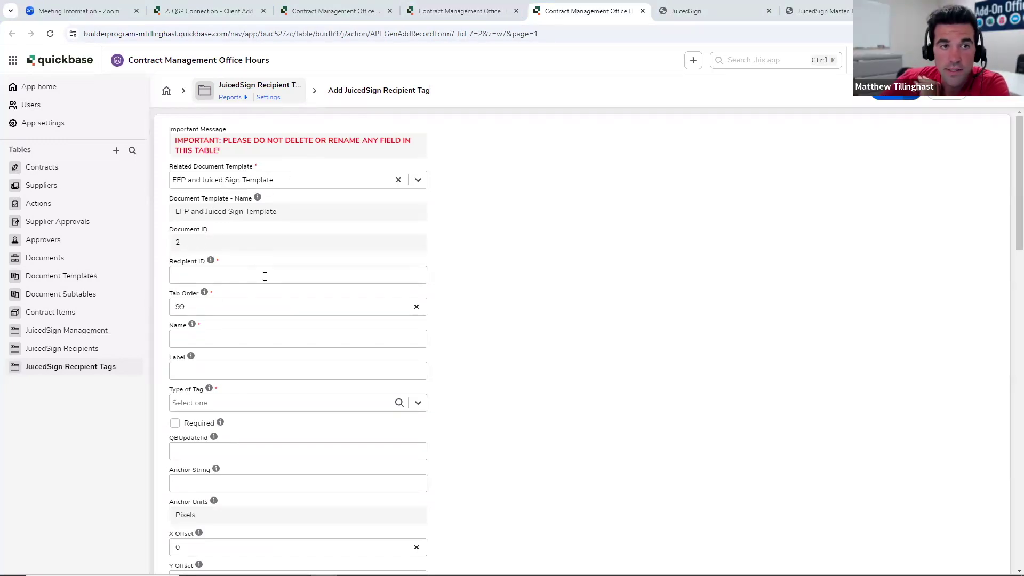
Enter Recipient ID 1 and Name and Label 'Signer 1' on the tag form
{"action": "scroll", "coordinate": [228, 269], "scroll_direction": "down", "scroll_amount": 1}
{"action": "left_click", "coordinate": [225, 221]}
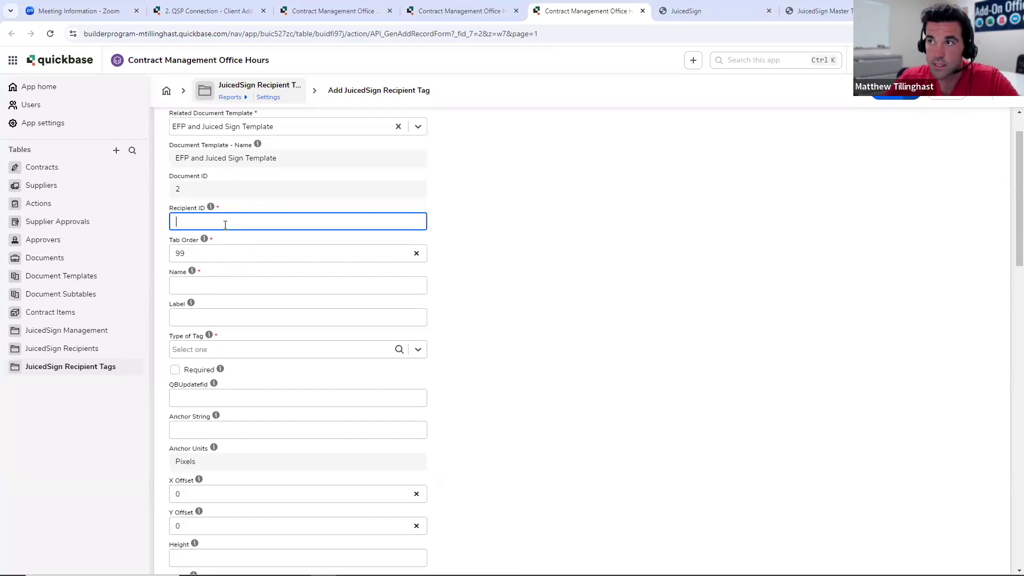
{"action": "type", "text": "1"}
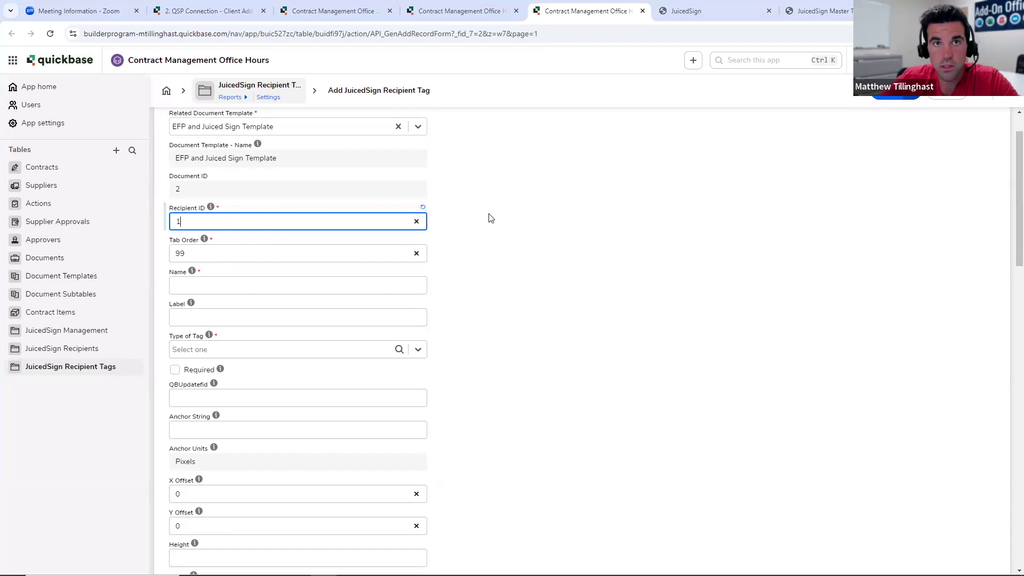
{"action": "left_click", "coordinate": [486, 214]}
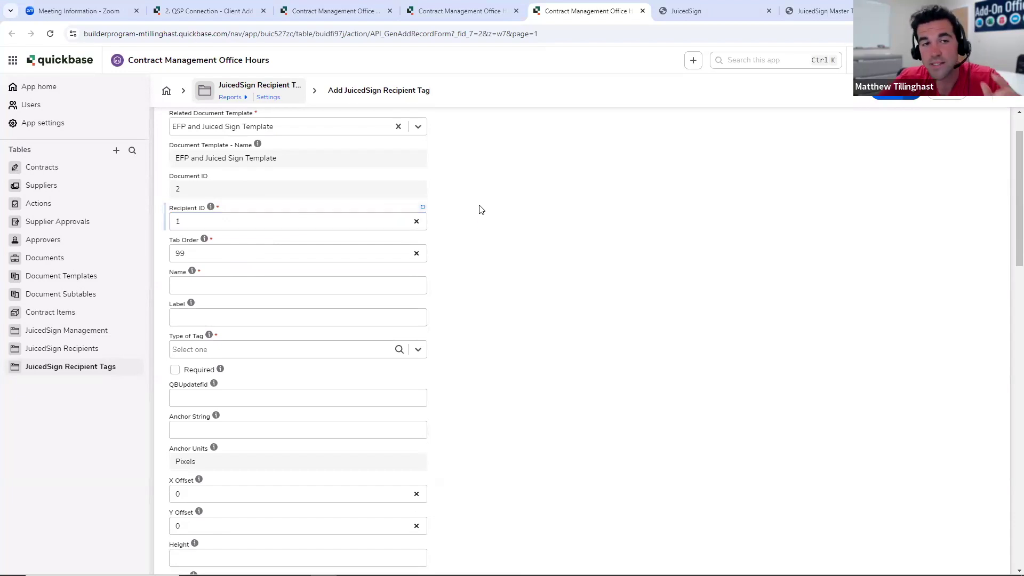
{"action": "left_click", "coordinate": [260, 285]}
{"action": "type", "text": "Sig"}
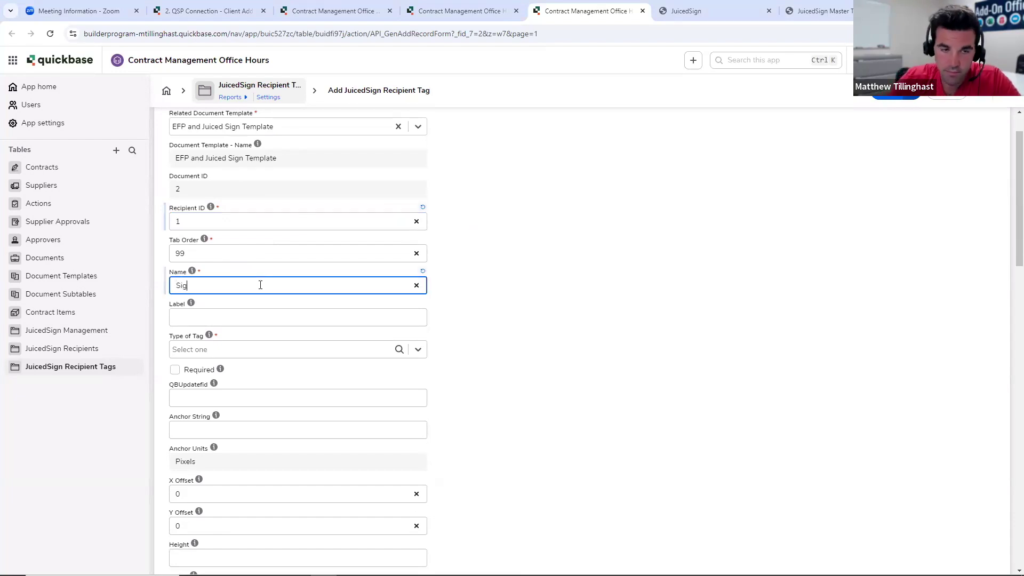
{"action": "type", "text": "ner 1"}
{"action": "left_click", "coordinate": [659, 326]}
{"action": "left_click", "coordinate": [286, 309]}
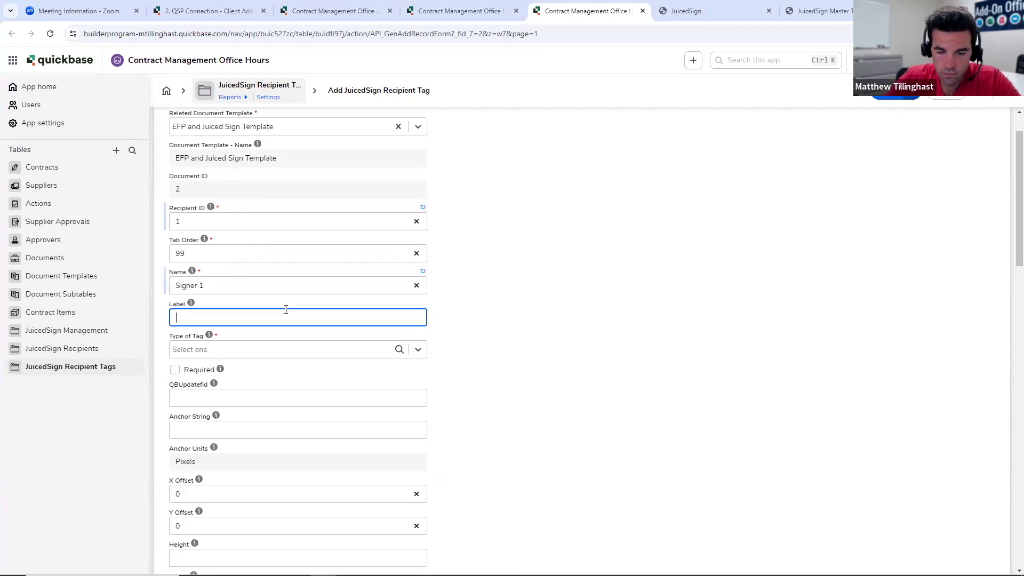
{"action": "type", "text": "Signer 1"}
{"action": "left_click", "coordinate": [542, 318]}
Make it a Signature tag with Anchor String s1, then check the Word template
{"action": "scroll", "coordinate": [541, 318], "scroll_direction": "down", "scroll_amount": 2}
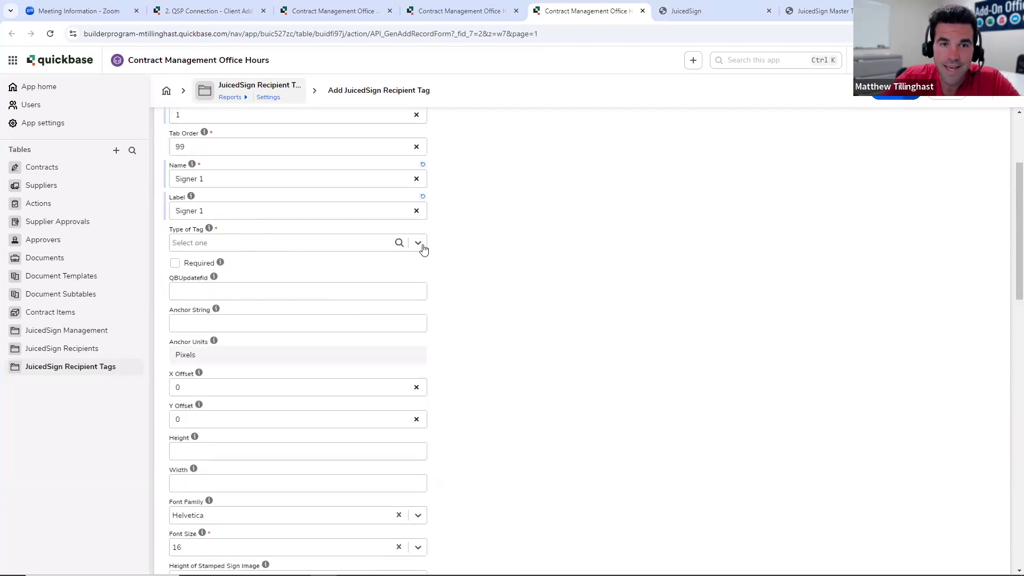
{"action": "left_click", "coordinate": [419, 243]}
{"action": "scroll", "coordinate": [286, 282], "scroll_direction": "down", "scroll_amount": 3}
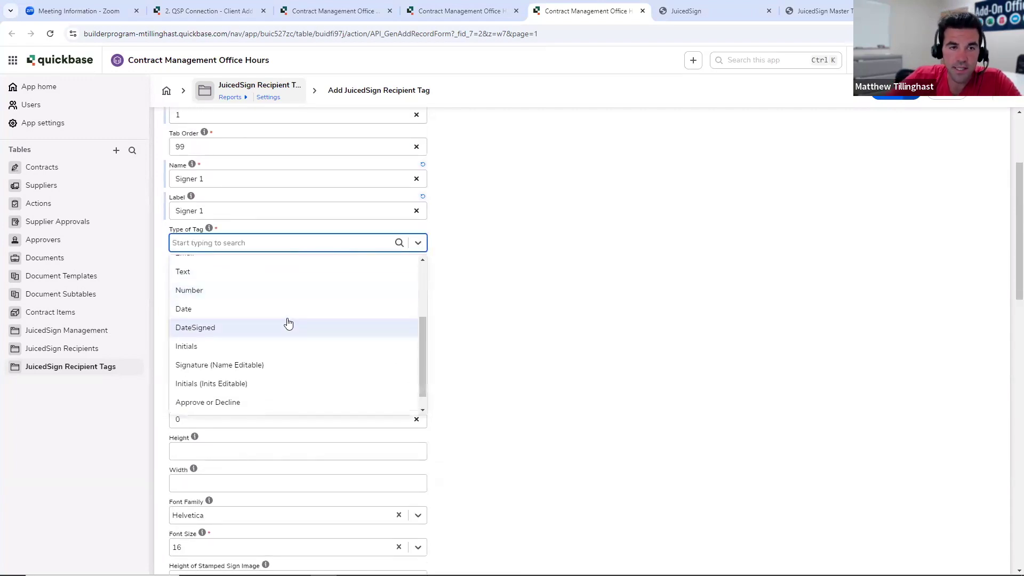
{"action": "scroll", "coordinate": [231, 291], "scroll_direction": "up", "scroll_amount": 3}
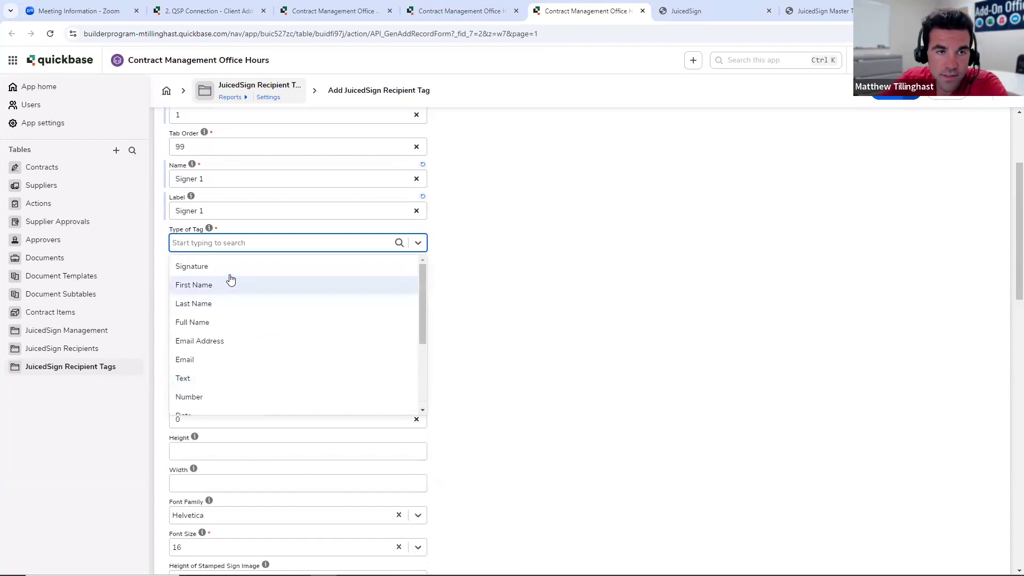
{"action": "scroll", "coordinate": [236, 317], "scroll_direction": "down", "scroll_amount": 3}
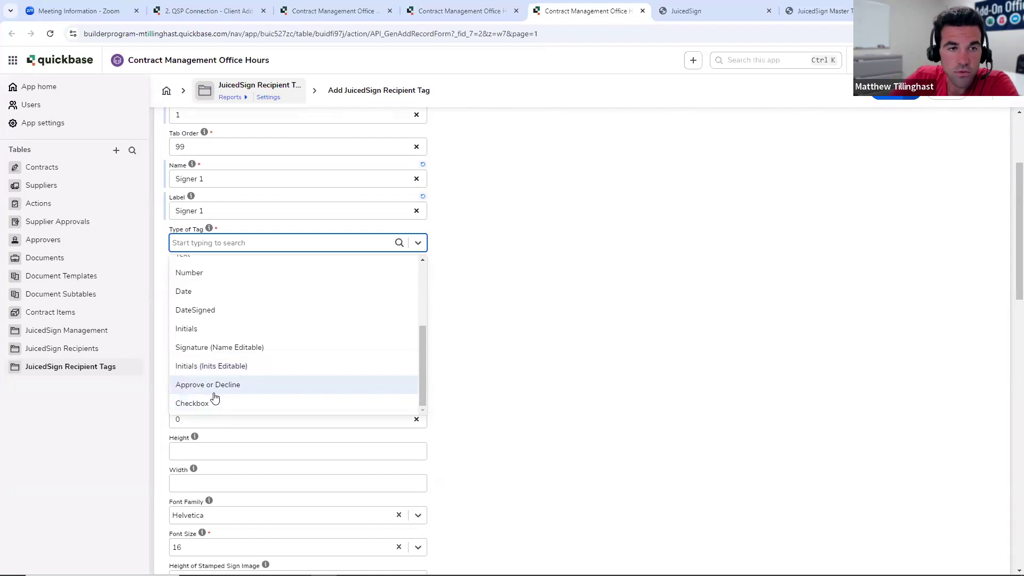
{"action": "scroll", "coordinate": [233, 346], "scroll_direction": "up", "scroll_amount": 3}
{"action": "left_click", "coordinate": [210, 271]}
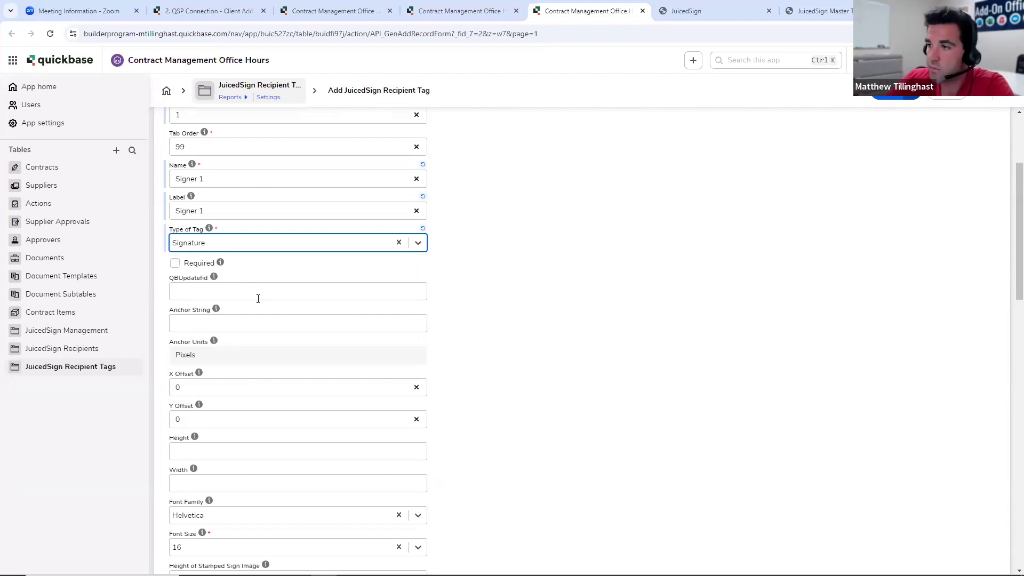
{"action": "left_click", "coordinate": [229, 320]}
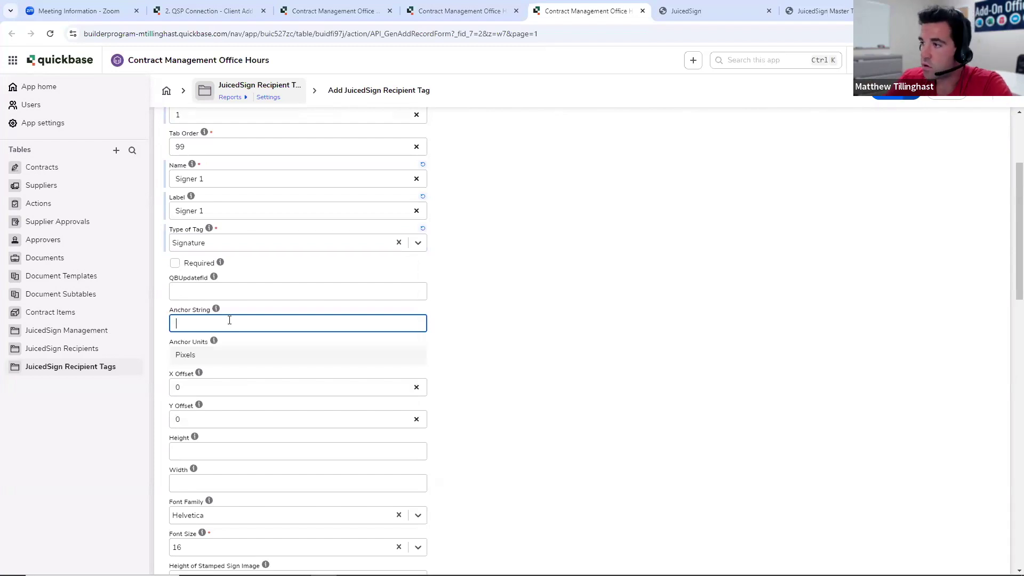
{"action": "type", "text": "s"}
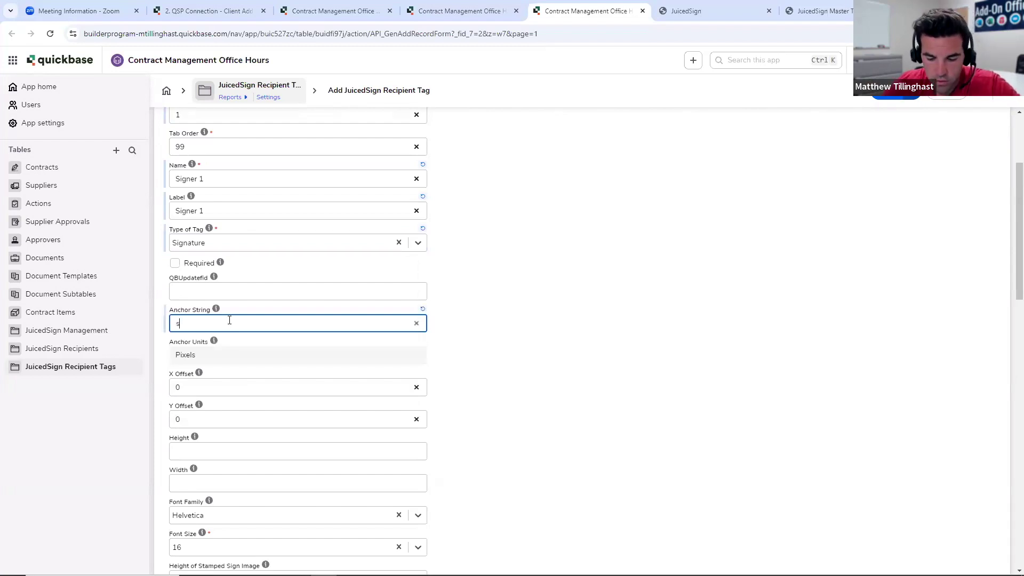
{"action": "type", "text": "1"}
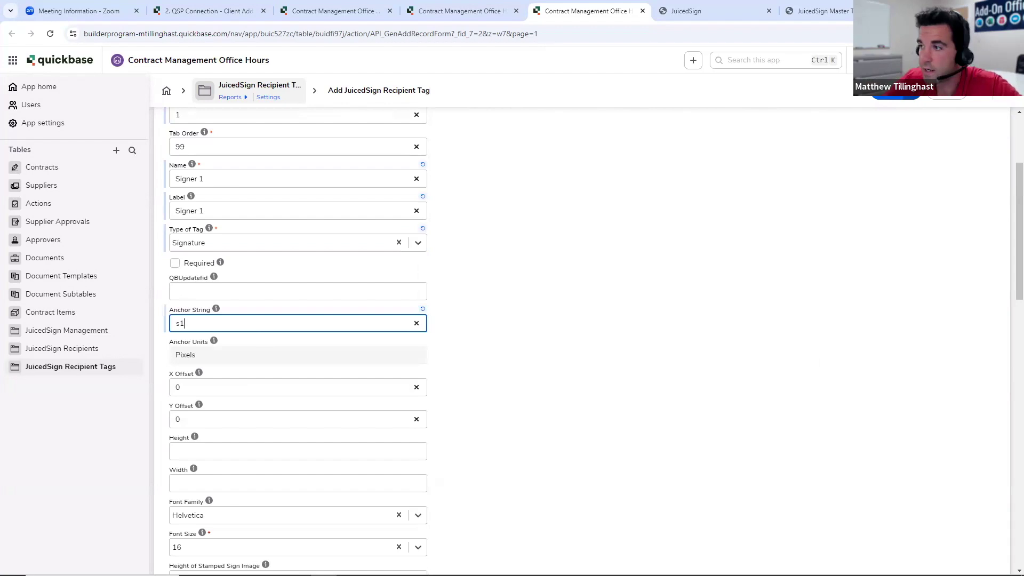
{"action": "key", "text": "alt+Tab"}
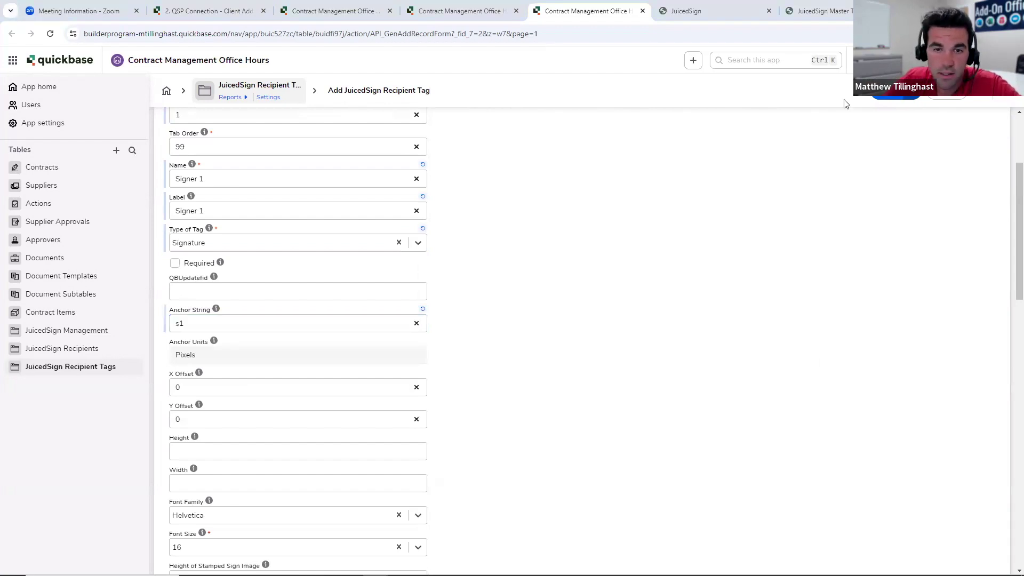
{"action": "scroll", "coordinate": [553, 354], "scroll_direction": "down", "scroll_amount": 1}
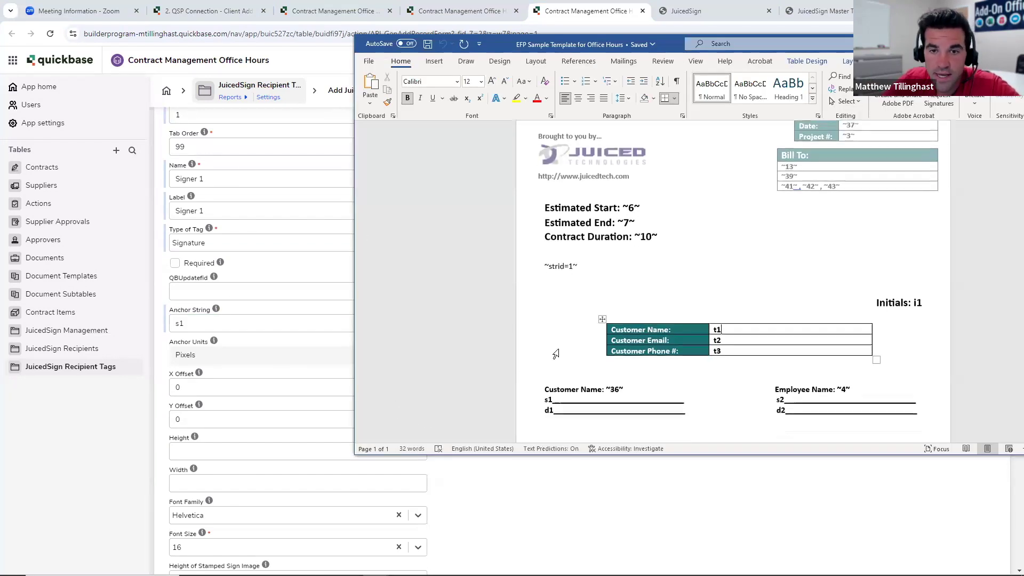
Inspect the s1 anchor text and its signature line in the Word template
{"action": "left_click_drag", "start_coordinate": [543, 396], "coordinate": [552, 395]}
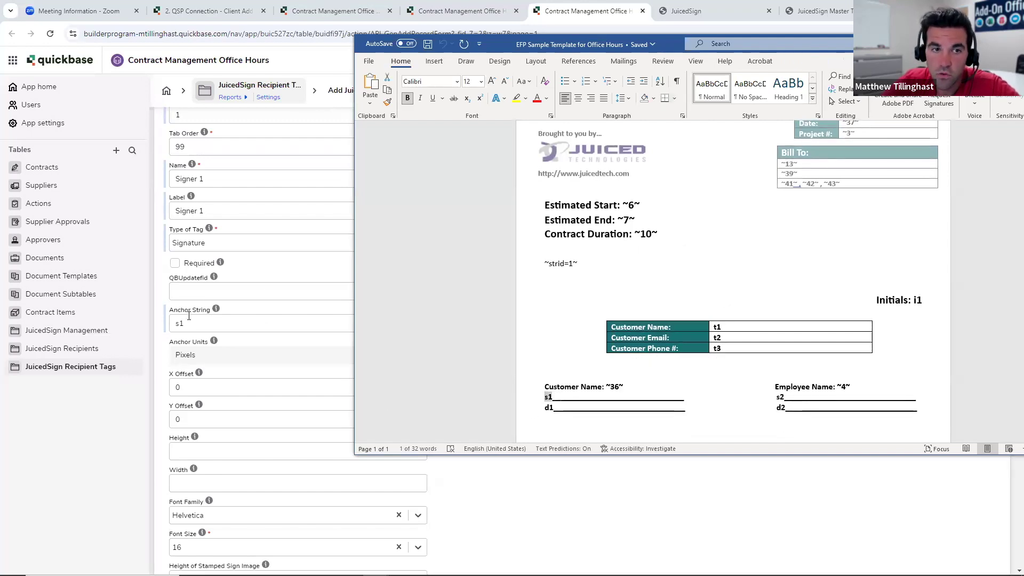
{"action": "key", "text": "alt+Tab"}
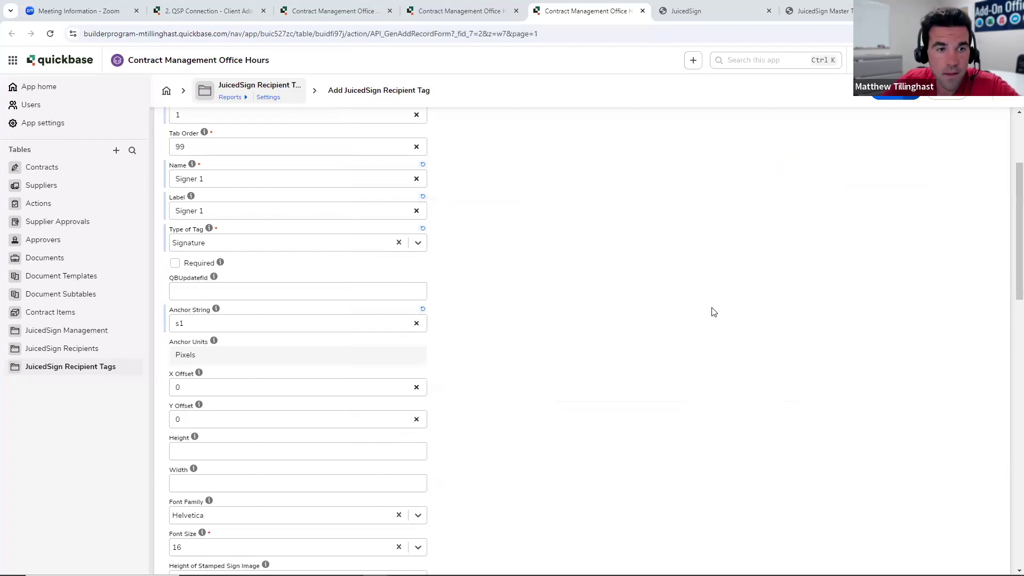
{"action": "scroll", "coordinate": [224, 213], "scroll_direction": "down", "scroll_amount": 3}
{"action": "scroll", "coordinate": [185, 245], "scroll_direction": "up", "scroll_amount": 1}
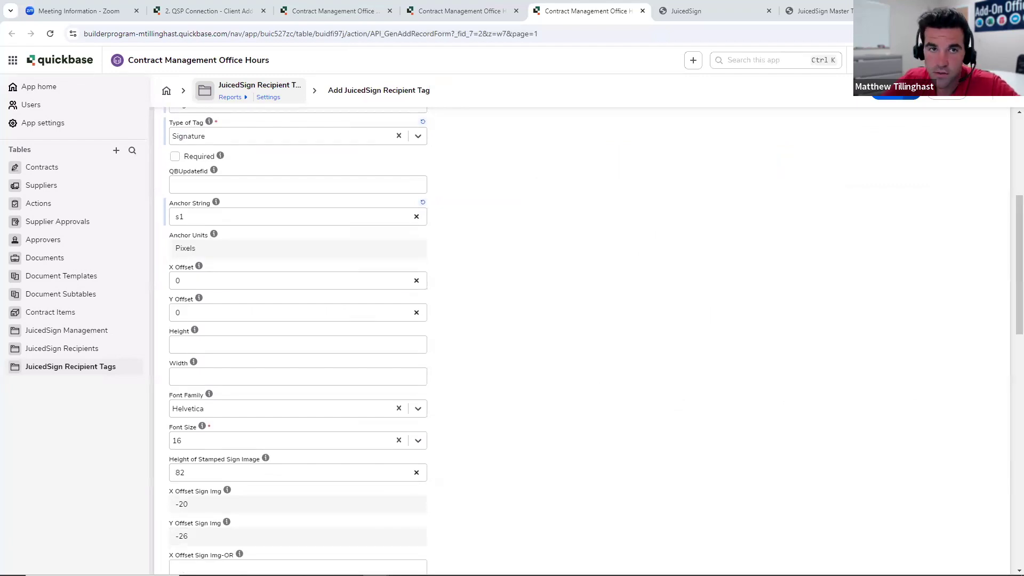
{"action": "key", "text": "alt+Tab"}
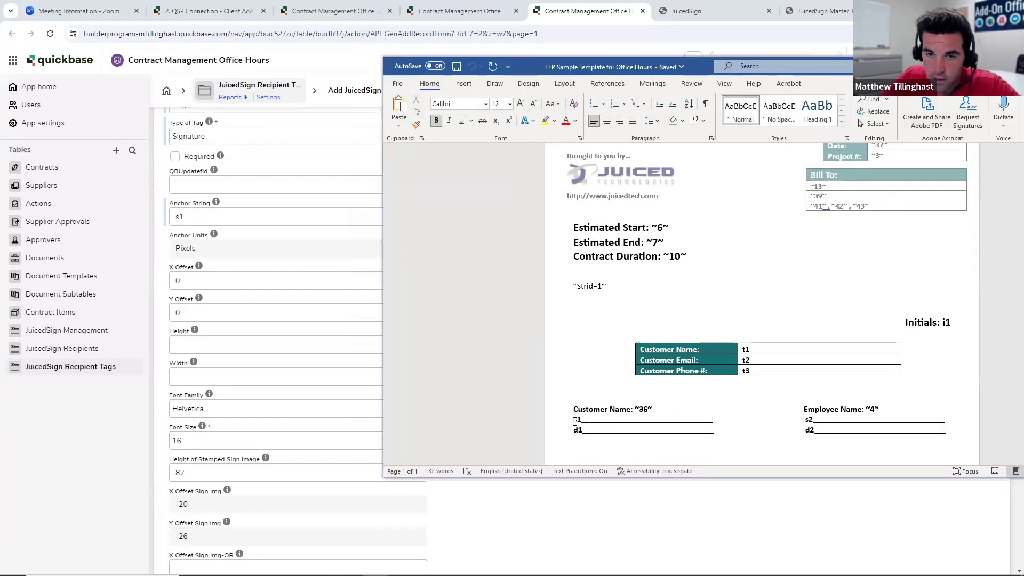
{"action": "left_click_drag", "start_coordinate": [574, 420], "coordinate": [585, 420]}
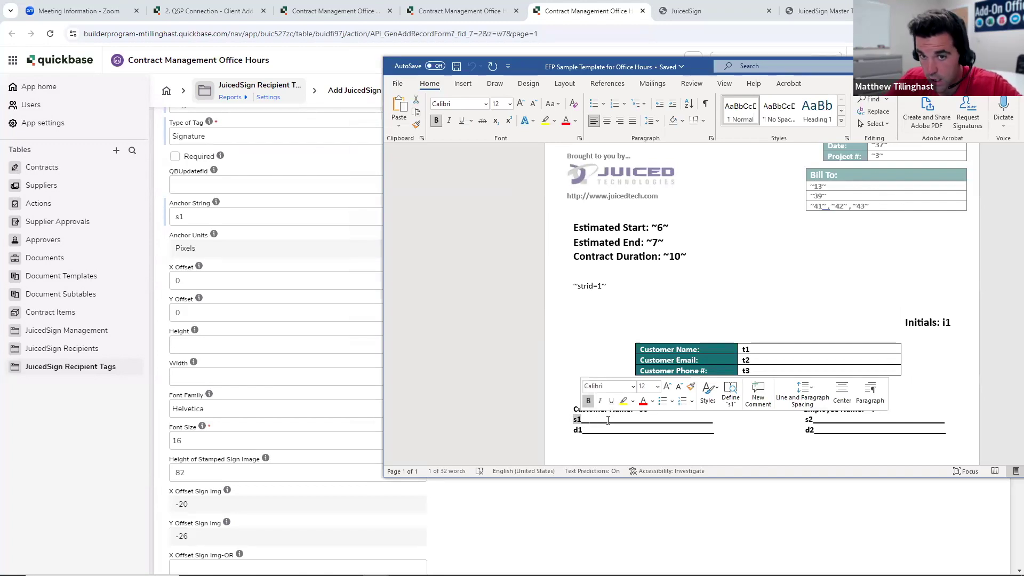
{"action": "left_click", "coordinate": [603, 420]}
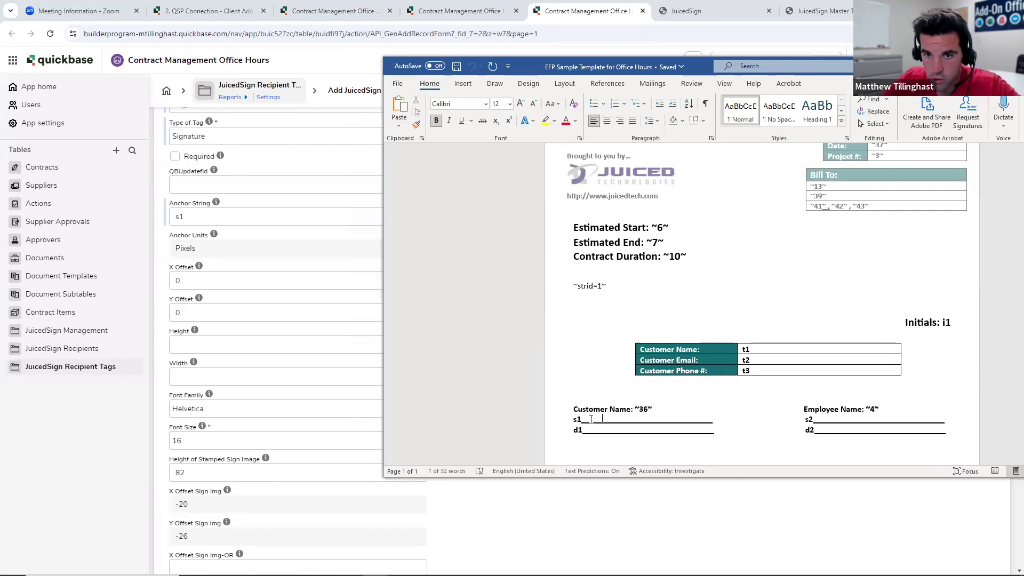
{"action": "left_click", "coordinate": [556, 421]}
{"action": "left_click", "coordinate": [587, 421]}
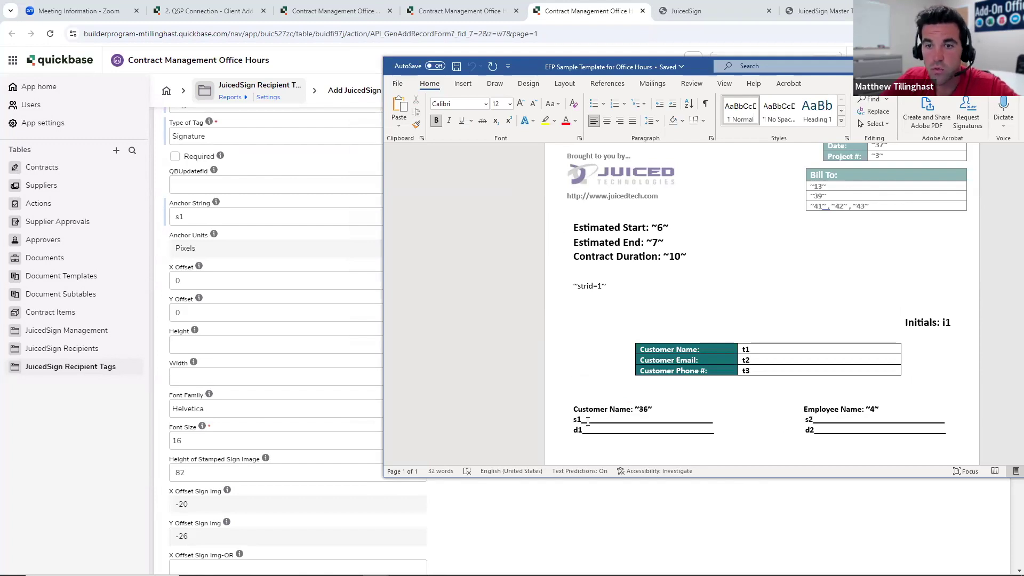
Put Customer Name and Employee Name on one tabbed line and insert a blank line above d1
{"action": "left_click", "coordinate": [668, 409]}
{"action": "key", "text": "Return"}
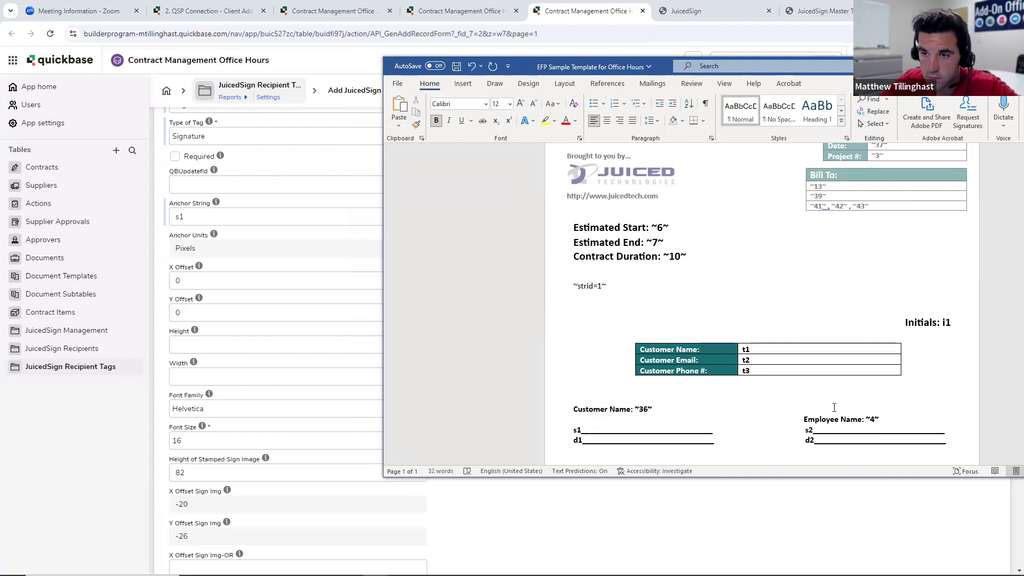
{"action": "left_click", "coordinate": [886, 419]}
{"action": "key", "text": "Return"}
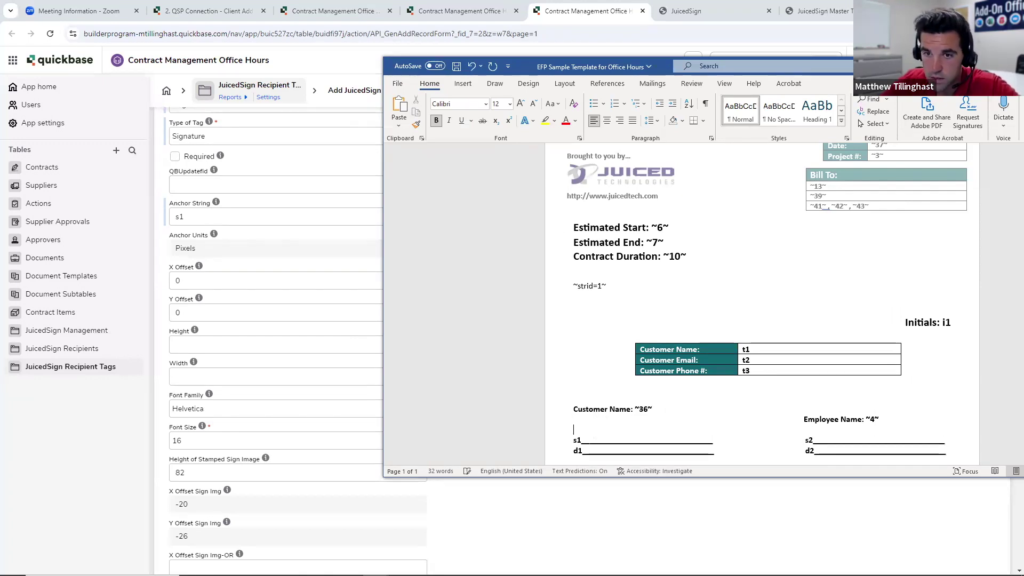
{"action": "left_click", "coordinate": [805, 420]}
{"action": "key", "text": "BackSpace"}
{"action": "key", "text": "BackSpace"}
{"action": "key", "text": "BackSpace"}
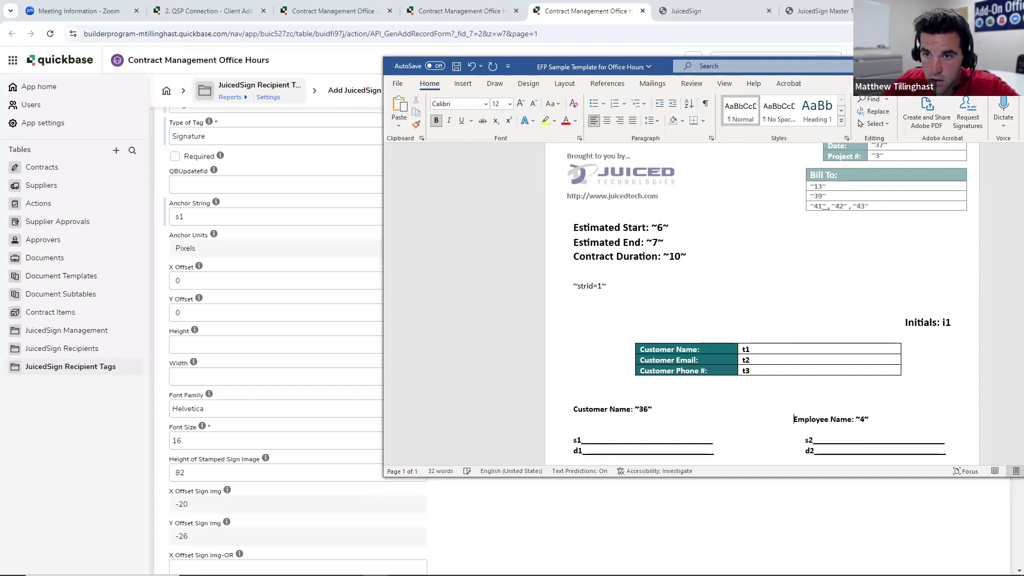
{"action": "key", "text": "Tab"}
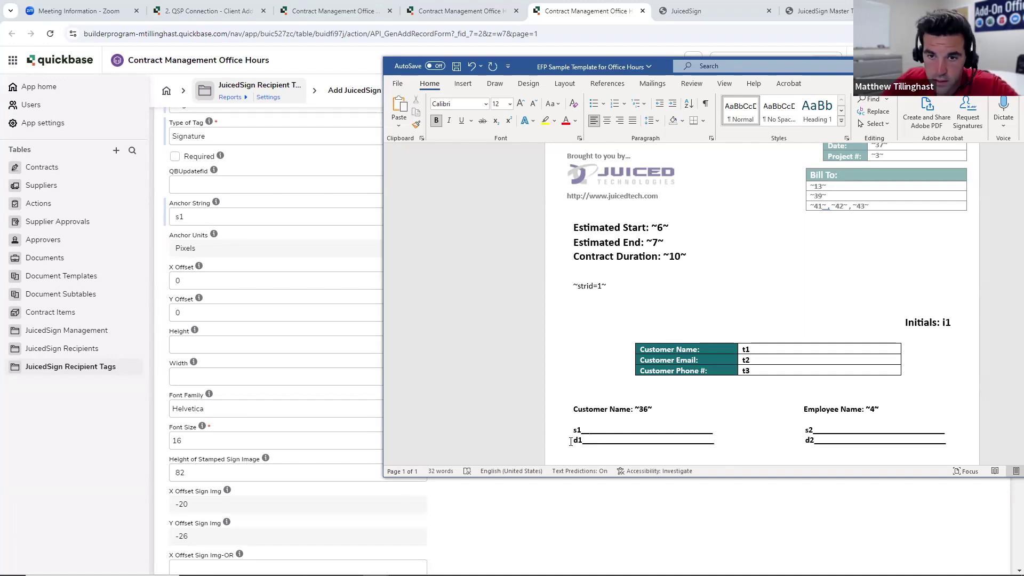
{"action": "key", "text": "Return"}
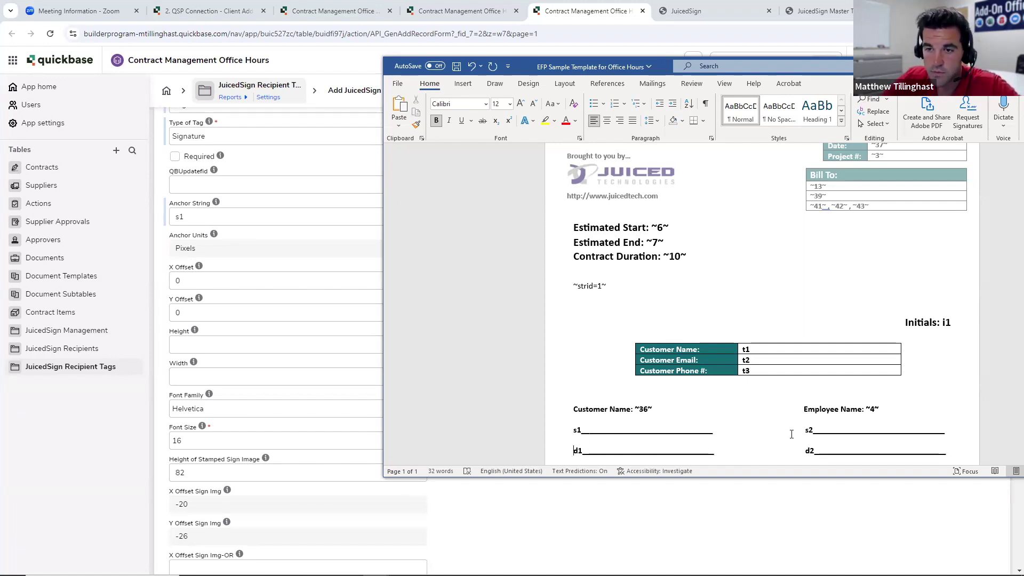
{"action": "scroll", "coordinate": [791, 434], "scroll_direction": "down", "scroll_amount": 3}
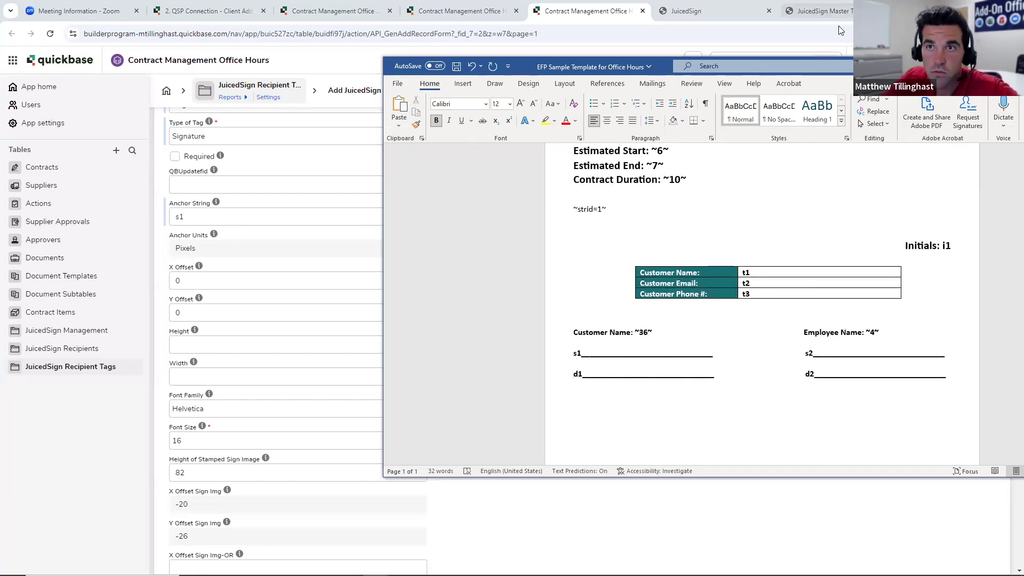
{"action": "key", "text": "alt+Tab"}
Set the tag's X Offset to 20 and Y Offset to -5
{"action": "left_click", "coordinate": [281, 274]}
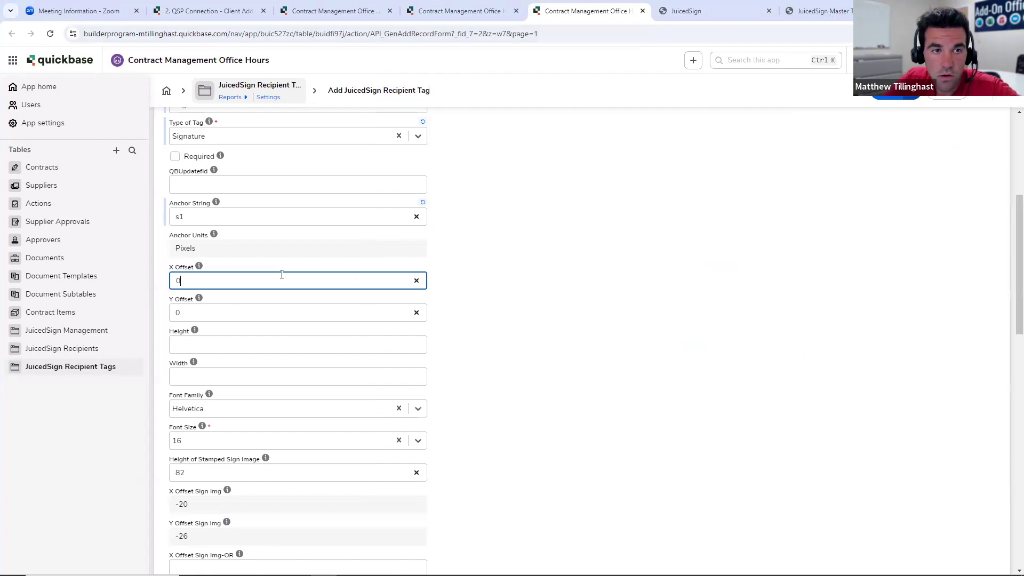
{"action": "key", "text": "BackSpace"}
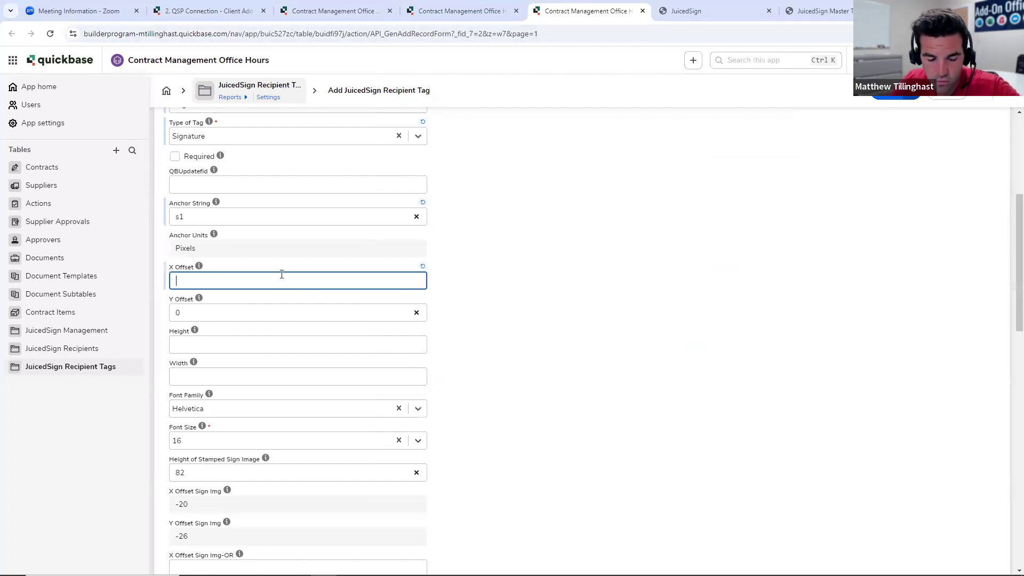
{"action": "type", "text": "20"}
{"action": "left_click", "coordinate": [530, 332]}
{"action": "left_click", "coordinate": [251, 312]}
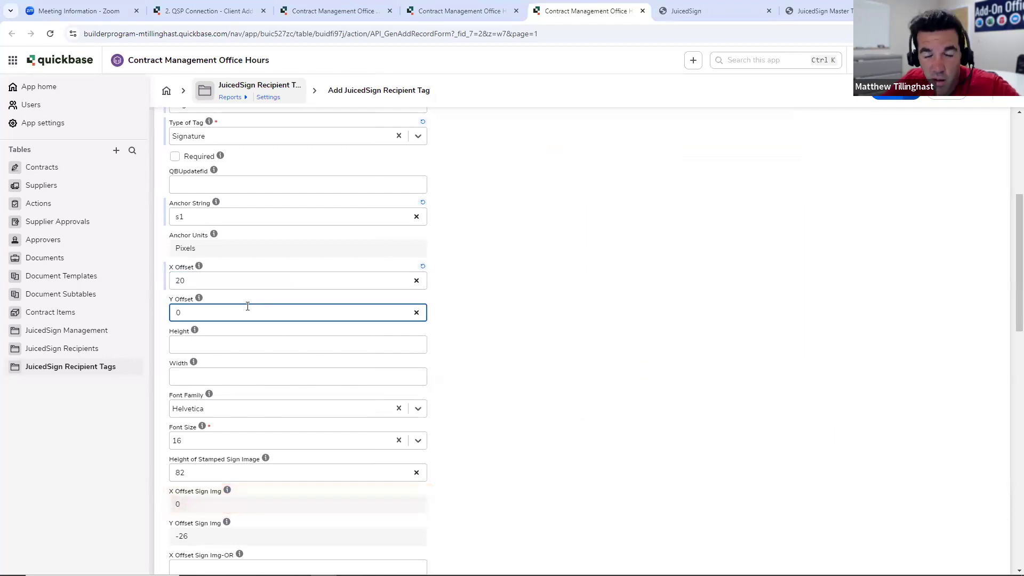
{"action": "key", "text": "BackSpace"}
{"action": "type", "text": "-5"}
Compare against the Word template and leave the Width field blank
{"action": "key", "text": "alt+Tab"}
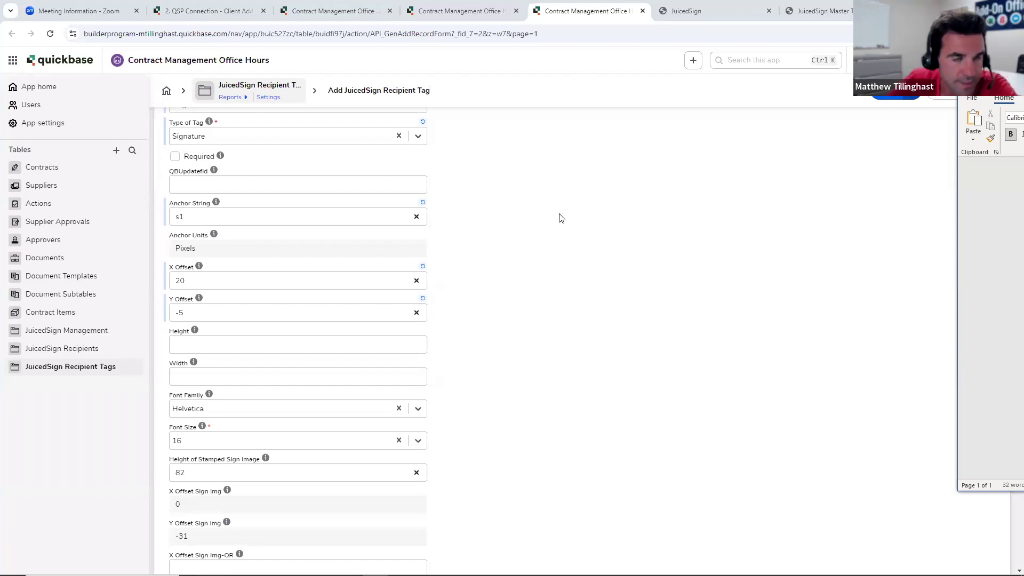
{"action": "scroll", "coordinate": [544, 221], "scroll_direction": "down", "scroll_amount": 1}
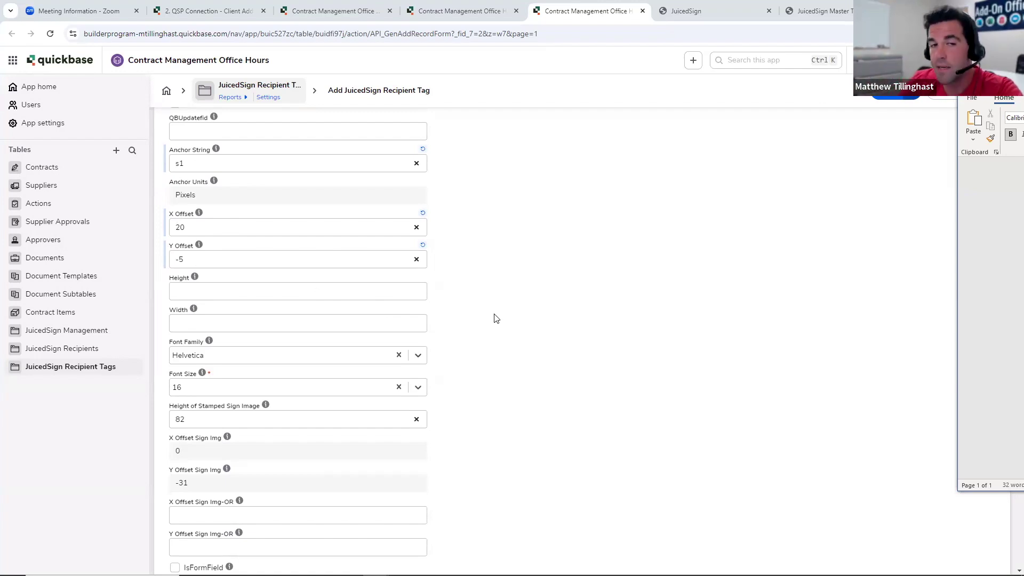
{"action": "left_click", "coordinate": [318, 321]}
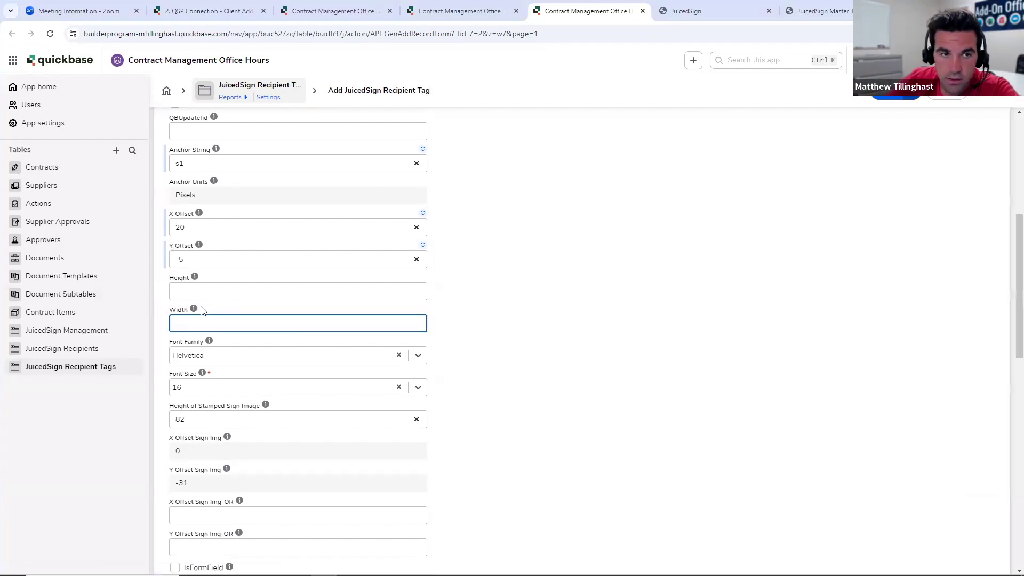
{"action": "mouse_move", "coordinate": [196, 313]}
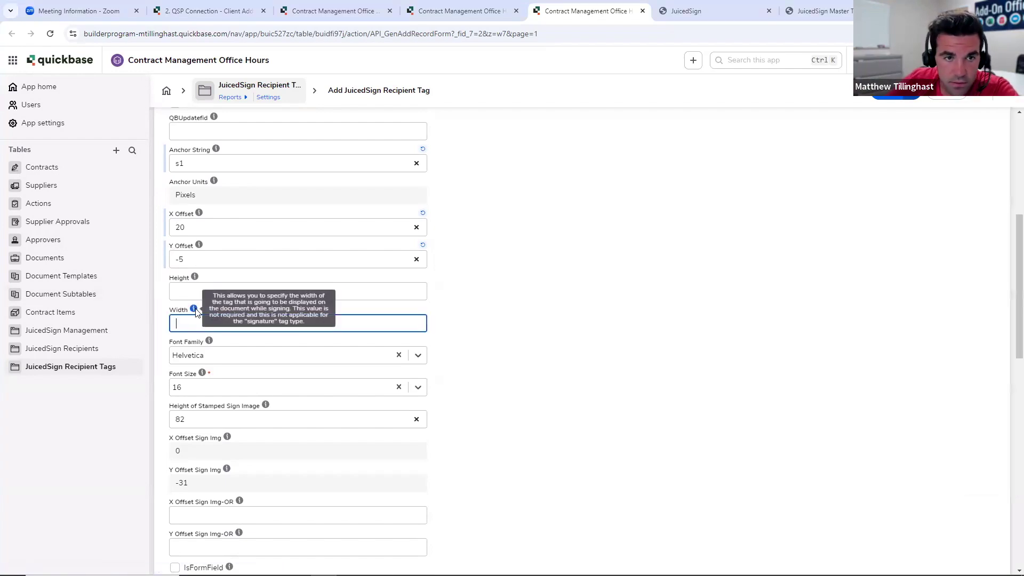
{"action": "left_click", "coordinate": [677, 316]}
{"action": "scroll", "coordinate": [670, 336], "scroll_direction": "down", "scroll_amount": 3}
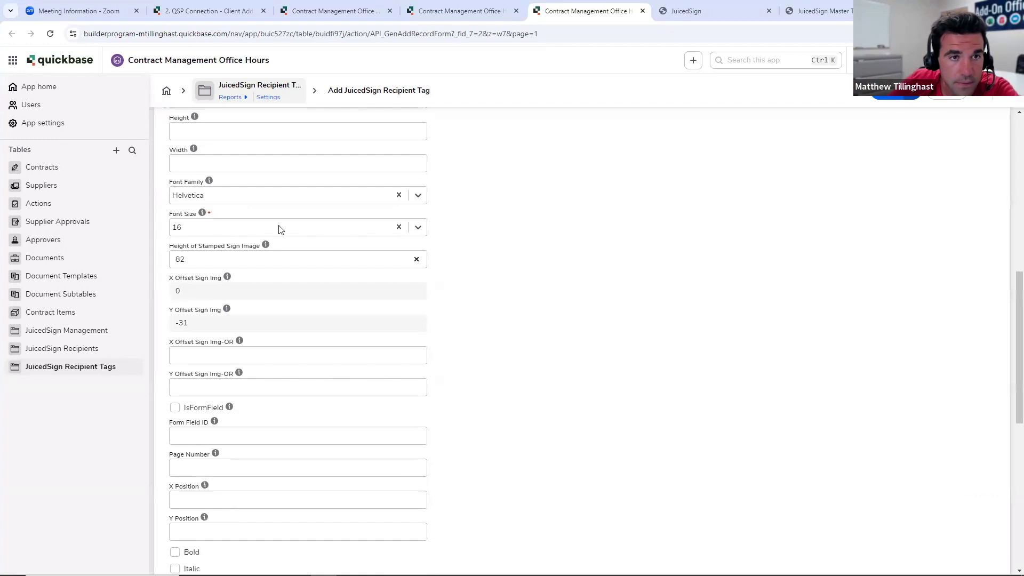
{"action": "scroll", "coordinate": [320, 255], "scroll_direction": "down", "scroll_amount": 6}
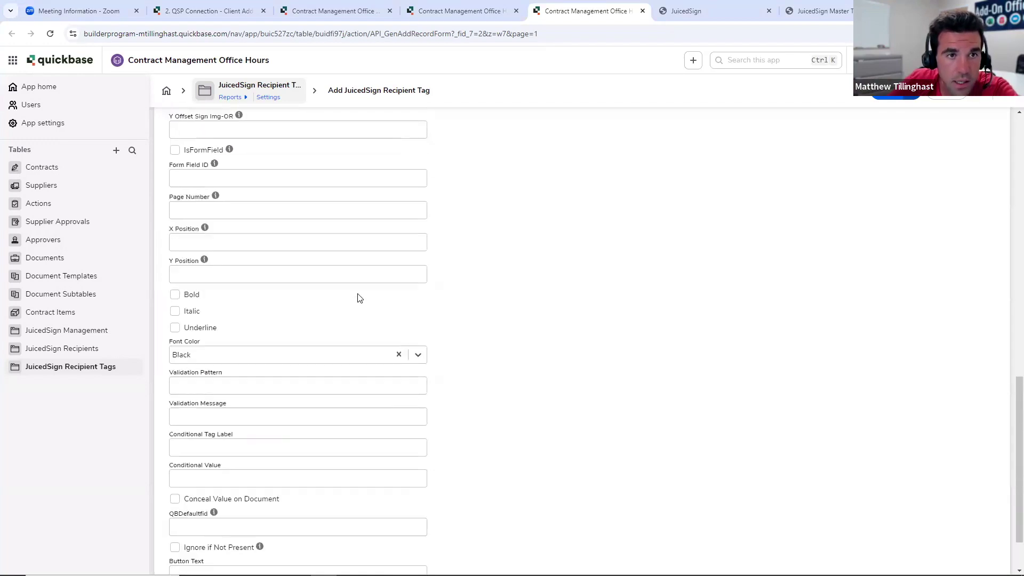
{"action": "scroll", "coordinate": [358, 297], "scroll_direction": "up", "scroll_amount": 8}
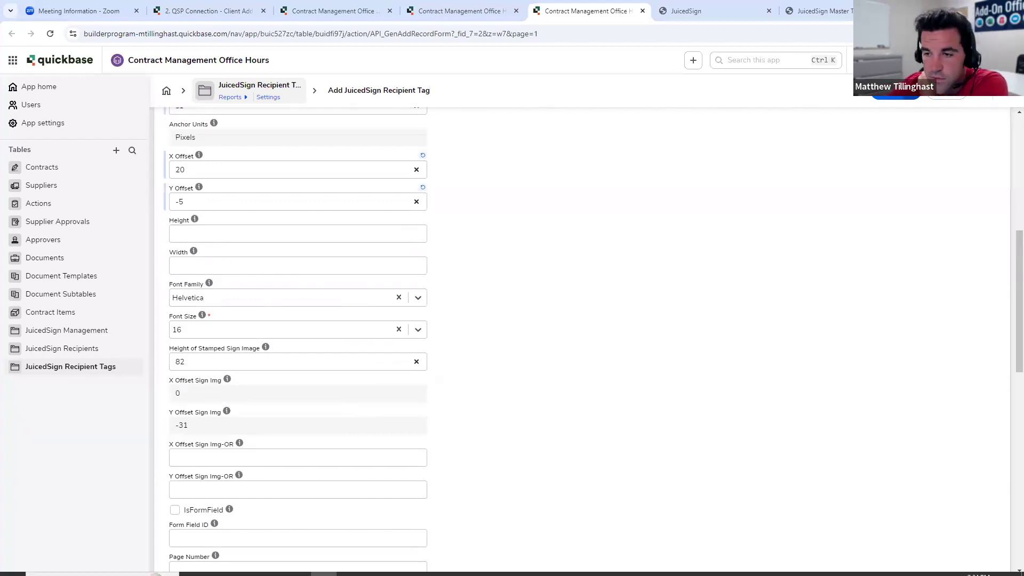
{"action": "scroll", "coordinate": [480, 320], "scroll_direction": "down", "scroll_amount": 3}
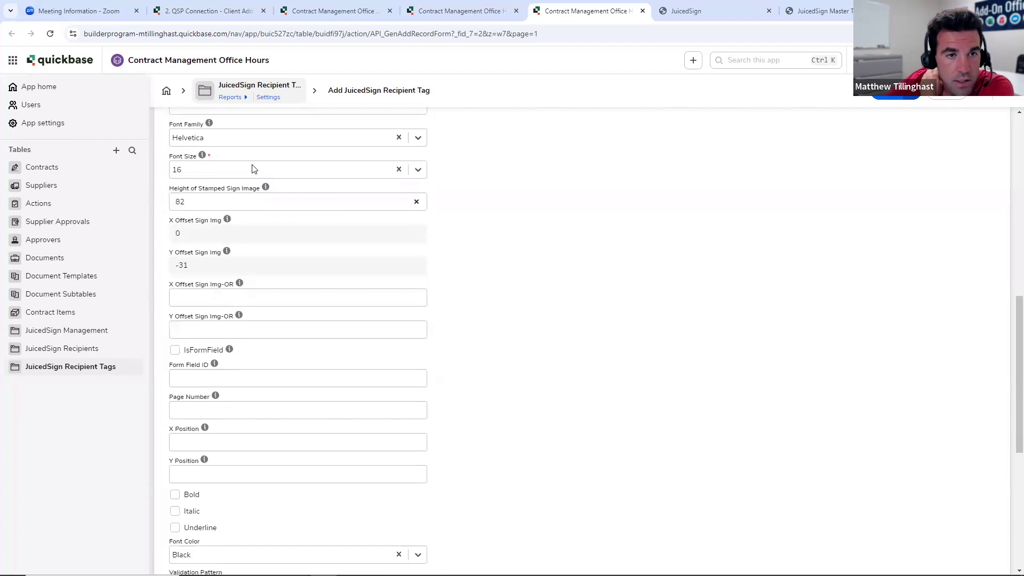
{"action": "scroll", "coordinate": [224, 176], "scroll_direction": "up", "scroll_amount": 1}
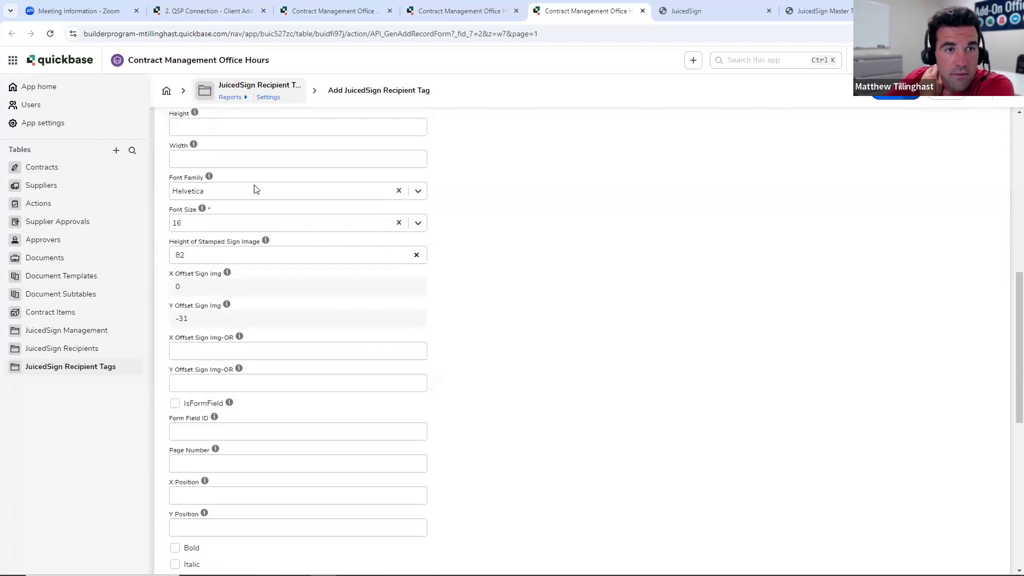
{"action": "scroll", "coordinate": [256, 226], "scroll_direction": "down", "scroll_amount": 1}
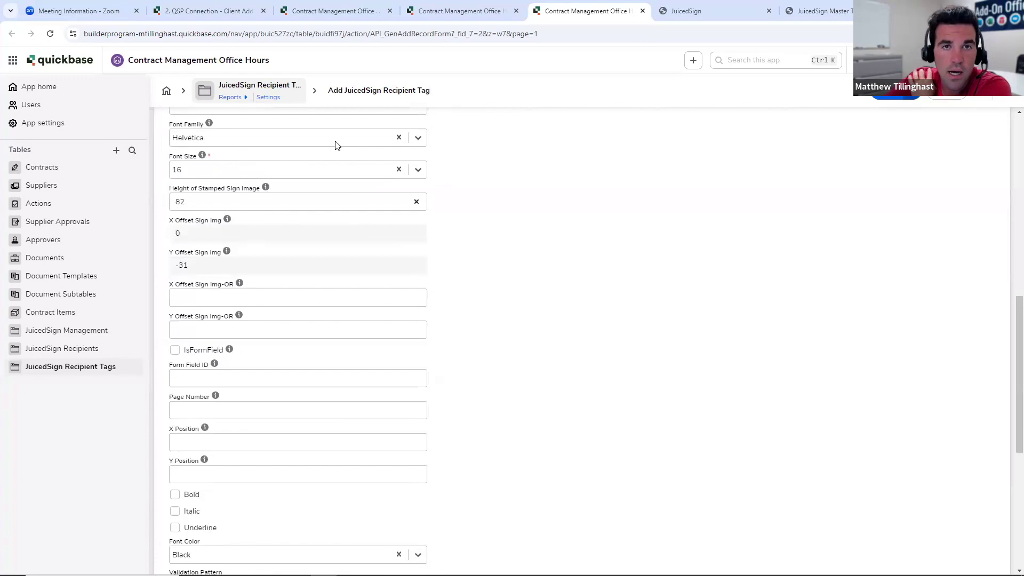
Keep Font Family as Helvetica, review the remaining fields, and save the Signer 1 tag
{"action": "left_click", "coordinate": [415, 138]}
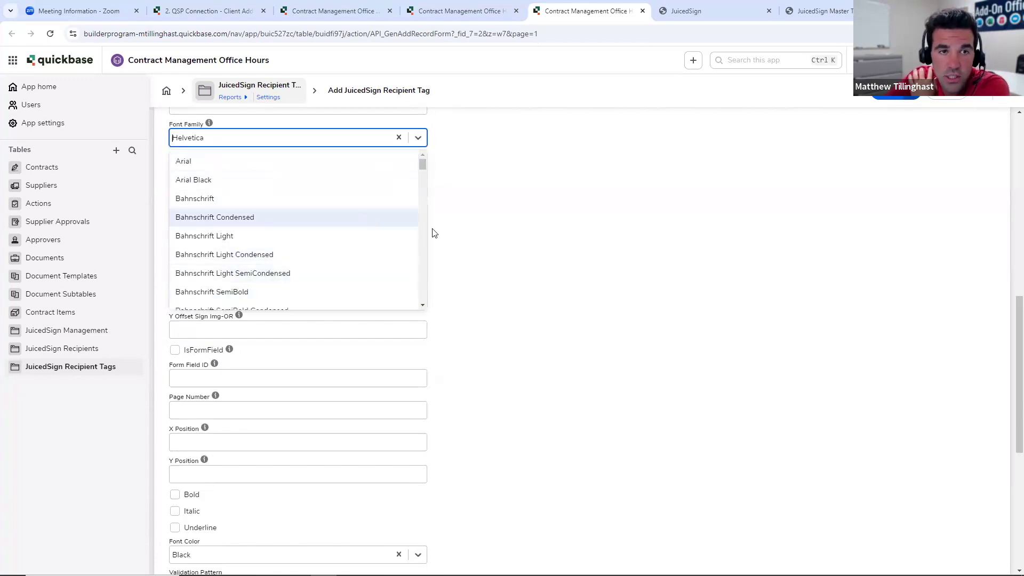
{"action": "left_click", "coordinate": [722, 219]}
{"action": "scroll", "coordinate": [453, 214], "scroll_direction": "down", "scroll_amount": 1}
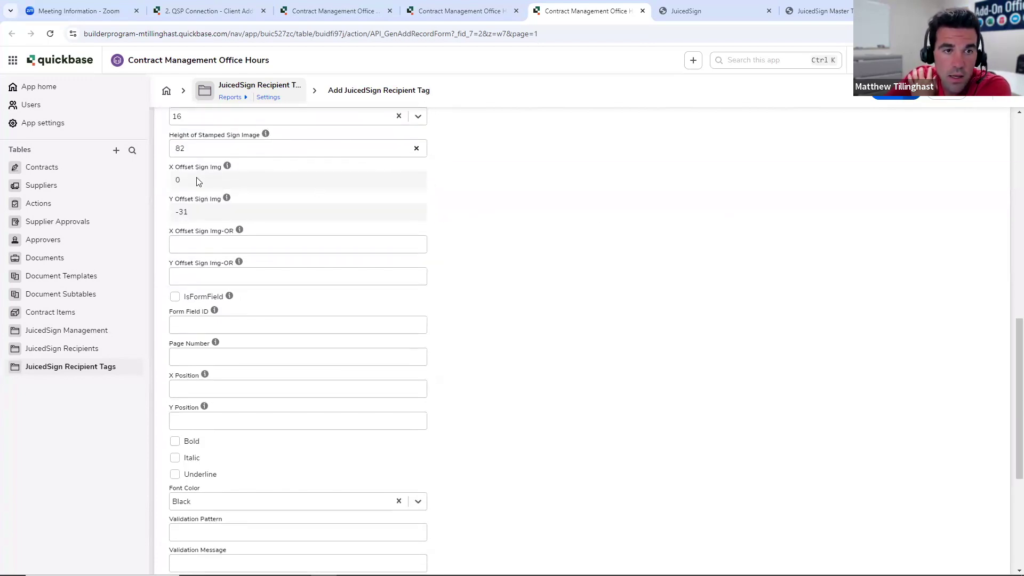
{"action": "scroll", "coordinate": [233, 318], "scroll_direction": "down", "scroll_amount": 1}
{"action": "scroll", "coordinate": [256, 318], "scroll_direction": "down", "scroll_amount": 2}
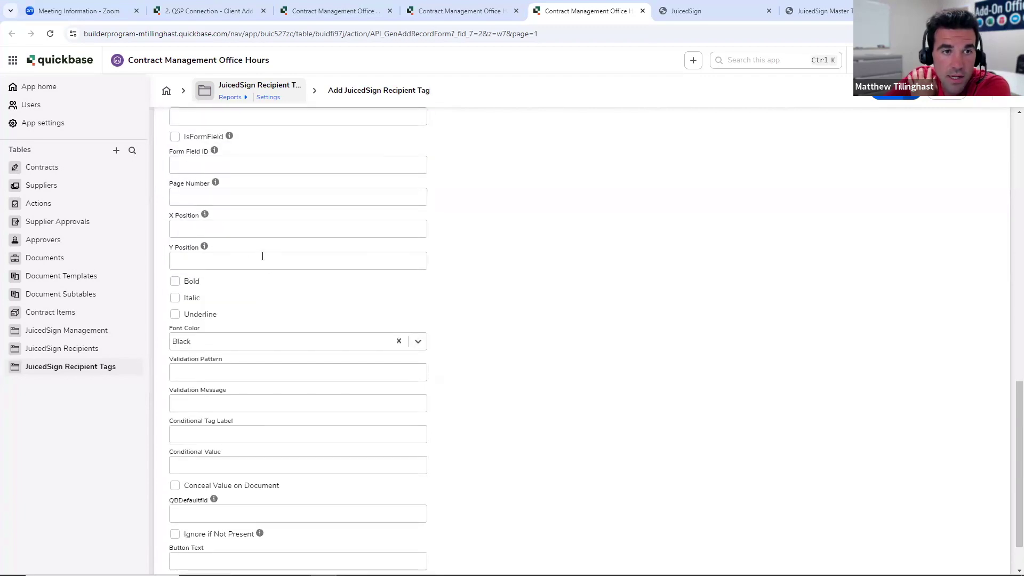
{"action": "mouse_move", "coordinate": [215, 184]}
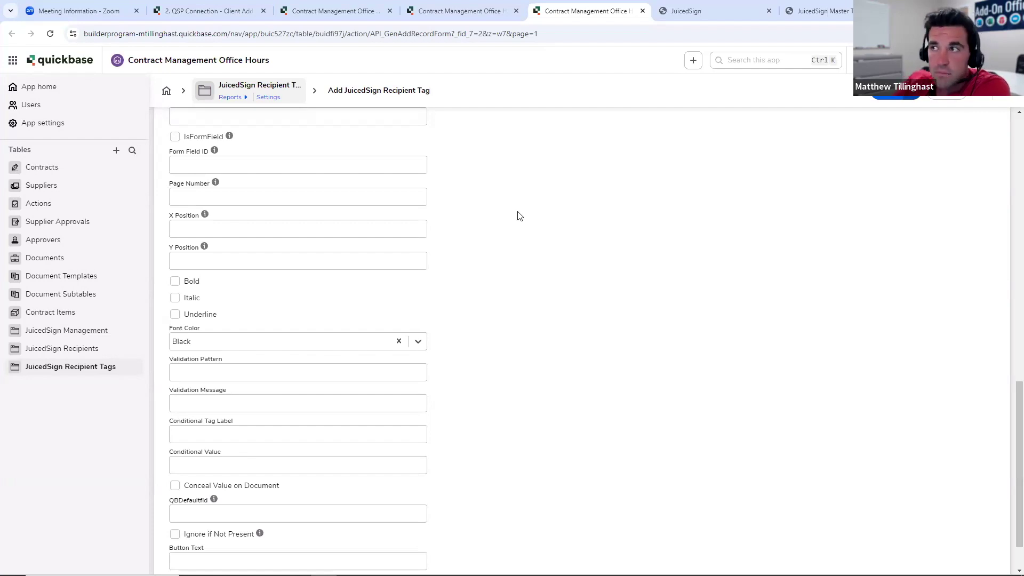
{"action": "scroll", "coordinate": [519, 216], "scroll_direction": "down", "scroll_amount": 1}
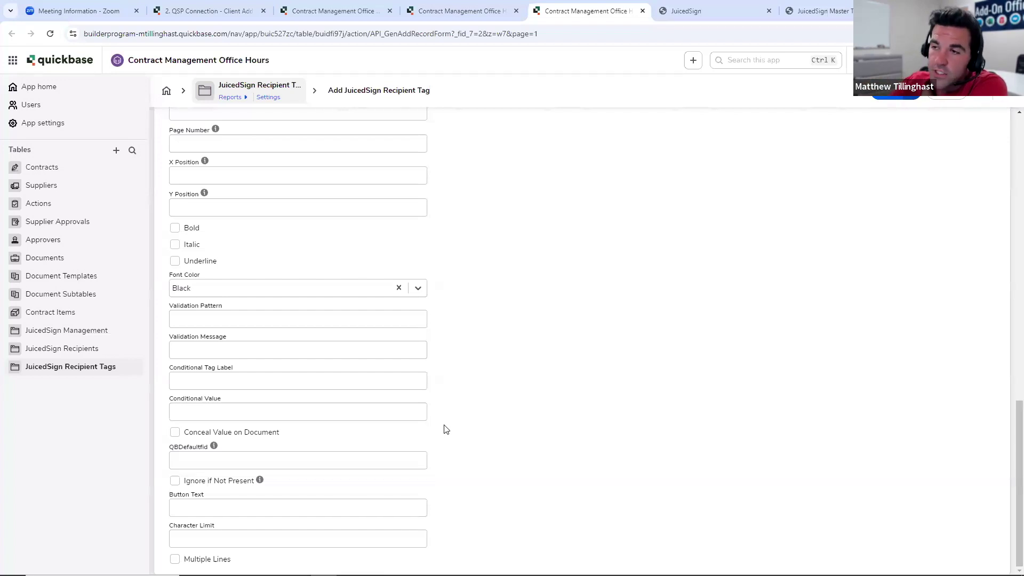
{"action": "scroll", "coordinate": [555, 388], "scroll_direction": "up", "scroll_amount": 12}
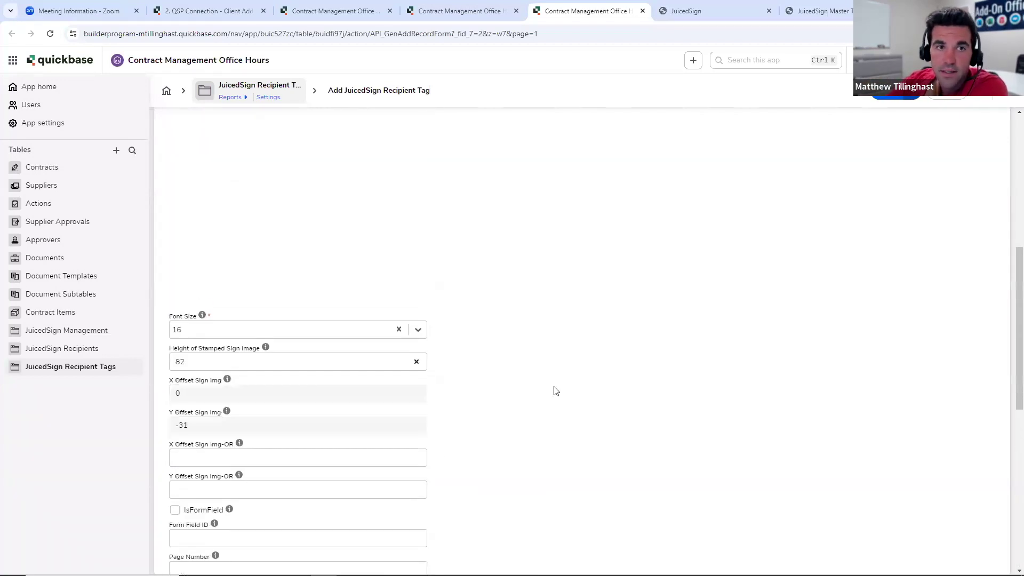
{"action": "scroll", "coordinate": [240, 197], "scroll_direction": "up", "scroll_amount": 1}
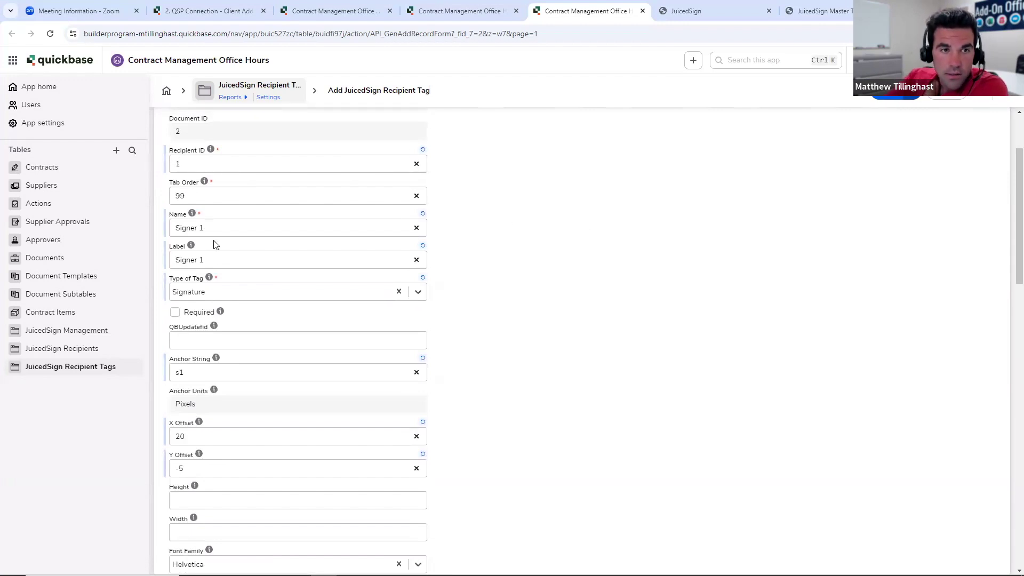
{"action": "left_click", "coordinate": [896, 95]}
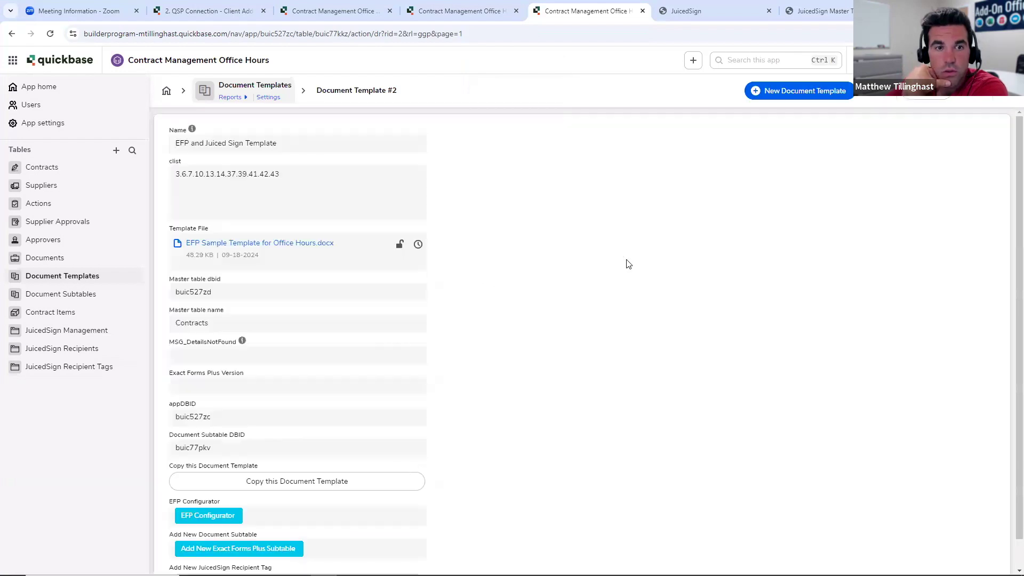
Add a Report element showing the List All recipient-tag report to the form
{"action": "scroll", "coordinate": [629, 265], "scroll_direction": "down", "scroll_amount": 2}
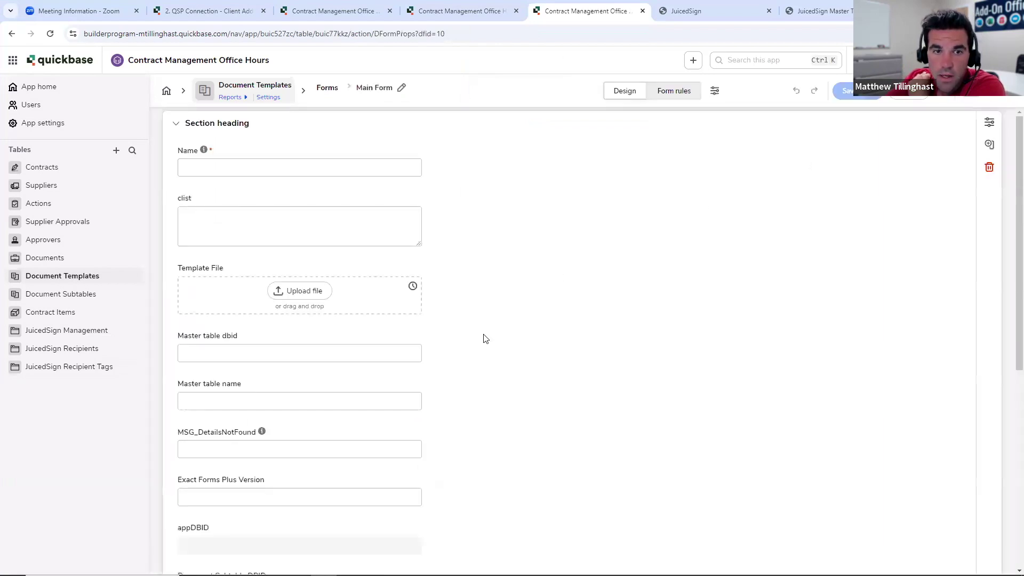
{"action": "scroll", "coordinate": [485, 338], "scroll_direction": "down", "scroll_amount": 7}
{"action": "left_click", "coordinate": [325, 461]}
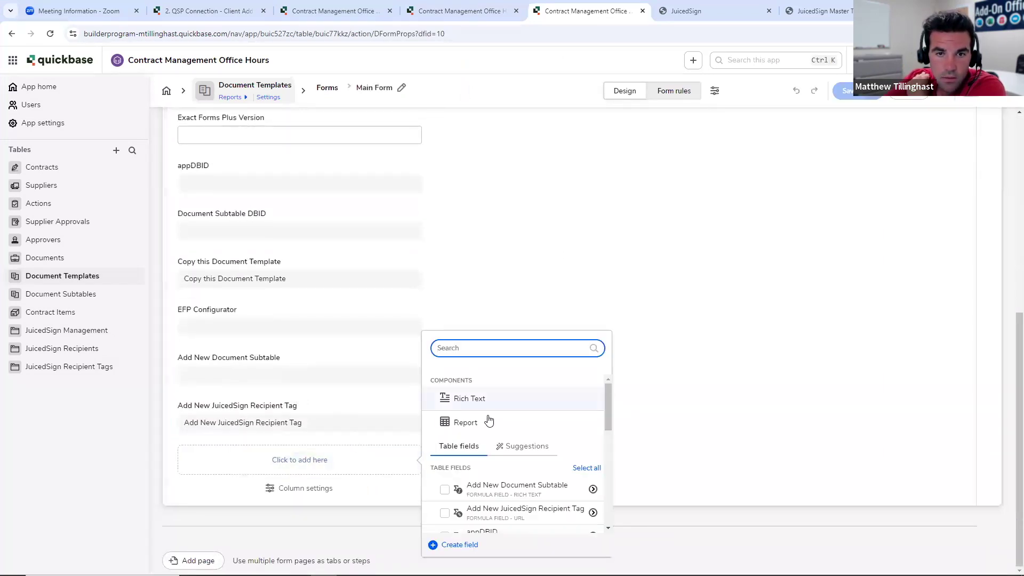
{"action": "left_click", "coordinate": [466, 422]}
{"action": "left_click", "coordinate": [936, 229]}
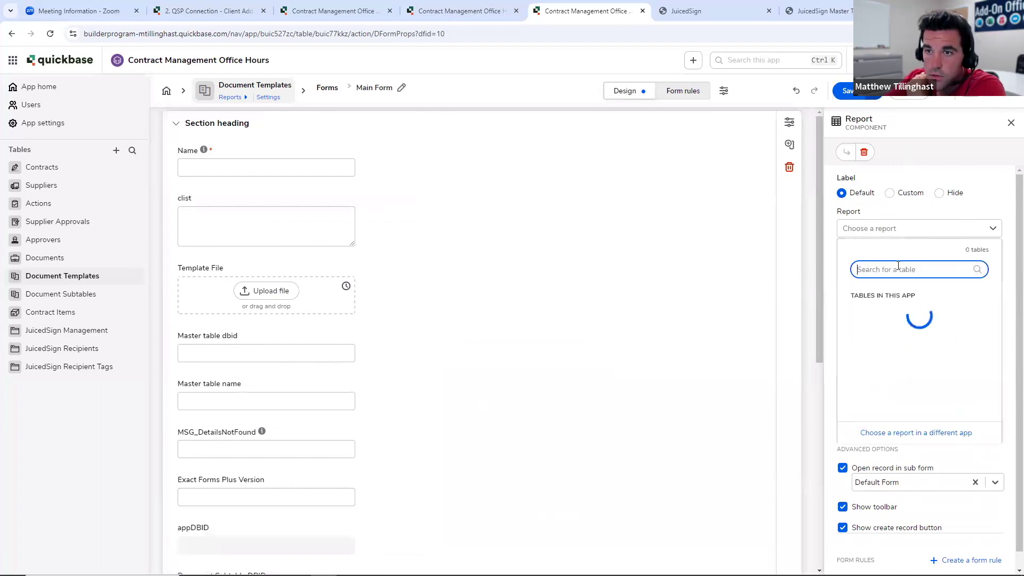
{"action": "scroll", "coordinate": [899, 331], "scroll_direction": "down", "scroll_amount": 3}
{"action": "left_click", "coordinate": [920, 339]}
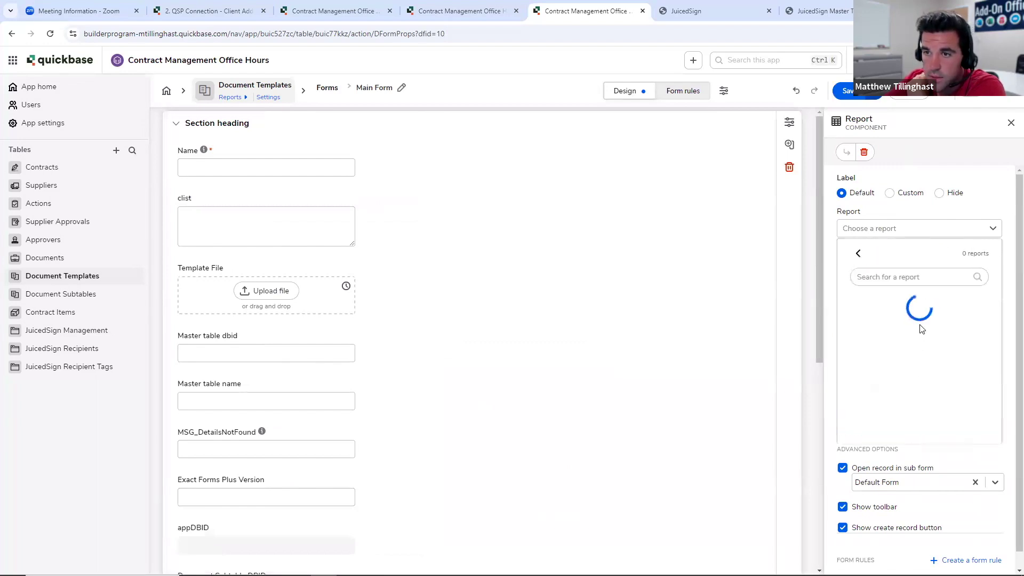
{"action": "left_click", "coordinate": [911, 328]}
{"action": "scroll", "coordinate": [955, 332], "scroll_direction": "down", "scroll_amount": 1}
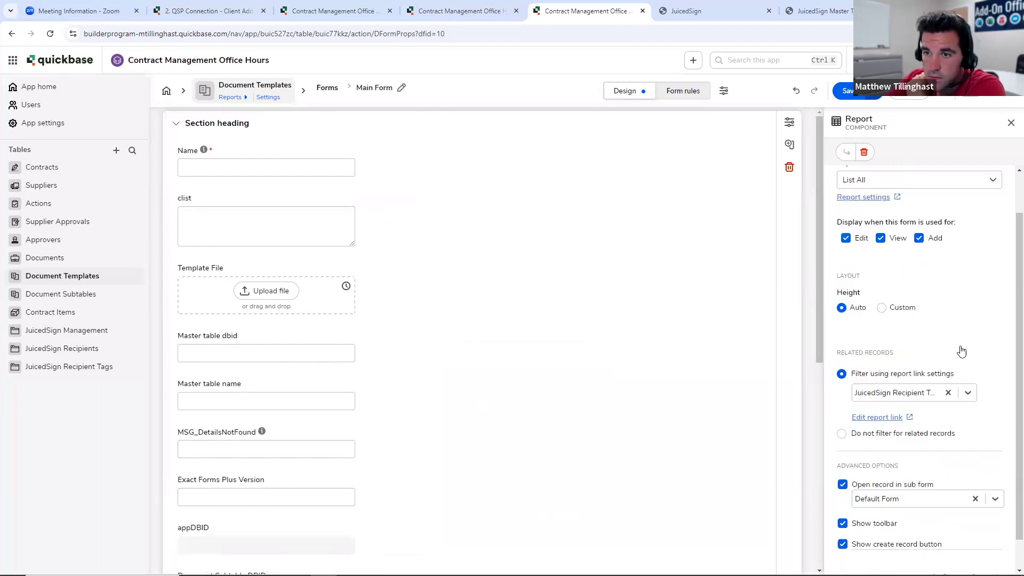
{"action": "scroll", "coordinate": [939, 373], "scroll_direction": "down", "scroll_amount": 1}
{"action": "scroll", "coordinate": [919, 415], "scroll_direction": "up", "scroll_amount": 2}
{"action": "scroll", "coordinate": [456, 366], "scroll_direction": "down", "scroll_amount": 10}
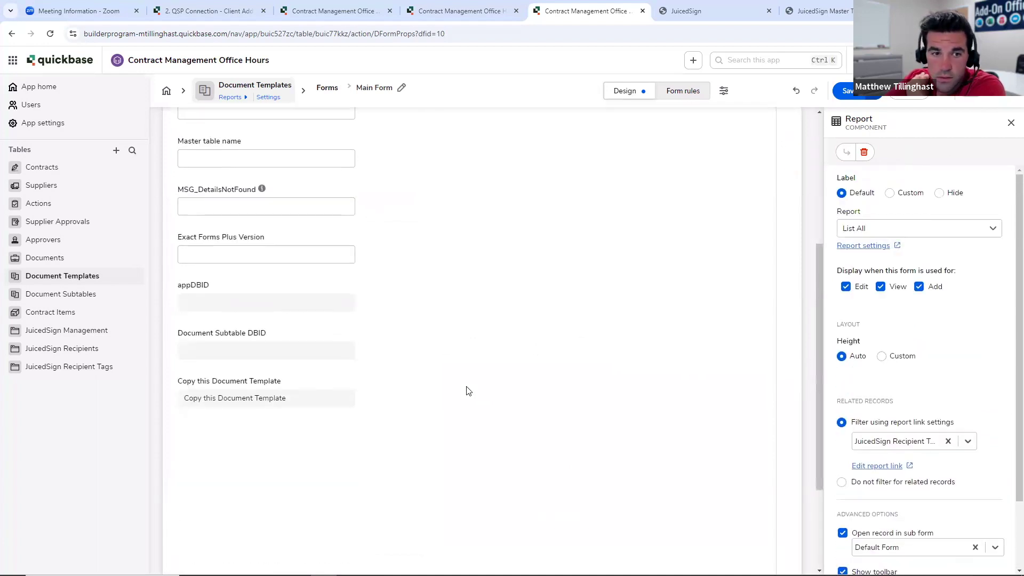
Place the report in the right column at full width and save the form
{"action": "left_click_drag", "start_coordinate": [266, 367], "coordinate": [613, 219]}
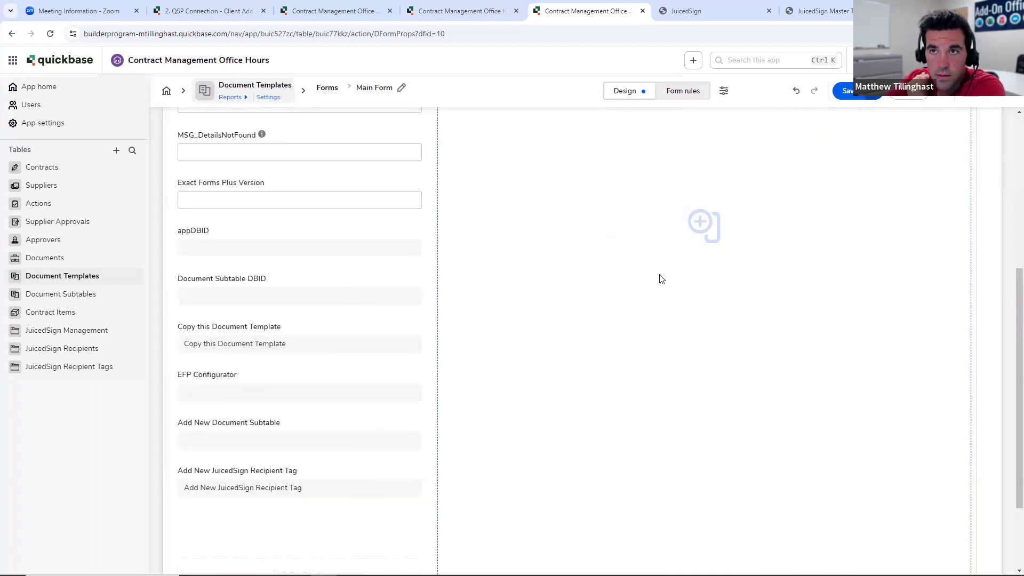
{"action": "scroll", "coordinate": [658, 276], "scroll_direction": "up", "scroll_amount": 4}
{"action": "left_click_drag", "start_coordinate": [833, 140], "coordinate": [968, 137]}
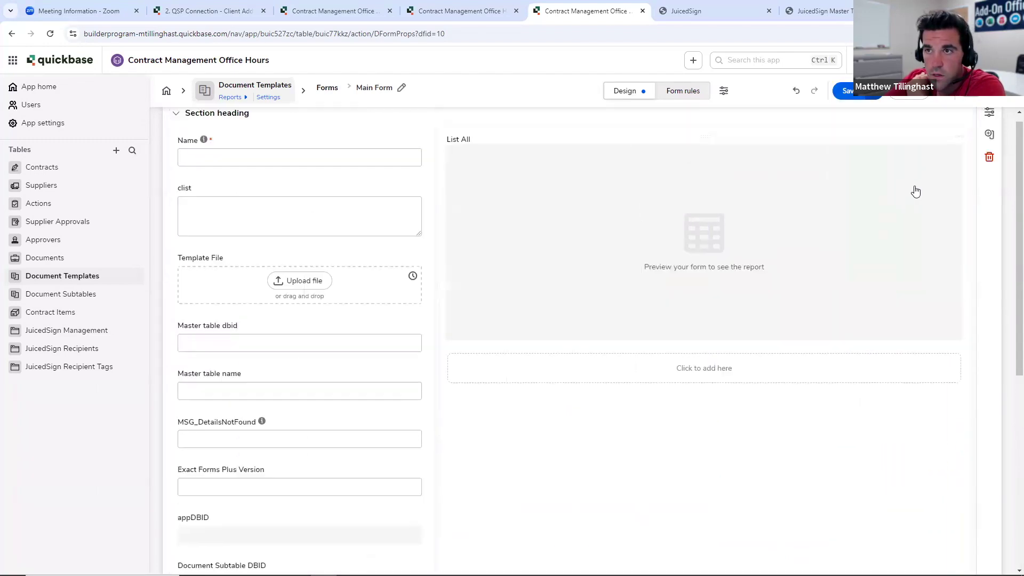
{"action": "left_click", "coordinate": [847, 90]}
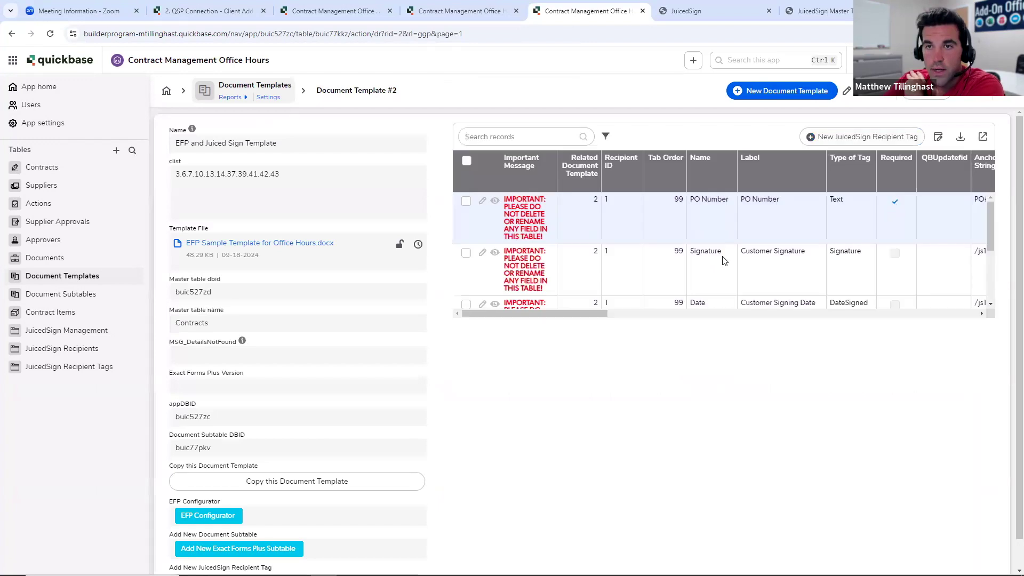
Tick the PO Number and Date recipient tag rows in the embedded table
{"action": "left_click_drag", "start_coordinate": [611, 314], "coordinate": [988, 308]}
{"action": "left_click_drag", "start_coordinate": [934, 328], "coordinate": [553, 337]}
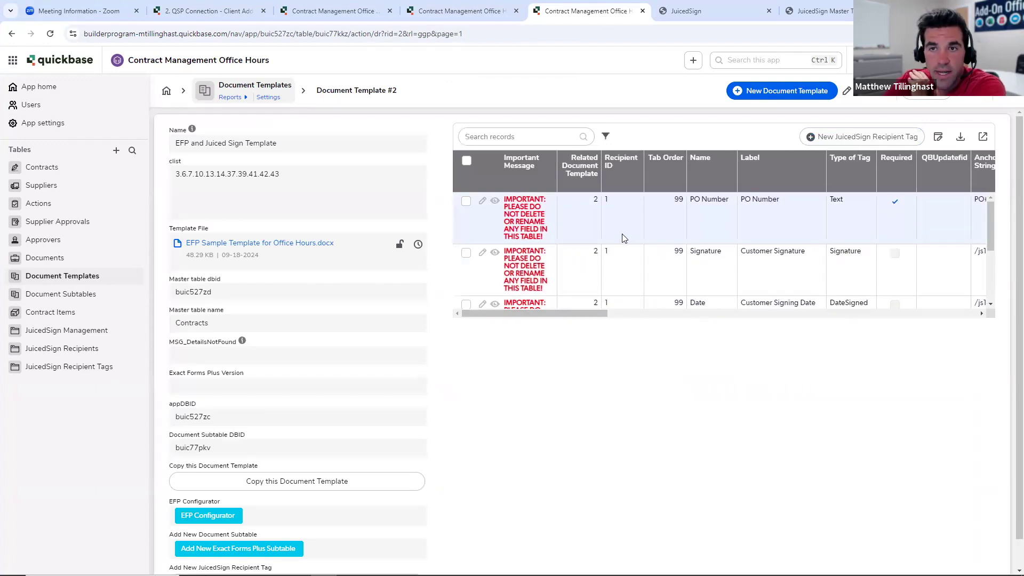
{"action": "left_click", "coordinate": [466, 201]}
{"action": "scroll", "coordinate": [488, 251], "scroll_direction": "down", "scroll_amount": 1}
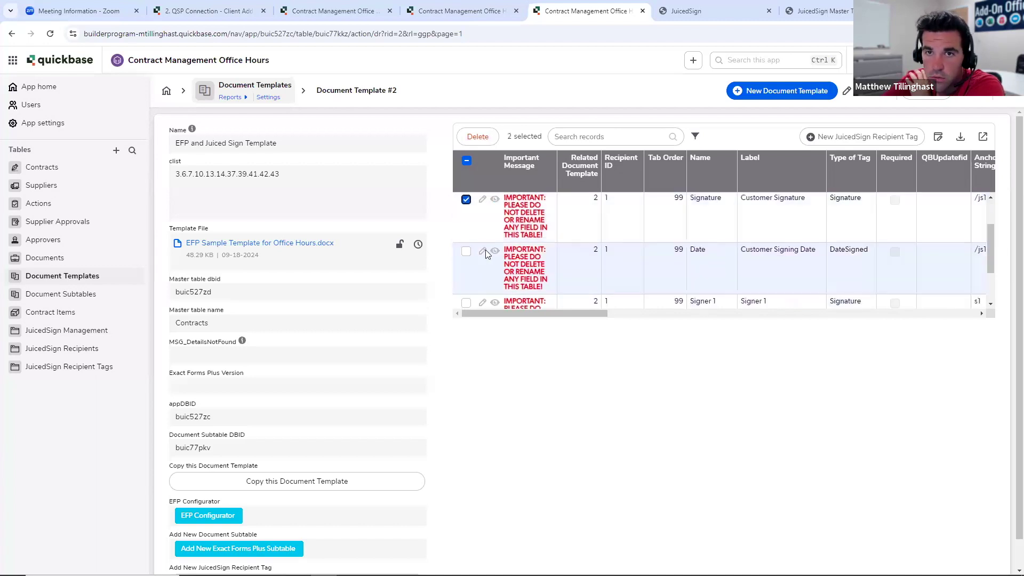
{"action": "left_click", "coordinate": [466, 251]}
{"action": "scroll", "coordinate": [467, 251], "scroll_direction": "down", "scroll_amount": 1}
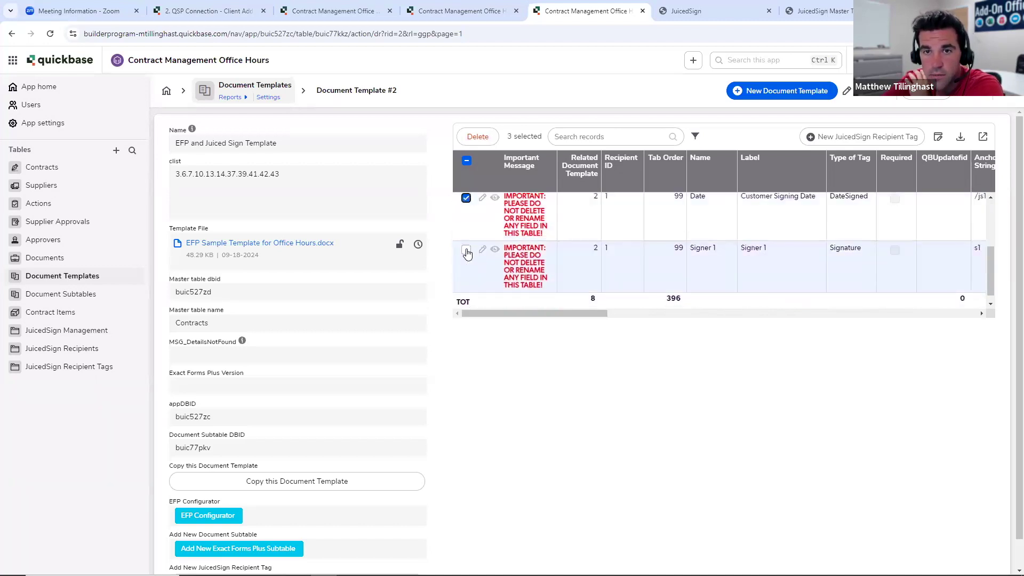
{"action": "scroll", "coordinate": [534, 256], "scroll_direction": "up", "scroll_amount": 2}
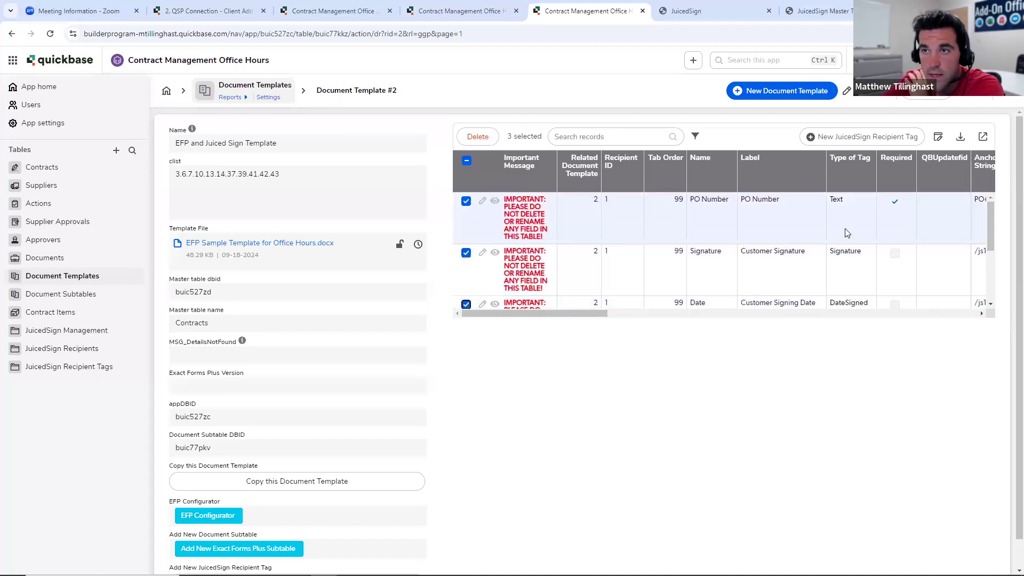
{"action": "scroll", "coordinate": [784, 251], "scroll_direction": "down", "scroll_amount": 3}
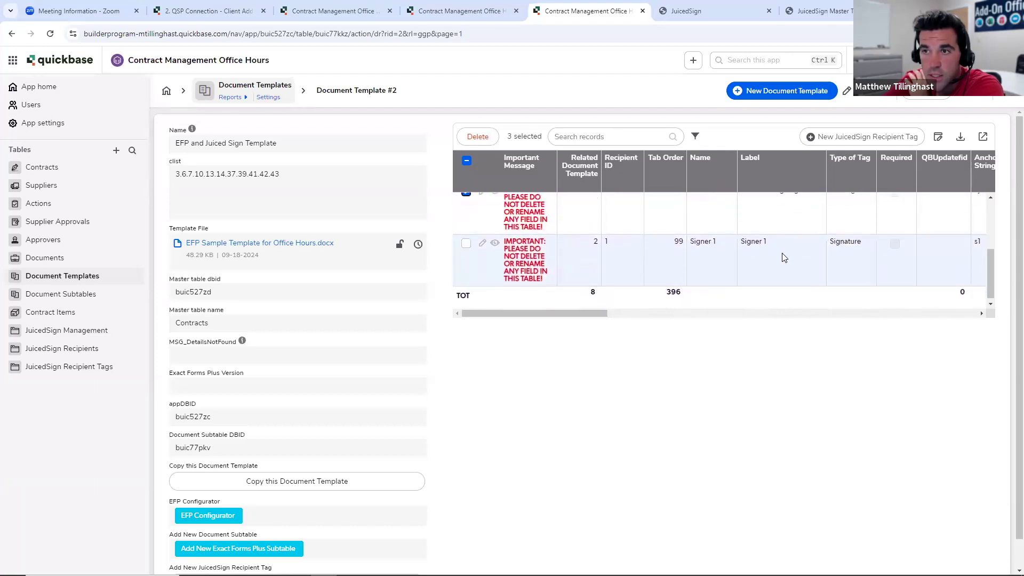
{"action": "scroll", "coordinate": [757, 264], "scroll_direction": "up", "scroll_amount": 3}
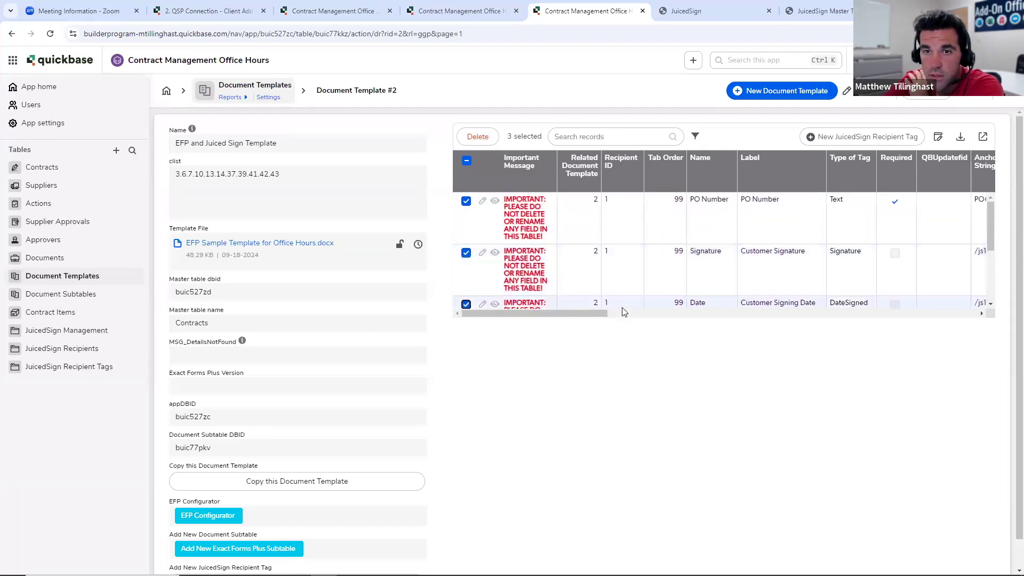
Delete the selected PO Number, Signature and Date tags, confirming the permanent deletion
{"action": "left_click_drag", "start_coordinate": [589, 311], "coordinate": [647, 311]}
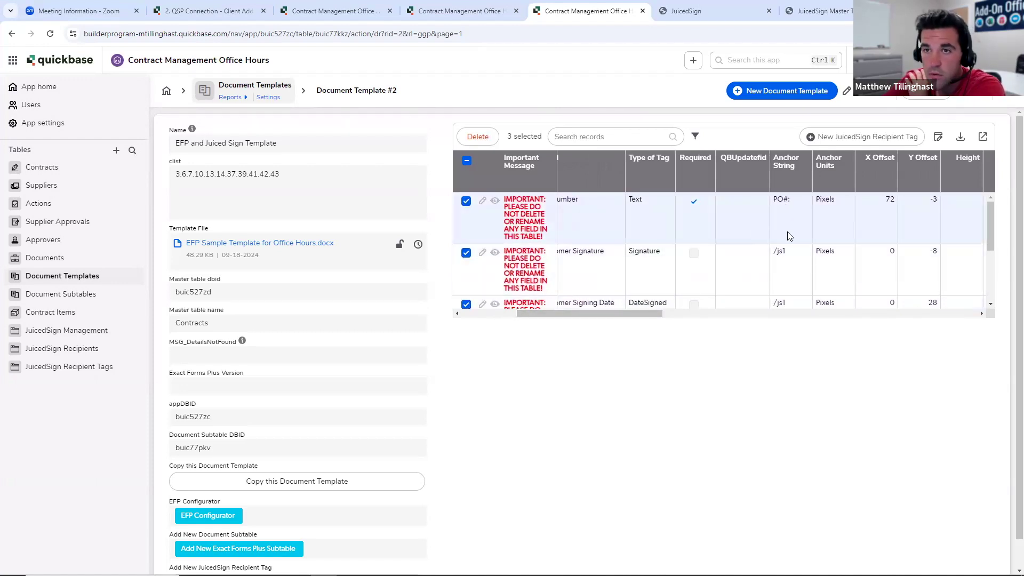
{"action": "scroll", "coordinate": [785, 207], "scroll_direction": "down", "scroll_amount": 3}
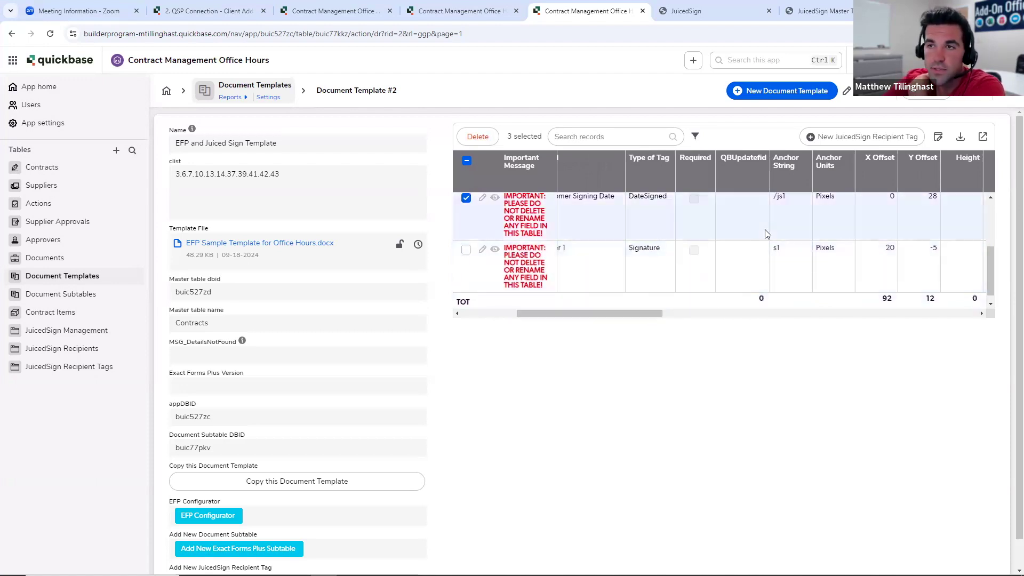
{"action": "scroll", "coordinate": [649, 319], "scroll_direction": "down", "scroll_amount": 1}
{"action": "scroll", "coordinate": [584, 314], "scroll_direction": "left", "scroll_amount": 4}
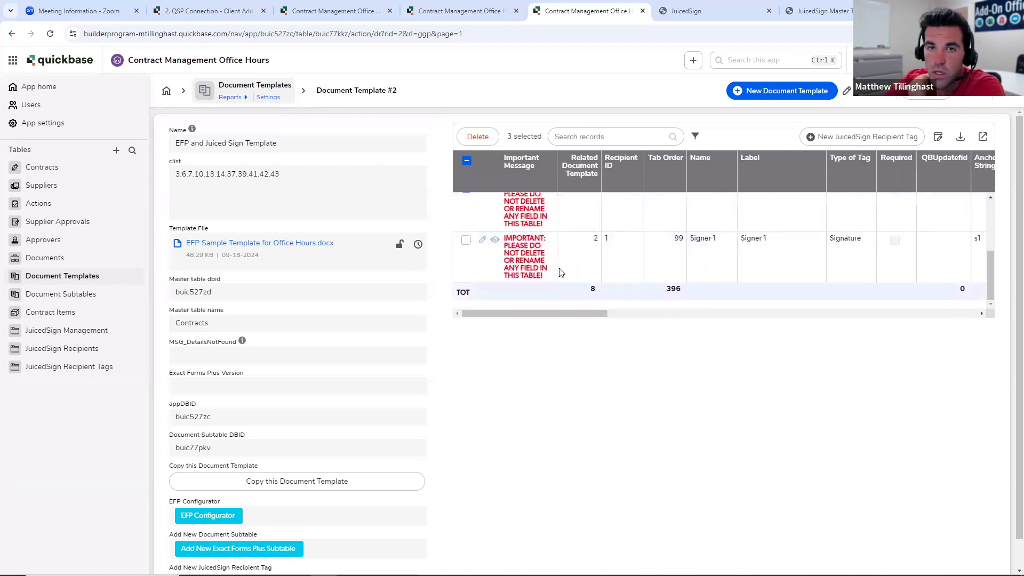
{"action": "scroll", "coordinate": [561, 255], "scroll_direction": "up", "scroll_amount": 3}
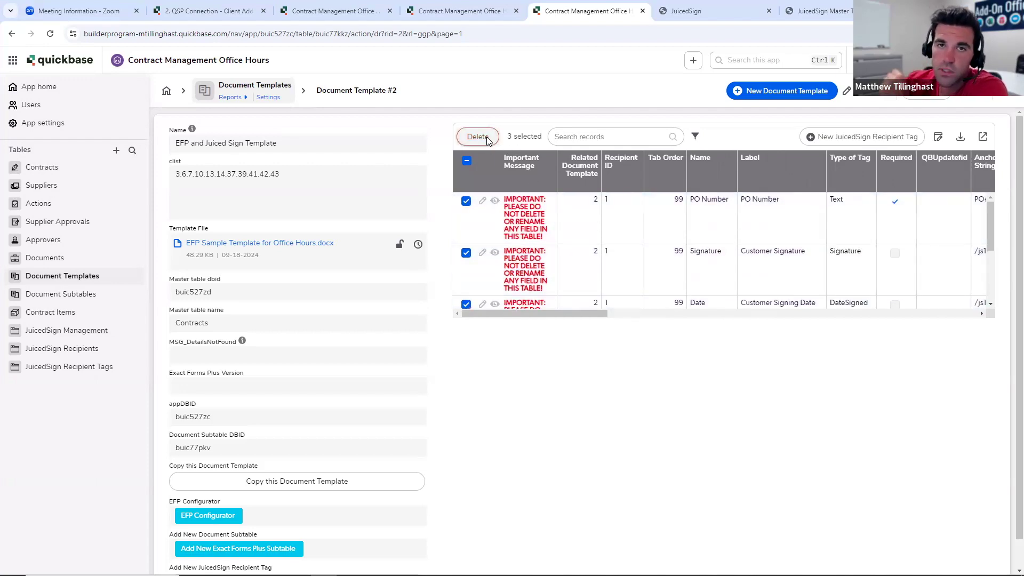
{"action": "left_click", "coordinate": [486, 138]}
{"action": "left_click", "coordinate": [581, 342]}
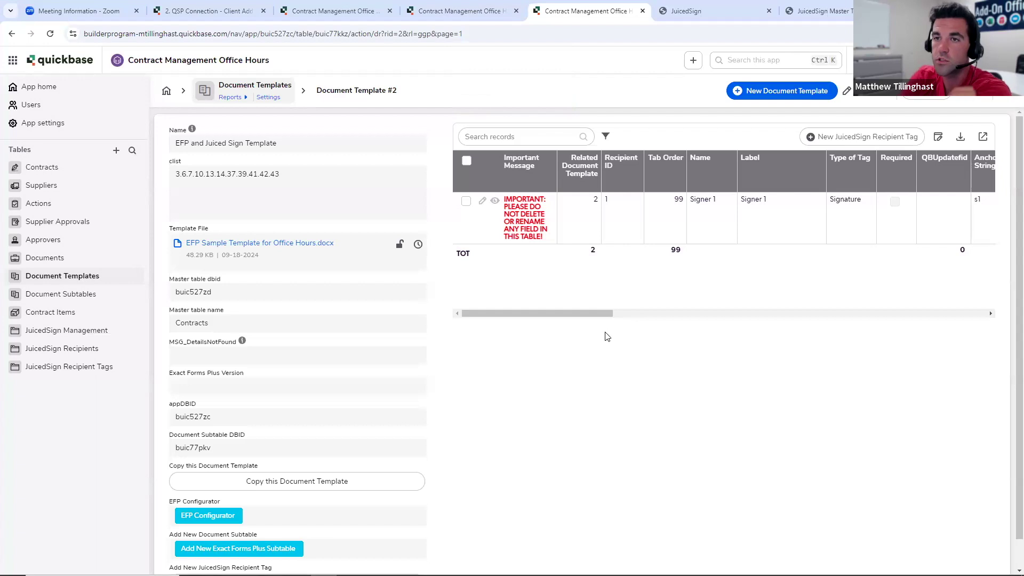
Preview the Signer 1 tag, then open record #4 from the JuicedSign Recipient Tags table
{"action": "left_click", "coordinate": [495, 202]}
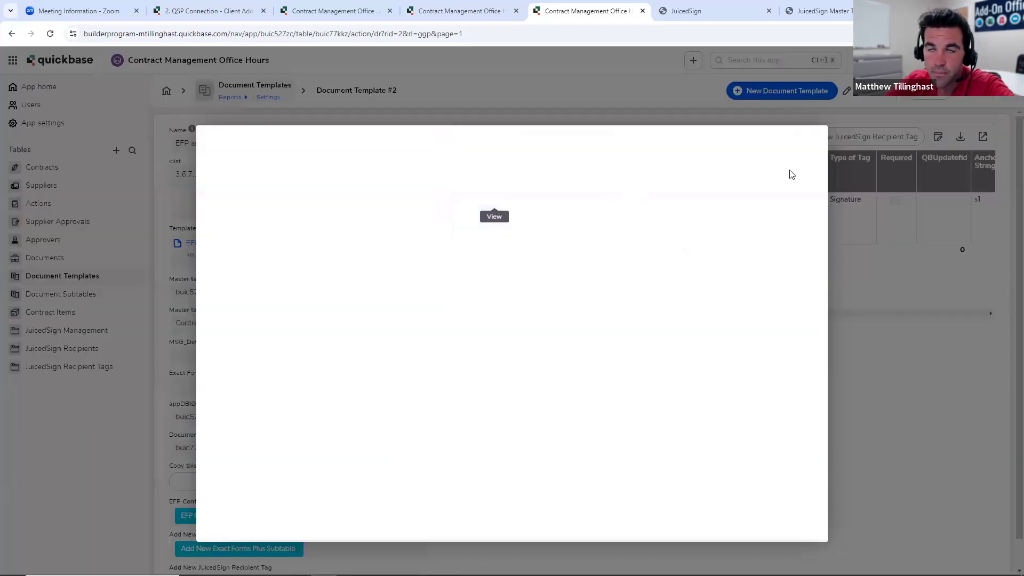
{"action": "left_click", "coordinate": [803, 147]}
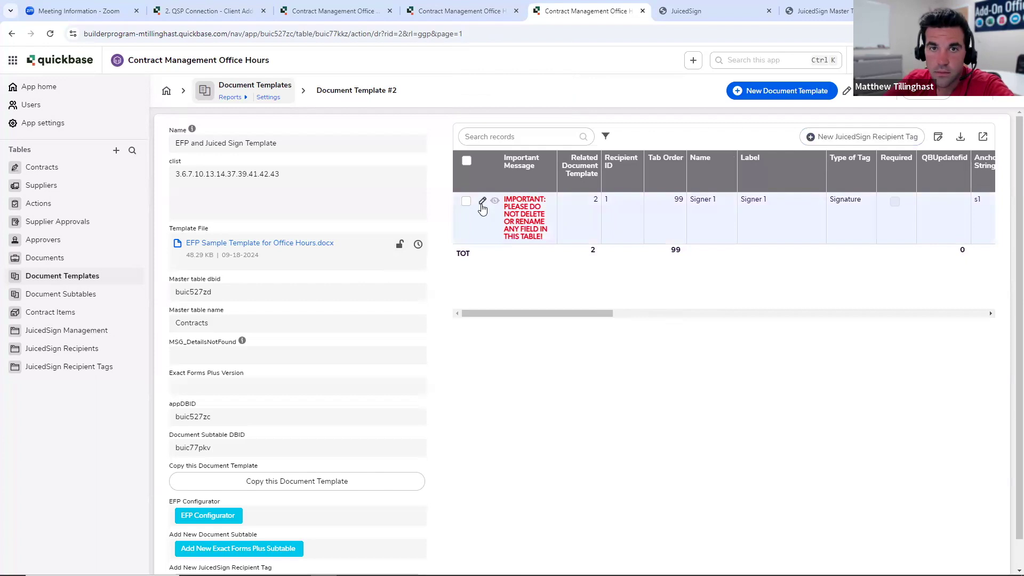
{"action": "left_click", "coordinate": [502, 234]}
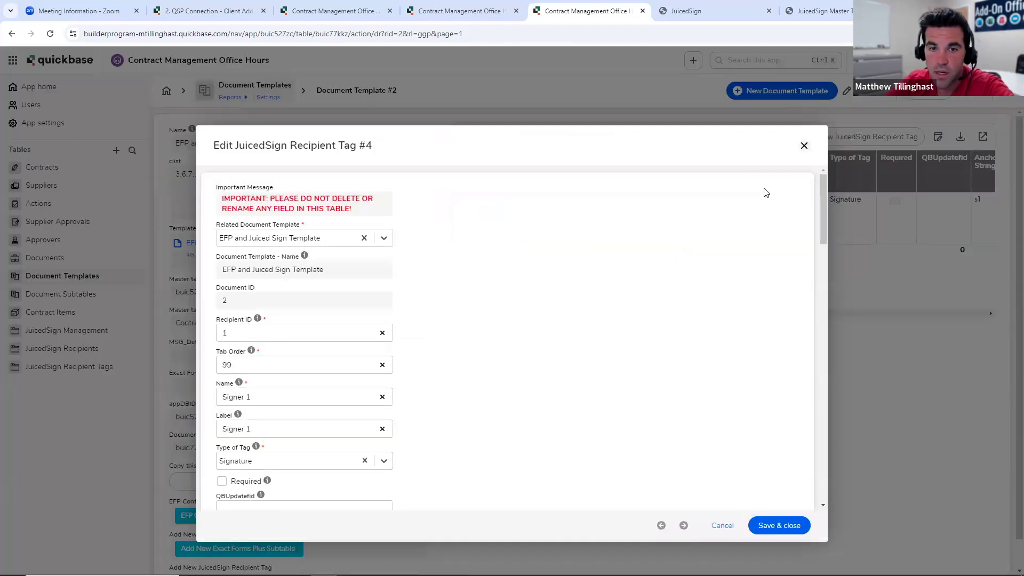
{"action": "scroll", "coordinate": [731, 288], "scroll_direction": "down", "scroll_amount": 10}
{"action": "left_click", "coordinate": [805, 144]}
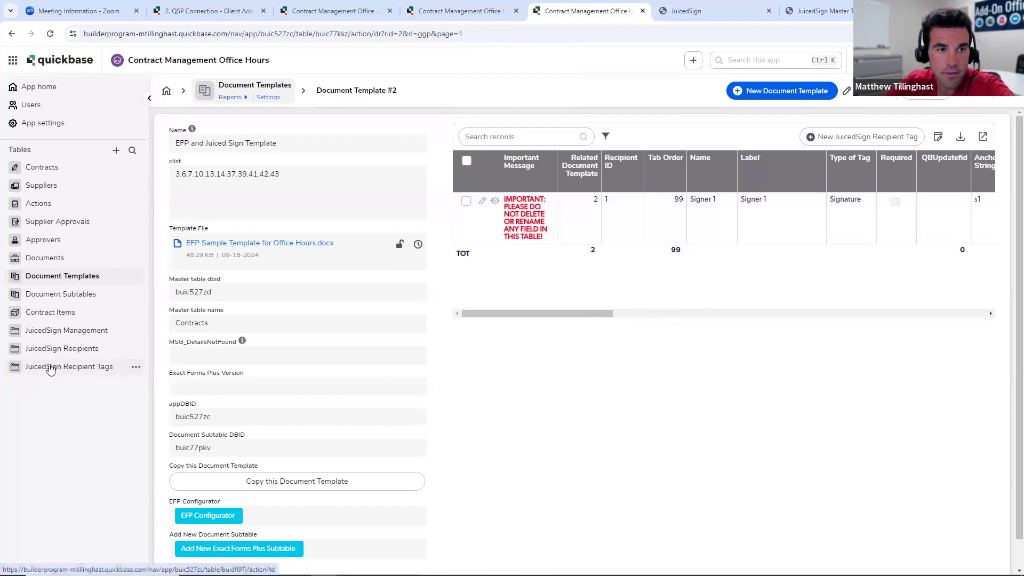
{"action": "left_click", "coordinate": [50, 369]}
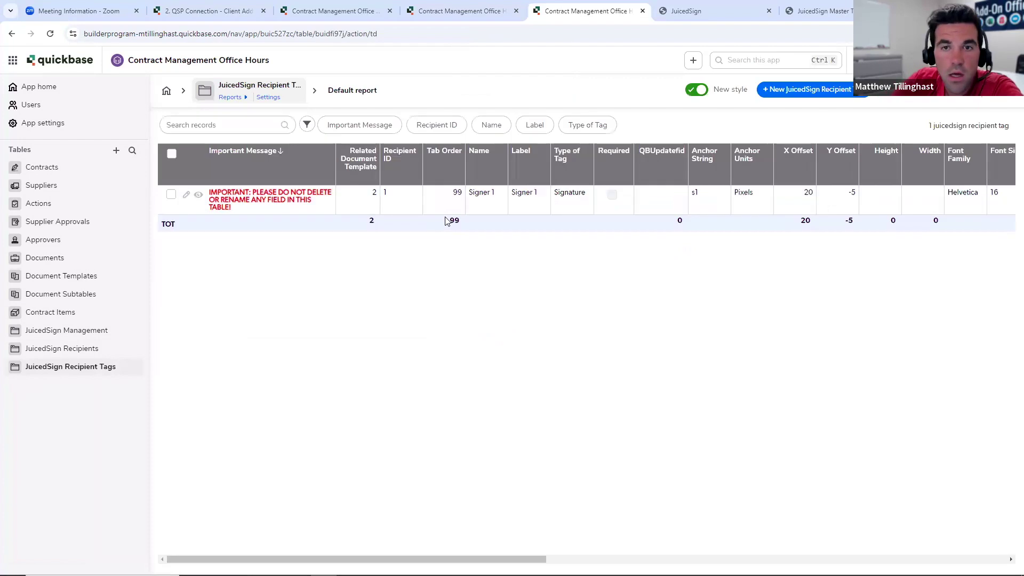
{"action": "left_click", "coordinate": [200, 195]}
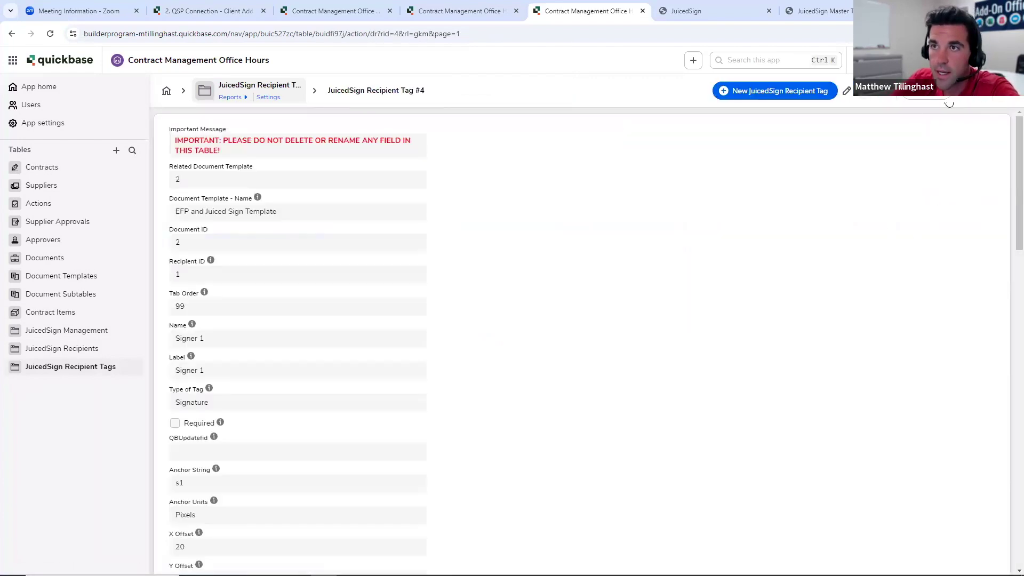
Duplicate the Signer 1 tag and change the copy's Recipient ID to 2
{"action": "left_click", "coordinate": [879, 91]}
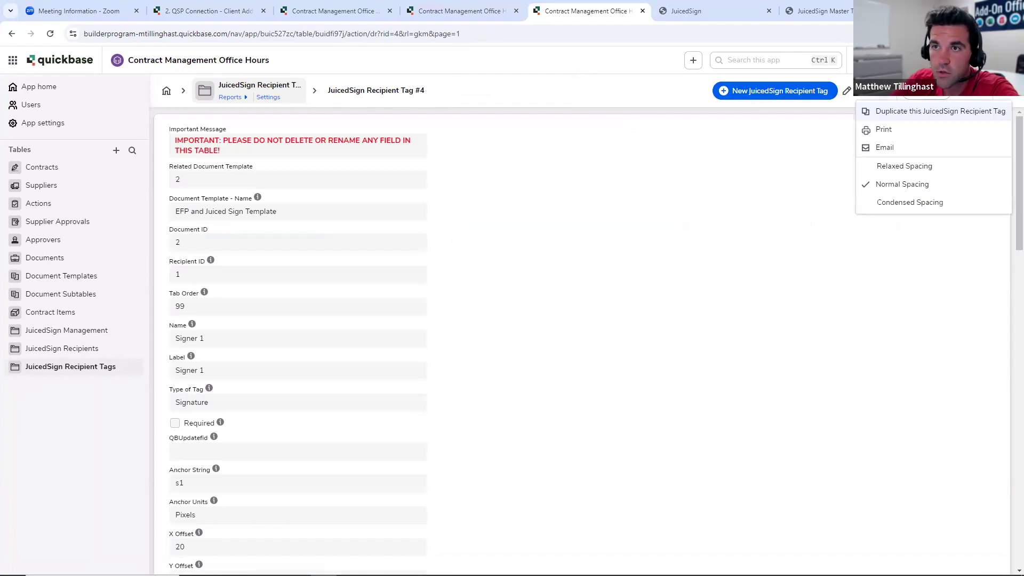
{"action": "left_click", "coordinate": [891, 116]}
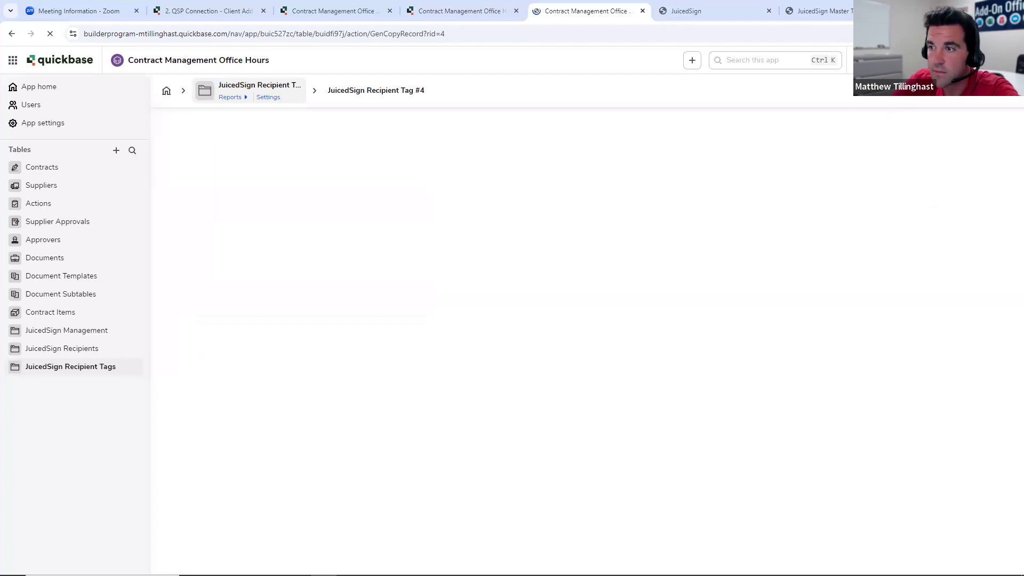
{"action": "key", "text": "alt+Tab"}
{"action": "left_click_drag", "start_coordinate": [1013, 80], "coordinate": [342, 77]}
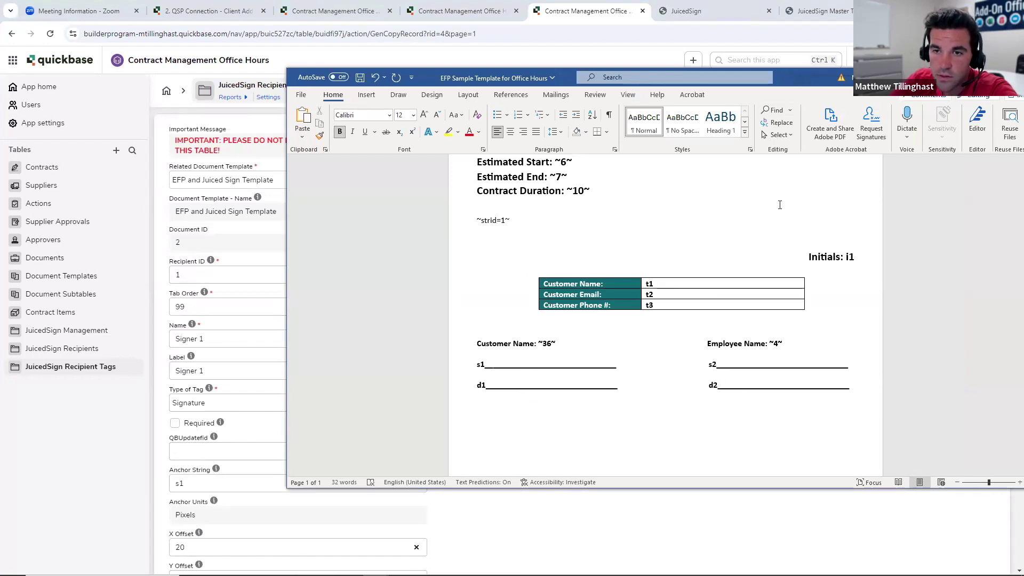
{"action": "left_click", "coordinate": [981, 78]}
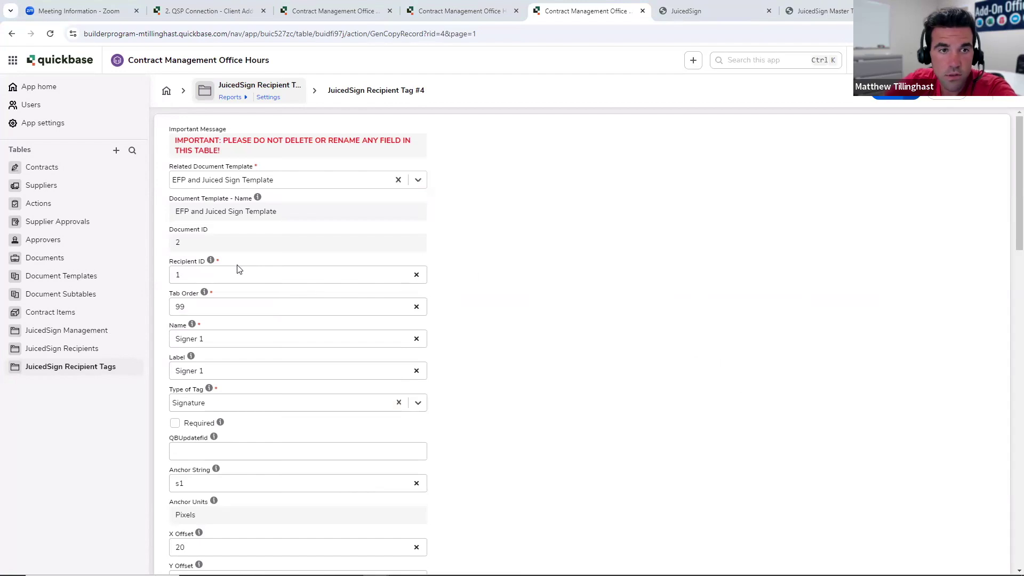
{"action": "left_click", "coordinate": [216, 279]}
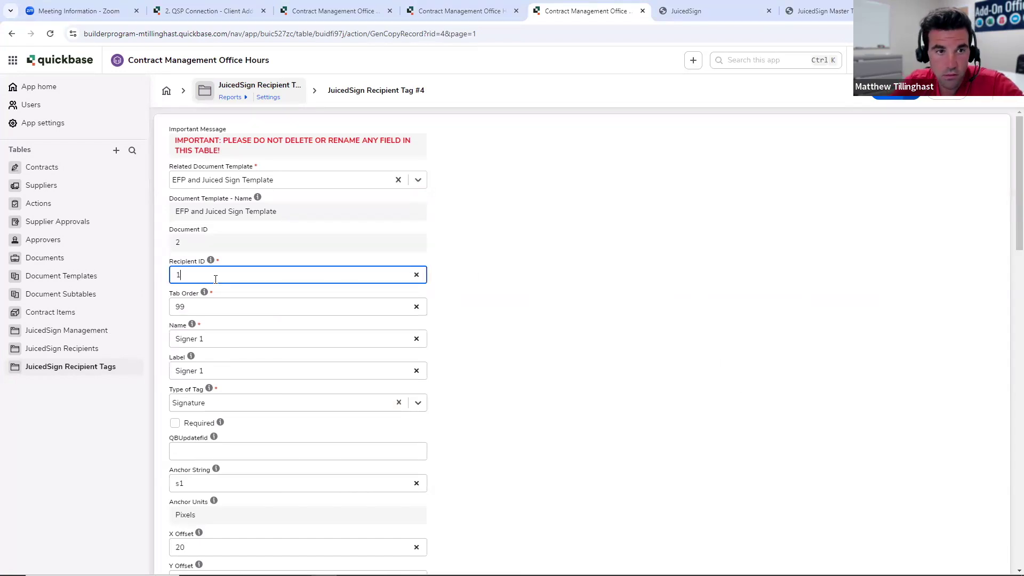
{"action": "key", "text": "BackSpace"}
{"action": "type", "text": "2"}
{"action": "scroll", "coordinate": [247, 304], "scroll_direction": "down", "scroll_amount": 1}
Rename Name and Label to 'Signer 2', set Anchor String to s2, and save
{"action": "left_click", "coordinate": [216, 297]}
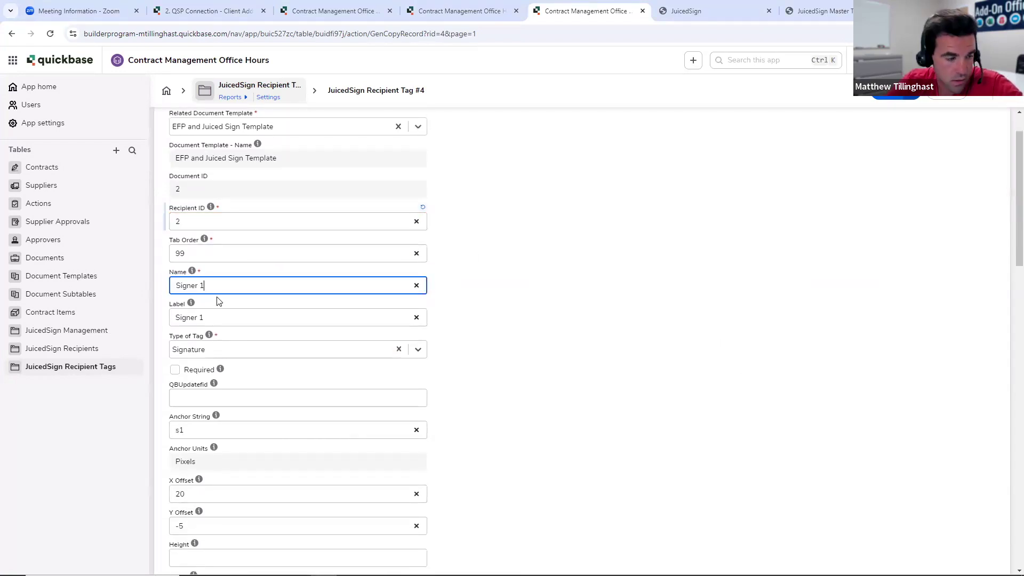
{"action": "key", "text": "BackSpace"}
{"action": "type", "text": "2"}
{"action": "left_click", "coordinate": [259, 318]}
{"action": "key", "text": "BackSpace"}
{"action": "type", "text": "2"}
{"action": "scroll", "coordinate": [230, 347], "scroll_direction": "down", "scroll_amount": 1}
{"action": "left_click", "coordinate": [204, 377]}
{"action": "key", "text": "BackSpace"}
{"action": "type", "text": "2"}
{"action": "scroll", "coordinate": [315, 350], "scroll_direction": "down", "scroll_amount": 4}
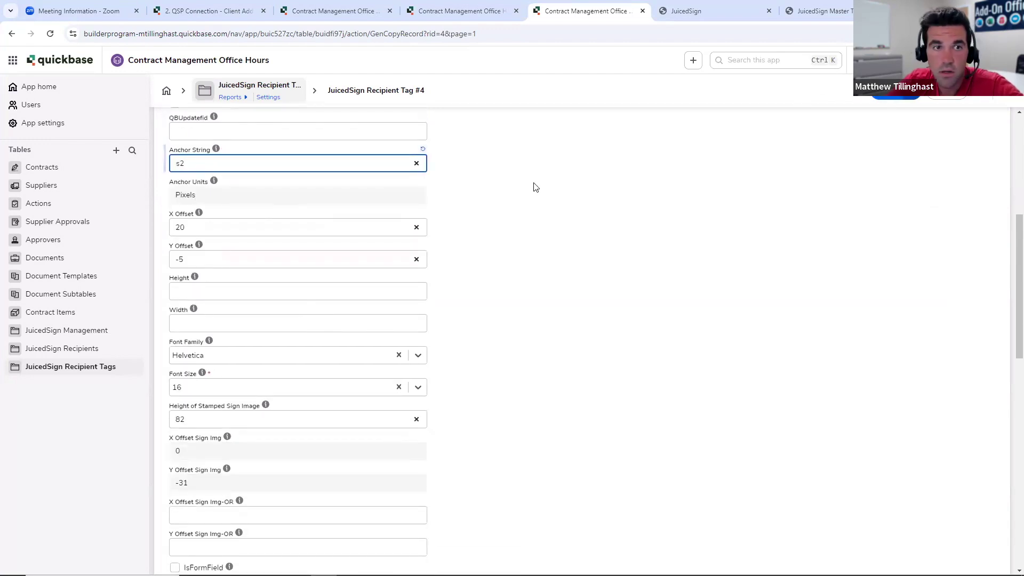
{"action": "left_click", "coordinate": [896, 96]}
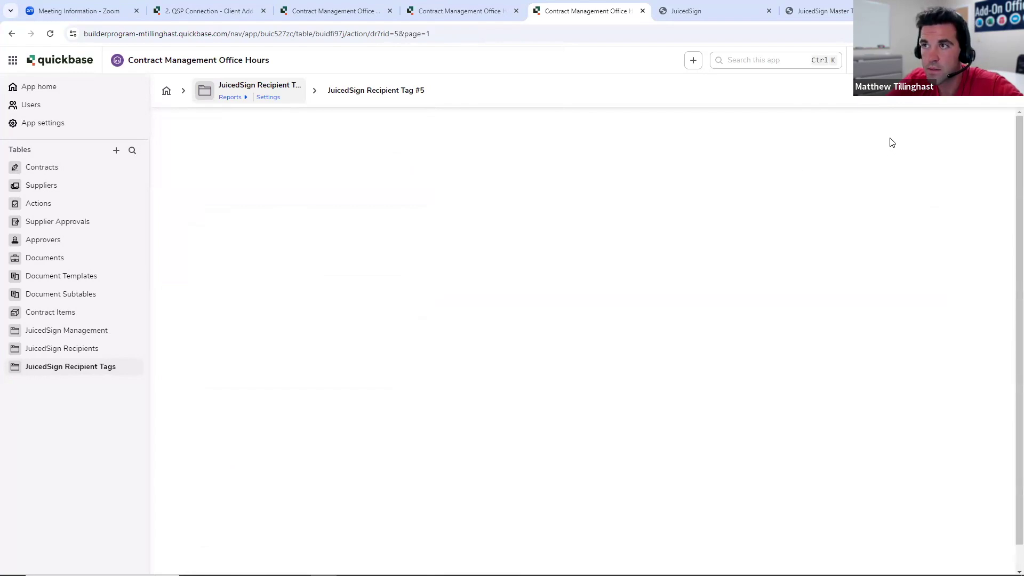
Duplicate the Signer 2 tag and change the copy's Recipient ID to 1
{"action": "left_click", "coordinate": [926, 92]}
{"action": "left_click", "coordinate": [870, 116]}
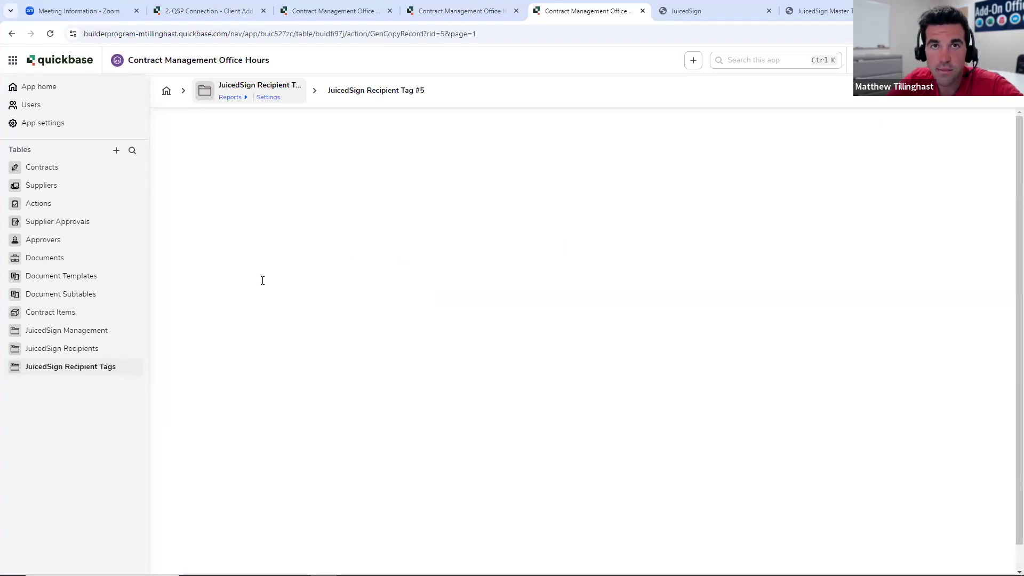
{"action": "left_click", "coordinate": [229, 275]}
{"action": "key", "text": "BackSpace"}
{"action": "type", "text": "1"}
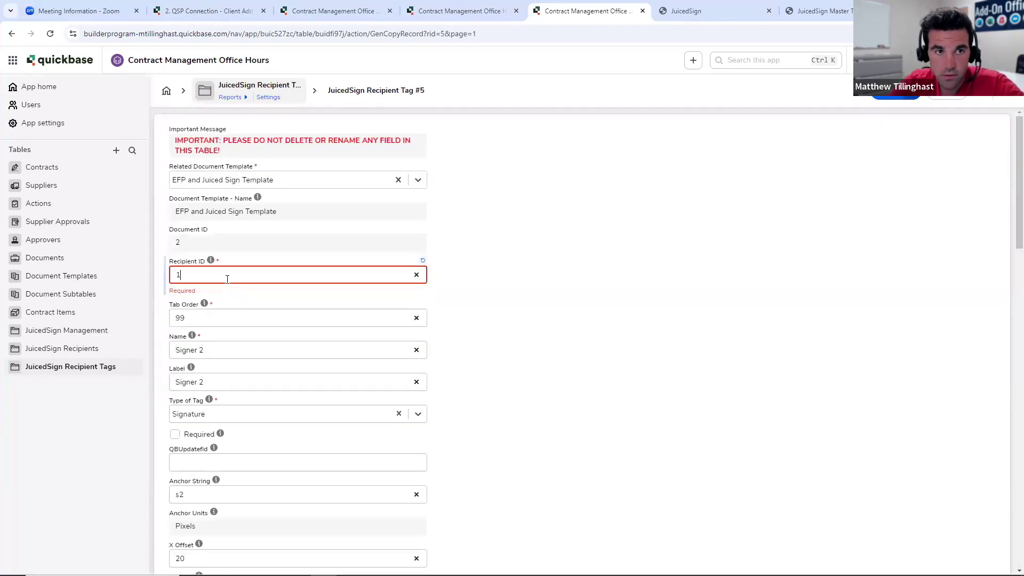
{"action": "scroll", "coordinate": [229, 296], "scroll_direction": "down", "scroll_amount": 1}
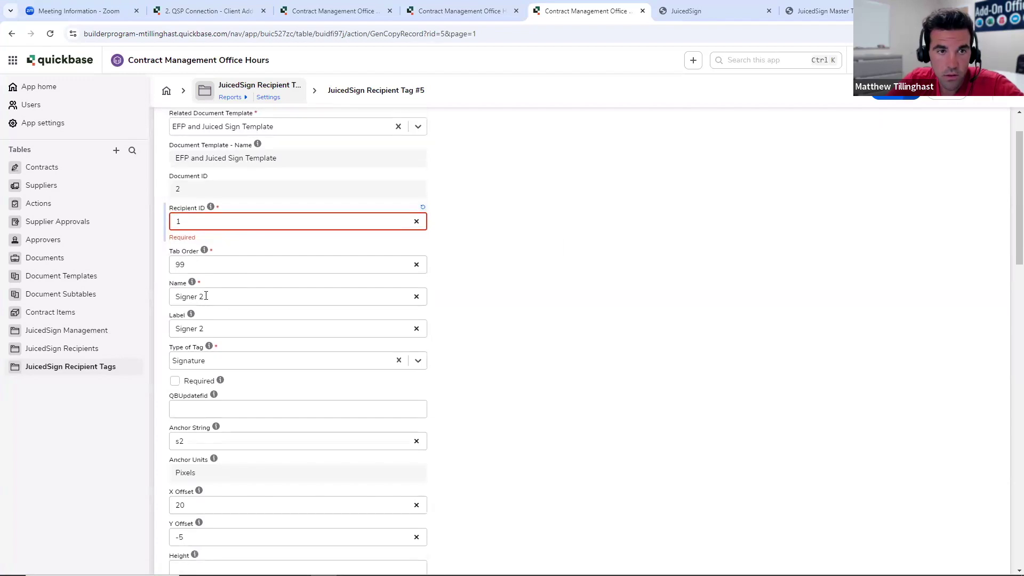
Name and label the copy Date 1 and set its tag type to DateSigned
{"action": "left_click", "coordinate": [206, 296]}
{"action": "key", "text": "BackSpace"}
{"action": "key", "text": "BackSpace"}
{"action": "key", "text": "BackSpace"}
{"action": "key", "text": "BackSpace"}
{"action": "key", "text": "BackSpace"}
{"action": "key", "text": "BackSpace"}
{"action": "key", "text": "BackSpace"}
{"action": "key", "text": "BackSpace"}
{"action": "type", "text": "Date 1"}
{"action": "key", "text": "Tab"}
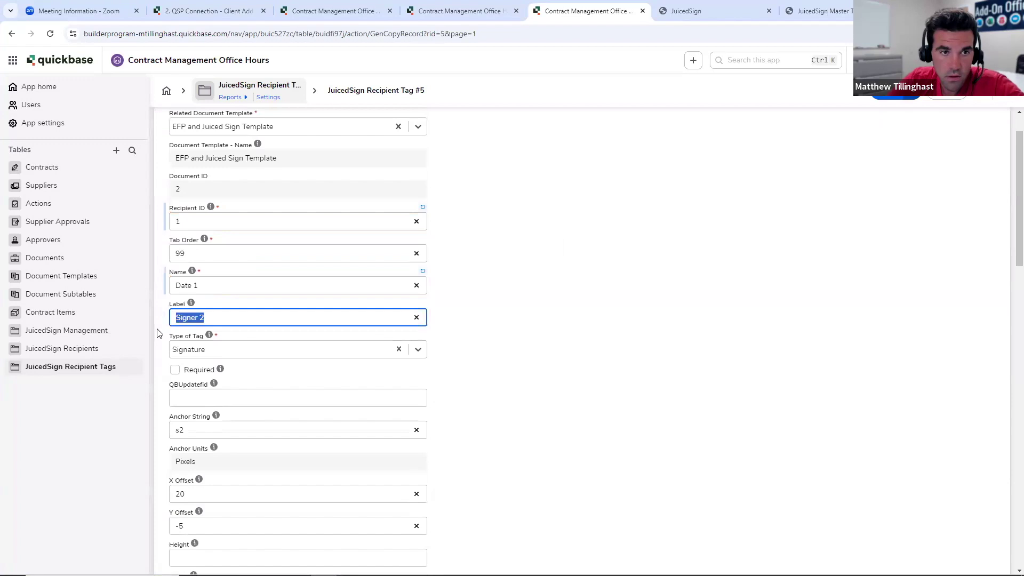
{"action": "type", "text": "Date 1"}
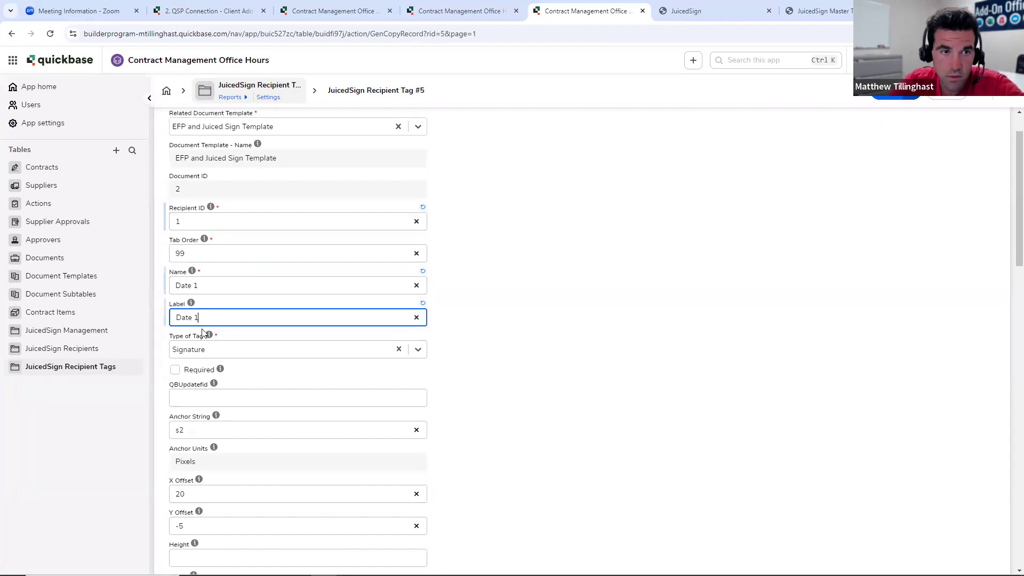
{"action": "left_click", "coordinate": [415, 349]}
{"action": "scroll", "coordinate": [251, 431], "scroll_direction": "down", "scroll_amount": 2}
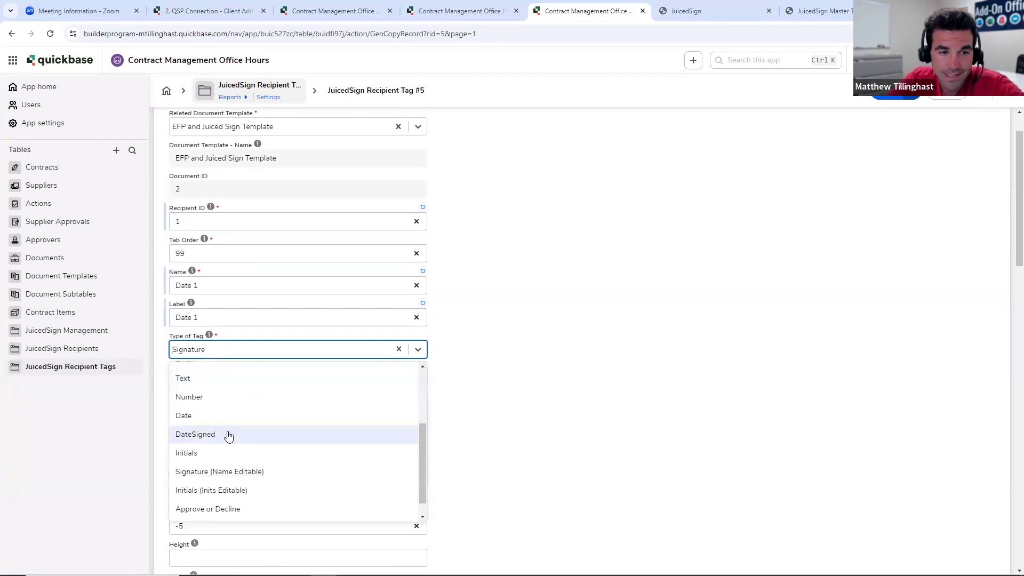
{"action": "left_click", "coordinate": [228, 435]}
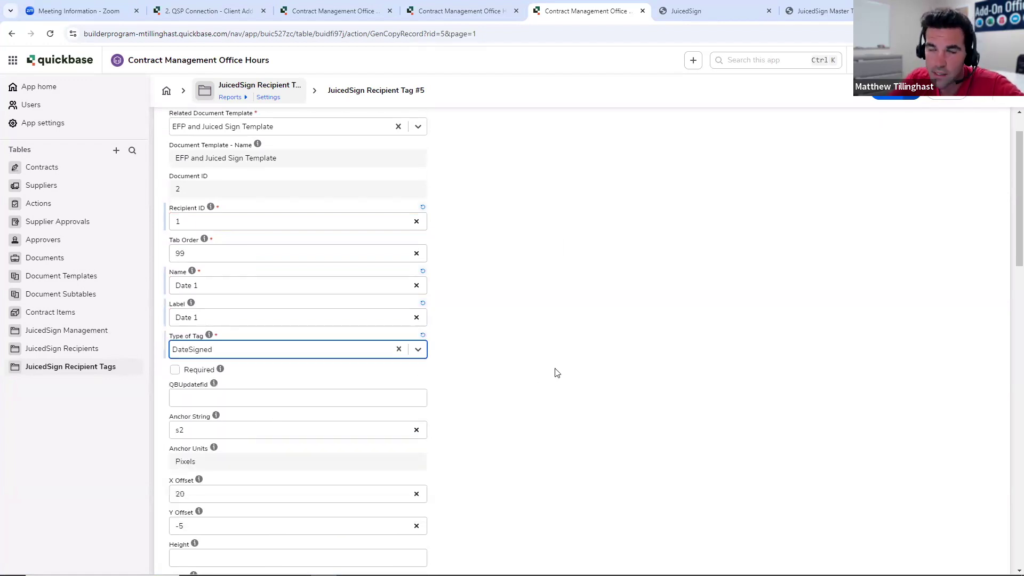
Change the anchor string to d1 and save the Date 1 tag
{"action": "scroll", "coordinate": [557, 372], "scroll_direction": "down", "scroll_amount": 1}
{"action": "double_click", "coordinate": [280, 375]}
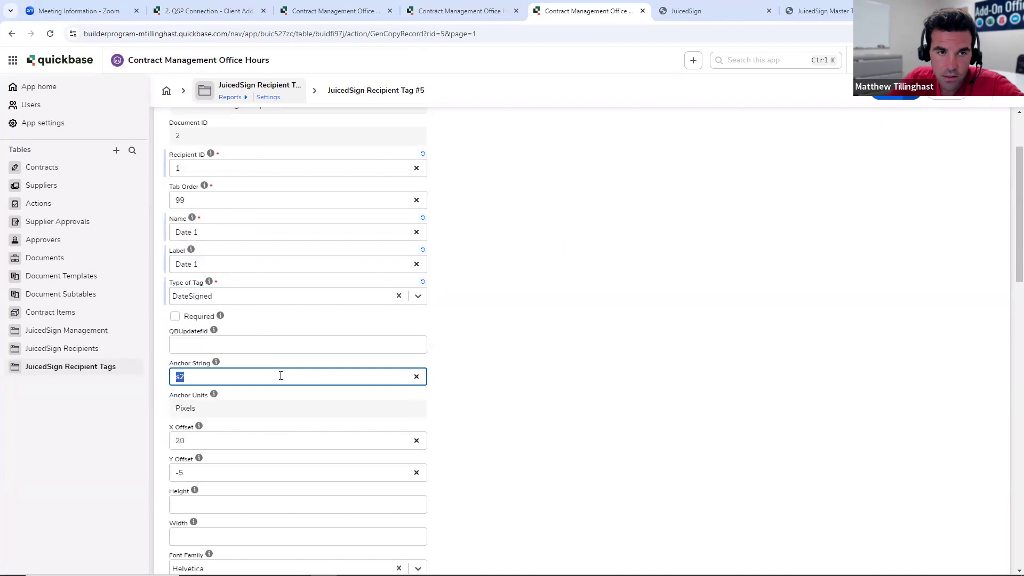
{"action": "type", "text": "d"}
{"action": "left_click", "coordinate": [542, 401]}
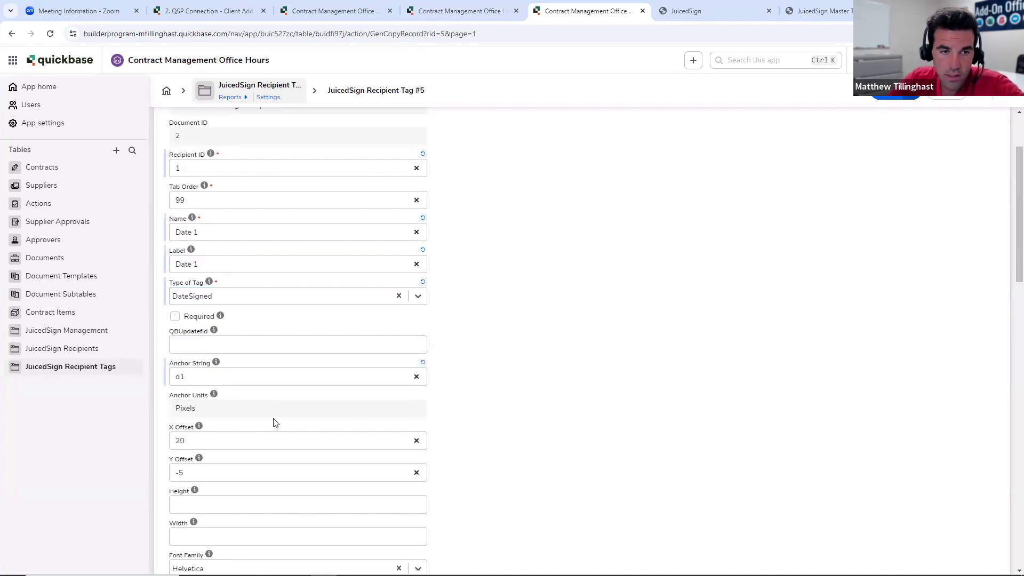
{"action": "scroll", "coordinate": [224, 373], "scroll_direction": "down", "scroll_amount": 1}
{"action": "left_click", "coordinate": [893, 104]}
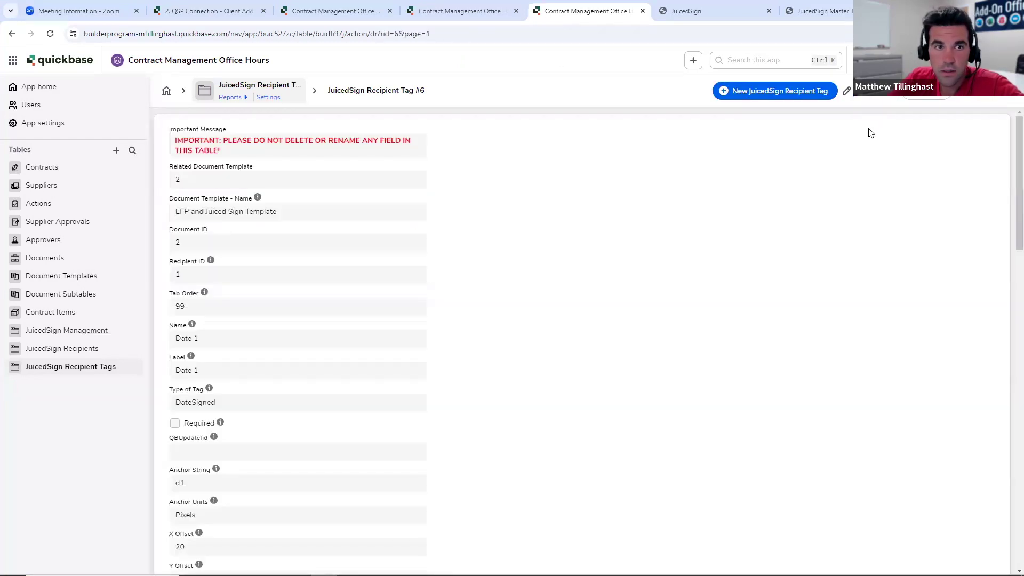
{"action": "left_click", "coordinate": [893, 104]}
Duplicate the Date 1 tag, setting Recipient ID 2 and name Date 2
{"action": "left_click", "coordinate": [868, 108]}
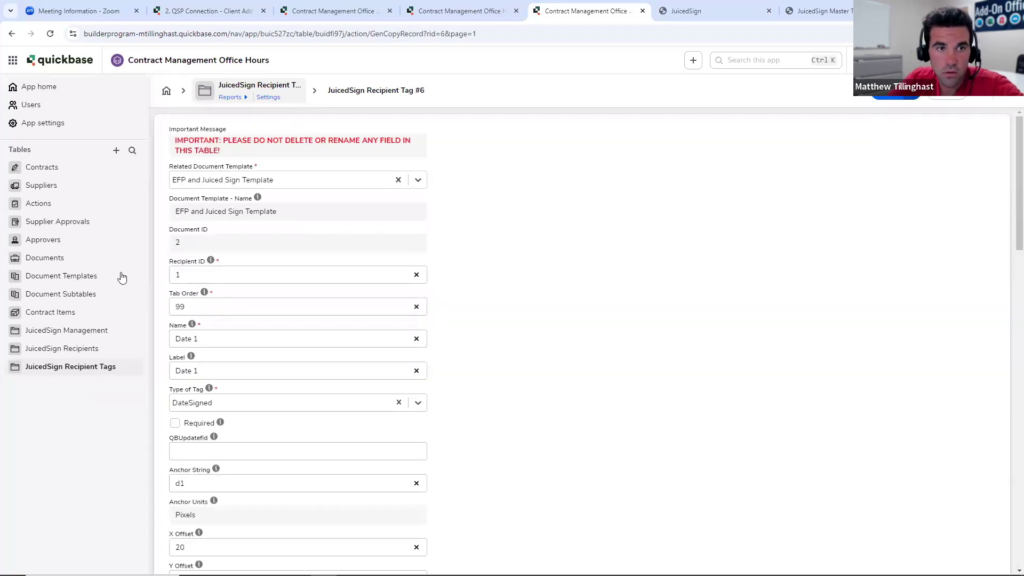
{"action": "left_click", "coordinate": [232, 274]}
{"action": "key", "text": "BackSpace"}
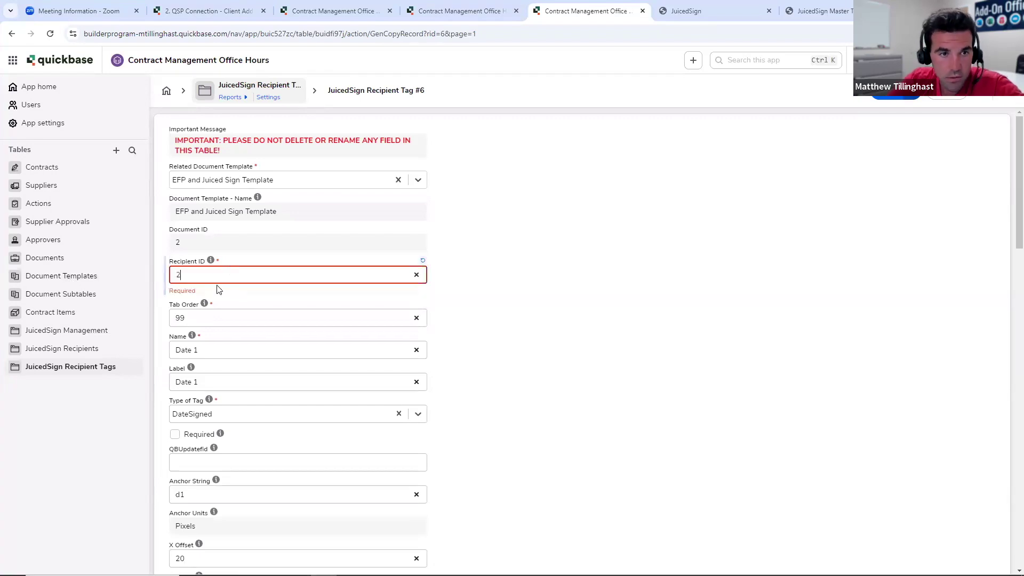
{"action": "scroll", "coordinate": [220, 267], "scroll_direction": "down", "scroll_amount": 2}
{"action": "left_click", "coordinate": [223, 245]}
{"action": "key", "text": "BackSpace"}
Change the label to Date 2 and the anchor string to d2, then save
{"action": "left_click", "coordinate": [224, 260]}
{"action": "key", "text": "BackSpace"}
{"action": "type", "text": "2"}
{"action": "left_click", "coordinate": [222, 382]}
{"action": "key", "text": "BackSpace"}
{"action": "scroll", "coordinate": [321, 326], "scroll_direction": "down", "scroll_amount": 2}
{"action": "left_click", "coordinate": [893, 101]}
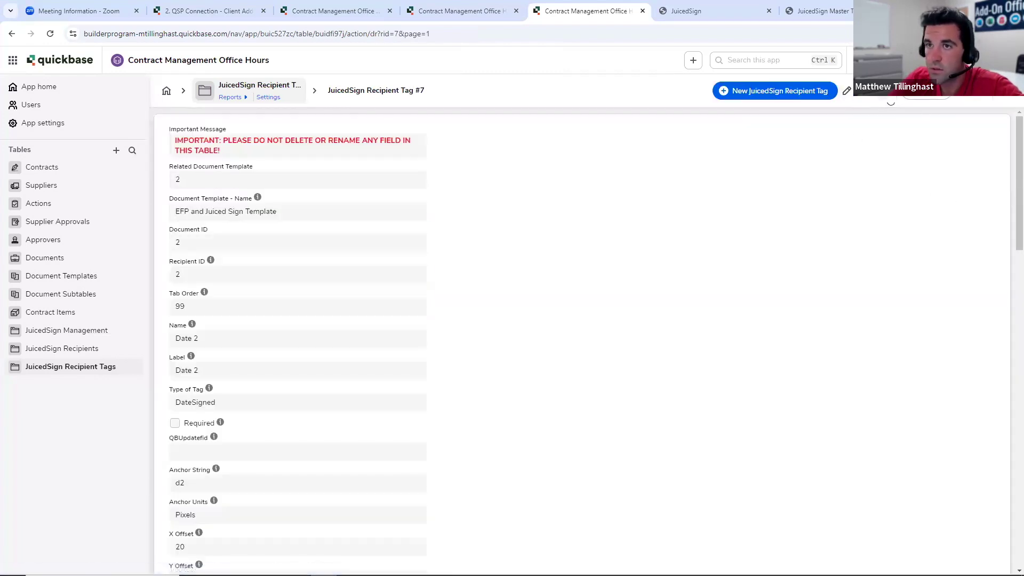
Duplicate the Date 2 tag and rename it Initial 2
{"action": "left_click", "coordinate": [926, 92]}
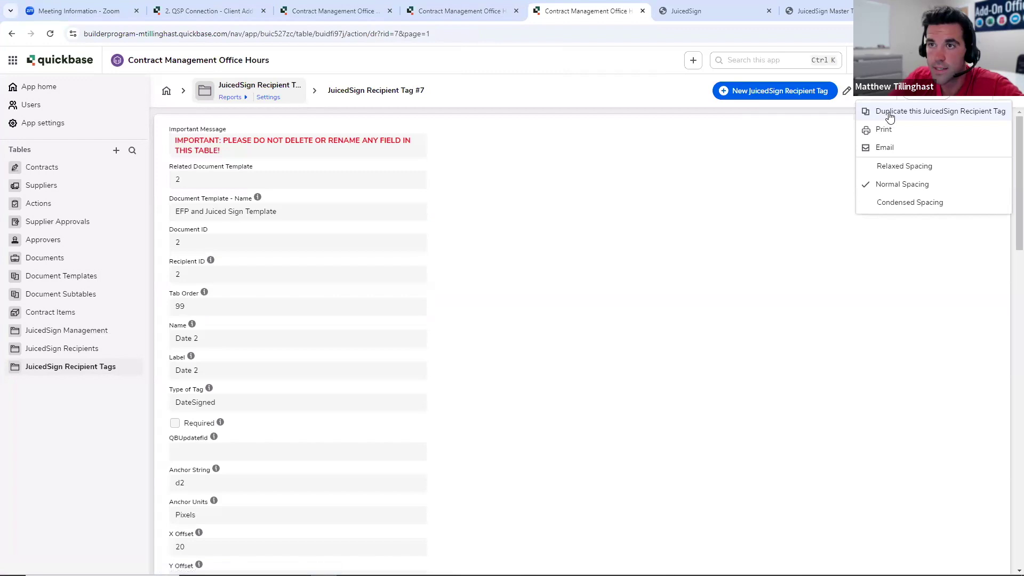
{"action": "left_click", "coordinate": [888, 117]}
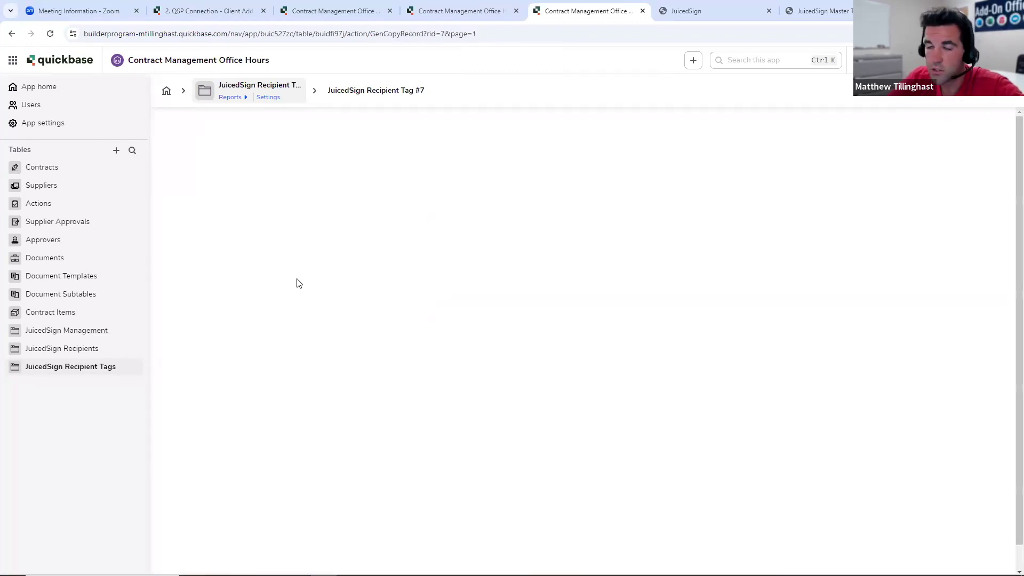
{"action": "left_click", "coordinate": [253, 274]}
{"action": "scroll", "coordinate": [196, 239], "scroll_direction": "down", "scroll_amount": 2}
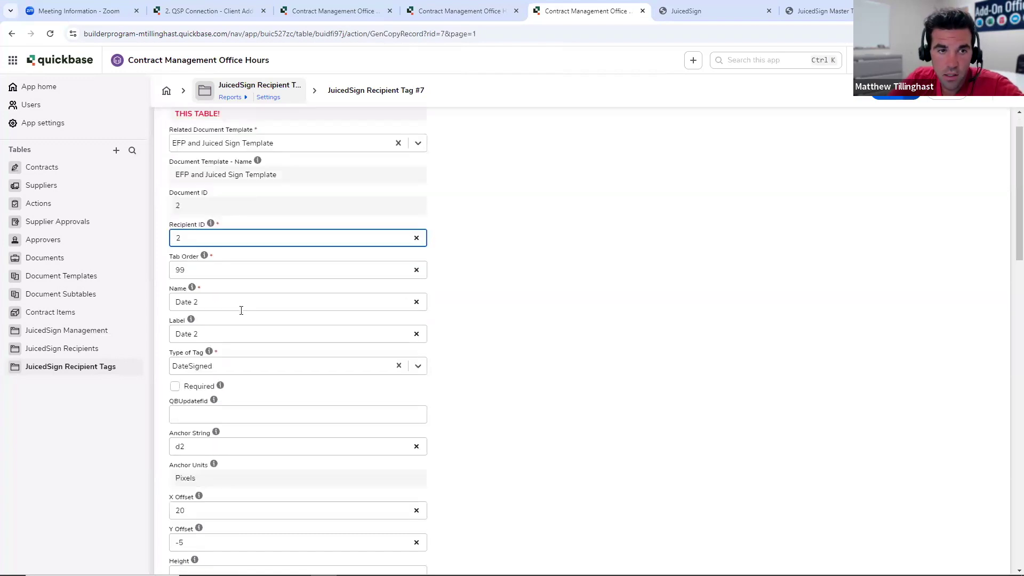
{"action": "double_click", "coordinate": [188, 233]}
{"action": "key", "text": "BackSpace"}
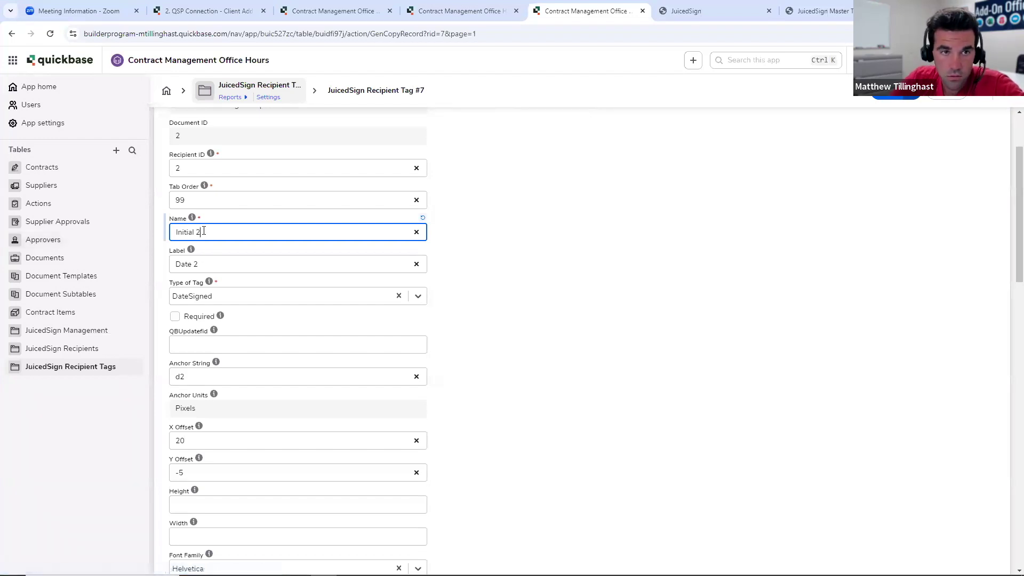
{"action": "type", "text": "Initial 2"}
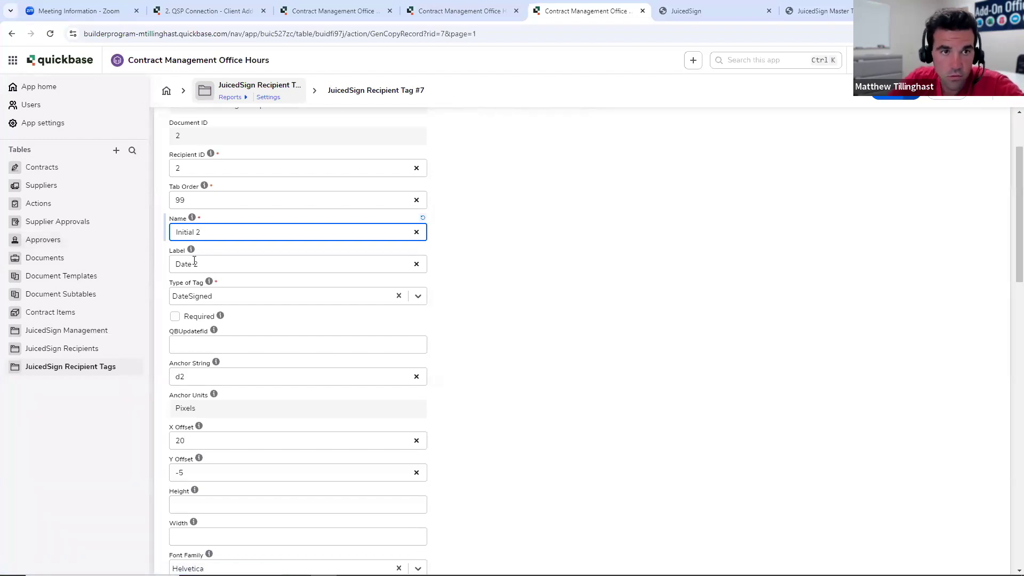
Change the label to Initial 2 and the anchor string to i1
{"action": "left_click_drag", "start_coordinate": [194, 261], "coordinate": [164, 265]}
{"action": "key", "text": "BackSpace"}
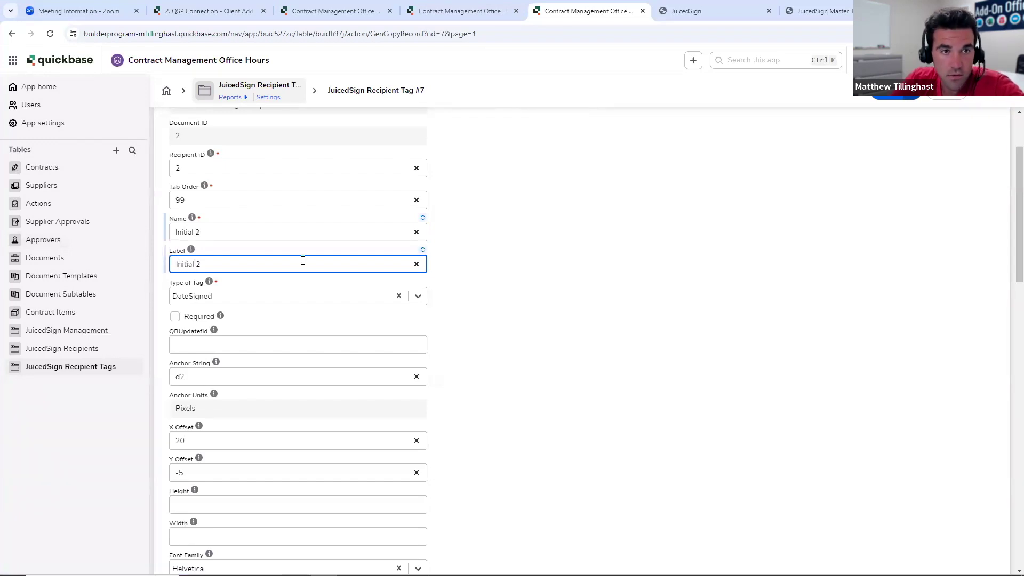
{"action": "scroll", "coordinate": [238, 286], "scroll_direction": "down", "scroll_amount": 1}
{"action": "left_click", "coordinate": [181, 324]}
{"action": "key", "text": "BackSpace"}
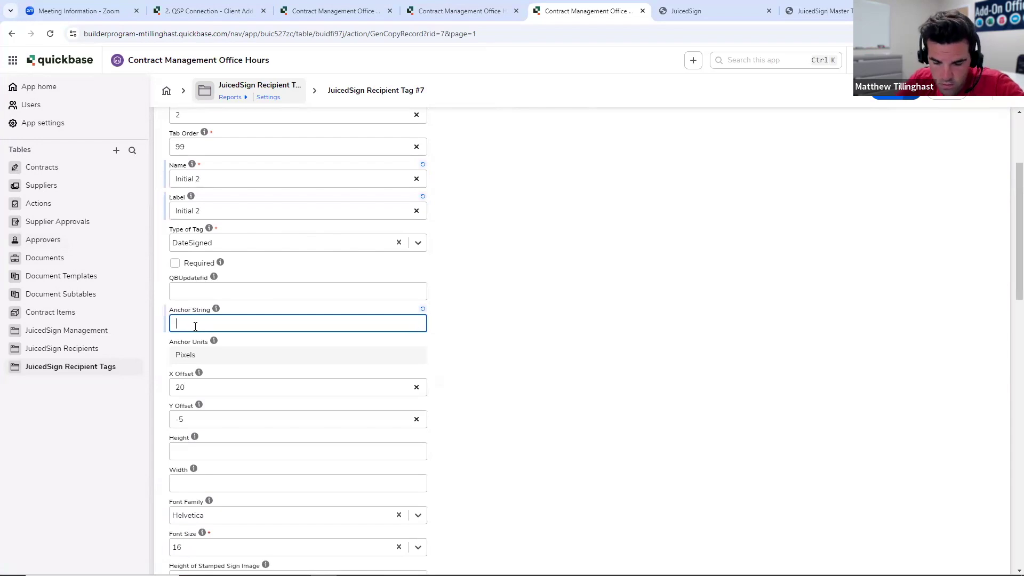
Set both X and Y offsets to 0 and save the Initial 2 tag
{"action": "double_click", "coordinate": [260, 387]}
{"action": "key", "text": "BackSpace"}
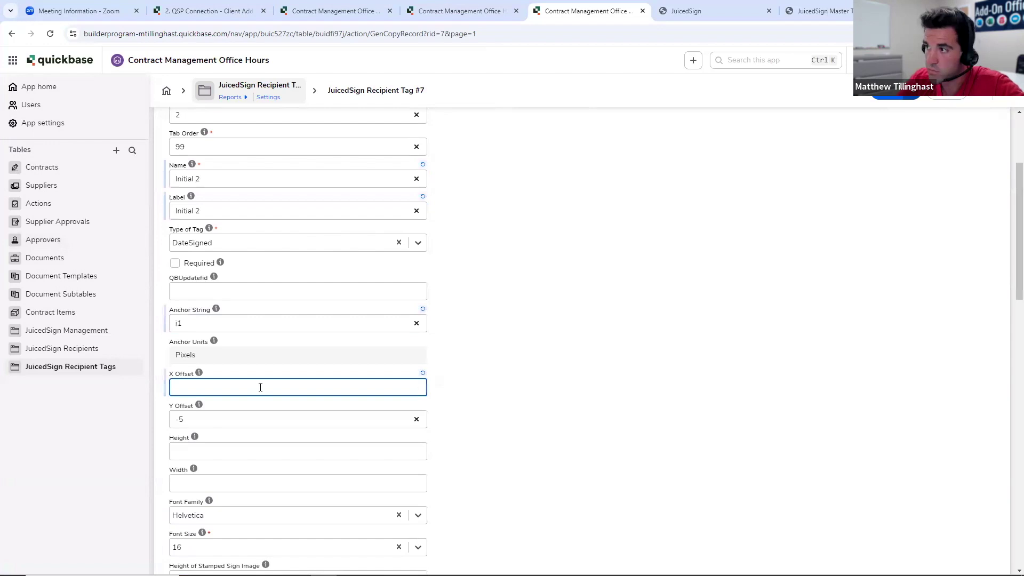
{"action": "left_click", "coordinate": [234, 413]}
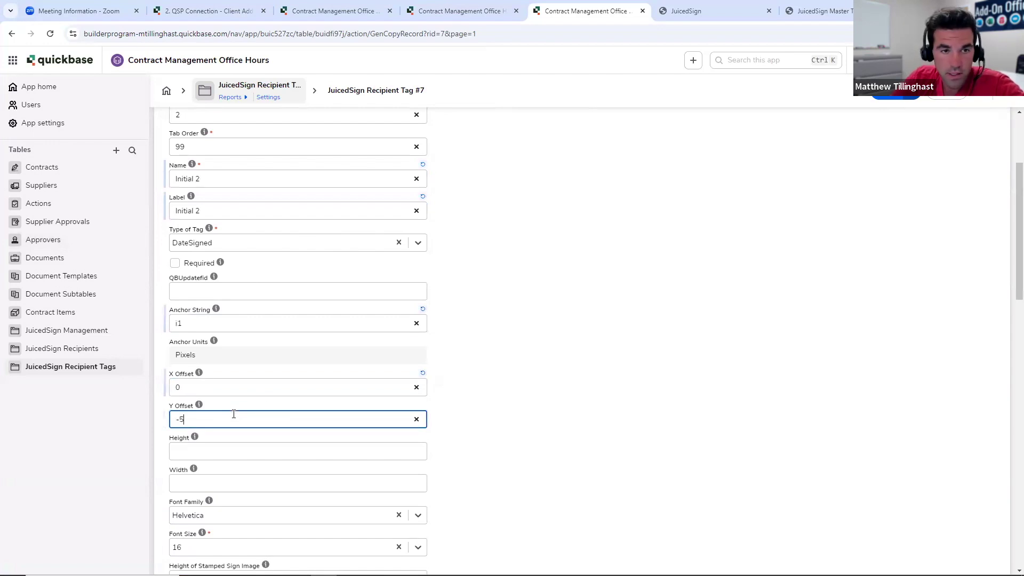
{"action": "key", "text": "BackSpace"}
{"action": "key", "text": "BackSpace"}
{"action": "left_click", "coordinate": [605, 354]}
{"action": "scroll", "coordinate": [694, 313], "scroll_direction": "up", "scroll_amount": 3}
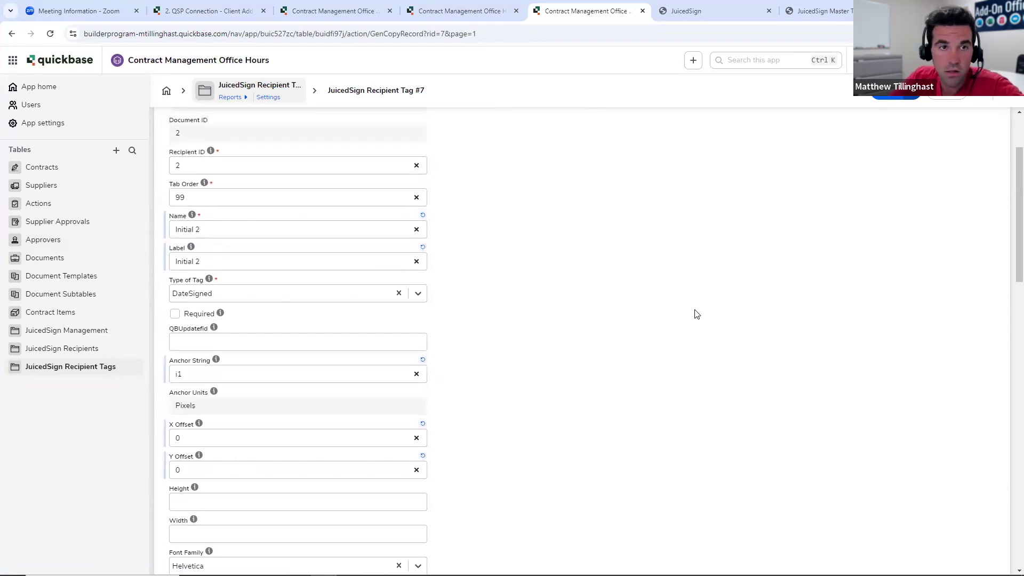
{"action": "left_click", "coordinate": [882, 101]}
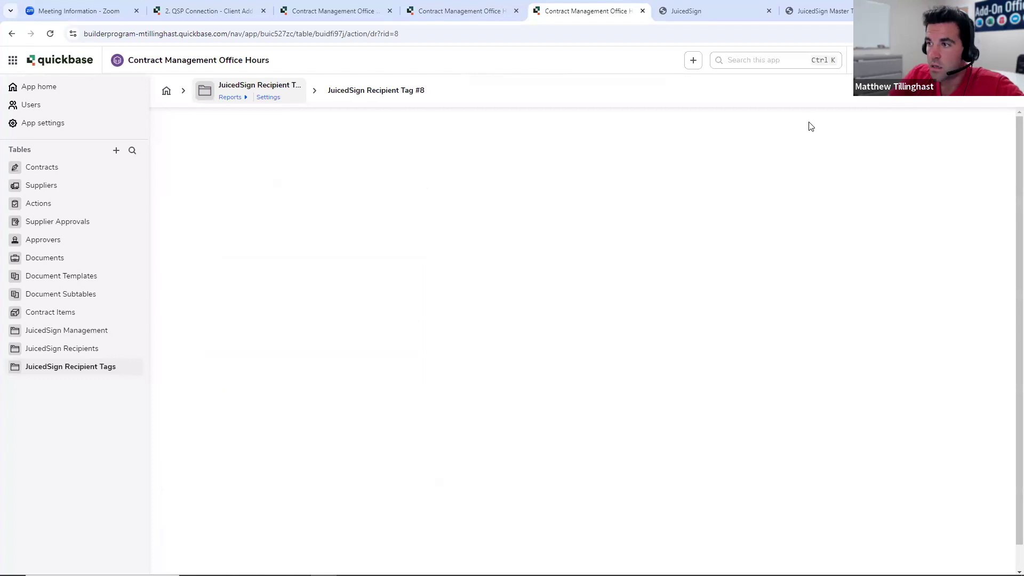
Duplicate the Initial 2 tag and change its name and label to Text 1
{"action": "left_click", "coordinate": [862, 90]}
{"action": "left_click", "coordinate": [881, 112]}
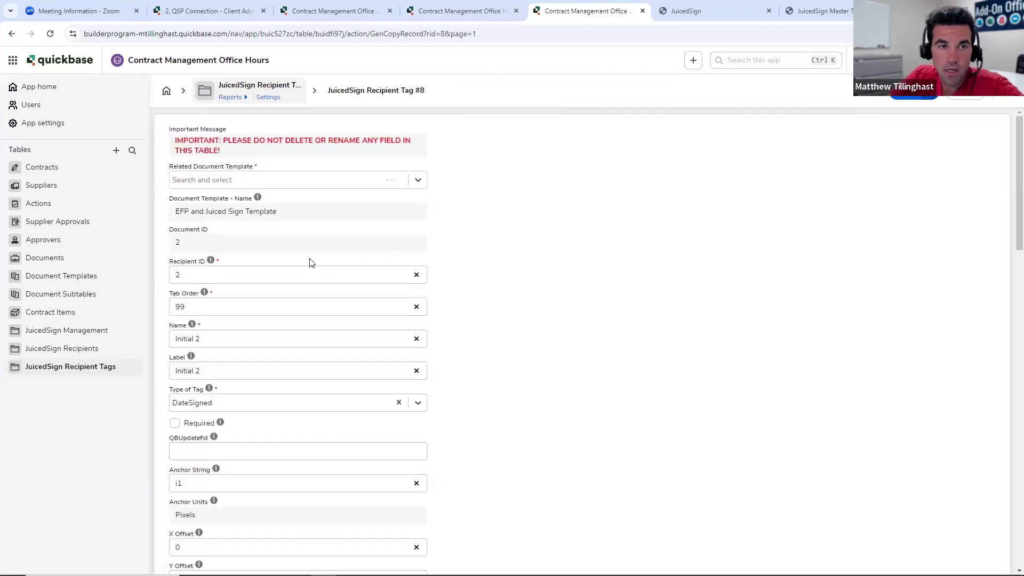
{"action": "left_click", "coordinate": [298, 275]}
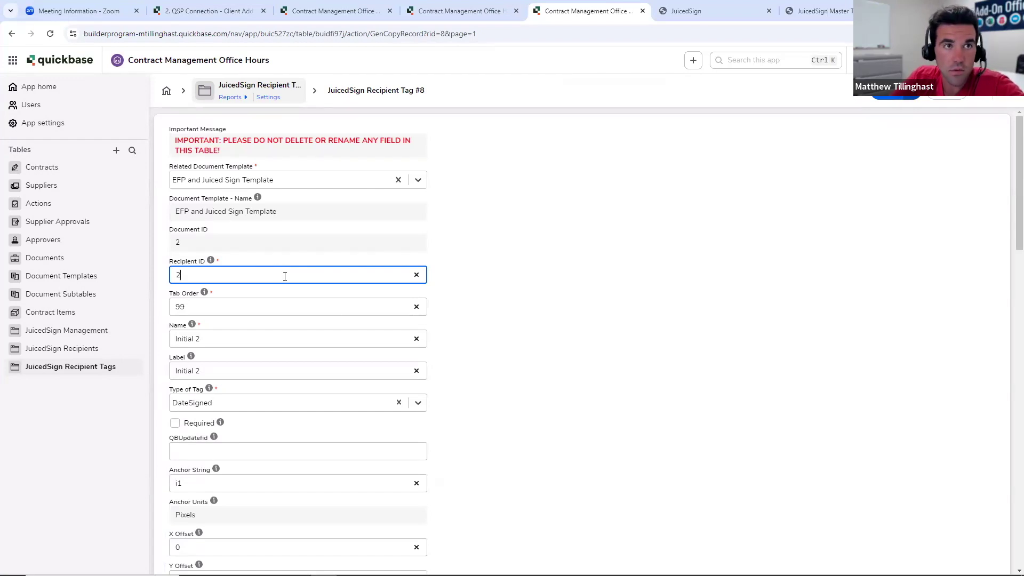
{"action": "double_click", "coordinate": [233, 337]}
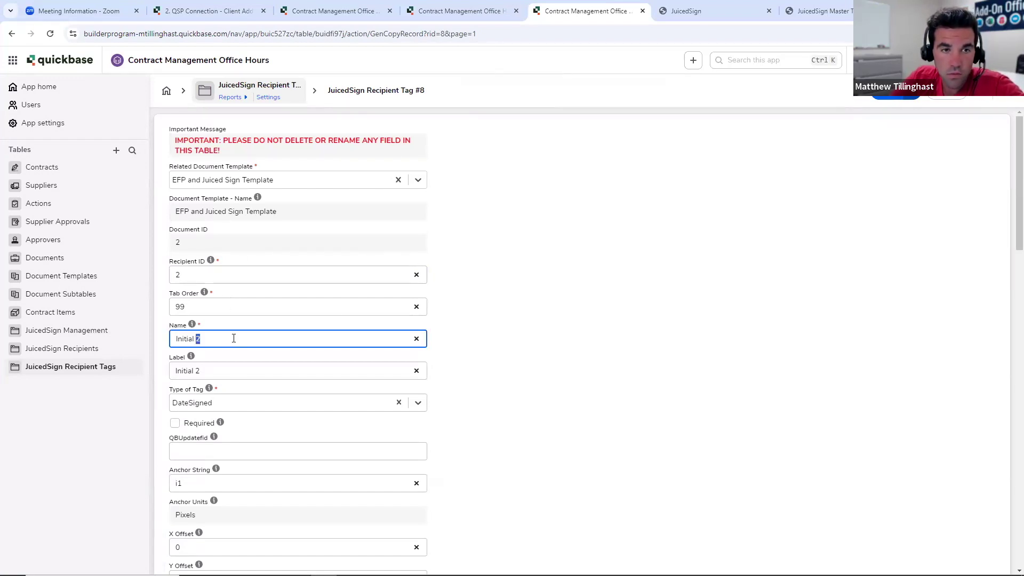
{"action": "key", "text": "ctrl+a"}
{"action": "key", "text": "BackSpace"}
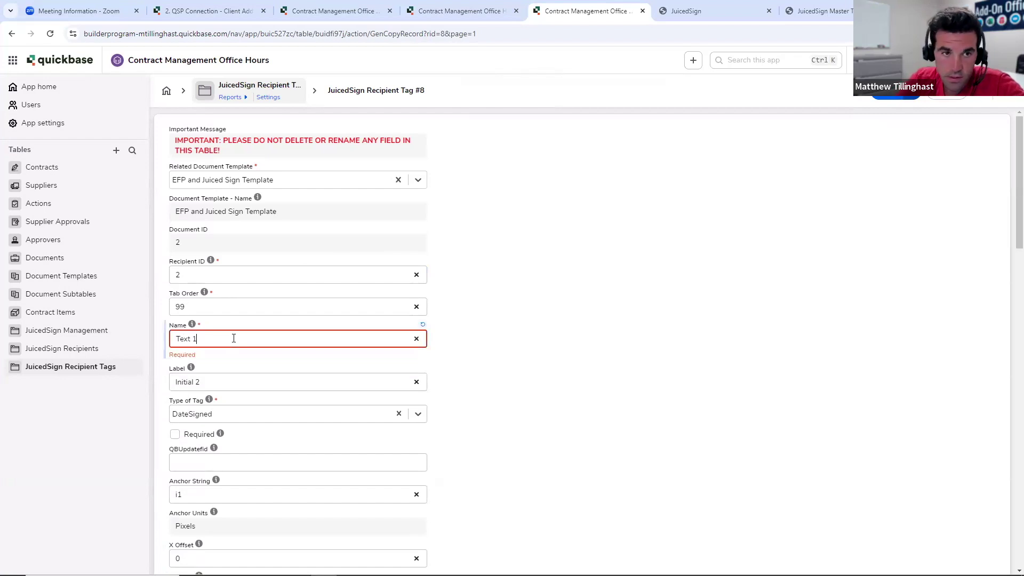
{"action": "double_click", "coordinate": [223, 363]}
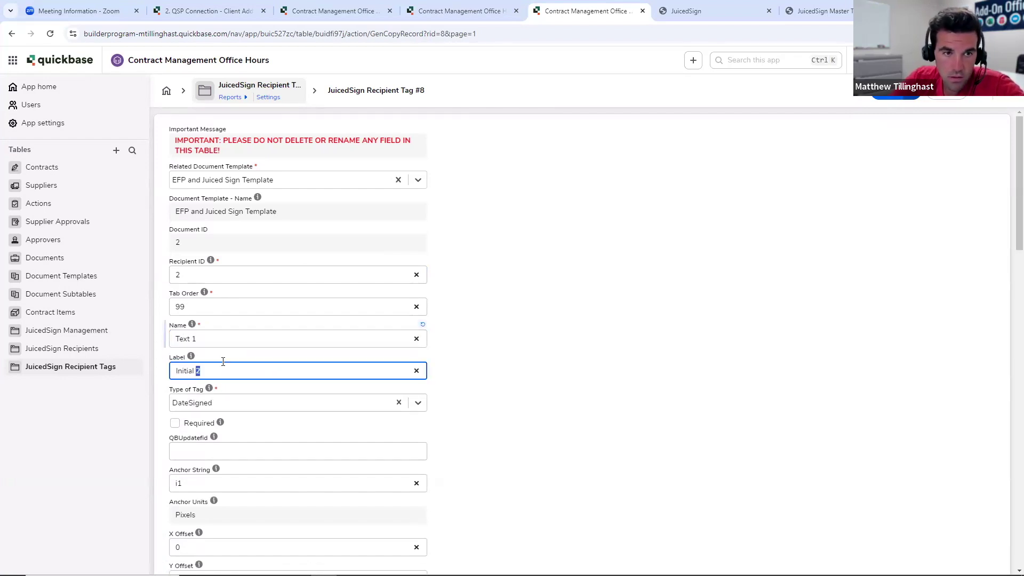
{"action": "key", "text": "BackSpace"}
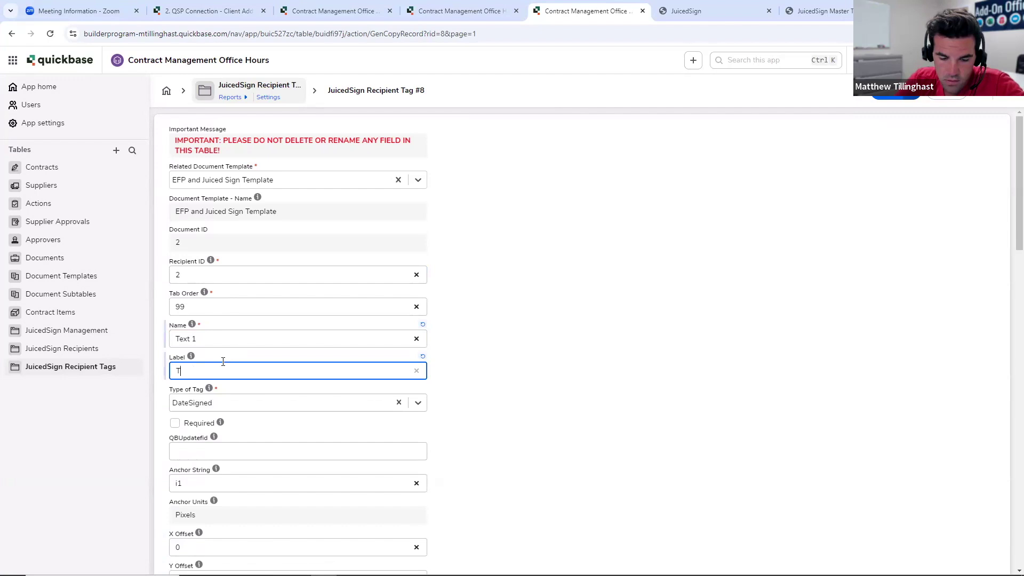
Set the copy's tag type to Text
{"action": "left_click", "coordinate": [315, 405]}
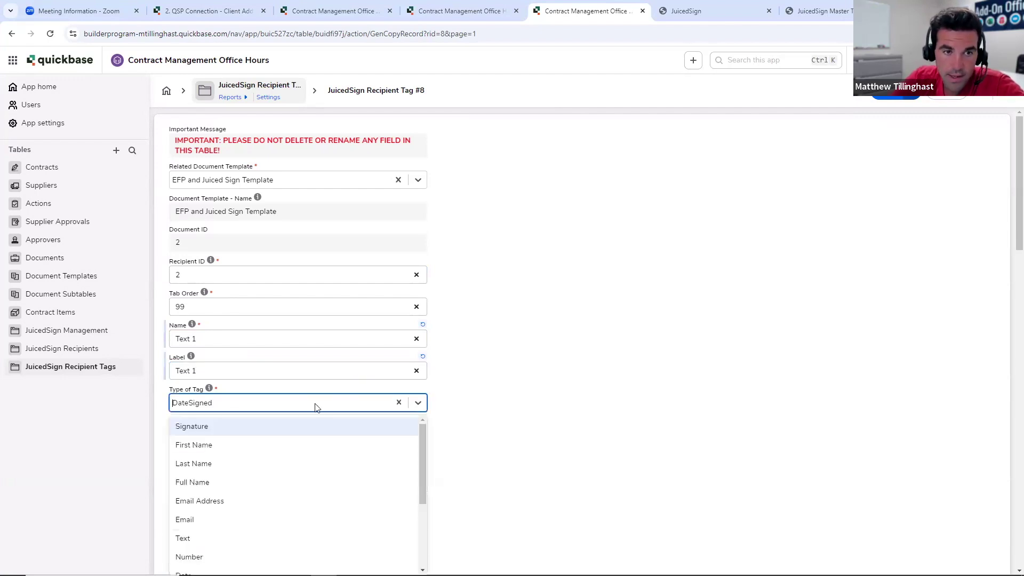
{"action": "left_click", "coordinate": [343, 536]}
{"action": "scroll", "coordinate": [240, 281], "scroll_direction": "down", "scroll_amount": 2}
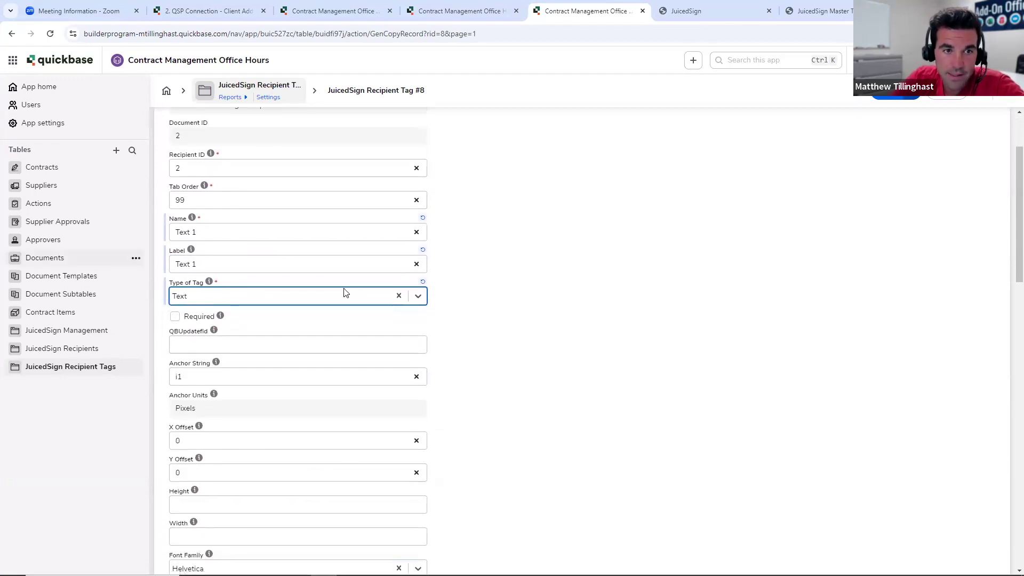
{"action": "left_click", "coordinate": [243, 296]}
{"action": "scroll", "coordinate": [218, 347], "scroll_direction": "down", "scroll_amount": 1}
{"action": "scroll", "coordinate": [218, 347], "scroll_direction": "down", "scroll_amount": 3}
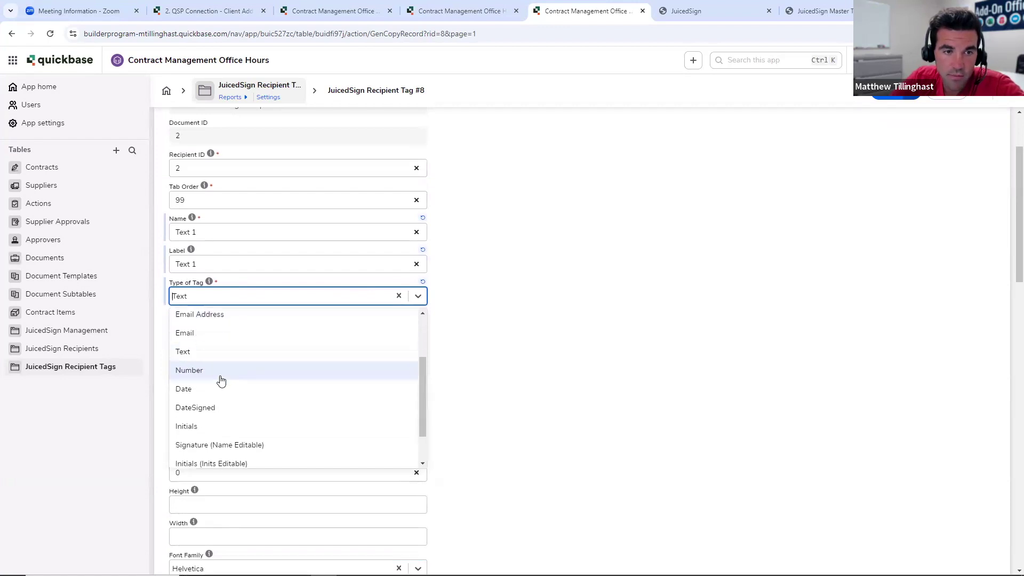
{"action": "left_click", "coordinate": [595, 379]}
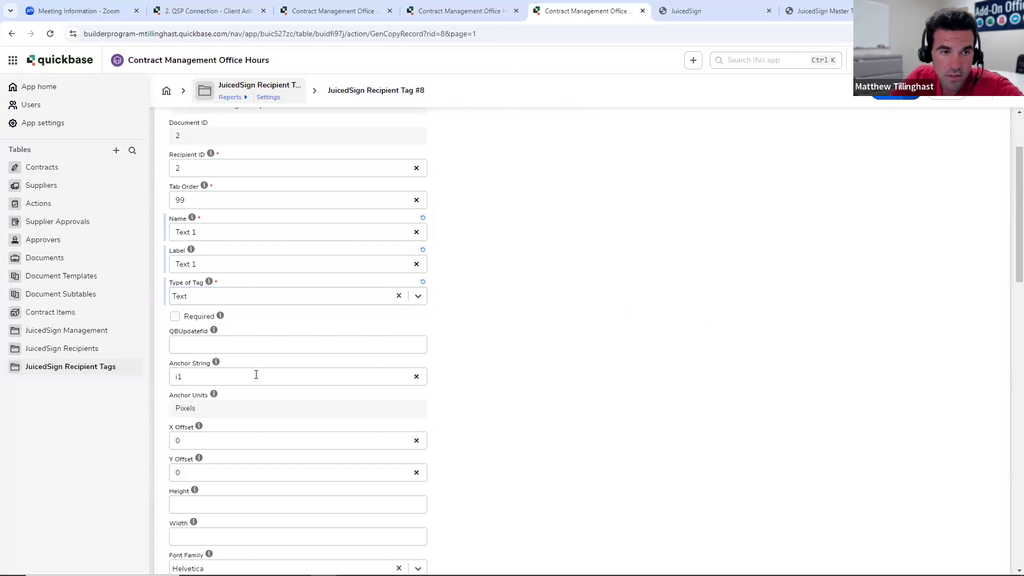
{"action": "left_click", "coordinate": [228, 347]}
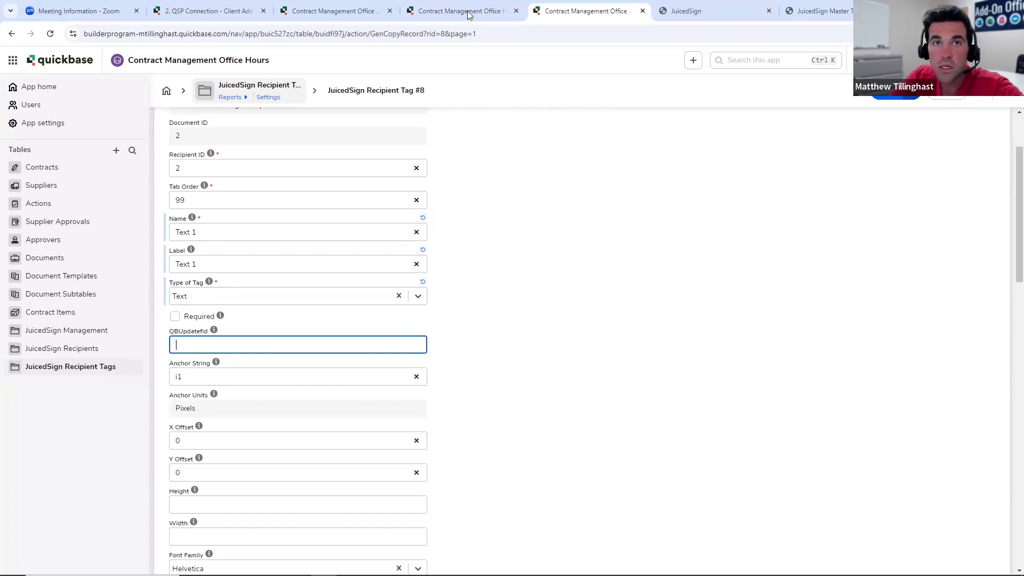
Look up Contract #3's Contact Name field ID and enter 36 as QBUpdatefid
{"action": "left_click", "coordinate": [328, 11]}
{"action": "scroll", "coordinate": [389, 155], "scroll_direction": "up", "scroll_amount": 7}
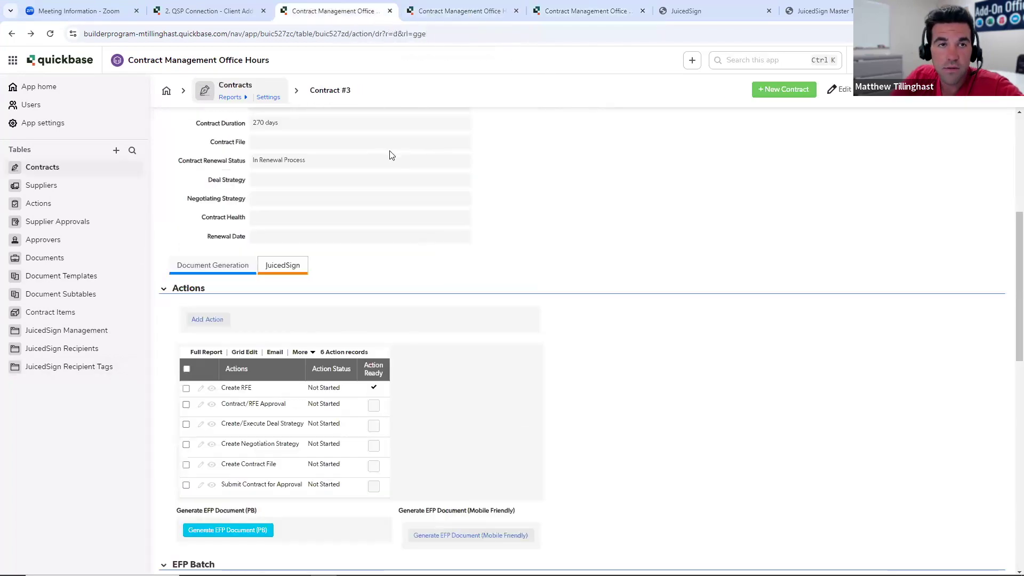
{"action": "right_click", "coordinate": [263, 151]}
{"action": "left_click", "coordinate": [354, 248]}
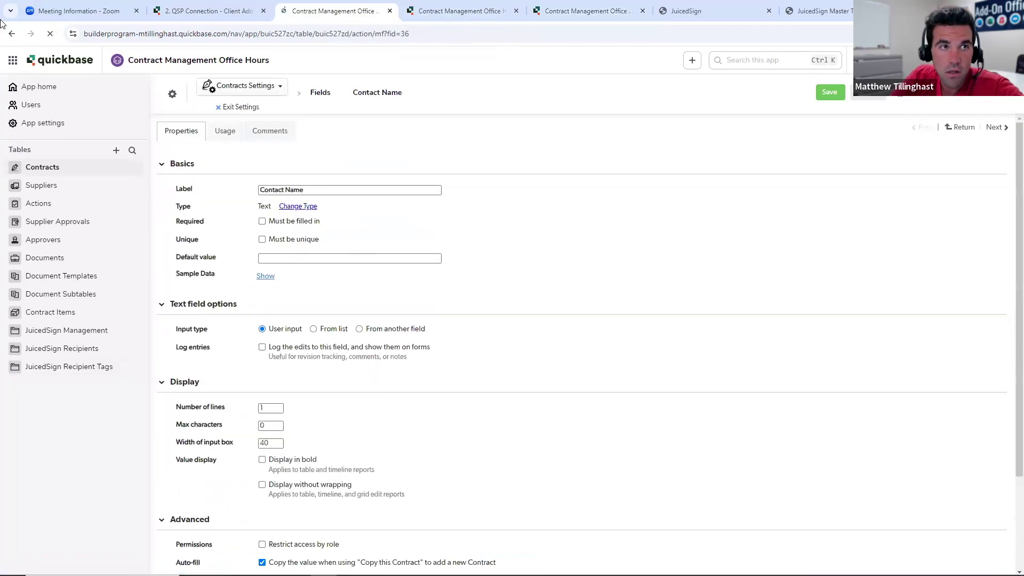
{"action": "left_click", "coordinate": [463, 11]}
{"action": "left_click", "coordinate": [590, 6]}
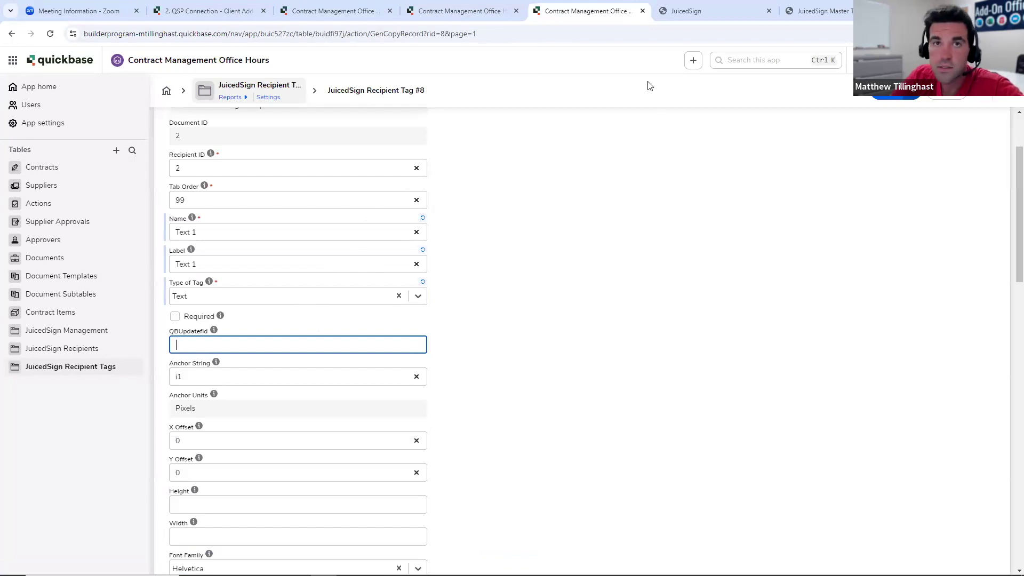
{"action": "left_click", "coordinate": [331, 10]}
{"action": "right_click", "coordinate": [227, 150]}
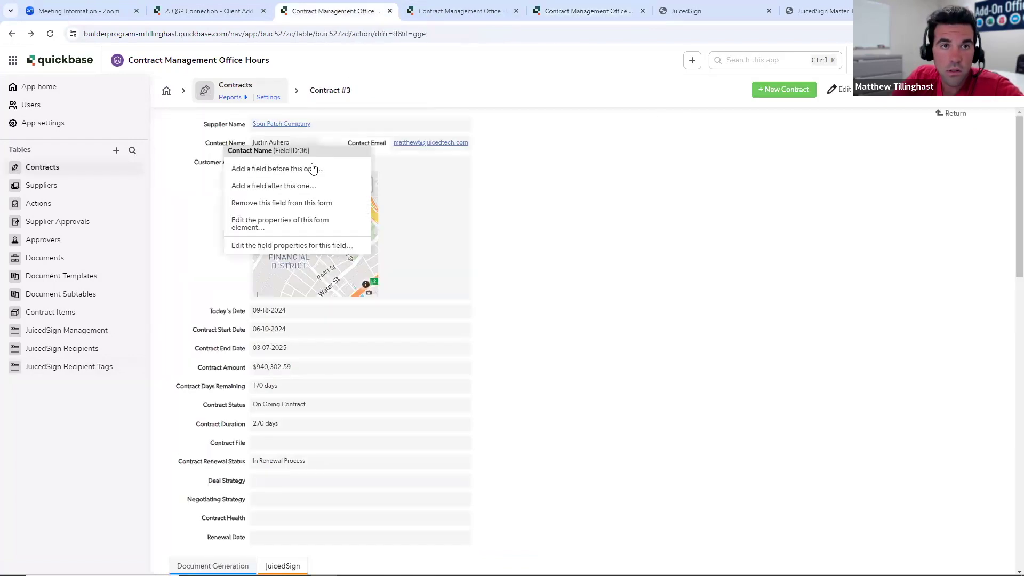
{"action": "left_click", "coordinate": [605, 6]}
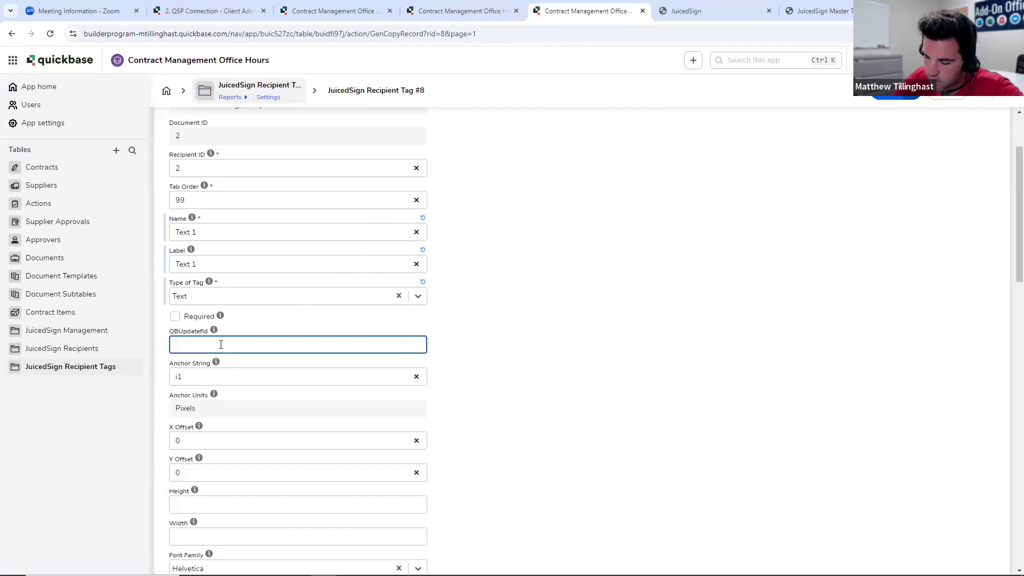
{"action": "left_click", "coordinate": [549, 306]}
Change the anchor string to t1 and X offset to 10, then save the tag
{"action": "scroll", "coordinate": [320, 320], "scroll_direction": "down", "scroll_amount": 2}
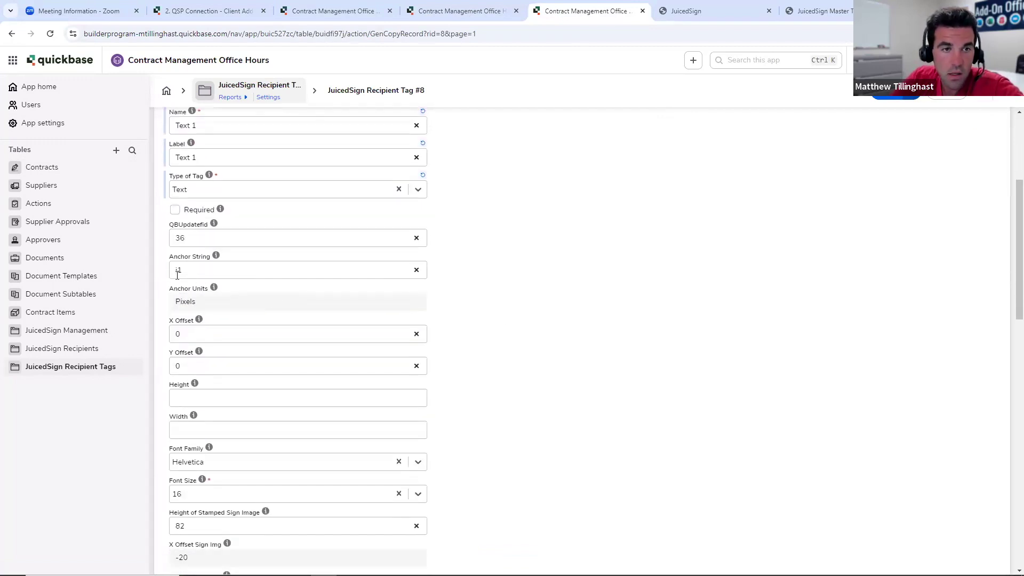
{"action": "left_click", "coordinate": [203, 270]}
{"action": "key", "text": "BackSpace"}
{"action": "key", "text": "BackSpace"}
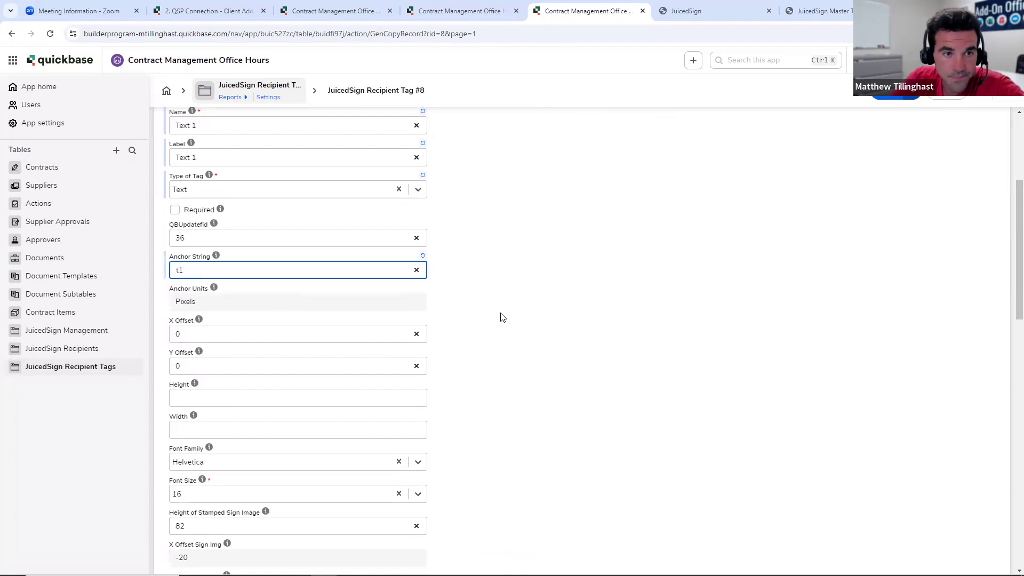
{"action": "left_click", "coordinate": [562, 311]}
{"action": "left_click", "coordinate": [230, 339]}
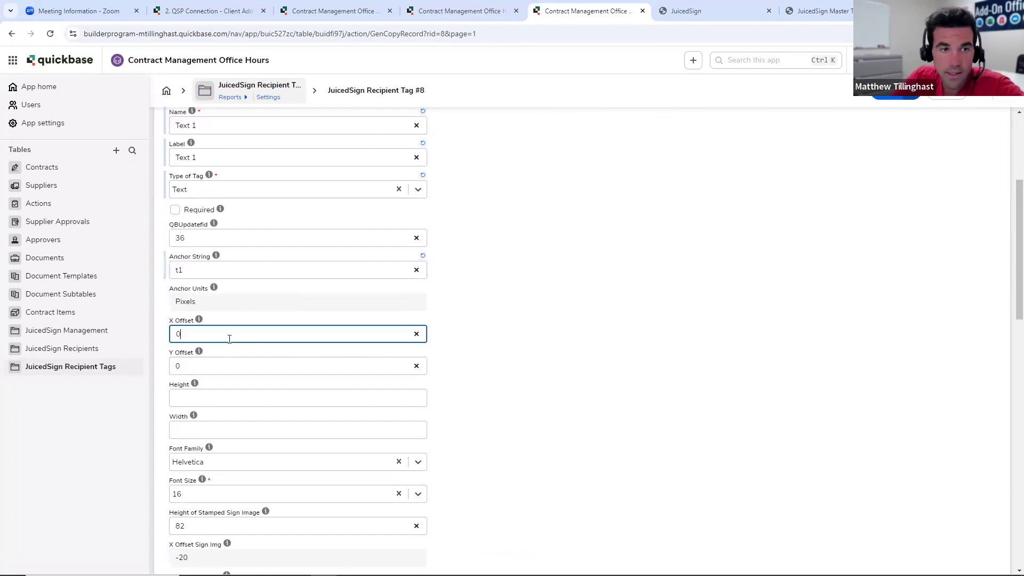
{"action": "key", "text": "BackSpace"}
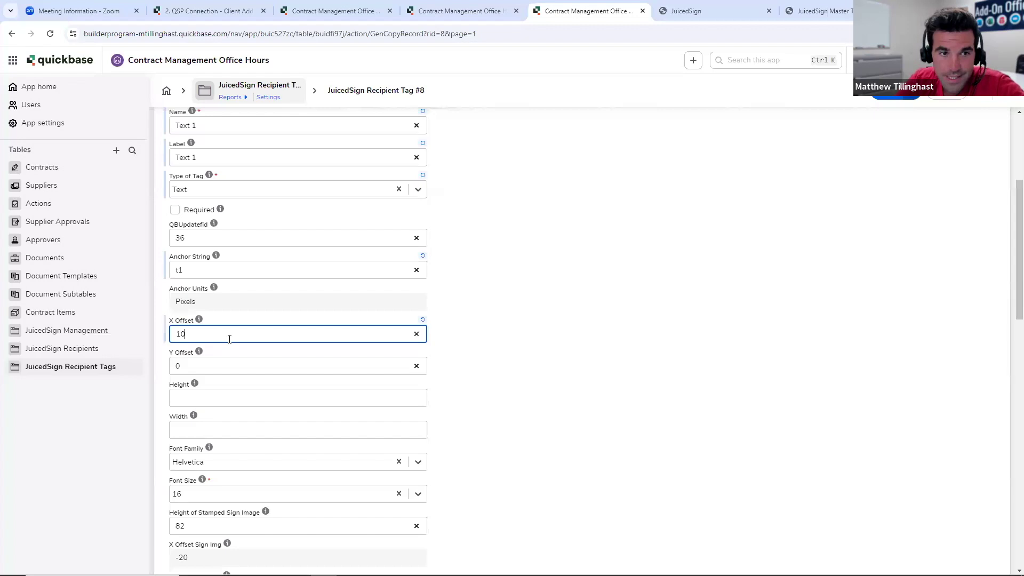
{"action": "left_click", "coordinate": [540, 322]}
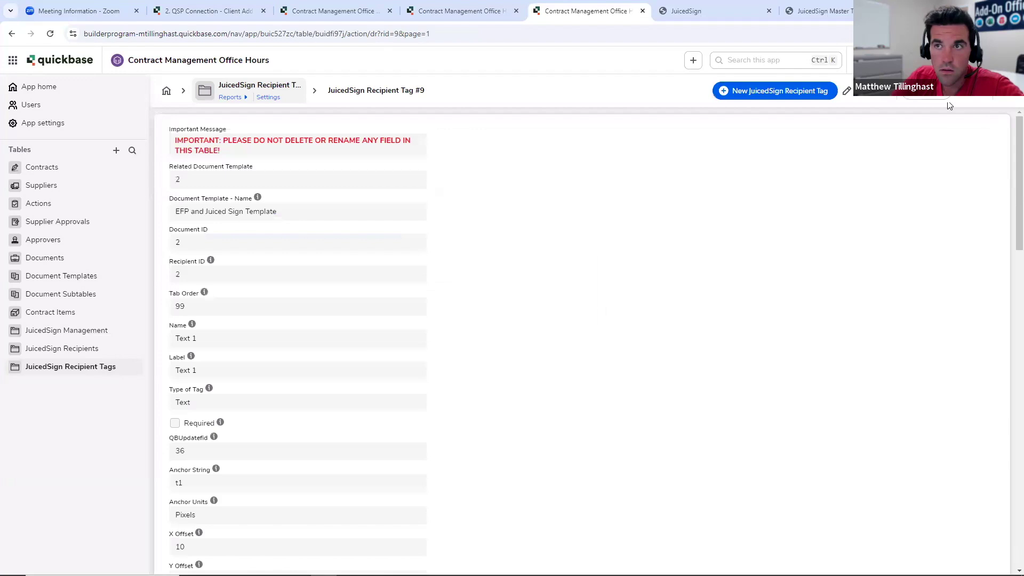
{"action": "left_click", "coordinate": [926, 91]}
Duplicate the Text 1 tag and rename its name and label to CB1
{"action": "left_click", "coordinate": [873, 109]}
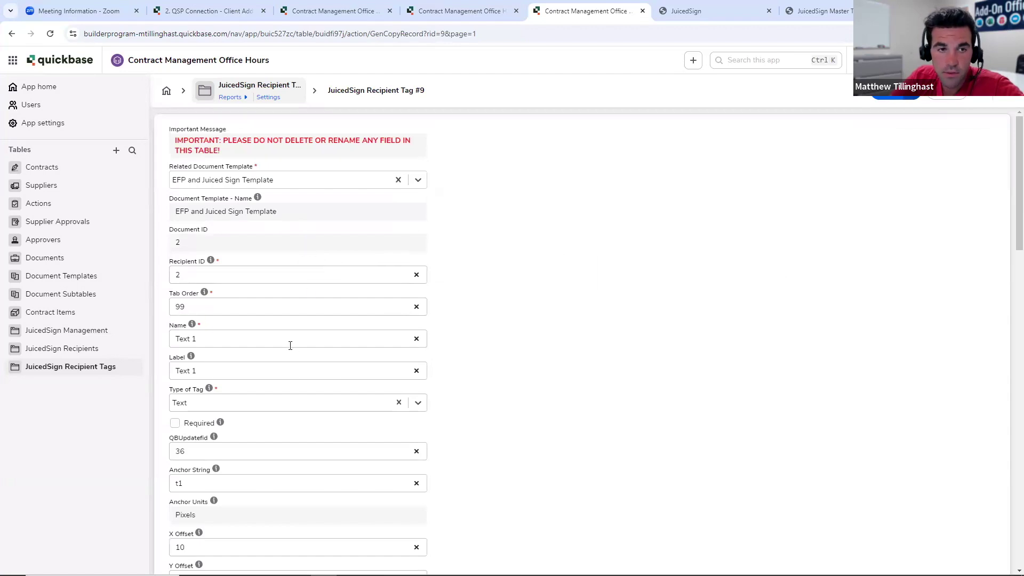
{"action": "left_click_drag", "start_coordinate": [193, 337], "coordinate": [179, 337]}
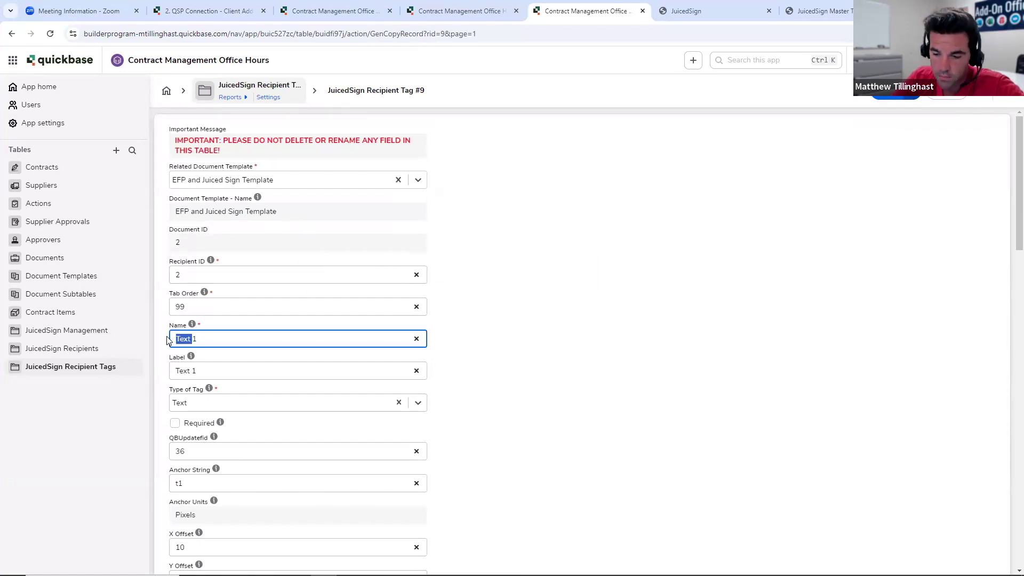
{"action": "type", "text": "CB1"}
{"action": "left_click_drag", "start_coordinate": [194, 367], "coordinate": [169, 371]}
{"action": "type", "text": "C"}
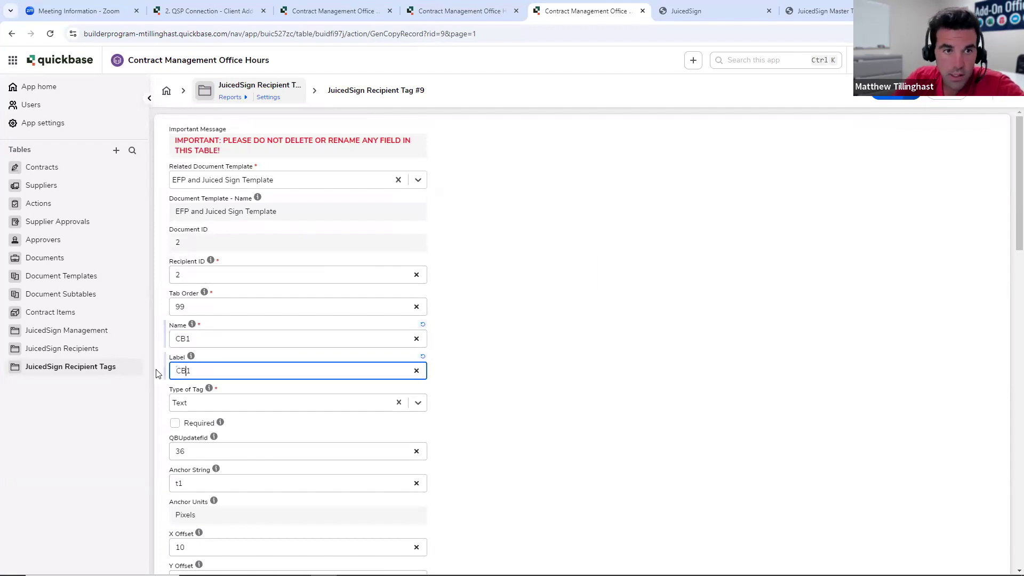
Set the CB1 tag's type to Checkbox
{"action": "scroll", "coordinate": [219, 319], "scroll_direction": "down", "scroll_amount": 2}
{"action": "left_click", "coordinate": [281, 297]}
{"action": "scroll", "coordinate": [242, 373], "scroll_direction": "down", "scroll_amount": 2}
{"action": "scroll", "coordinate": [246, 405], "scroll_direction": "down", "scroll_amount": 1}
{"action": "left_click", "coordinate": [213, 459]}
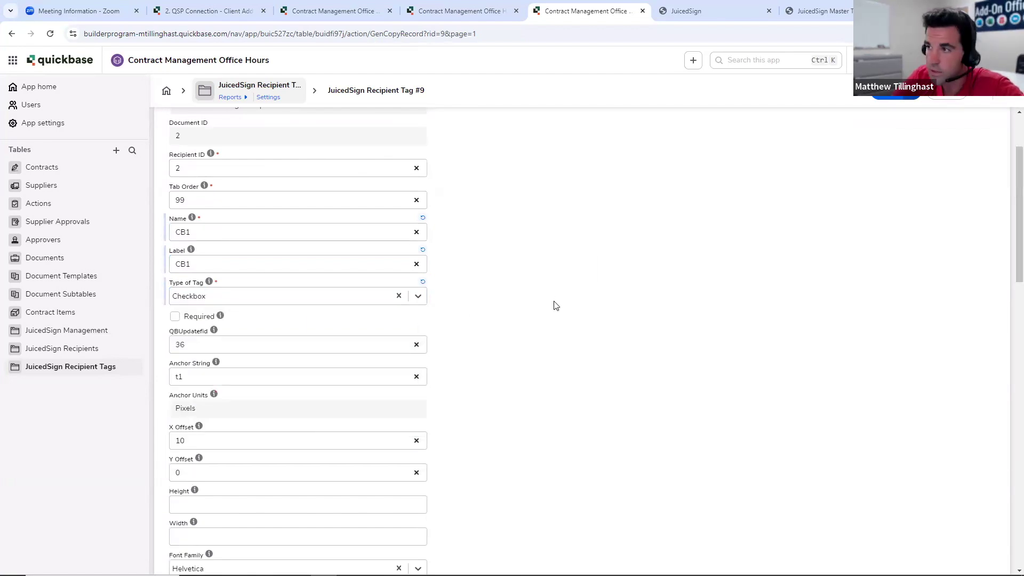
{"action": "scroll", "coordinate": [195, 241], "scroll_direction": "up", "scroll_amount": 1}
{"action": "scroll", "coordinate": [238, 347], "scroll_direction": "down", "scroll_amount": 5}
{"action": "left_click", "coordinate": [198, 228]}
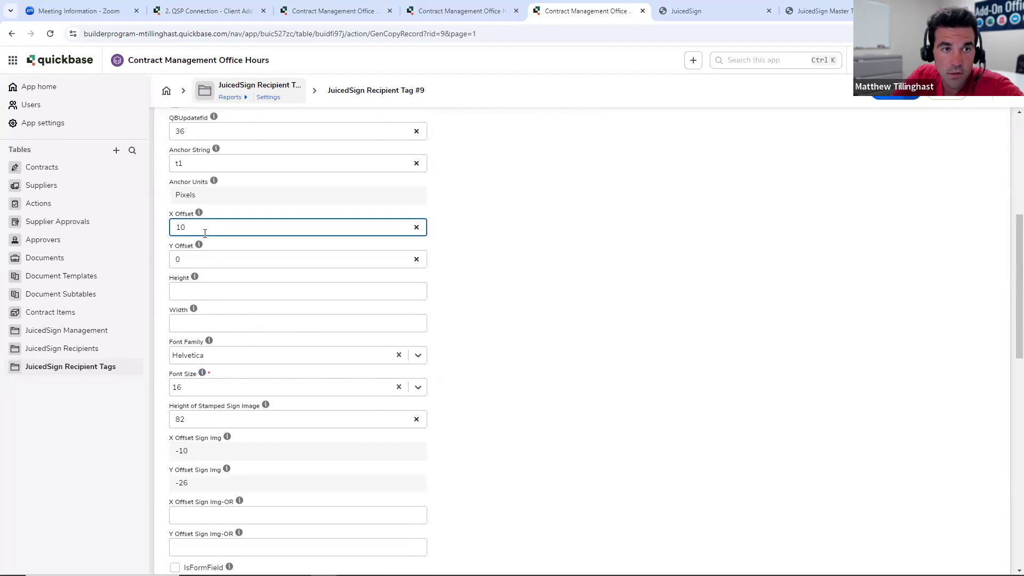
Change the anchor string to t3 and save the CB1 checkbox tag
{"action": "left_click", "coordinate": [209, 165]}
{"action": "key", "text": "BackSpace"}
{"action": "key", "text": "BackSpace"}
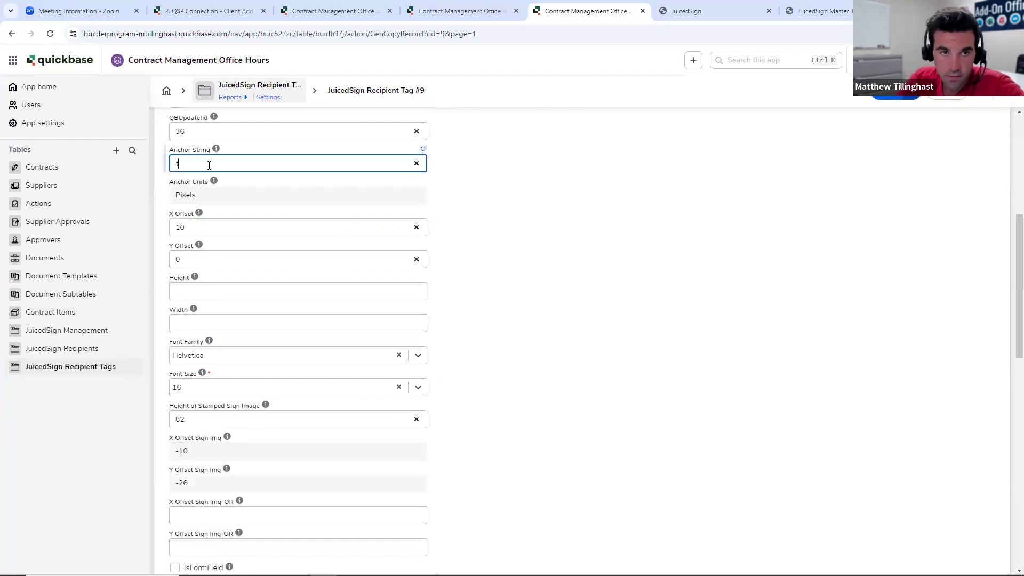
{"action": "type", "text": "t3"}
{"action": "left_click", "coordinate": [581, 267]}
{"action": "scroll", "coordinate": [582, 267], "scroll_direction": "up", "scroll_amount": 2}
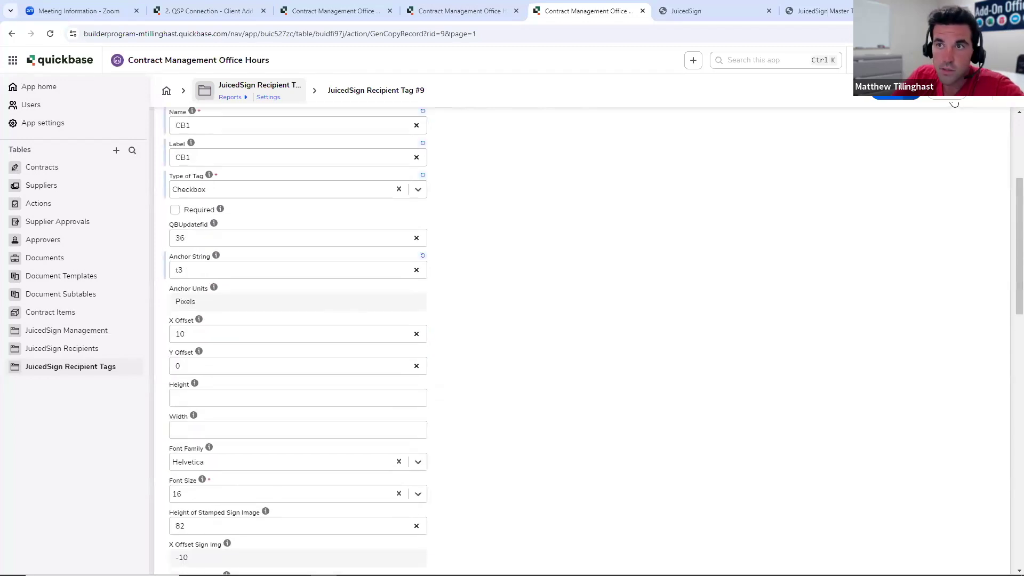
{"action": "left_click", "coordinate": [896, 94]}
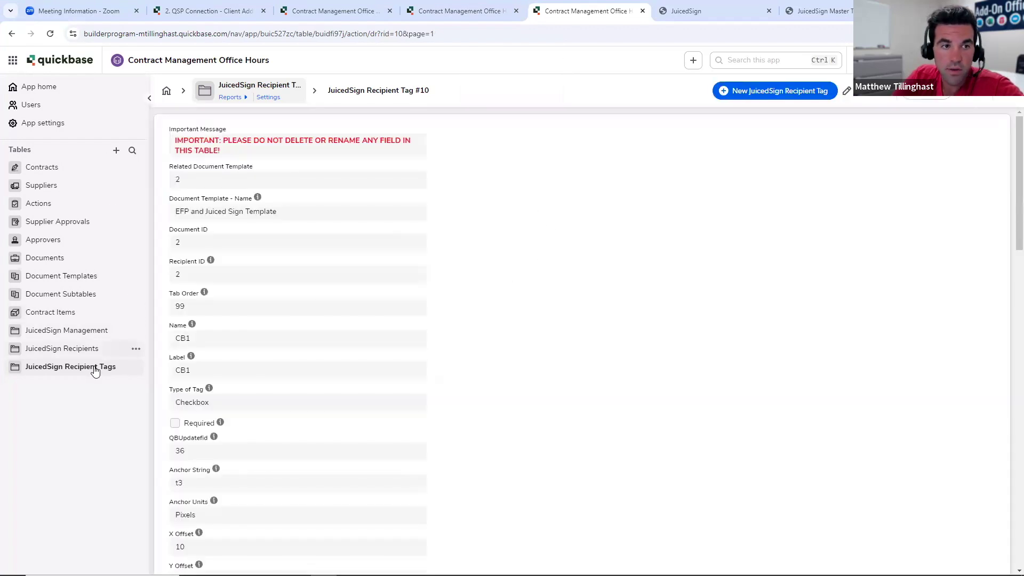
{"action": "left_click", "coordinate": [509, 20]}
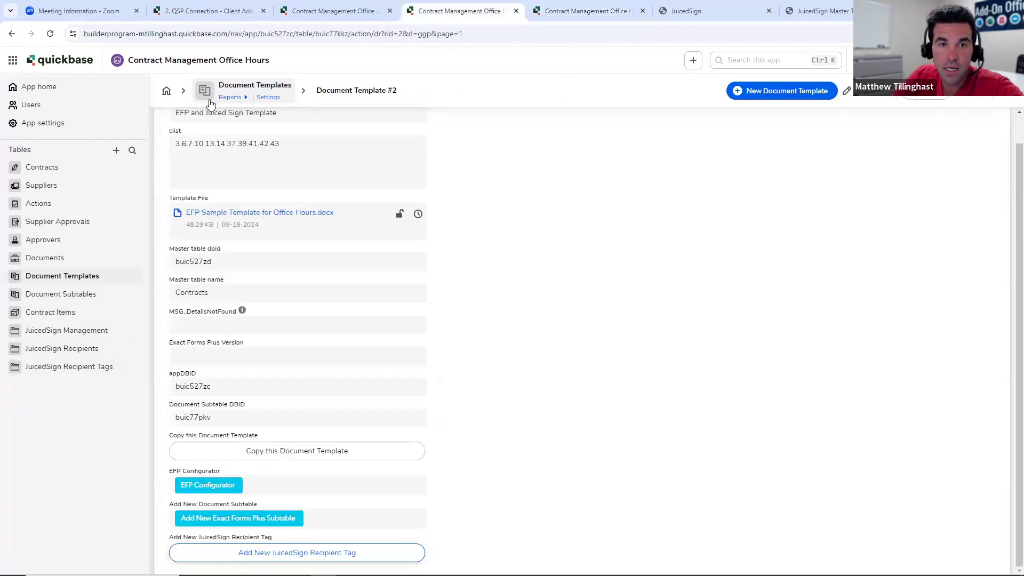
Reload Document Template #2 to show the new tags, then look over Contract #3
{"action": "left_click", "coordinate": [50, 35]}
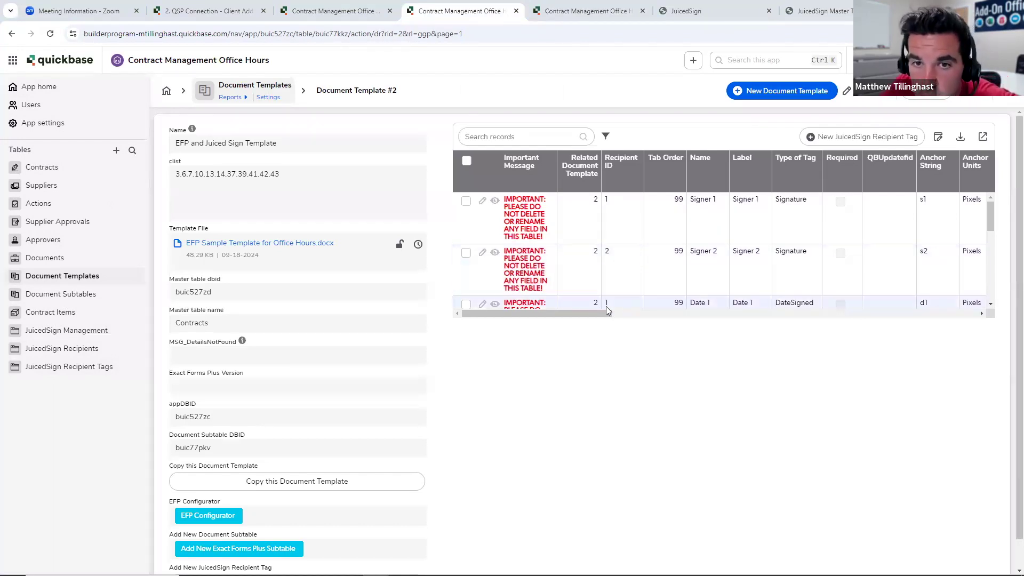
{"action": "left_click_drag", "start_coordinate": [595, 315], "coordinate": [653, 318]}
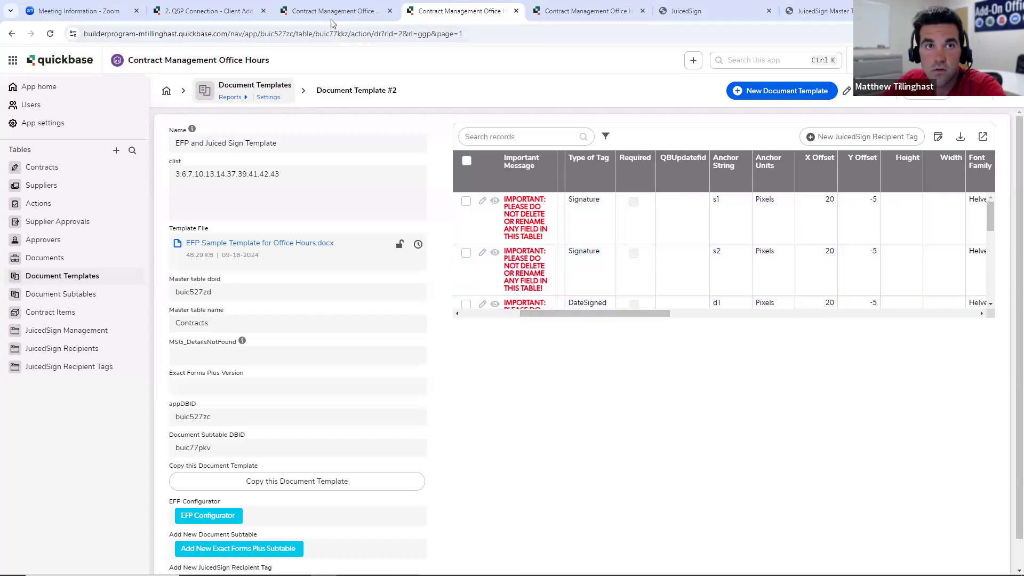
{"action": "left_click", "coordinate": [296, 16]}
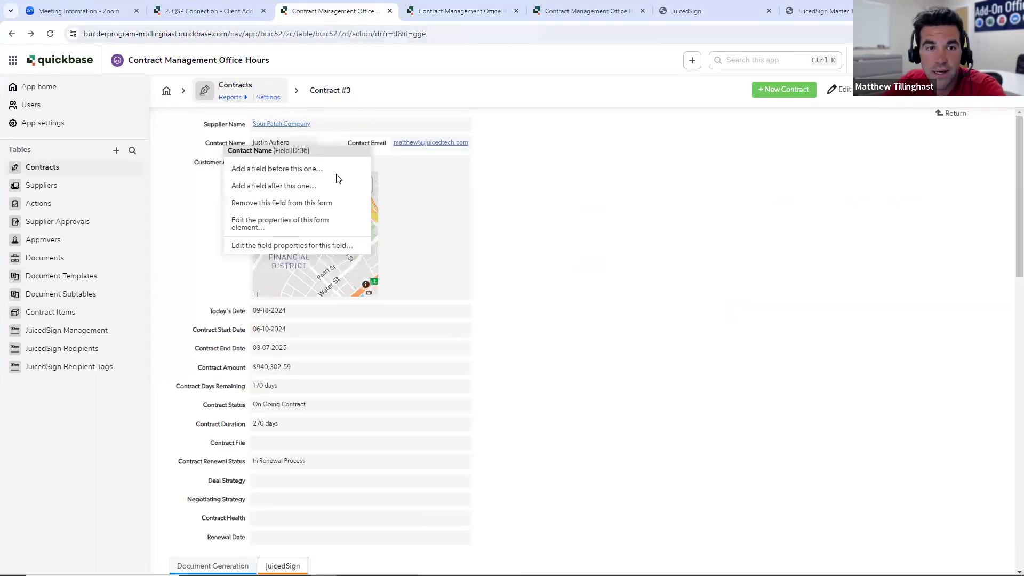
{"action": "left_click", "coordinate": [601, 217]}
{"action": "scroll", "coordinate": [384, 213], "scroll_direction": "down", "scroll_amount": 12}
{"action": "scroll", "coordinate": [319, 186], "scroll_direction": "up", "scroll_amount": 4}
{"action": "scroll", "coordinate": [342, 183], "scroll_direction": "up", "scroll_amount": 4}
{"action": "scroll", "coordinate": [401, 201], "scroll_direction": "down", "scroll_amount": 2}
{"action": "scroll", "coordinate": [401, 201], "scroll_direction": "down", "scroll_amount": 4}
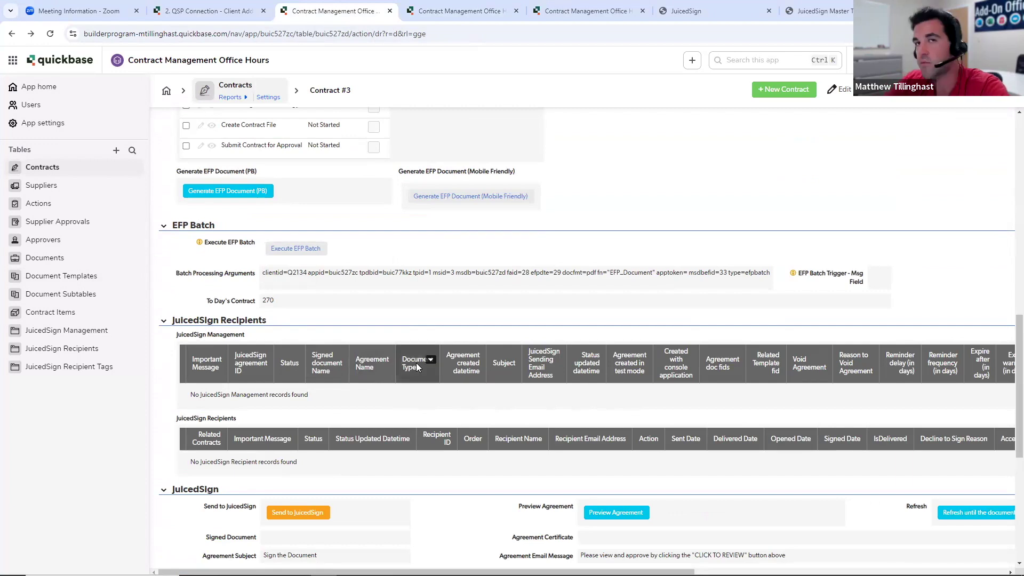
Return to Document Template #2 and review its recipient tags table
{"action": "left_click", "coordinate": [599, 14]}
{"action": "left_click", "coordinate": [493, 12]}
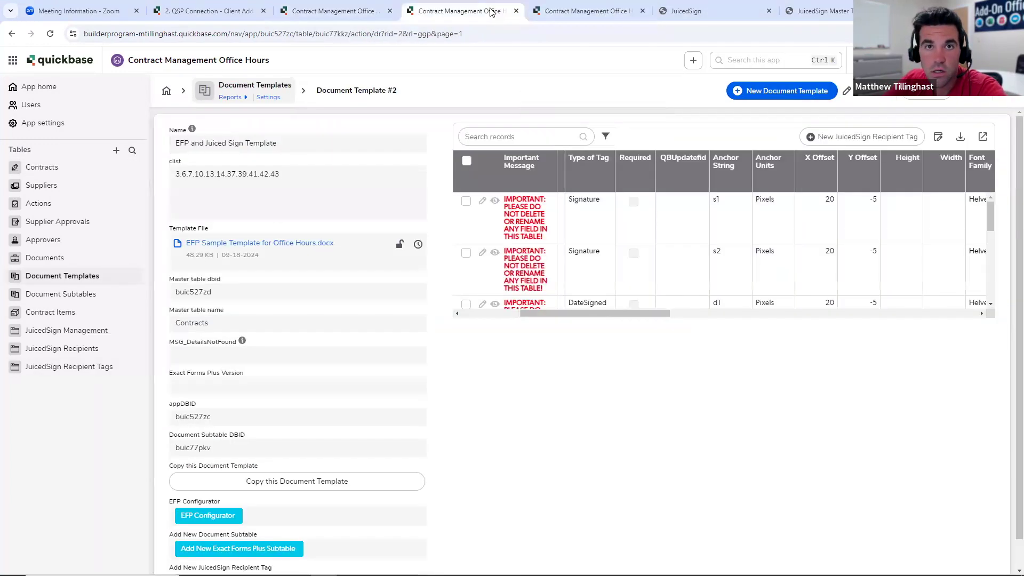
{"action": "left_click_drag", "start_coordinate": [630, 315], "coordinate": [646, 312]}
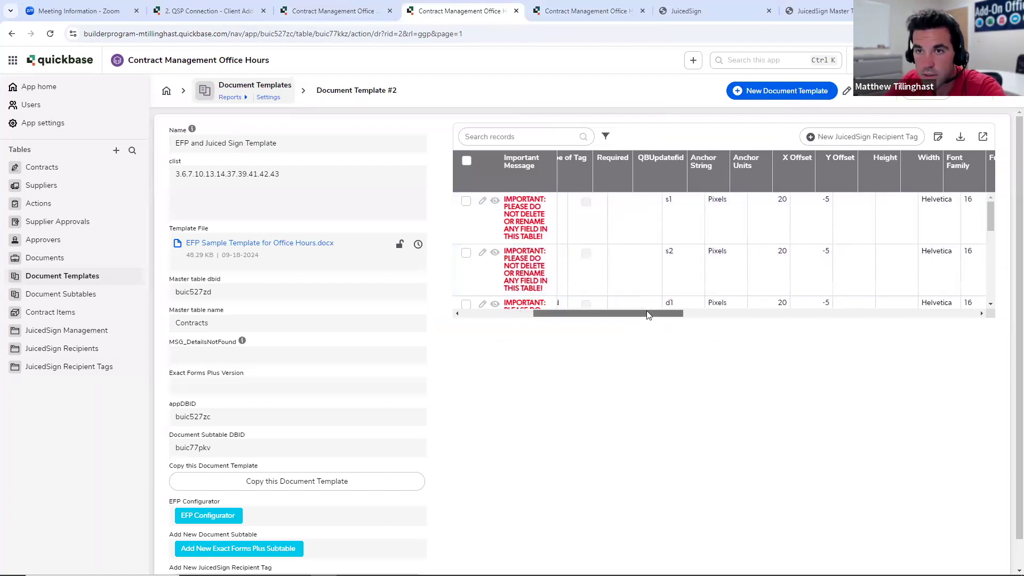
{"action": "scroll", "coordinate": [670, 301], "scroll_direction": "down", "scroll_amount": 1}
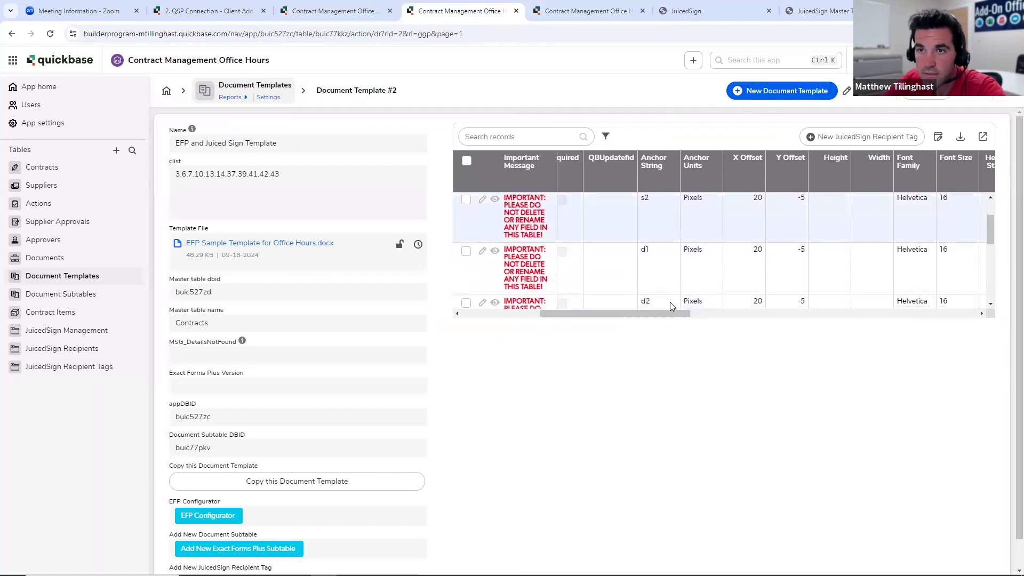
{"action": "left_click_drag", "start_coordinate": [642, 313], "coordinate": [564, 313]}
{"action": "scroll", "coordinate": [716, 263], "scroll_direction": "down", "scroll_amount": 5}
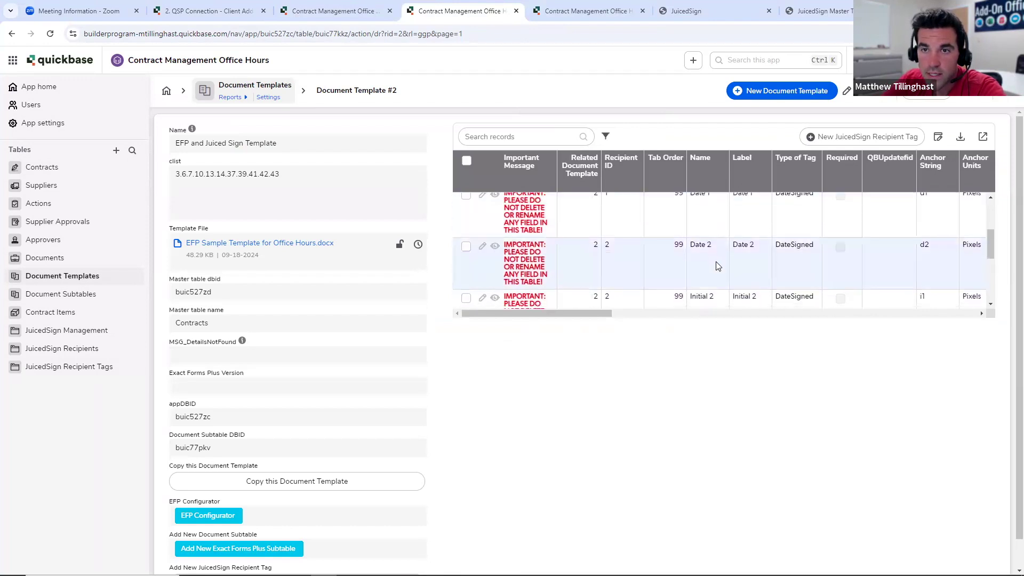
{"action": "scroll", "coordinate": [668, 300], "scroll_direction": "up", "scroll_amount": 5}
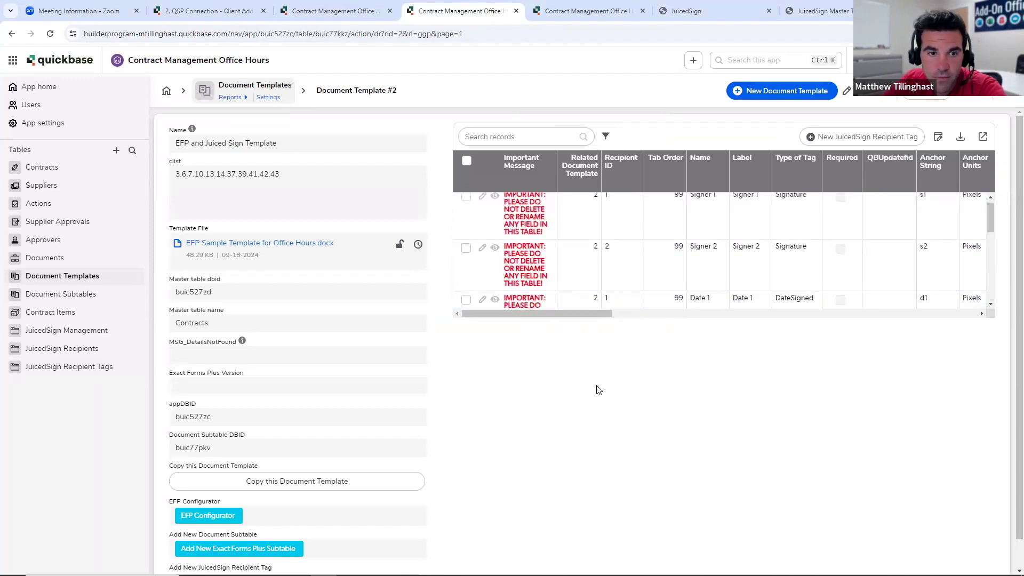
Delete the old template file, upload EFP Sample Template for Office Hours 1.docx from Documents, and save
{"action": "left_click", "coordinate": [847, 92]}
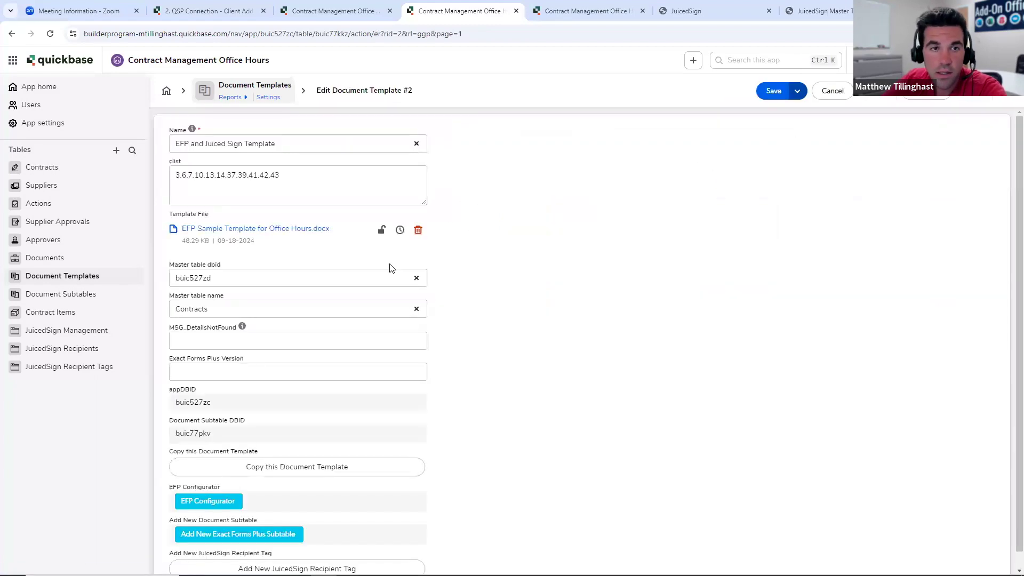
{"action": "left_click", "coordinate": [418, 230]}
{"action": "left_click", "coordinate": [585, 352]}
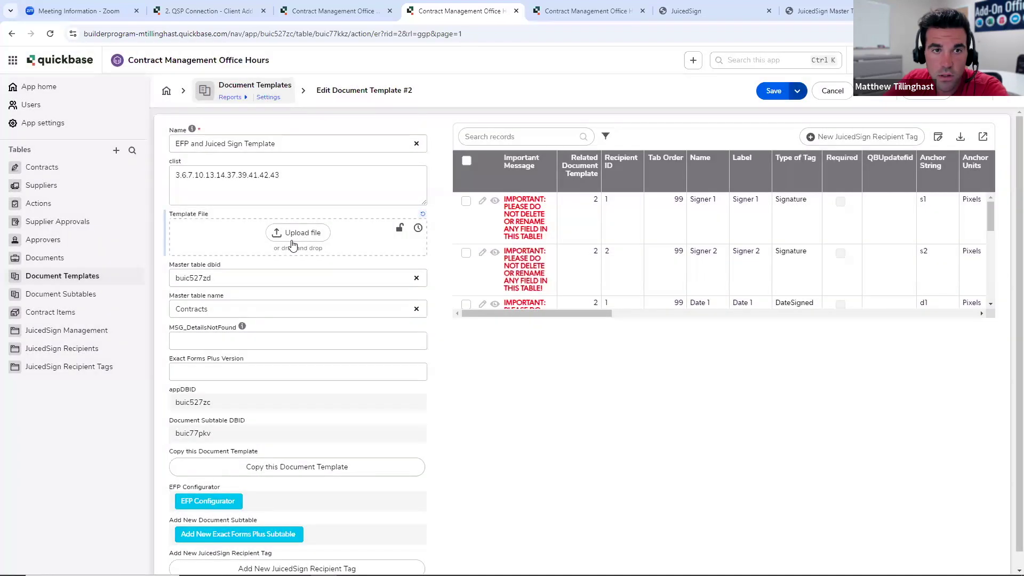
{"action": "left_click", "coordinate": [300, 233]}
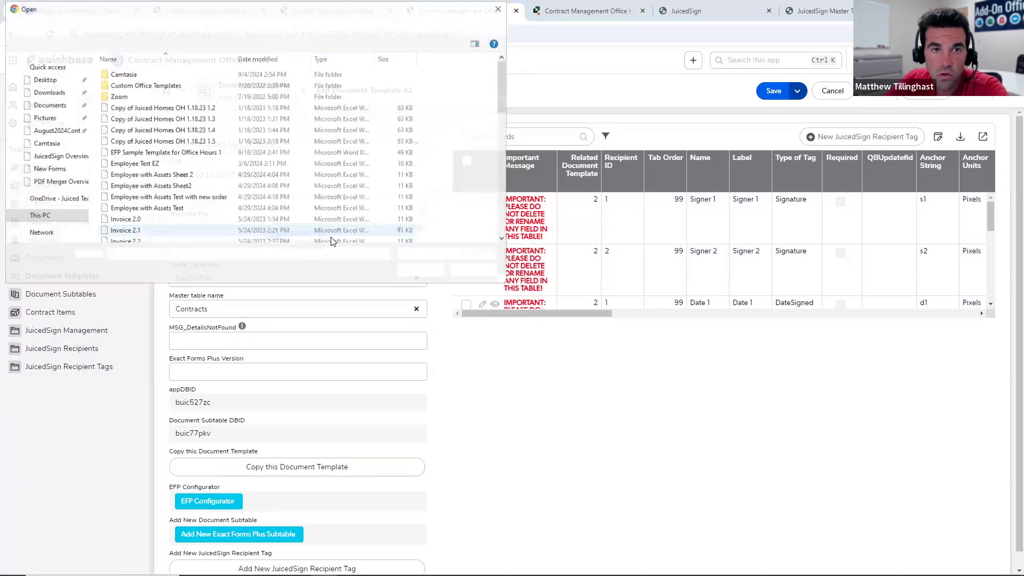
{"action": "left_click", "coordinate": [48, 105]}
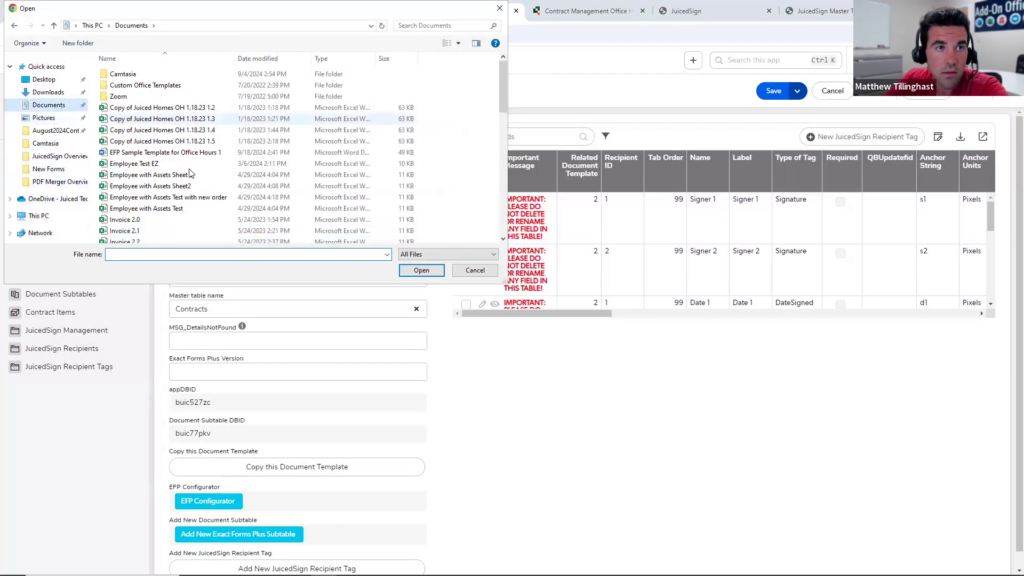
{"action": "left_click", "coordinate": [242, 255]}
{"action": "type", "text": "efp"}
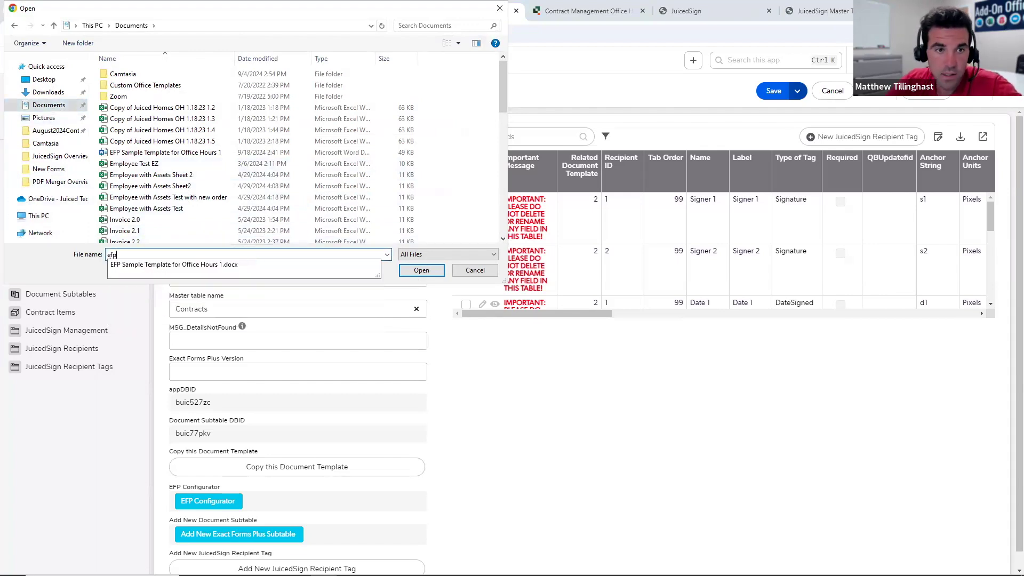
{"action": "left_click", "coordinate": [245, 264]}
{"action": "left_click", "coordinate": [773, 91]}
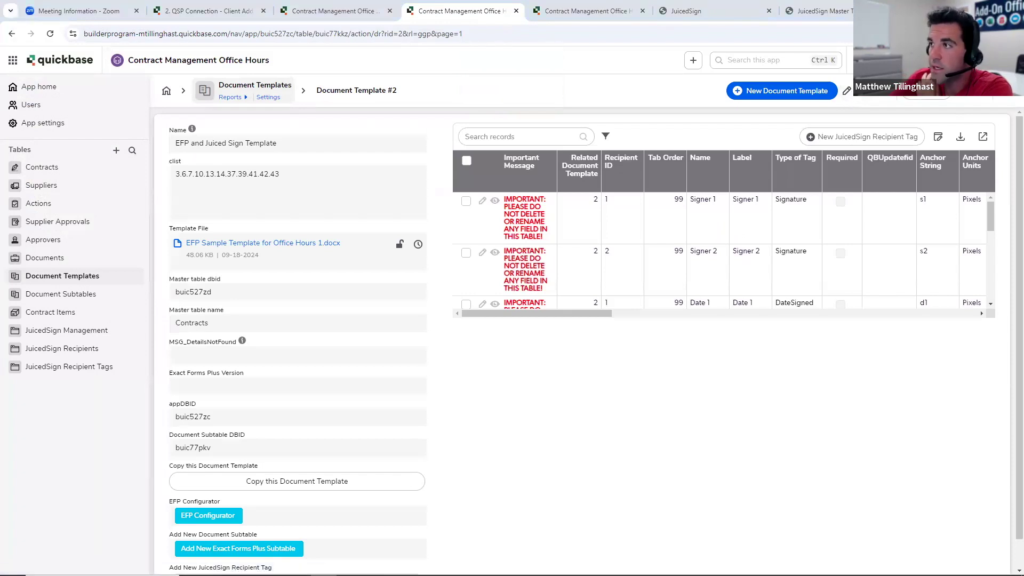
{"action": "key", "text": "alt+Tab"}
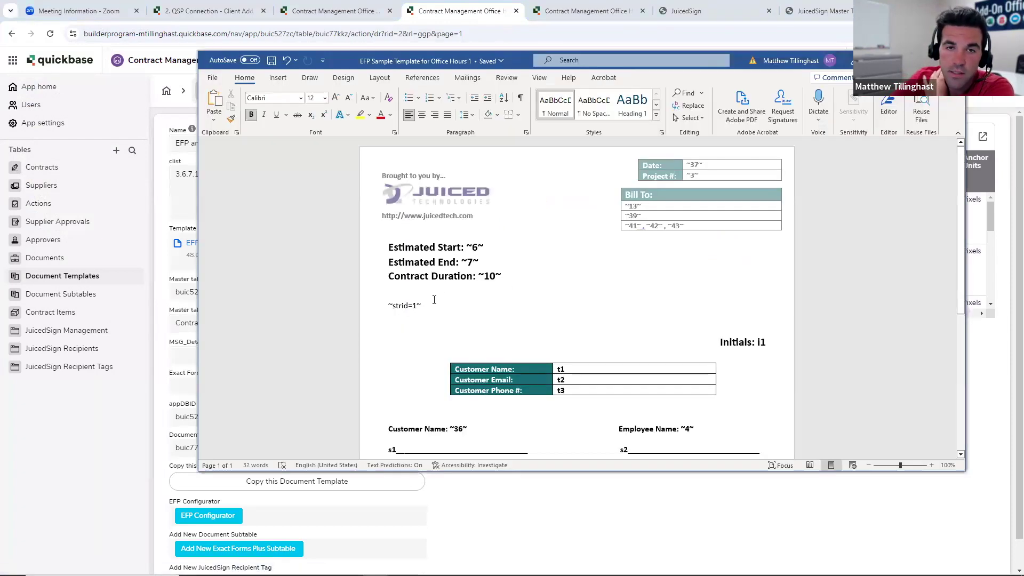
{"action": "left_click_drag", "start_coordinate": [428, 303], "coordinate": [387, 305]}
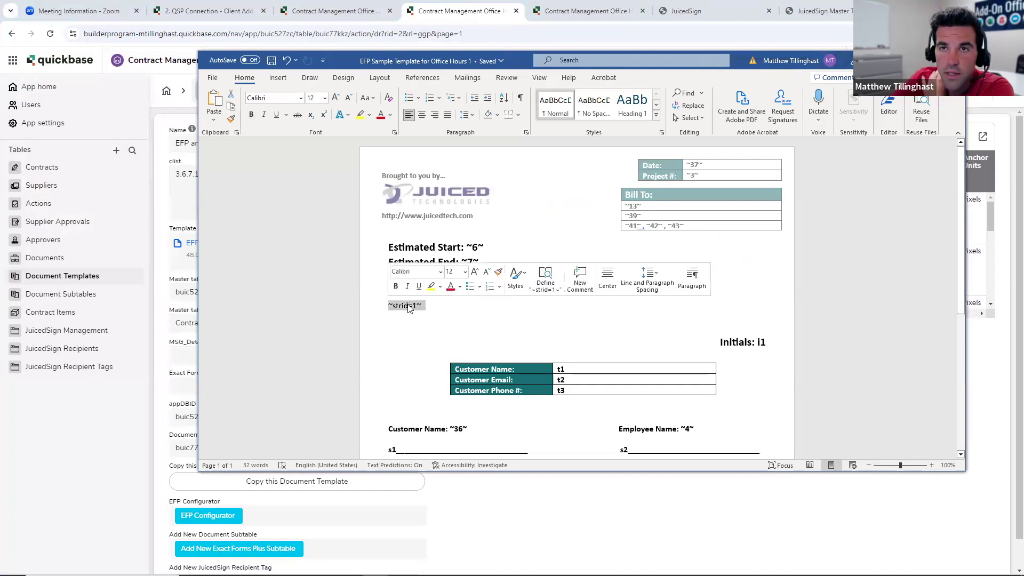
{"action": "left_click", "coordinate": [469, 308]}
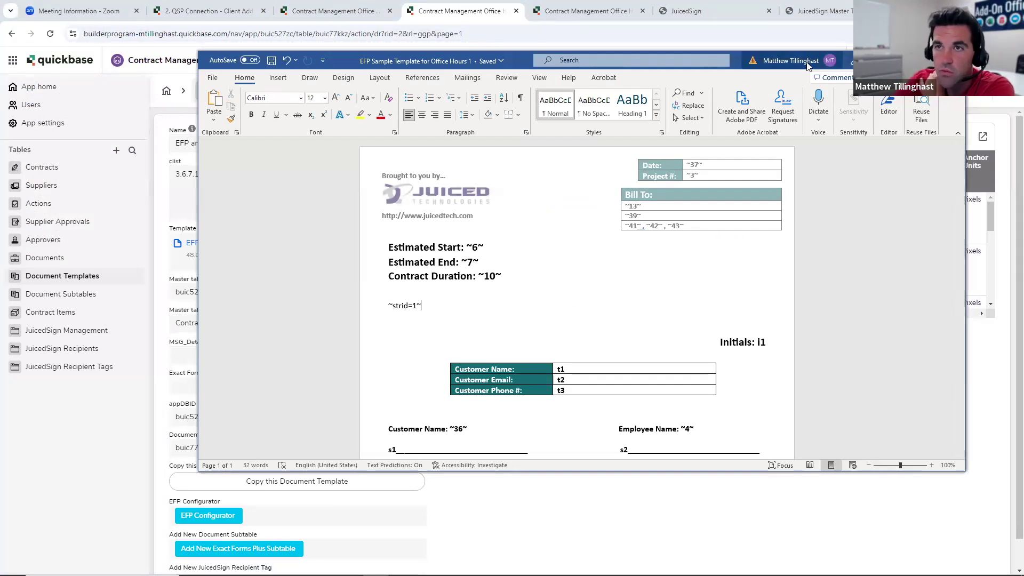
{"action": "left_click", "coordinate": [904, 60]}
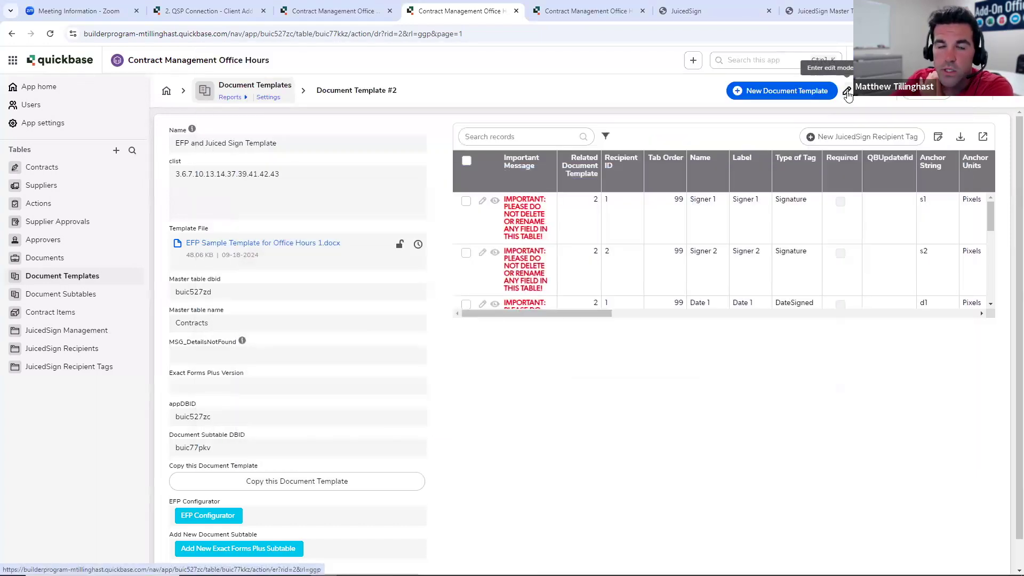
Enter No Items Found in MSG_DetailsNotFound and save Document Template #2
{"action": "left_click", "coordinate": [847, 93]}
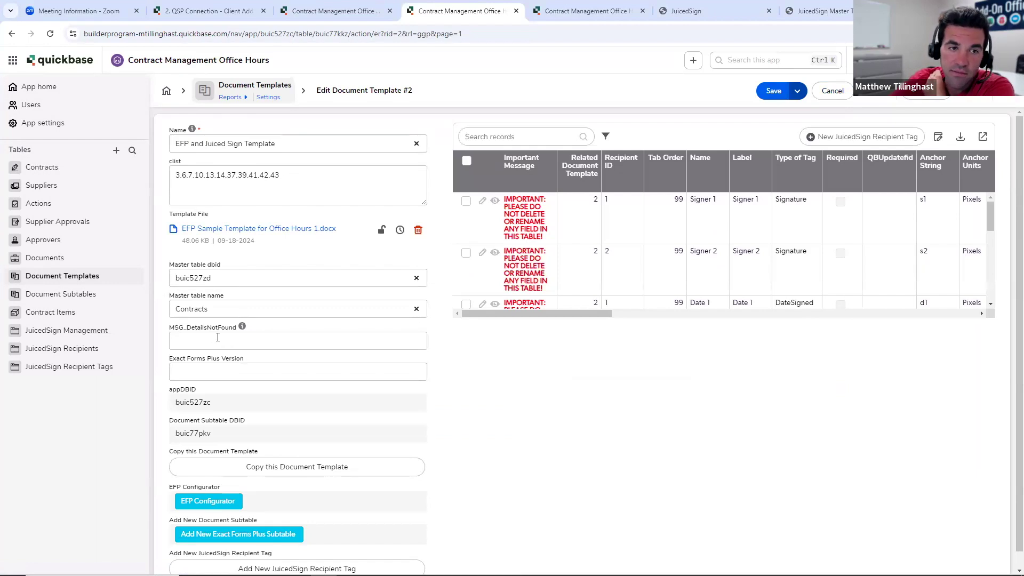
{"action": "left_click_drag", "start_coordinate": [169, 334], "coordinate": [247, 331]}
{"action": "left_click", "coordinate": [247, 330]}
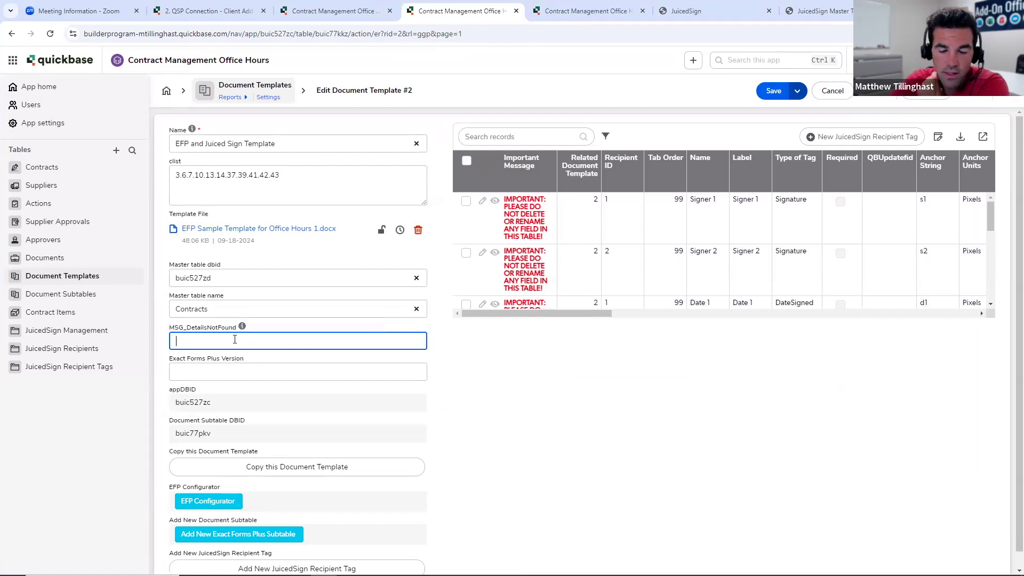
{"action": "type", "text": "No Items Found"}
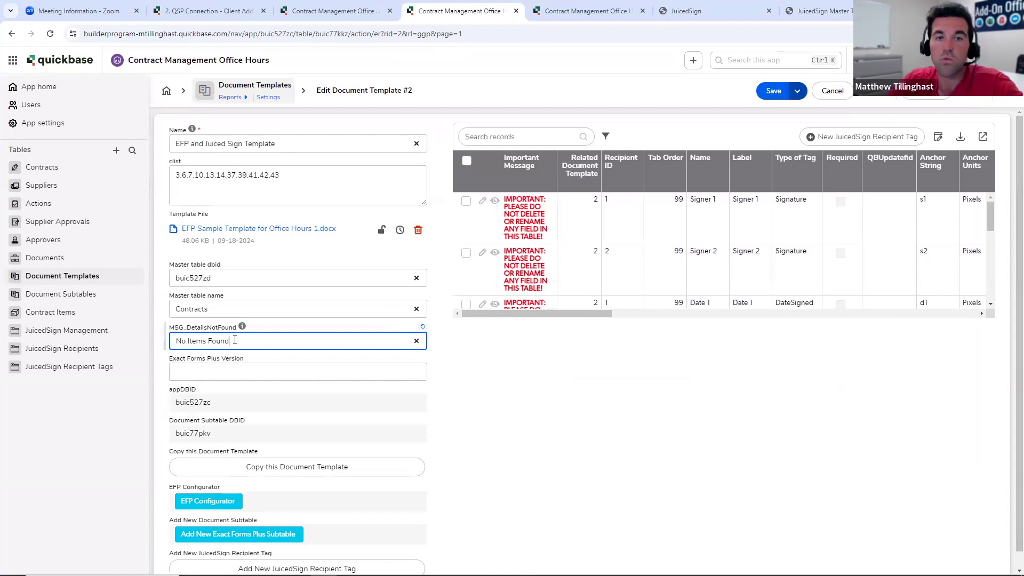
{"action": "left_click", "coordinate": [540, 468]}
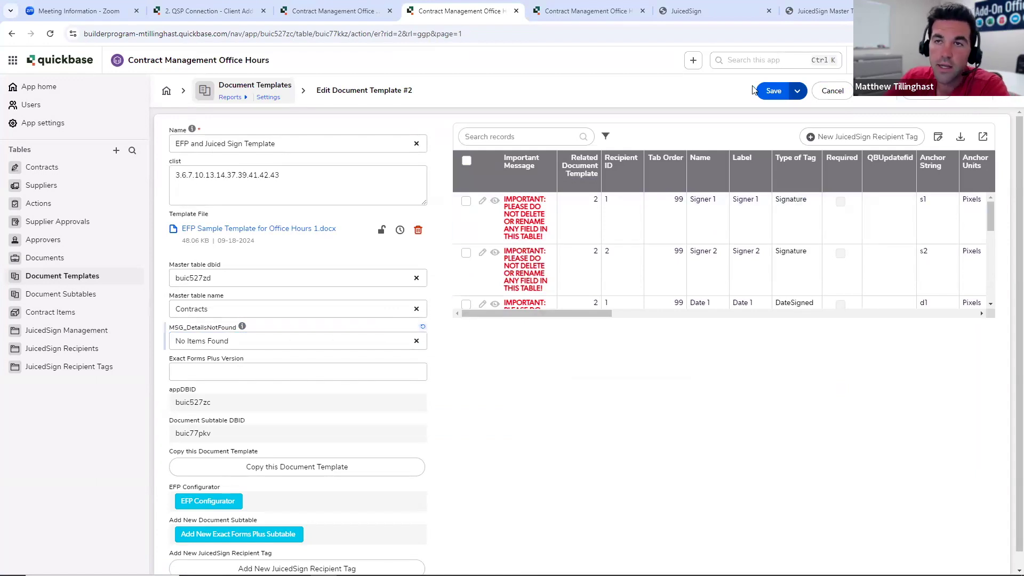
{"action": "left_click", "coordinate": [768, 92]}
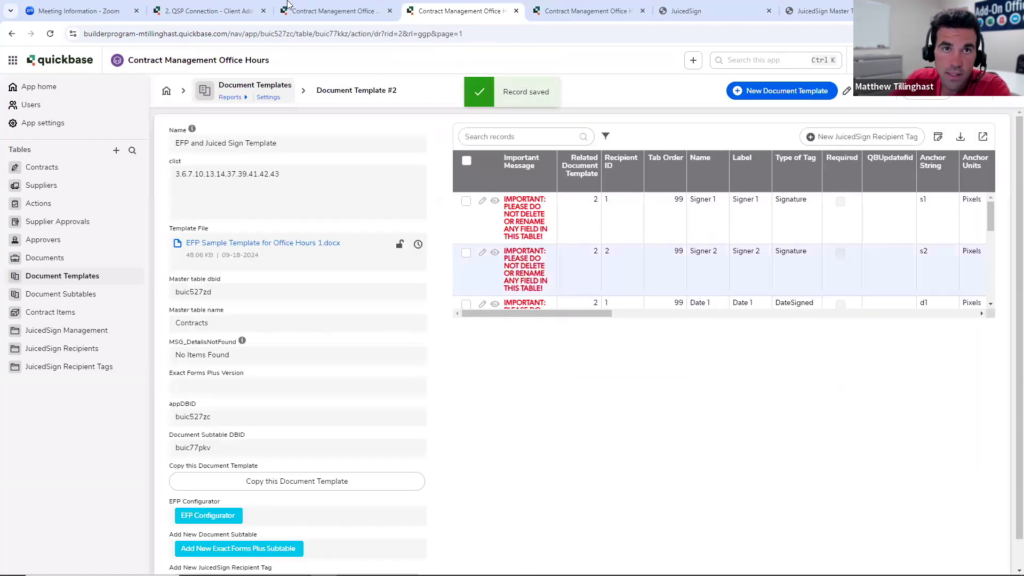
{"action": "left_click", "coordinate": [320, 15]}
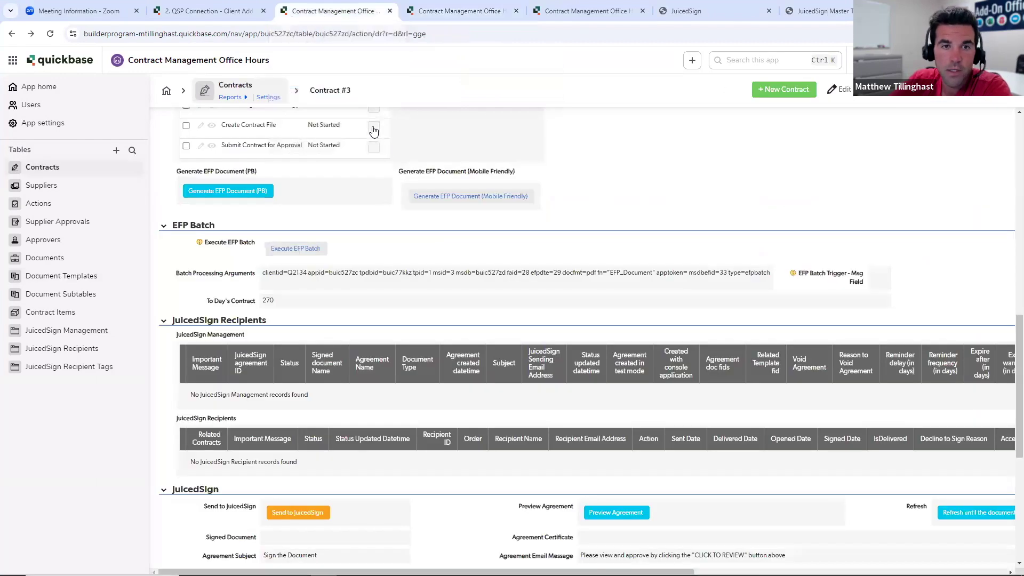
Generate the Contract #3 document from its template in the Document Generation section
{"action": "scroll", "coordinate": [707, 286], "scroll_direction": "up", "scroll_amount": 6}
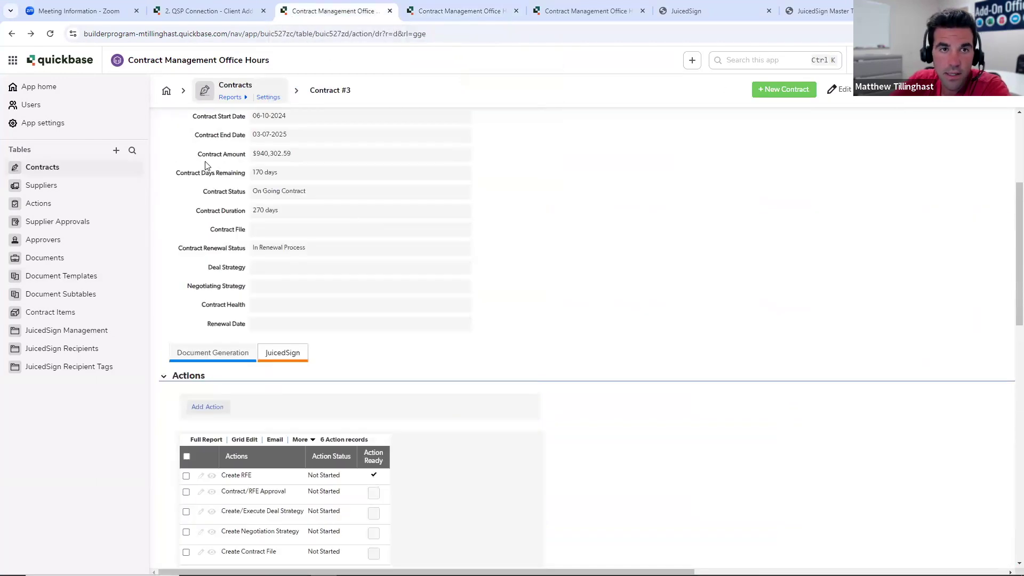
{"action": "left_click", "coordinate": [222, 352]}
{"action": "left_click", "coordinate": [277, 471]}
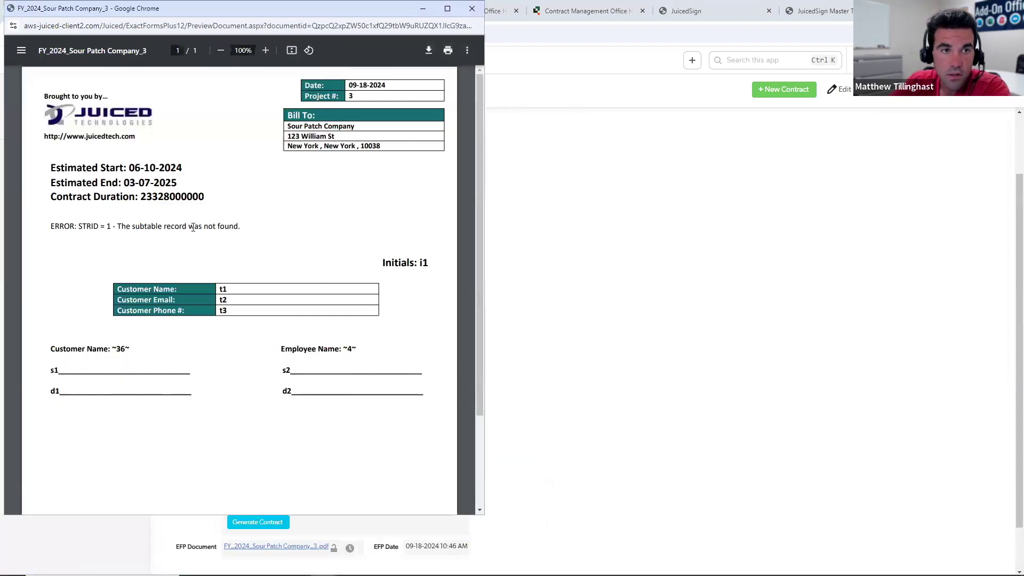
{"action": "left_click_drag", "start_coordinate": [113, 226], "coordinate": [258, 228]}
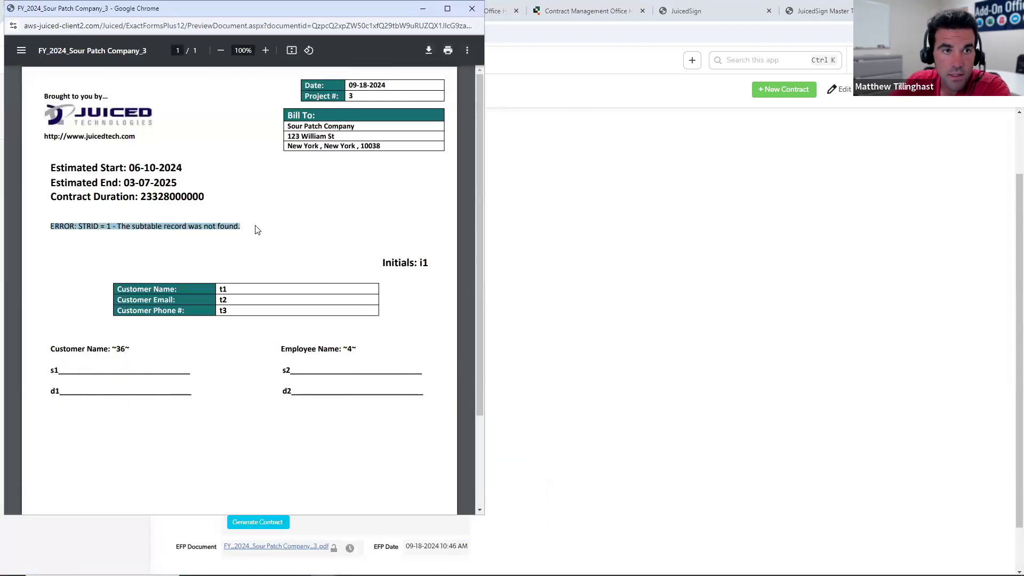
{"action": "left_click", "coordinate": [219, 209]}
{"action": "left_click_drag", "start_coordinate": [153, 196], "coordinate": [214, 202]}
{"action": "left_click", "coordinate": [228, 208]}
{"action": "left_click_drag", "start_coordinate": [303, 8], "coordinate": [802, 64]}
{"action": "right_click", "coordinate": [246, 349]}
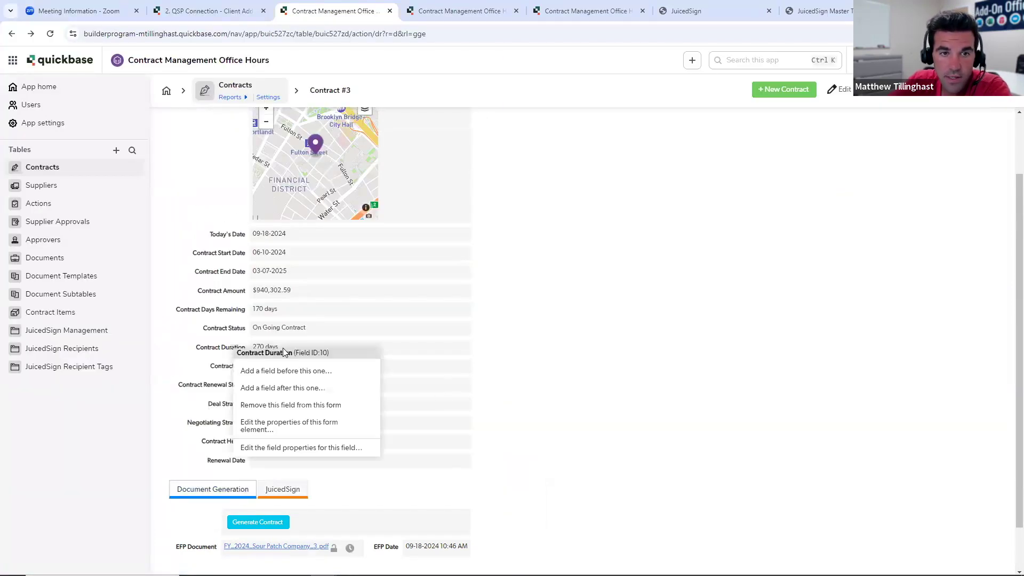
{"action": "left_click", "coordinate": [596, 375]}
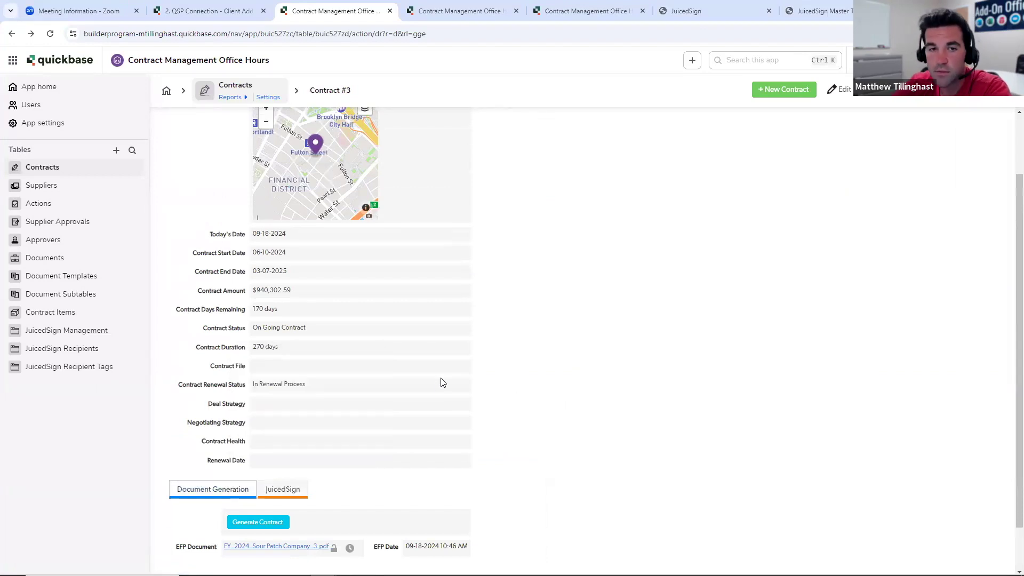
{"action": "left_click_drag", "start_coordinate": [253, 349], "coordinate": [272, 345]}
{"action": "left_click", "coordinate": [325, 361]}
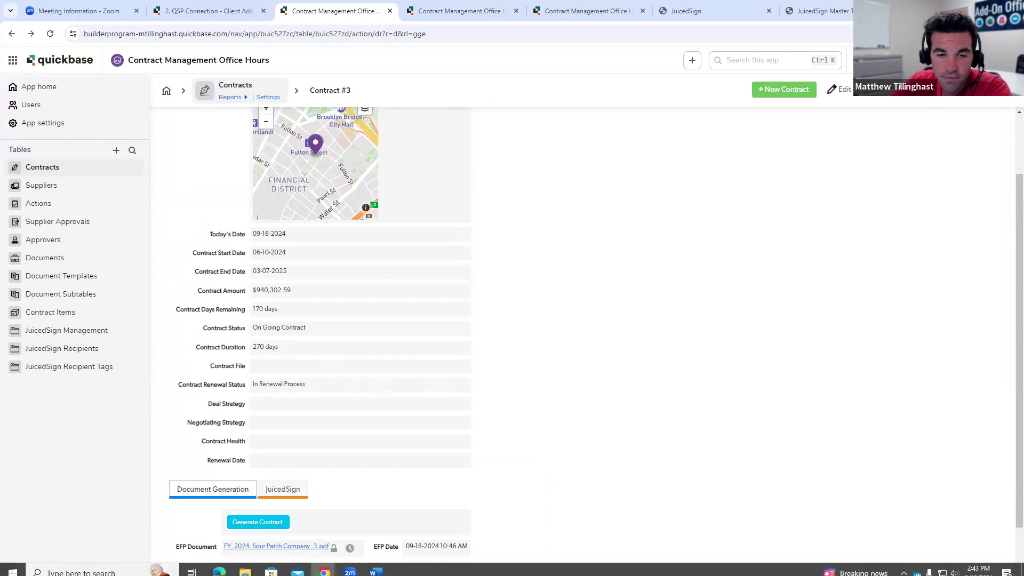
Return to the generated PDF preview and check the i1 initials placeholder
{"action": "mouse_move", "coordinate": [350, 565]}
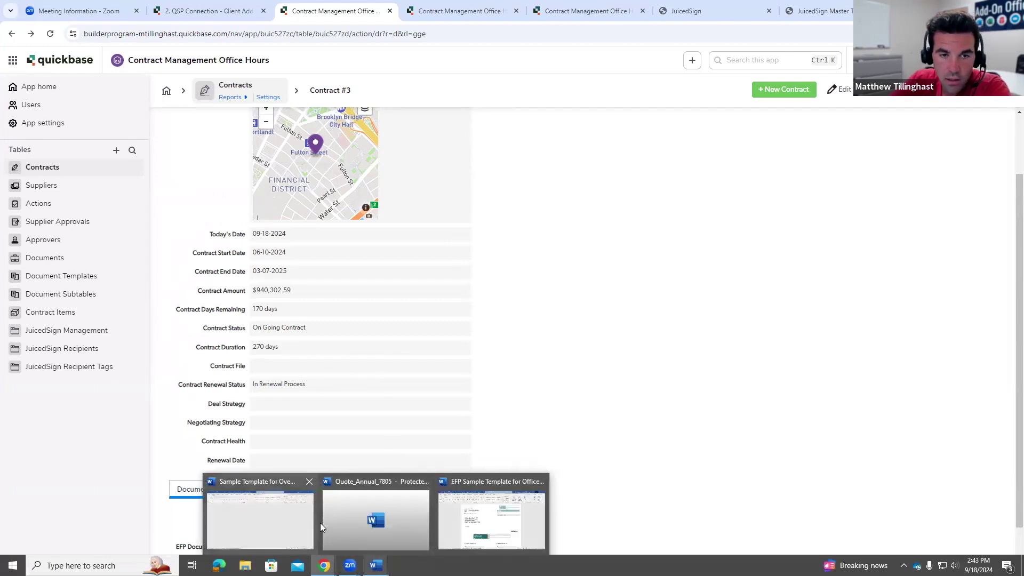
{"action": "left_click", "coordinate": [376, 519]}
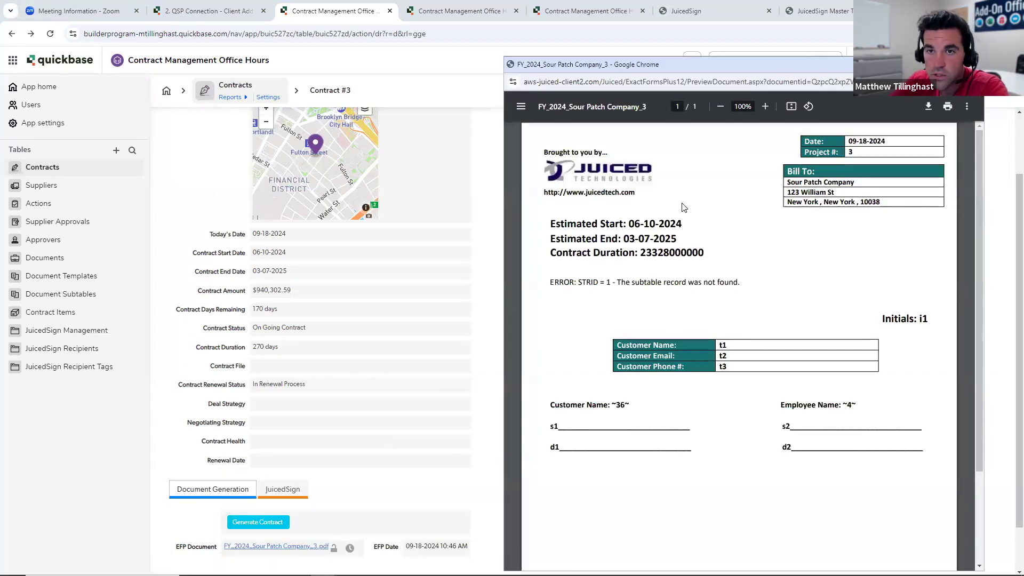
{"action": "scroll", "coordinate": [746, 241], "scroll_direction": "down", "scroll_amount": 2}
{"action": "scroll", "coordinate": [660, 390], "scroll_direction": "up", "scroll_amount": 2}
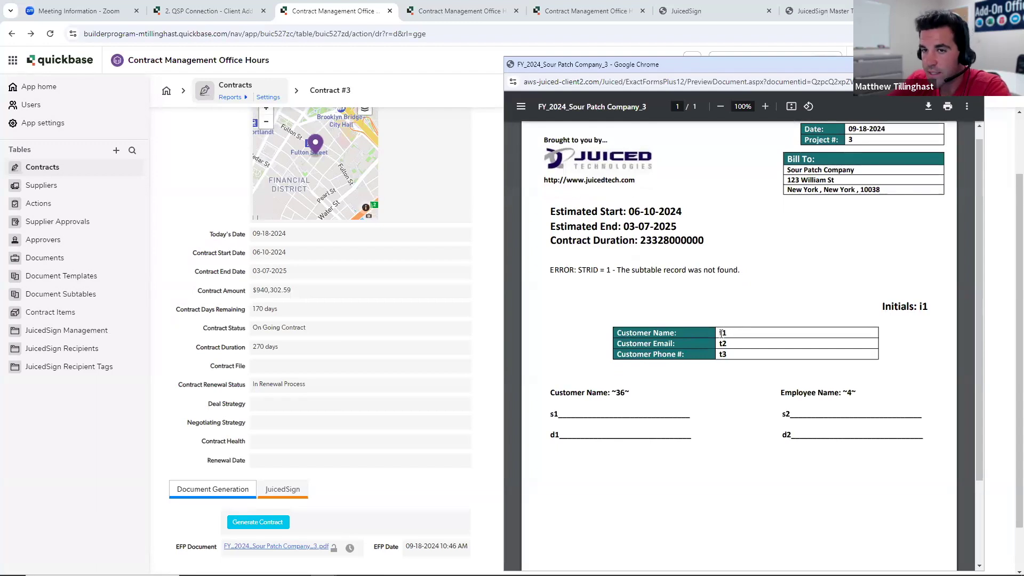
{"action": "left_click_drag", "start_coordinate": [918, 308], "coordinate": [927, 307]}
{"action": "left_click", "coordinate": [924, 308]}
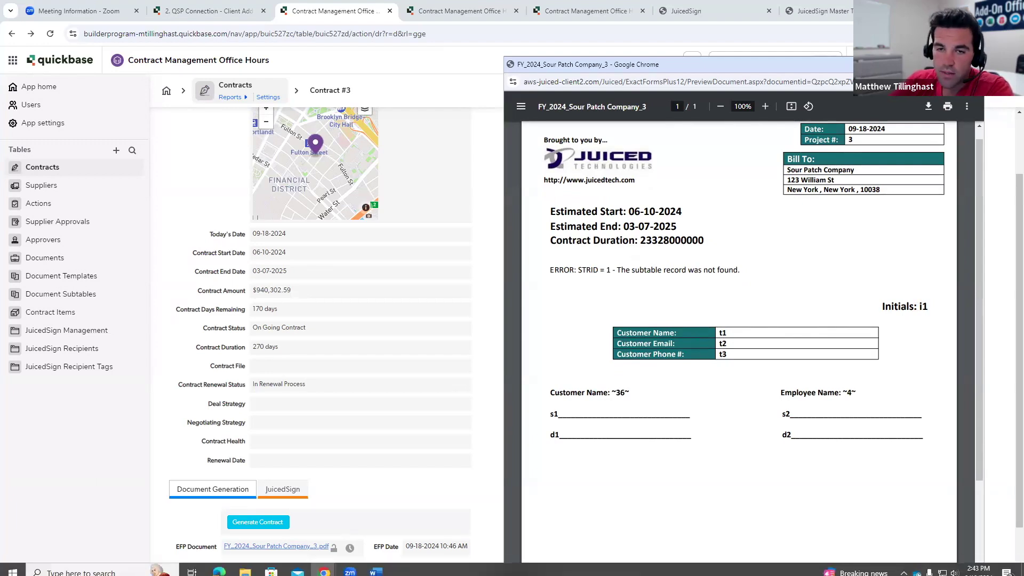
Make the t1 Customer Name placeholder white in the Word template, then minimize Word
{"action": "mouse_move", "coordinate": [375, 565]}
{"action": "left_click", "coordinate": [499, 523]}
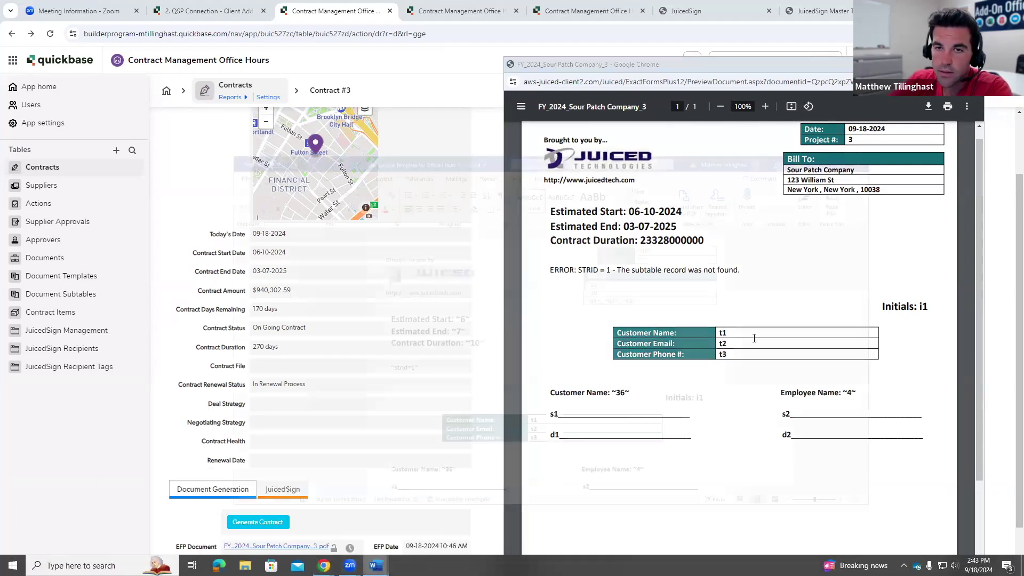
{"action": "left_click", "coordinate": [557, 372]}
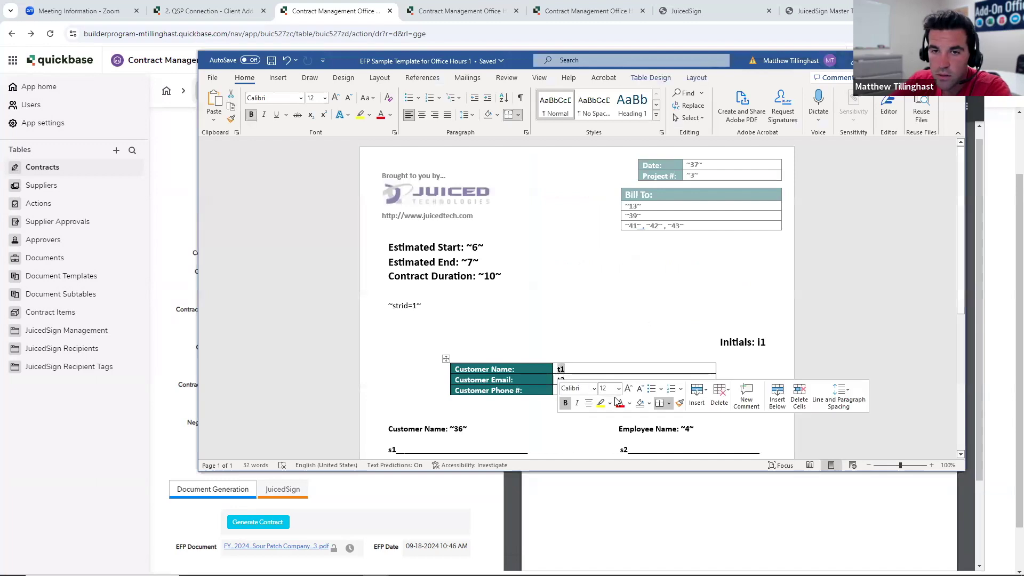
{"action": "left_click", "coordinate": [631, 404]}
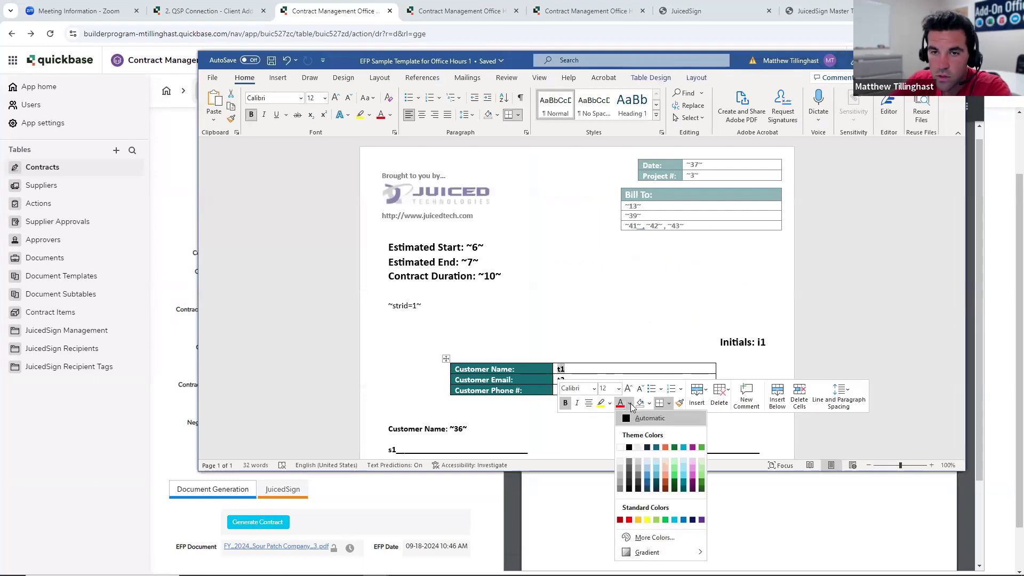
{"action": "left_click", "coordinate": [625, 447]}
{"action": "left_click", "coordinate": [575, 405]}
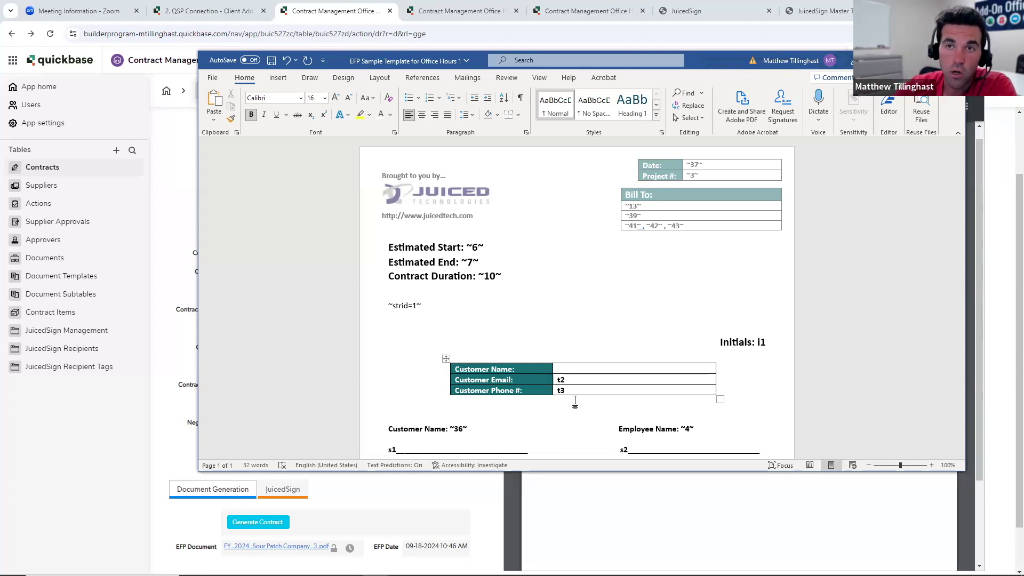
{"action": "left_click", "coordinate": [903, 60]}
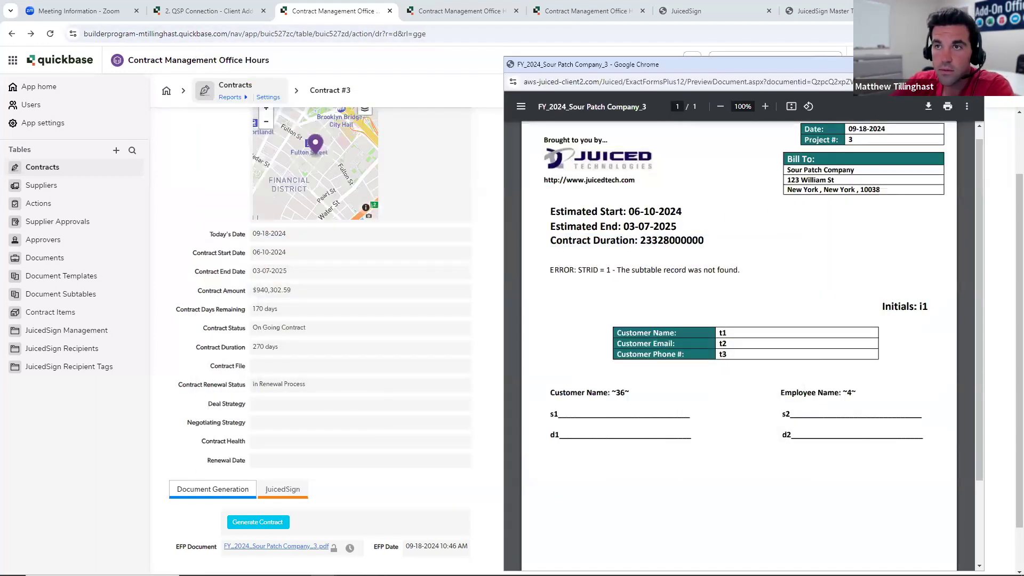
Close the PDF and preview Contract #3's JuicedSign agreement, which reports anchors d2 and s2 missing
{"action": "left_click", "coordinate": [971, 64]}
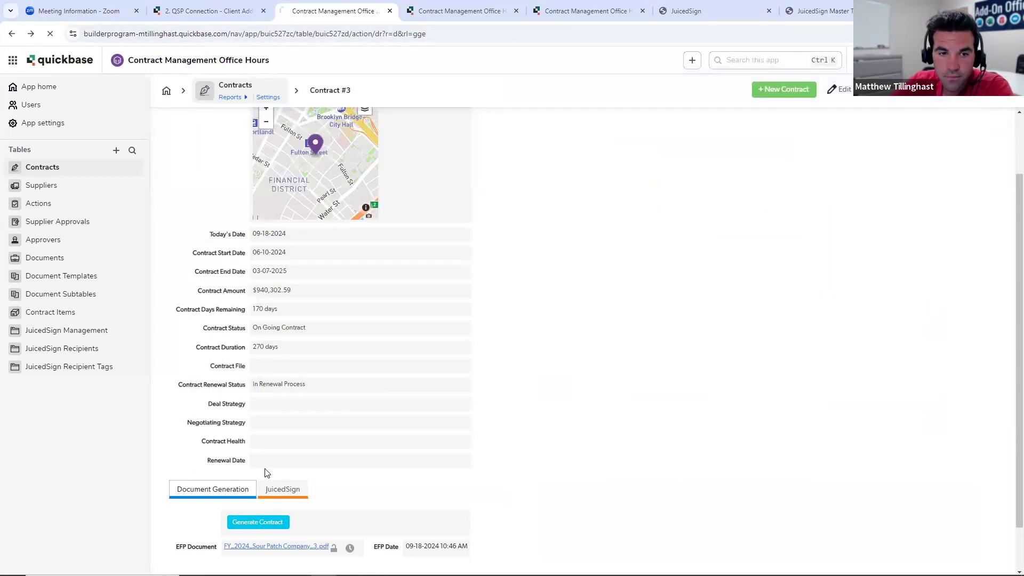
{"action": "scroll", "coordinate": [393, 299], "scroll_direction": "down", "scroll_amount": 5}
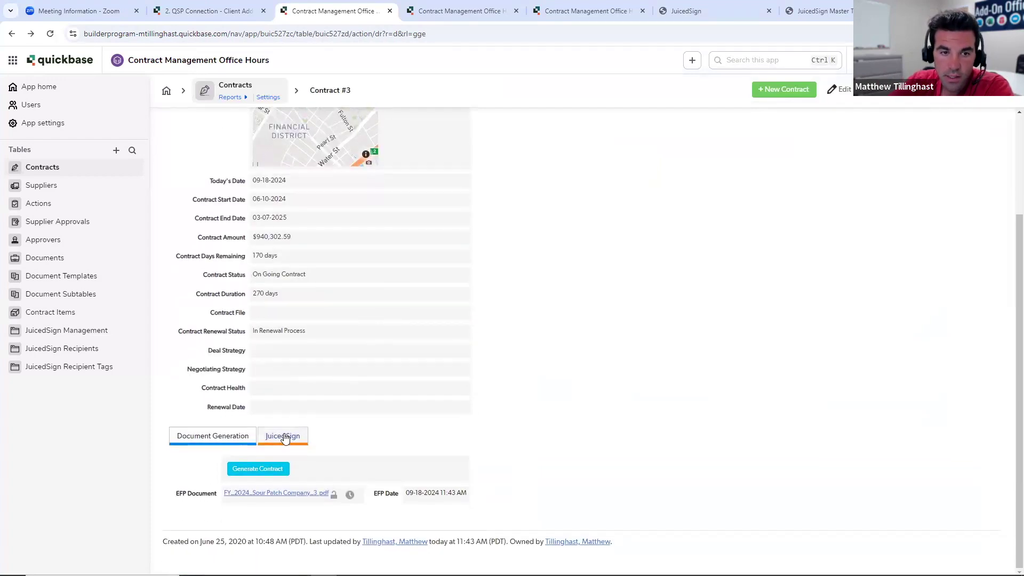
{"action": "left_click", "coordinate": [283, 441]}
{"action": "scroll", "coordinate": [611, 281], "scroll_direction": "down", "scroll_amount": 10}
{"action": "scroll", "coordinate": [612, 281], "scroll_direction": "down", "scroll_amount": 3}
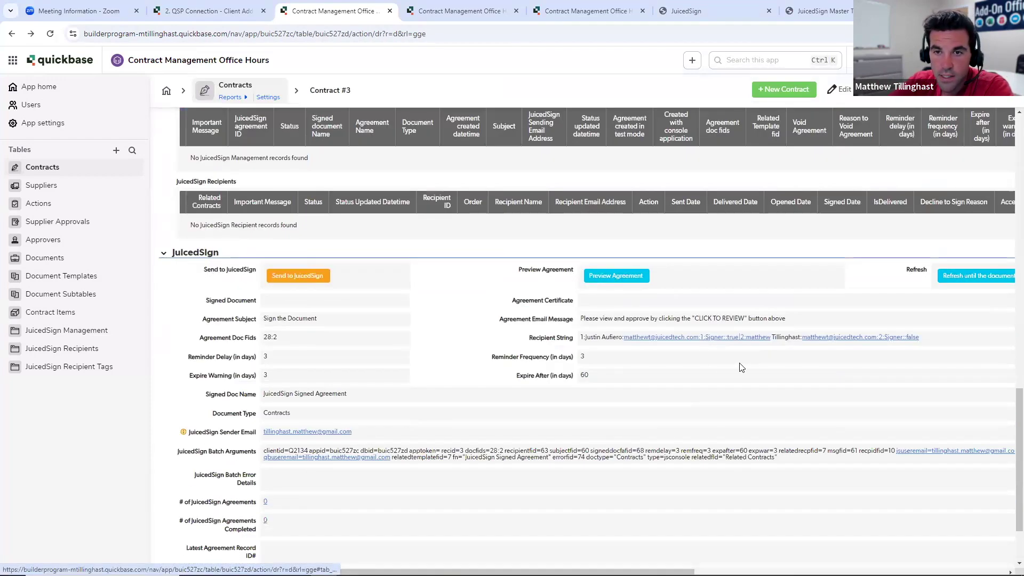
{"action": "left_click", "coordinate": [618, 281]}
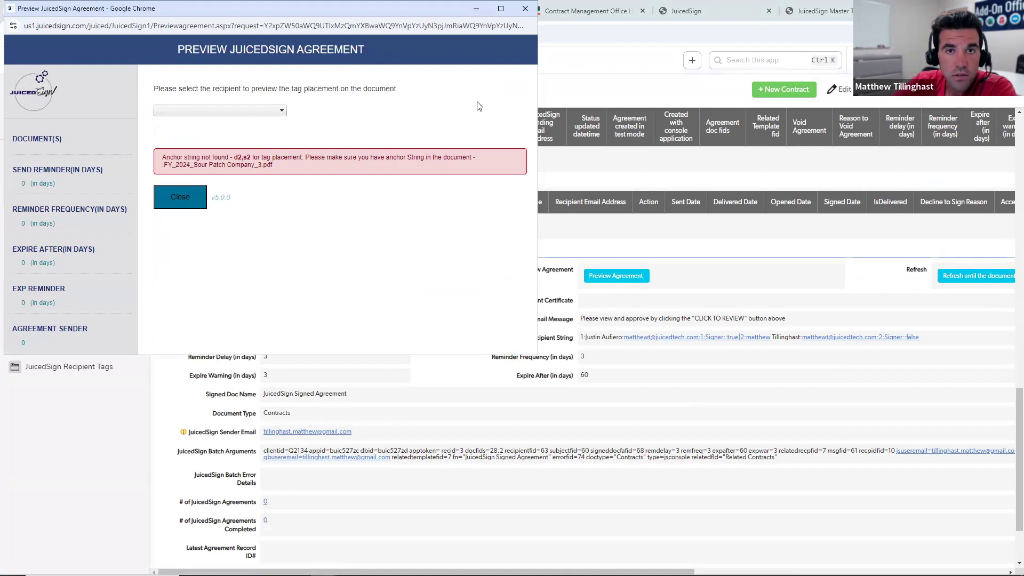
{"action": "left_click", "coordinate": [524, 8]}
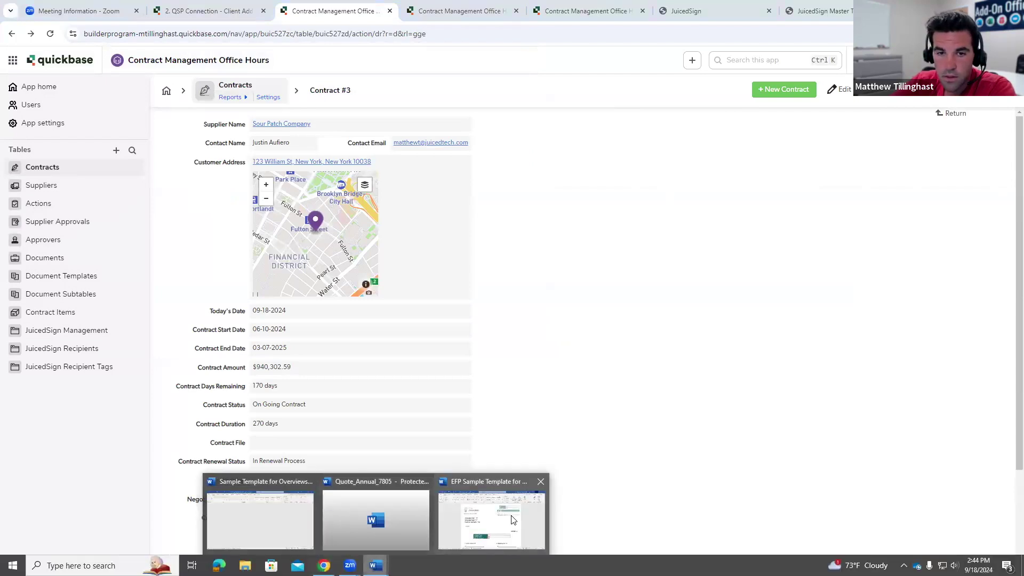
Add a space after the s2 and d2 anchors in the Word template
{"action": "scroll", "coordinate": [631, 380], "scroll_direction": "down", "scroll_amount": 3}
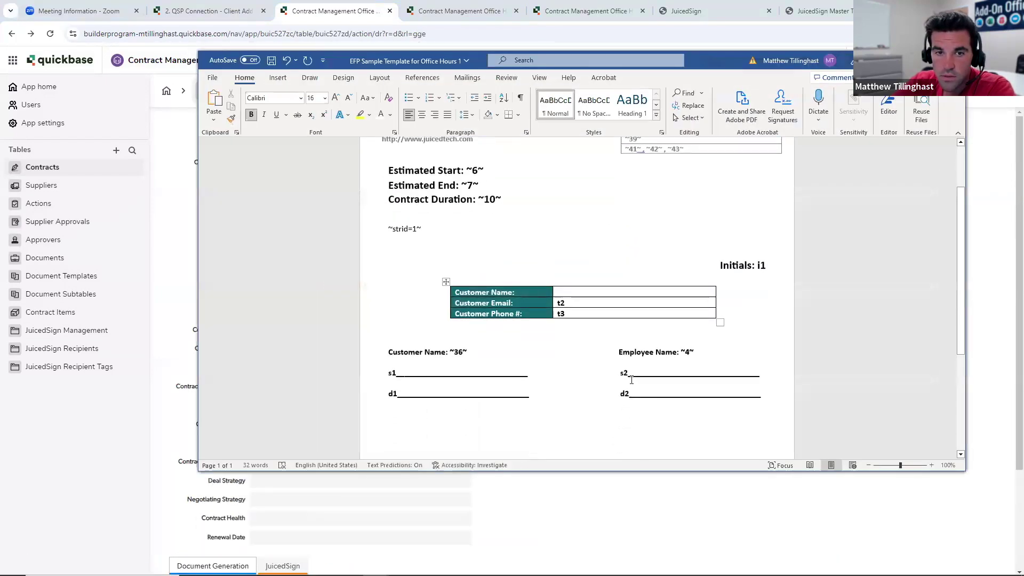
{"action": "left_click", "coordinate": [627, 372]}
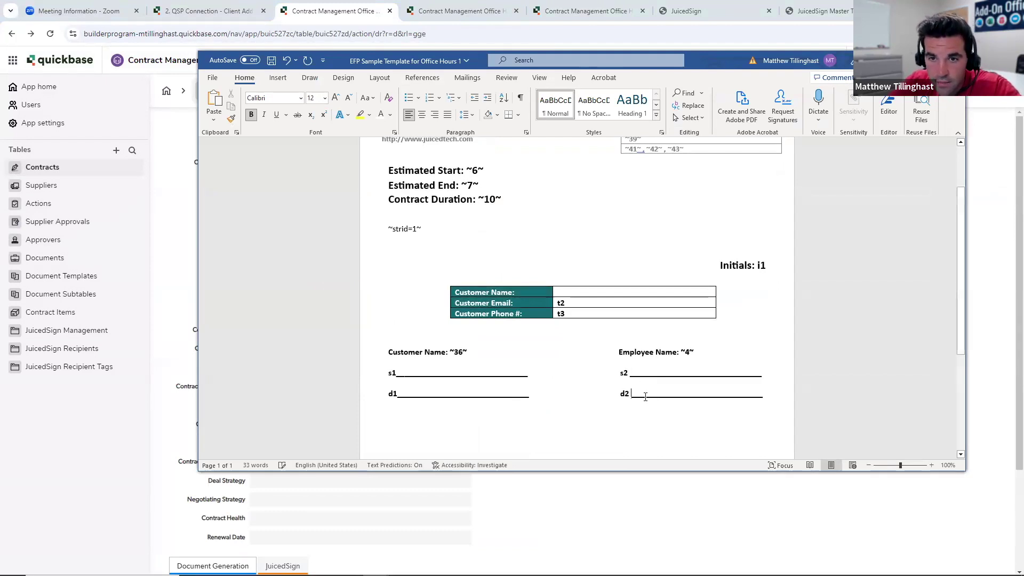
{"action": "scroll", "coordinate": [704, 354], "scroll_direction": "up", "scroll_amount": 3}
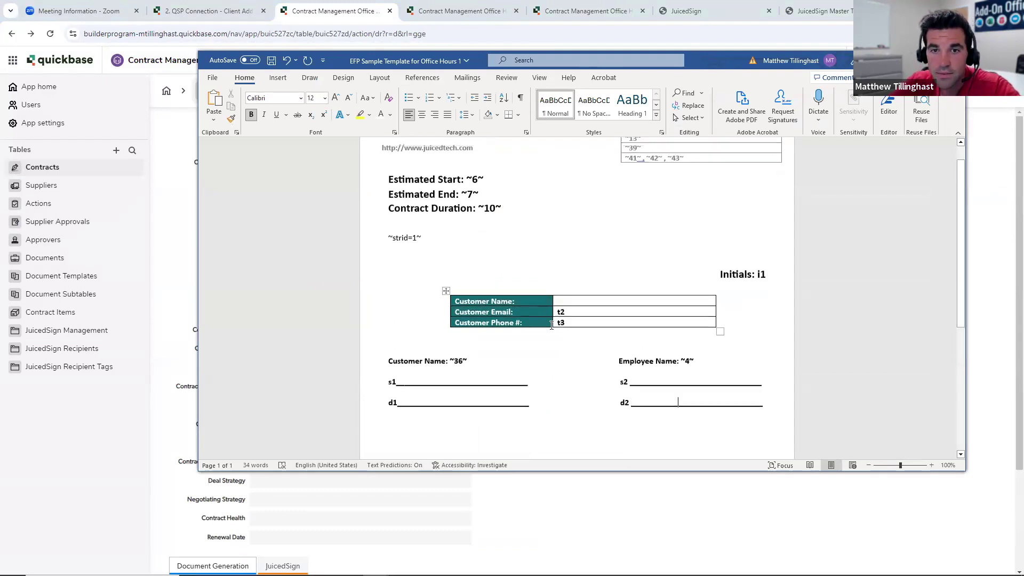
Save the template as EFP Sample Template for Office Hours 2
{"action": "left_click", "coordinate": [212, 78]}
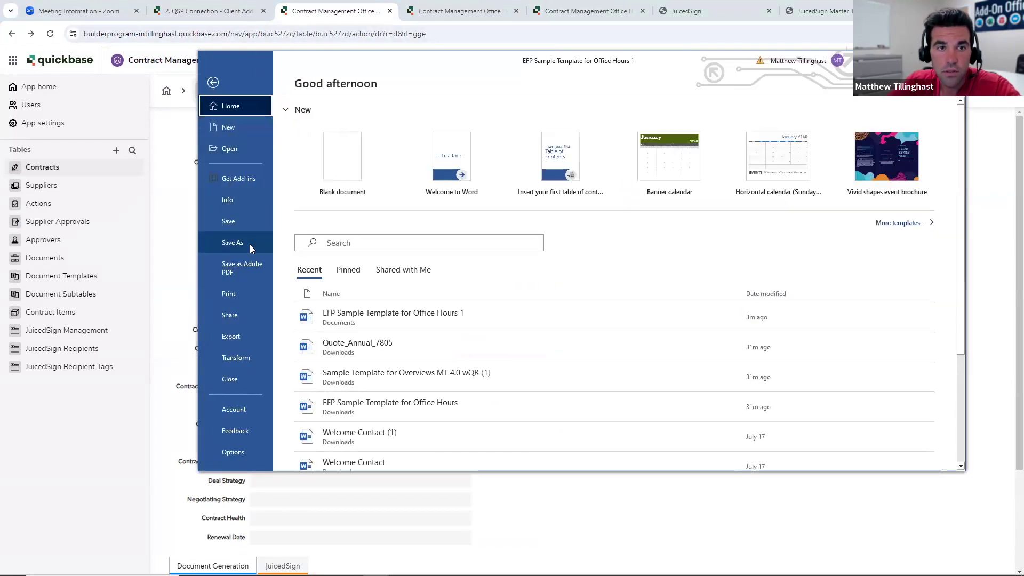
{"action": "left_click", "coordinate": [249, 243]}
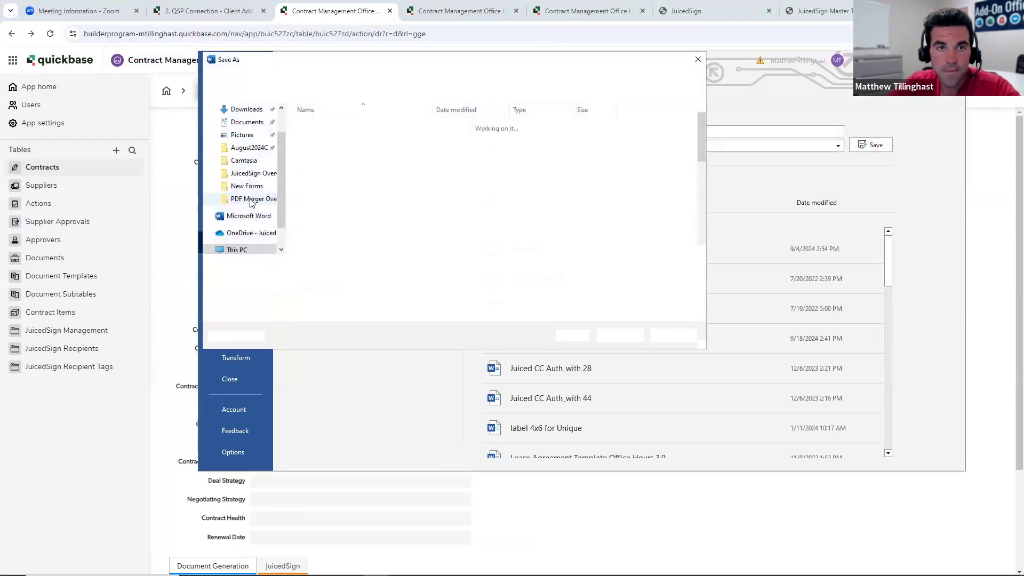
{"action": "double_click", "coordinate": [416, 266]}
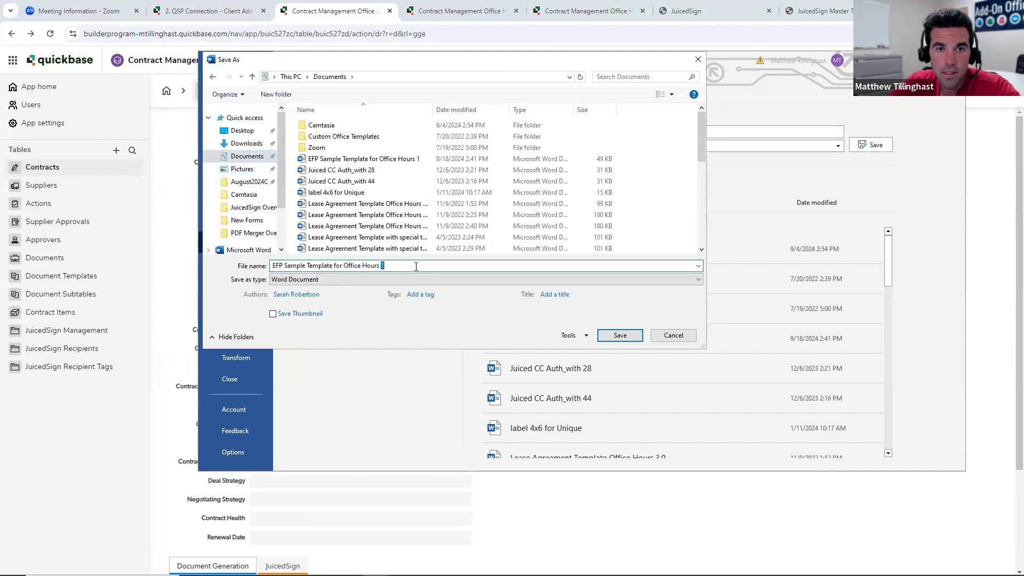
{"action": "type", "text": "2"}
{"action": "key", "text": "Return"}
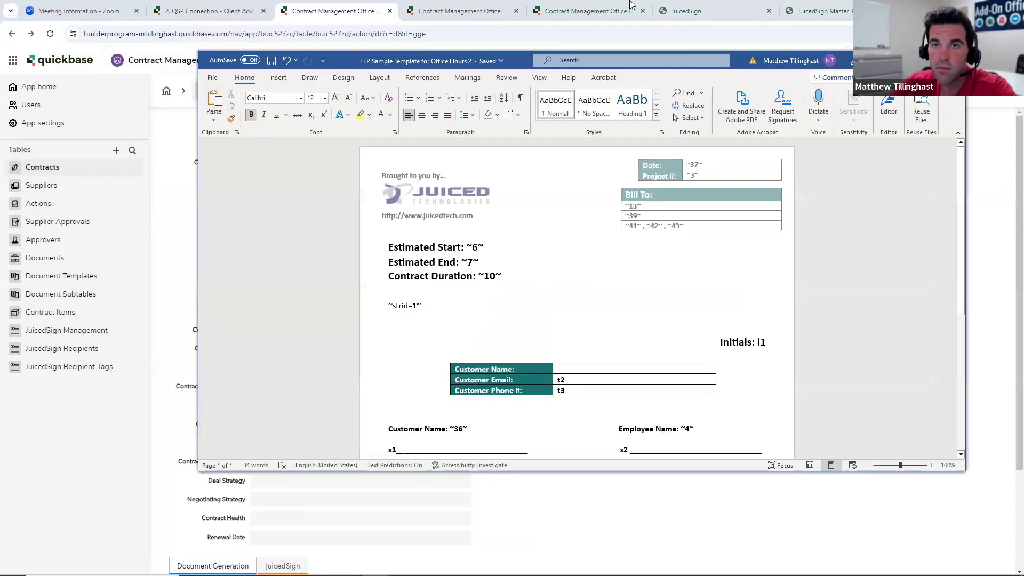
Replace Document Template #2's file with EFP Sample Template for Office Hours 2.docx and save the record
{"action": "left_click", "coordinate": [431, 11]}
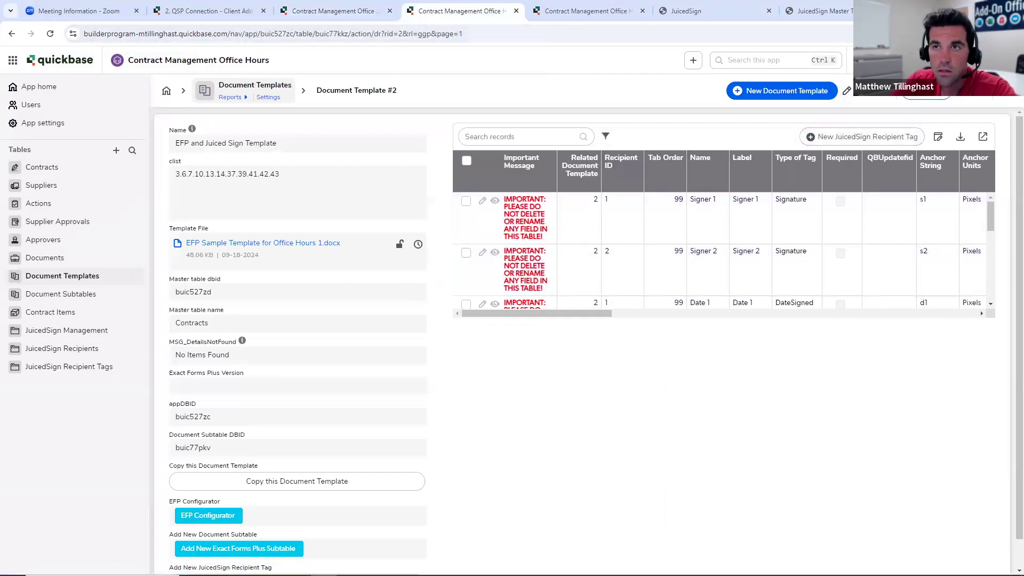
{"action": "left_click", "coordinate": [846, 91]}
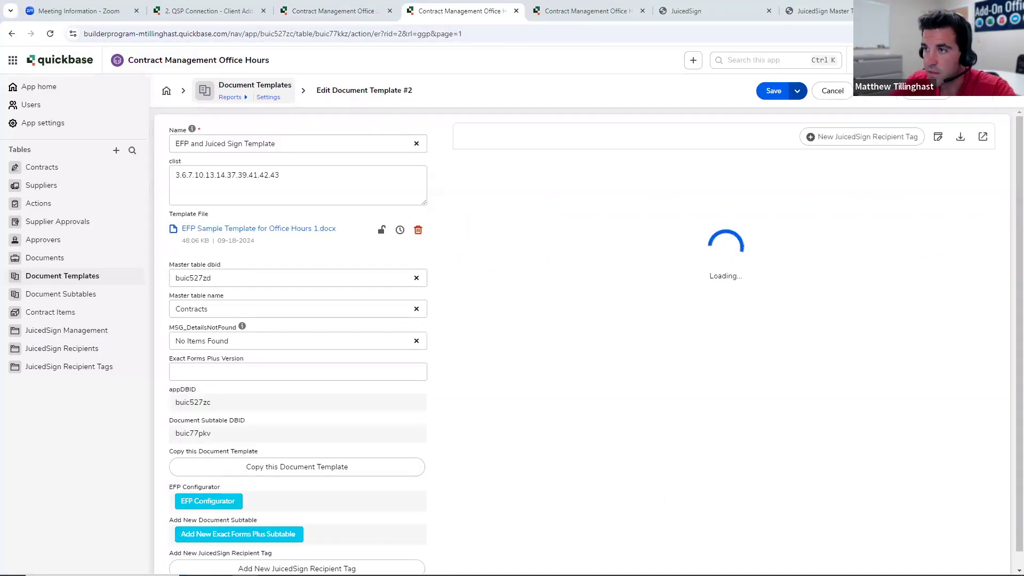
{"action": "left_click_drag", "start_coordinate": [629, 251], "coordinate": [266, 244]}
{"action": "left_click", "coordinate": [588, 351]}
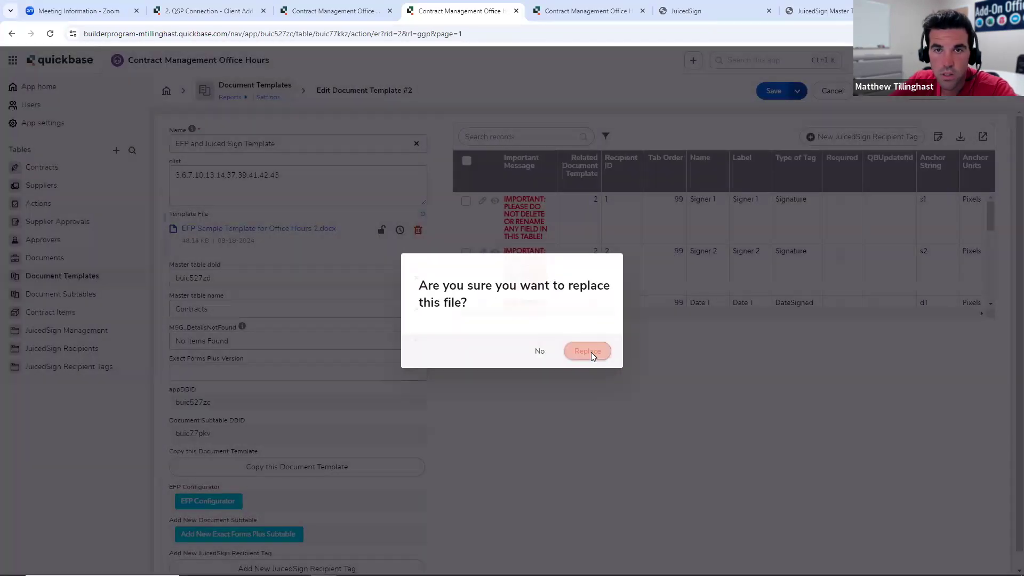
{"action": "left_click", "coordinate": [773, 90]}
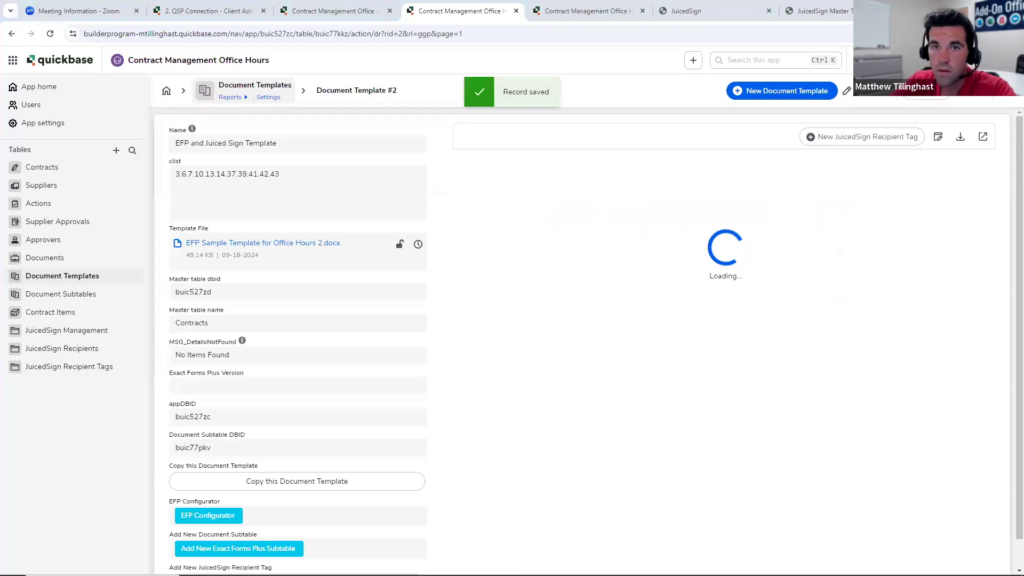
{"action": "left_click", "coordinate": [326, 10]}
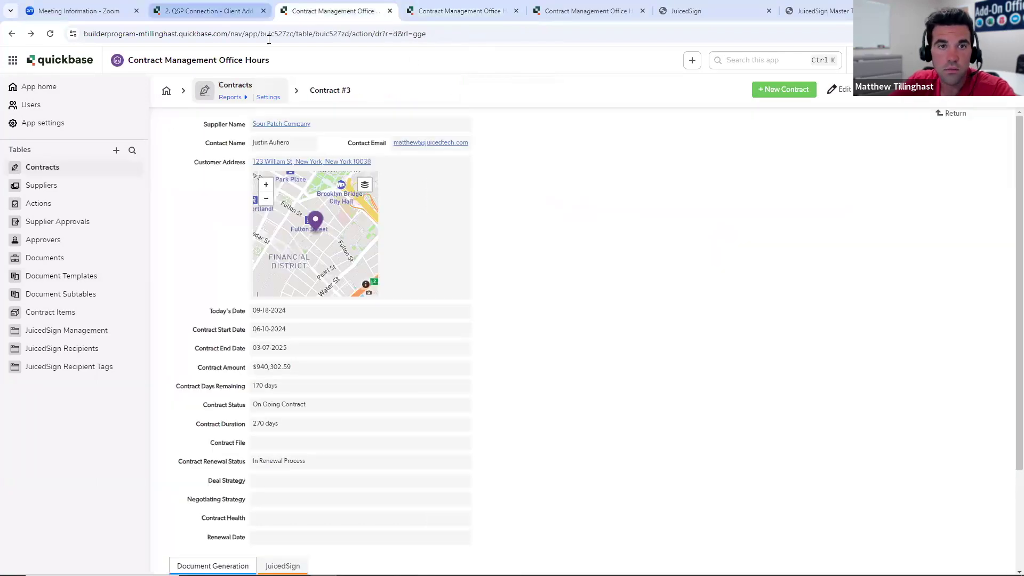
Hard-reload the Contract #3 page without cache and regenerate the contract document
{"action": "key", "text": "F12"}
{"action": "right_click", "coordinate": [50, 34]}
{"action": "left_click", "coordinate": [95, 85]}
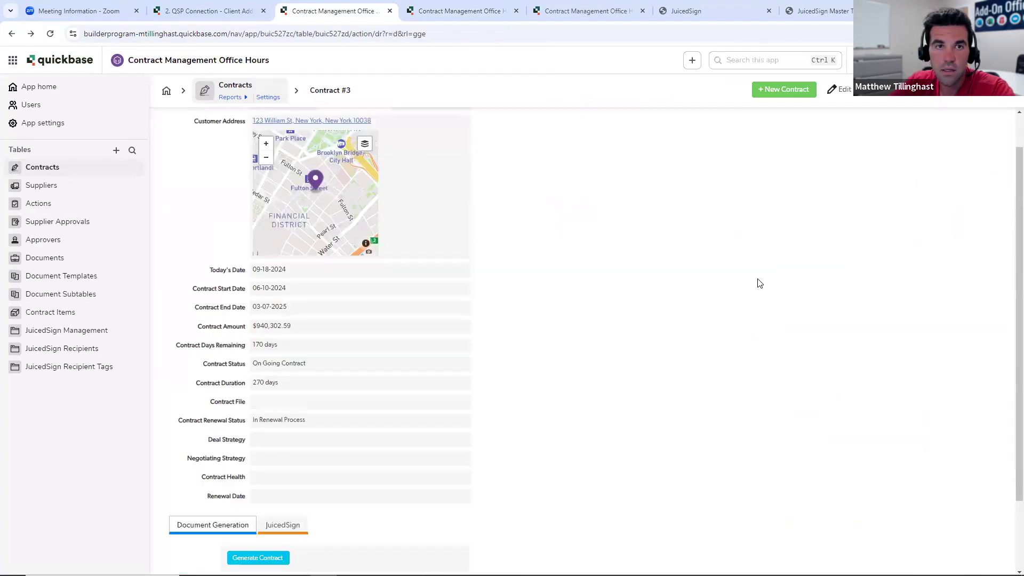
{"action": "left_click", "coordinate": [261, 469]}
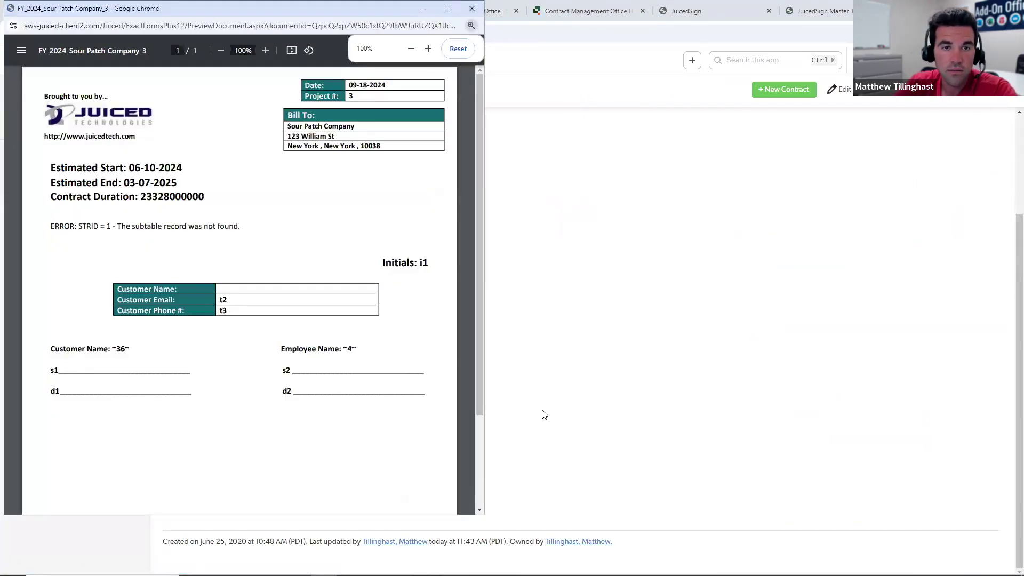
{"action": "left_click", "coordinate": [468, 13]}
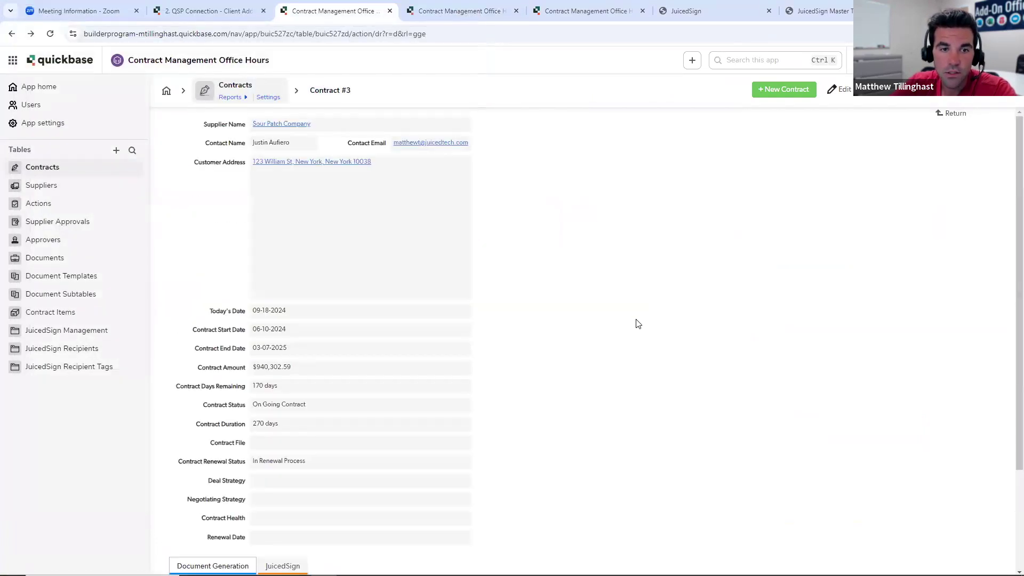
Preview the JuicedSign agreement again; only anchor d2 is still not found
{"action": "scroll", "coordinate": [638, 324], "scroll_direction": "down", "scroll_amount": 3}
{"action": "left_click", "coordinate": [281, 434]}
{"action": "scroll", "coordinate": [647, 402], "scroll_direction": "down", "scroll_amount": 9}
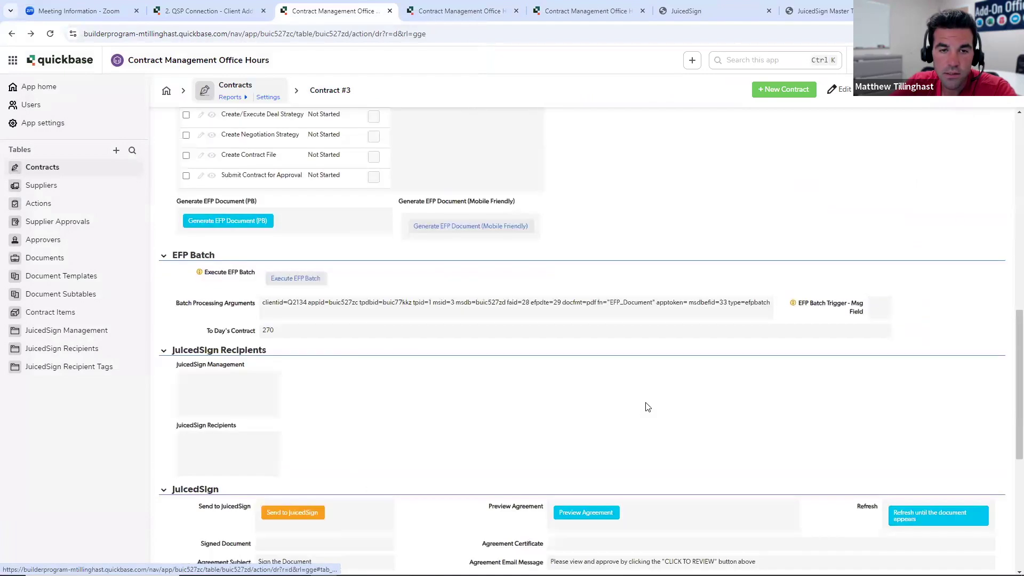
{"action": "scroll", "coordinate": [647, 399], "scroll_direction": "down", "scroll_amount": 4}
{"action": "left_click", "coordinate": [622, 330]}
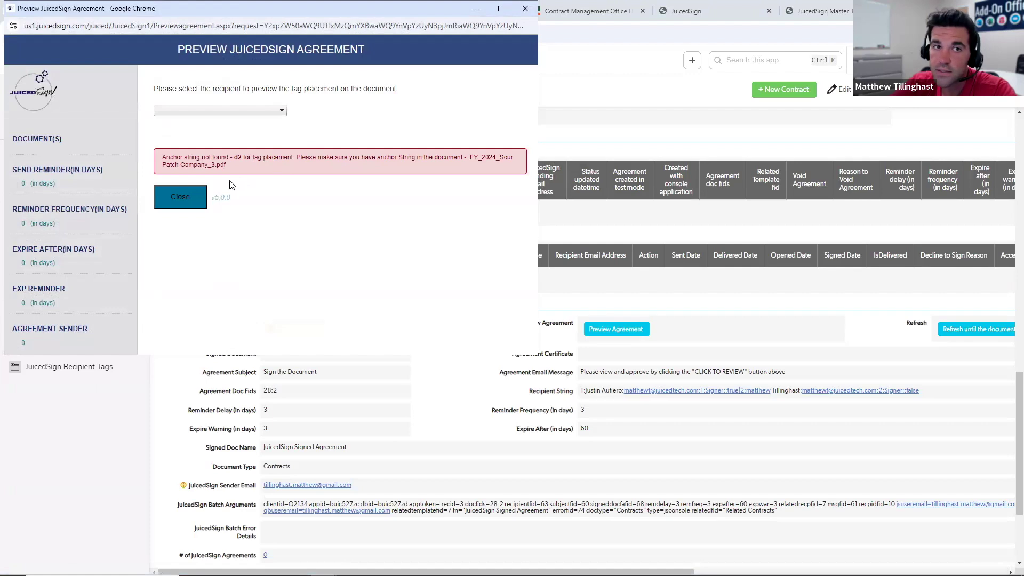
{"action": "left_click", "coordinate": [179, 197]}
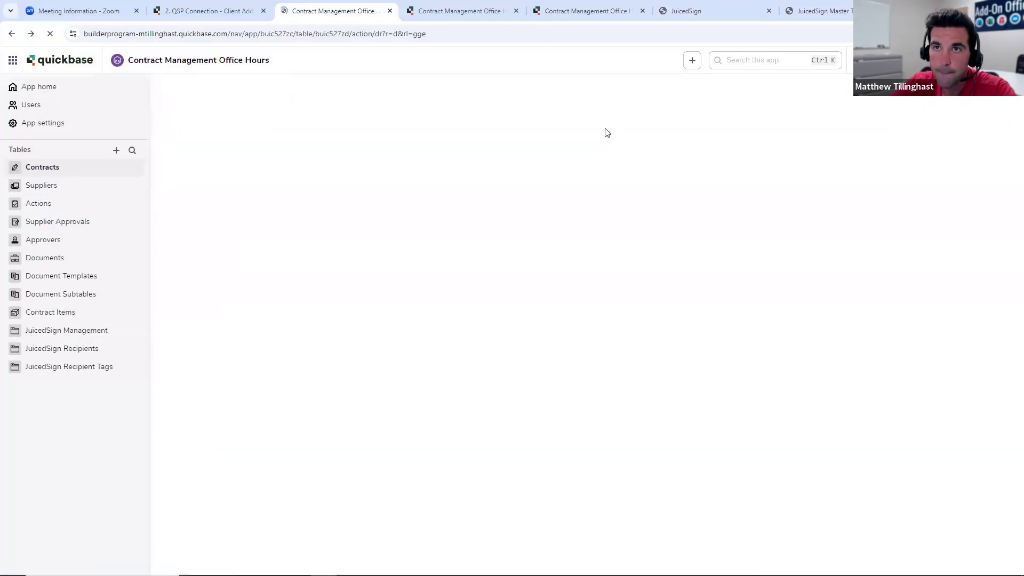
Check the Word template, then go to the Document Template #2 record
{"action": "scroll", "coordinate": [605, 312], "scroll_direction": "down", "scroll_amount": 3}
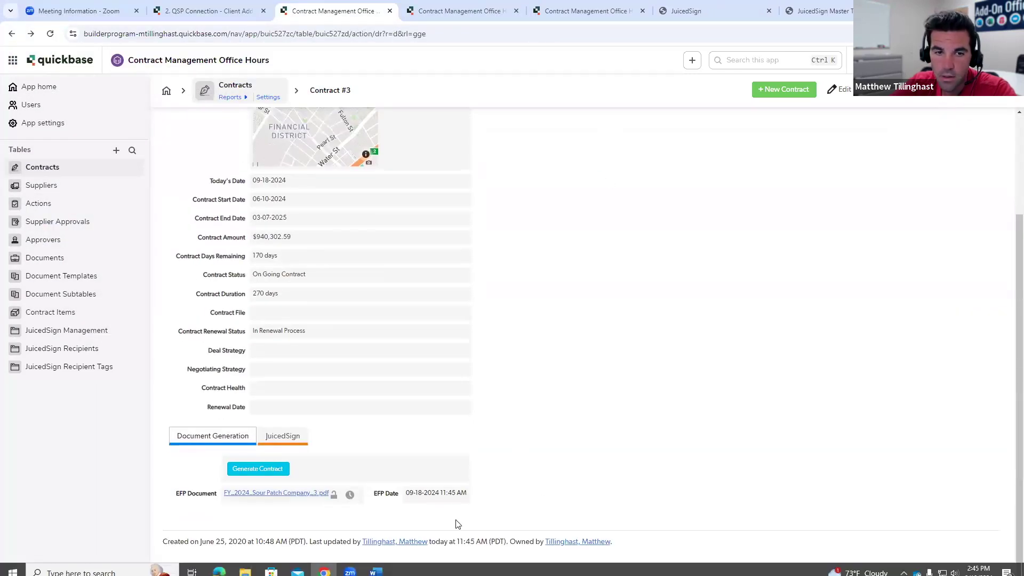
{"action": "left_click", "coordinate": [492, 517]}
{"action": "scroll", "coordinate": [658, 380], "scroll_direction": "down", "scroll_amount": 3}
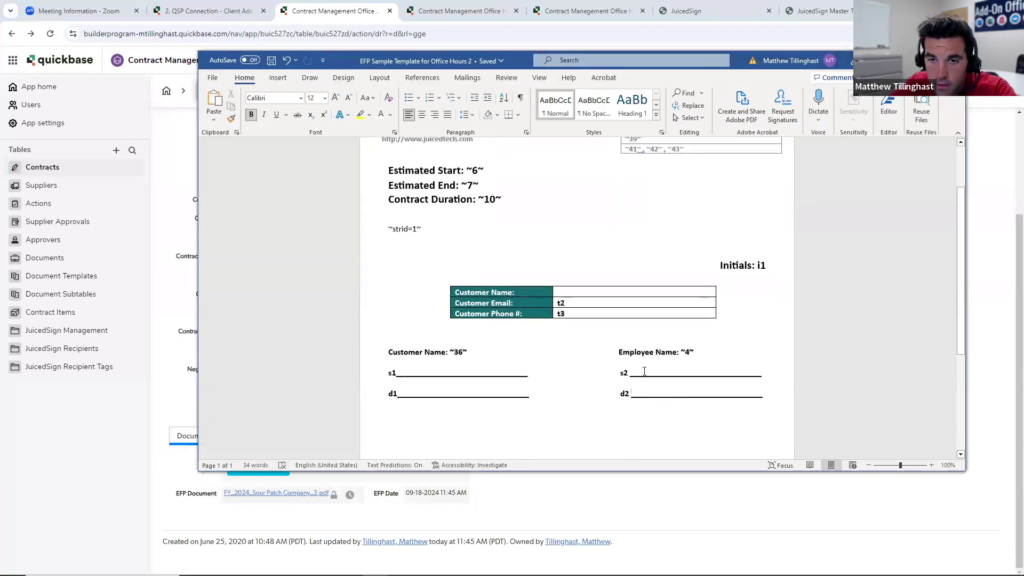
{"action": "left_click", "coordinate": [472, 8]}
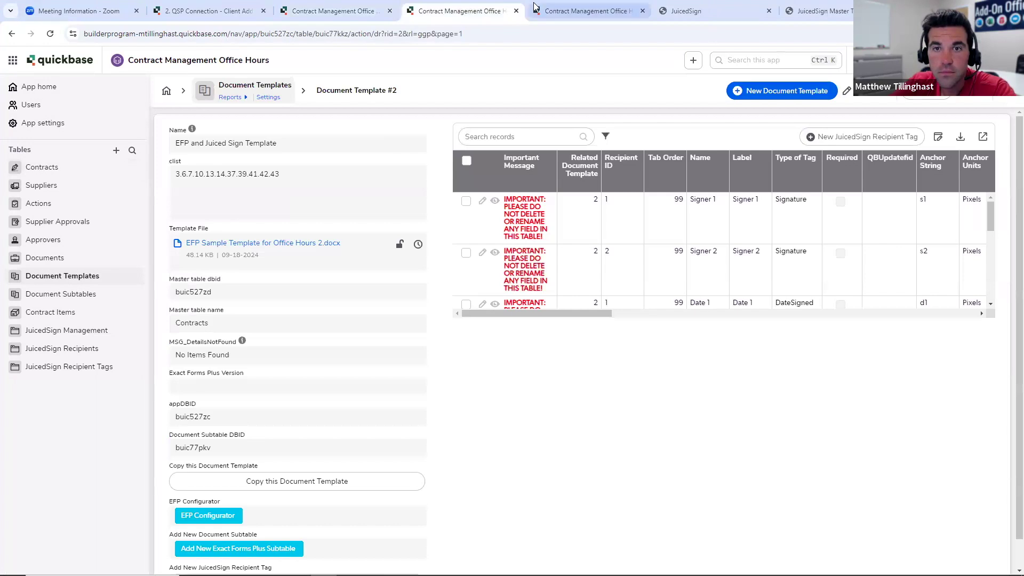
Link the Date 2 recipient tag to Sample Template and save it
{"action": "scroll", "coordinate": [643, 236], "scroll_direction": "down", "scroll_amount": 3}
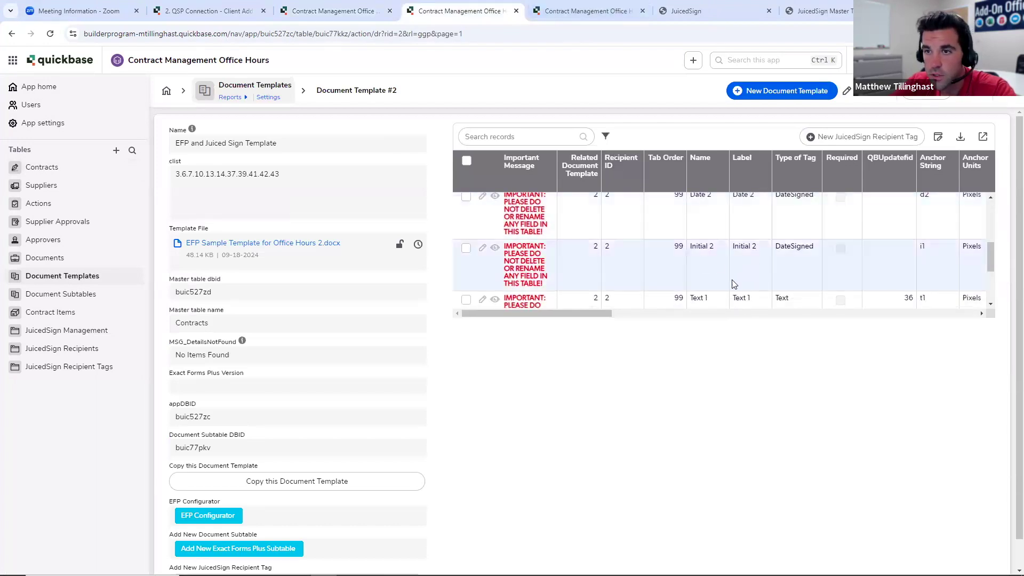
{"action": "scroll", "coordinate": [879, 276], "scroll_direction": "up", "scroll_amount": 1}
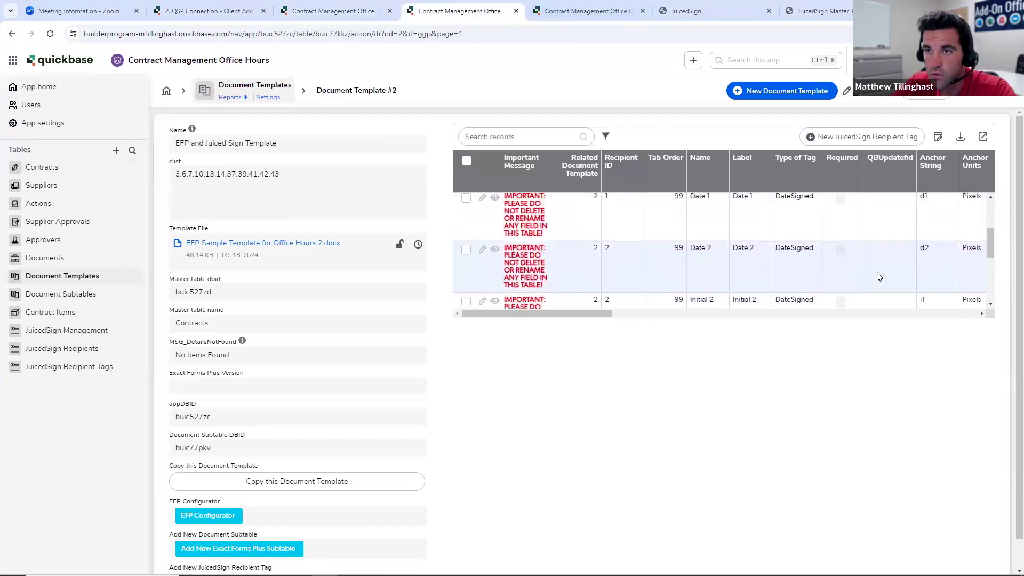
{"action": "left_click", "coordinate": [493, 252]}
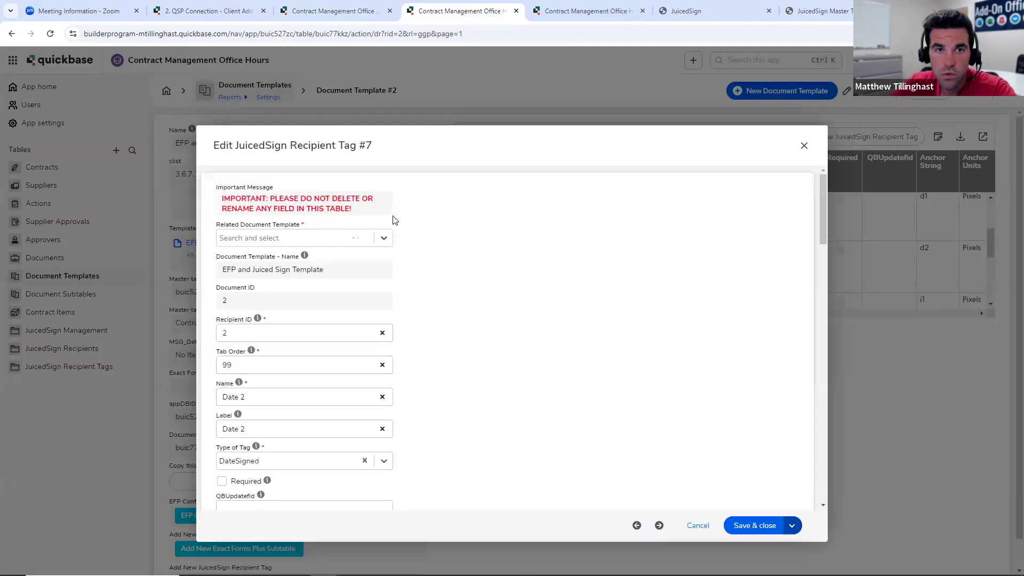
{"action": "left_click", "coordinate": [384, 238]}
{"action": "left_click", "coordinate": [310, 314]}
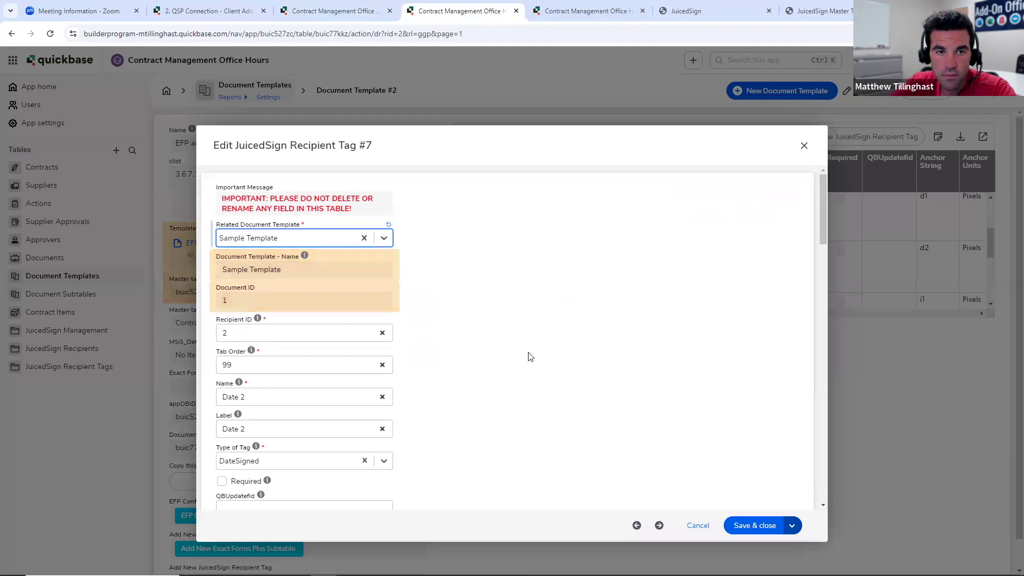
{"action": "left_click", "coordinate": [761, 529]}
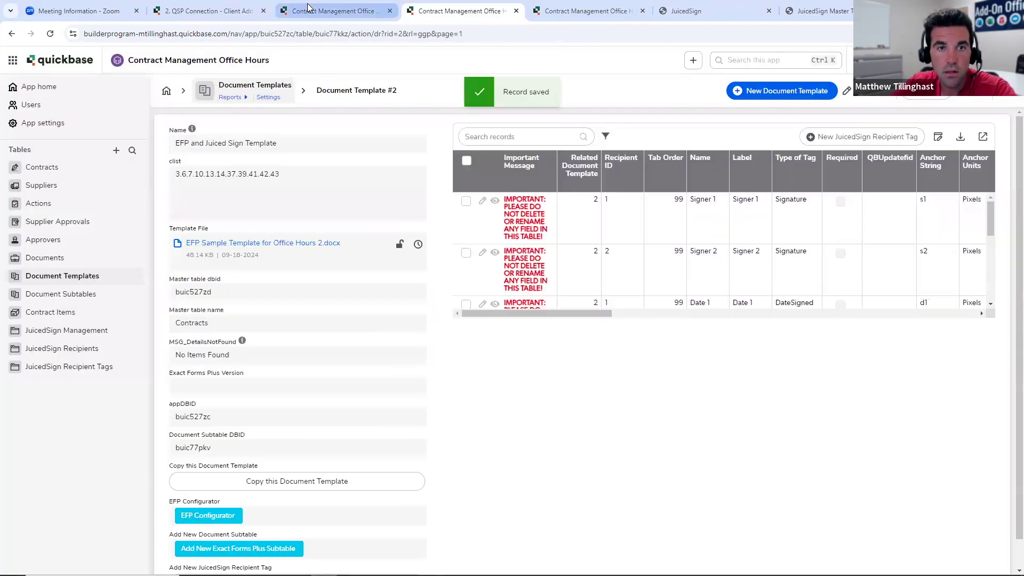
Reload Contract #3 and preview the JuicedSign agreement, which shows a checkbox font-size error
{"action": "left_click", "coordinate": [308, 8]}
{"action": "left_click", "coordinate": [50, 34]}
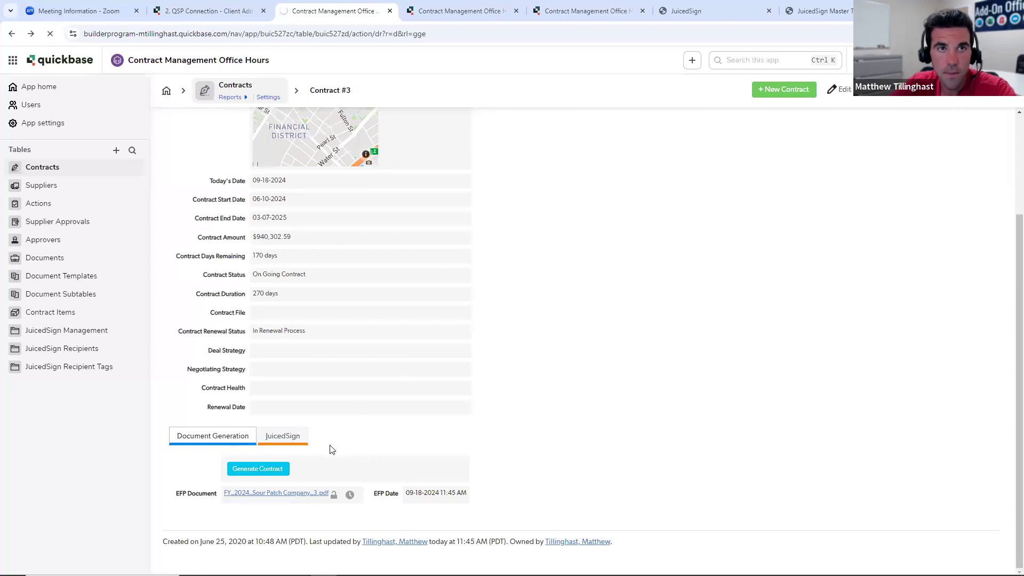
{"action": "left_click", "coordinate": [307, 436]}
{"action": "scroll", "coordinate": [587, 418], "scroll_direction": "down", "scroll_amount": 10}
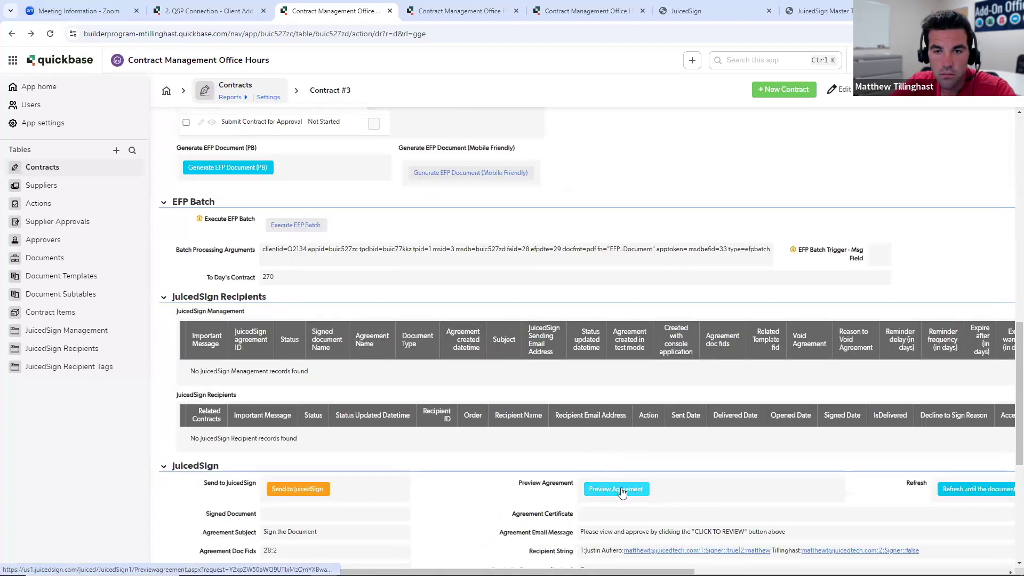
{"action": "left_click", "coordinate": [618, 490]}
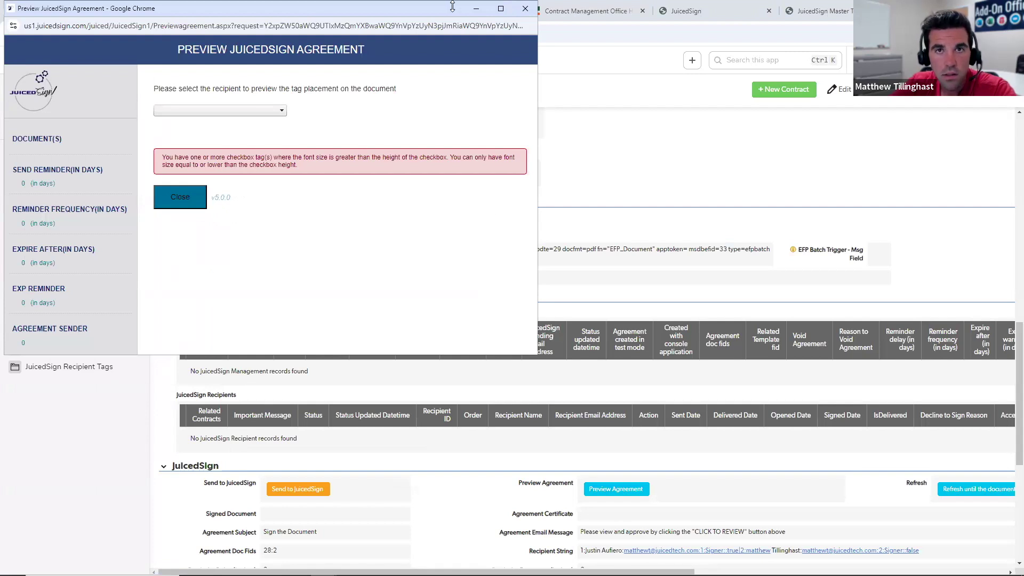
Close the preview and give the CB1 checkbox tag height 10 and font size 7, then save
{"action": "left_click", "coordinate": [524, 11]}
{"action": "left_click", "coordinate": [489, 14]}
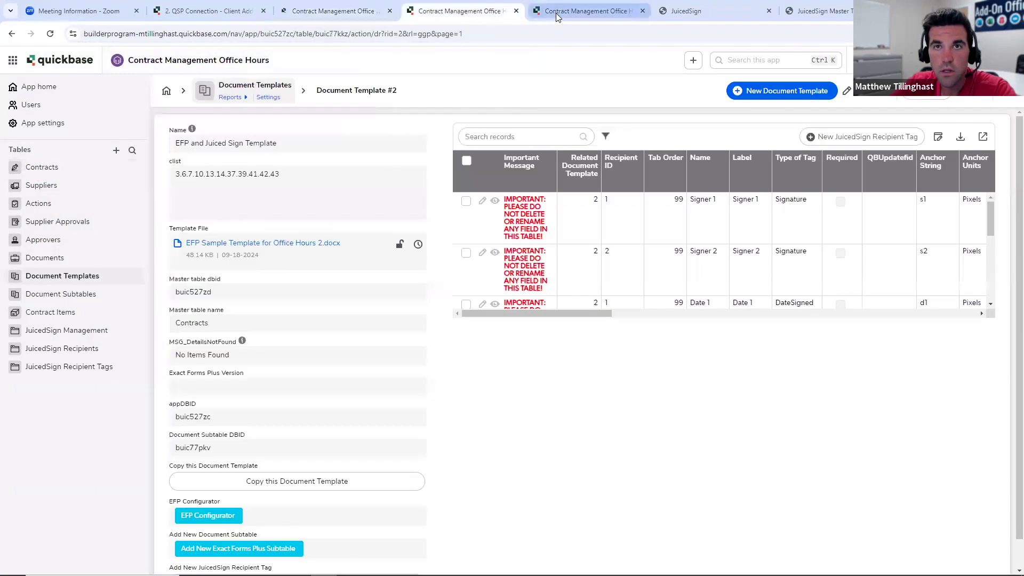
{"action": "scroll", "coordinate": [516, 233], "scroll_direction": "down", "scroll_amount": 5}
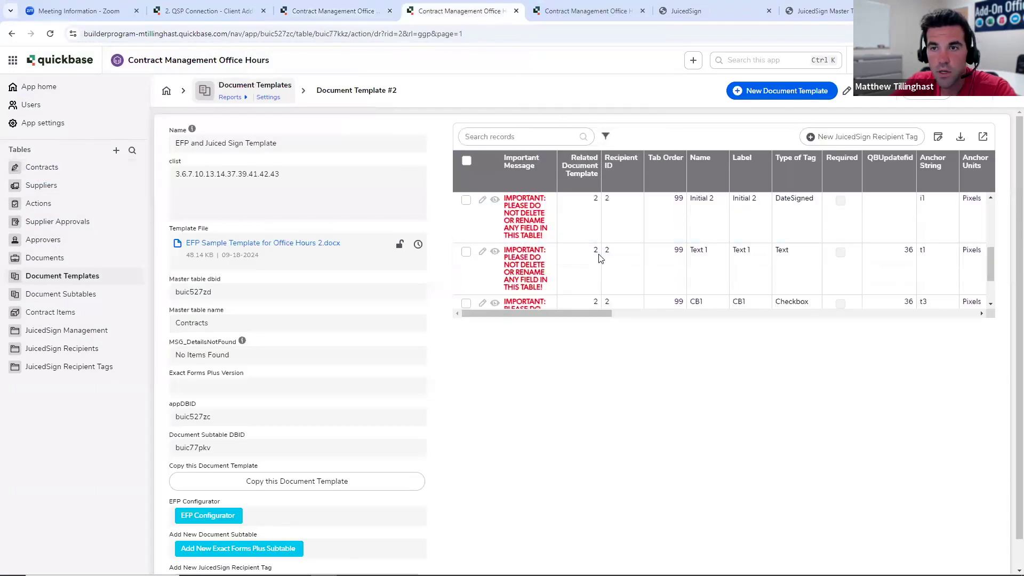
{"action": "left_click", "coordinate": [499, 245]}
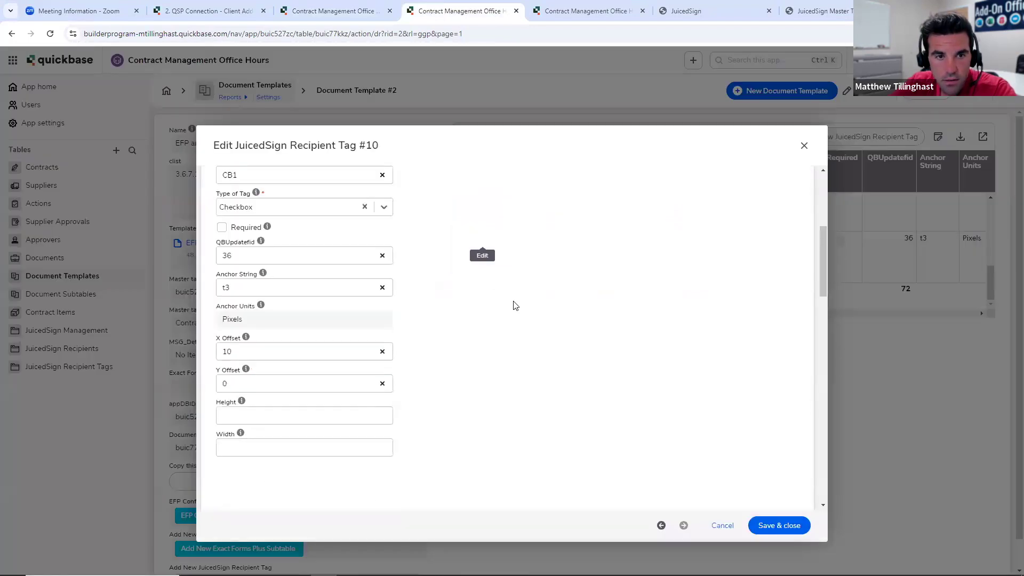
{"action": "scroll", "coordinate": [355, 305], "scroll_direction": "down", "scroll_amount": 3}
{"action": "left_click", "coordinate": [300, 296]}
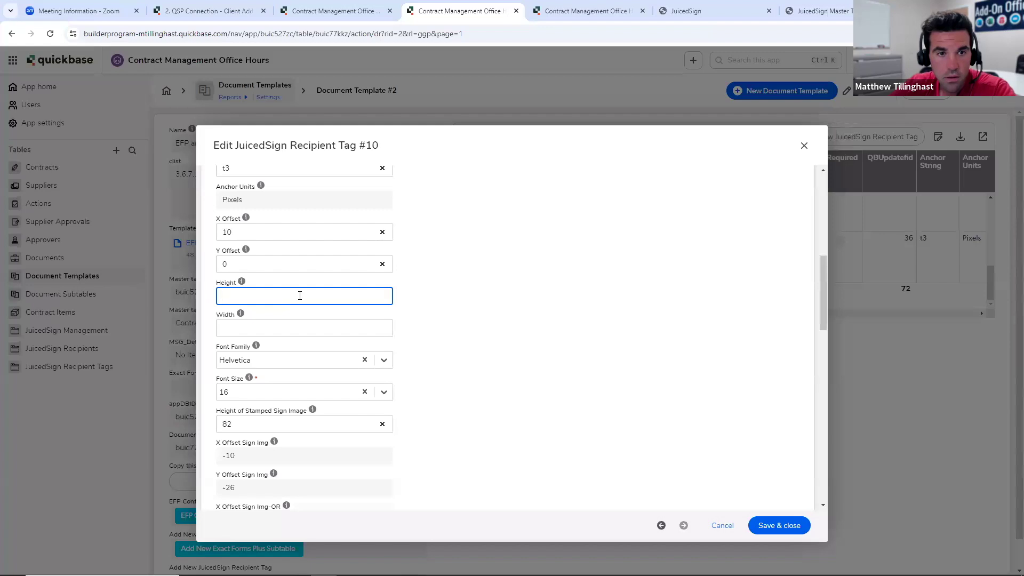
{"action": "type", "text": "10"}
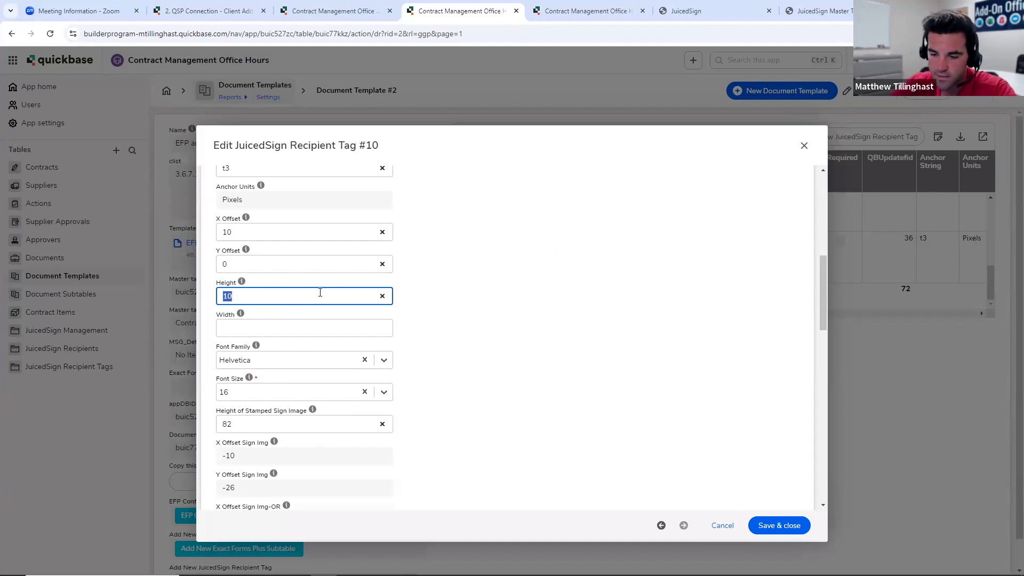
{"action": "scroll", "coordinate": [392, 315], "scroll_direction": "down", "scroll_amount": 2}
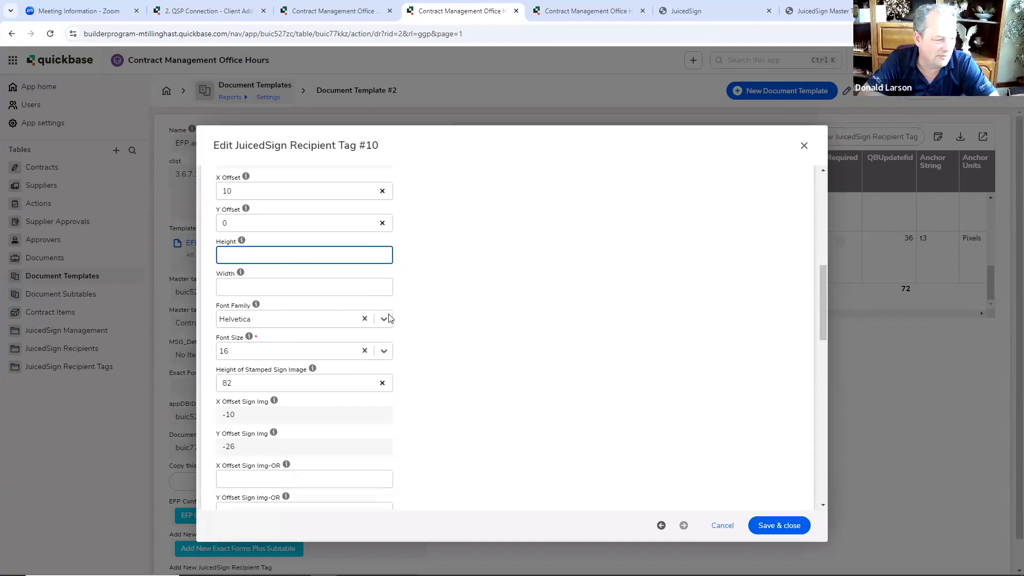
{"action": "left_click", "coordinate": [382, 341]}
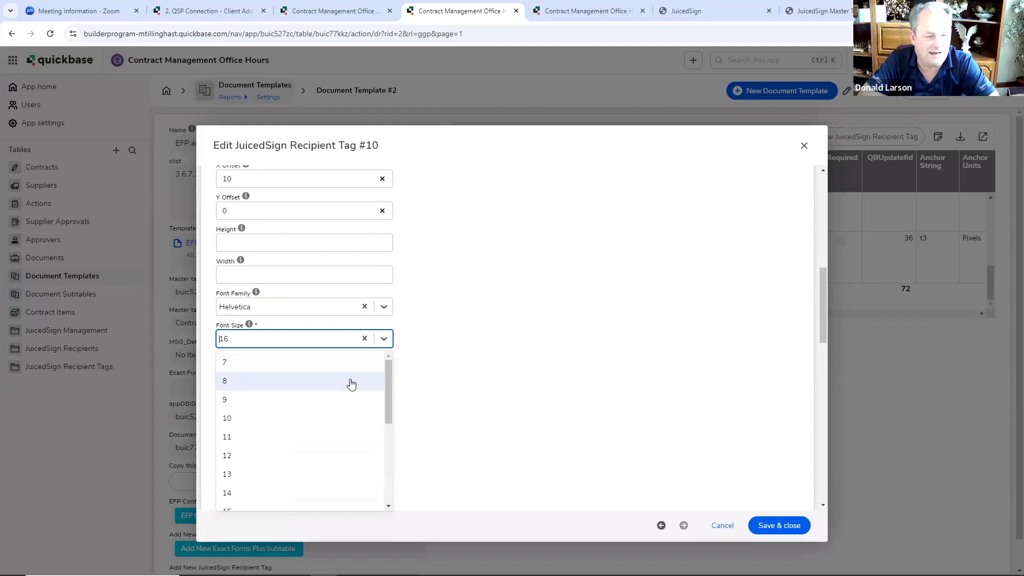
{"action": "left_click", "coordinate": [311, 370]}
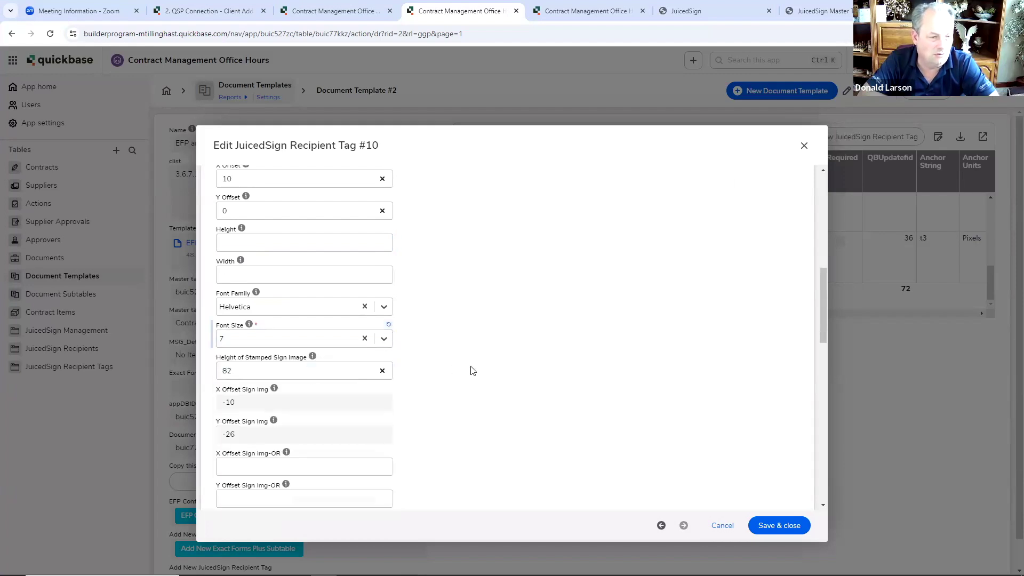
{"action": "left_click", "coordinate": [774, 532]}
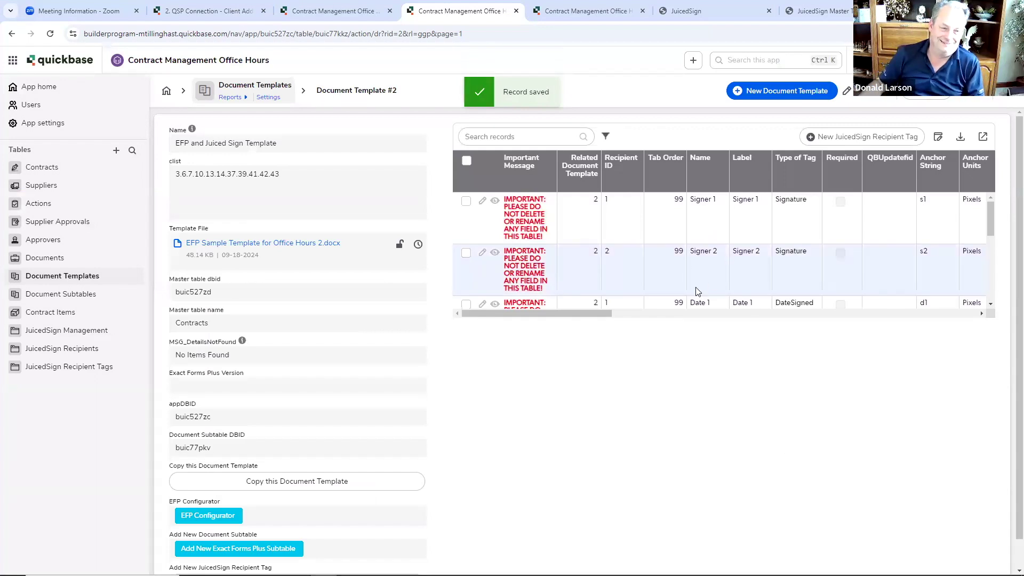
{"action": "left_click", "coordinate": [341, 11]}
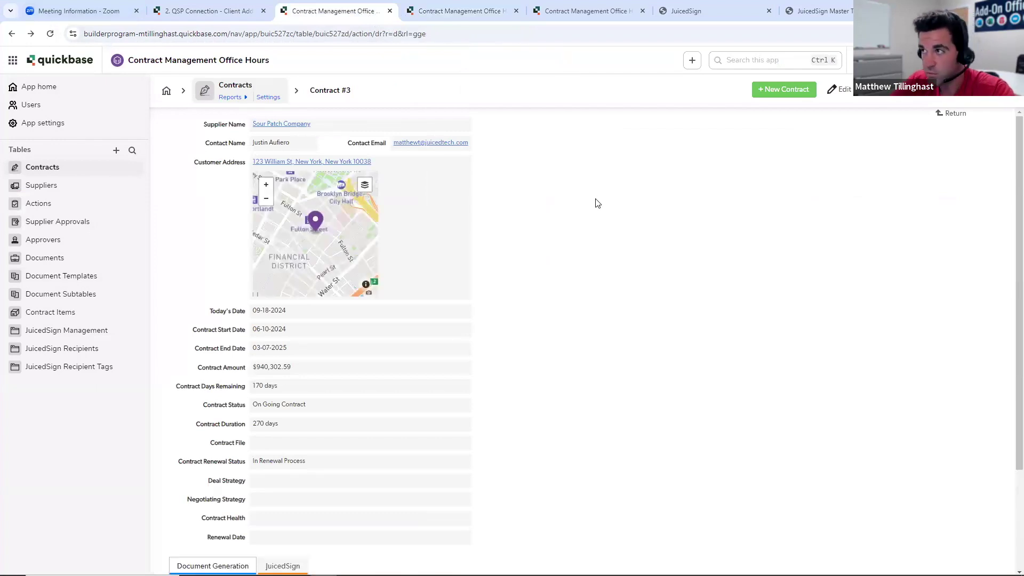
Preview Contract #3's agreement and review recipient 1's signature and date tag placement
{"action": "scroll", "coordinate": [635, 219], "scroll_direction": "down", "scroll_amount": 3}
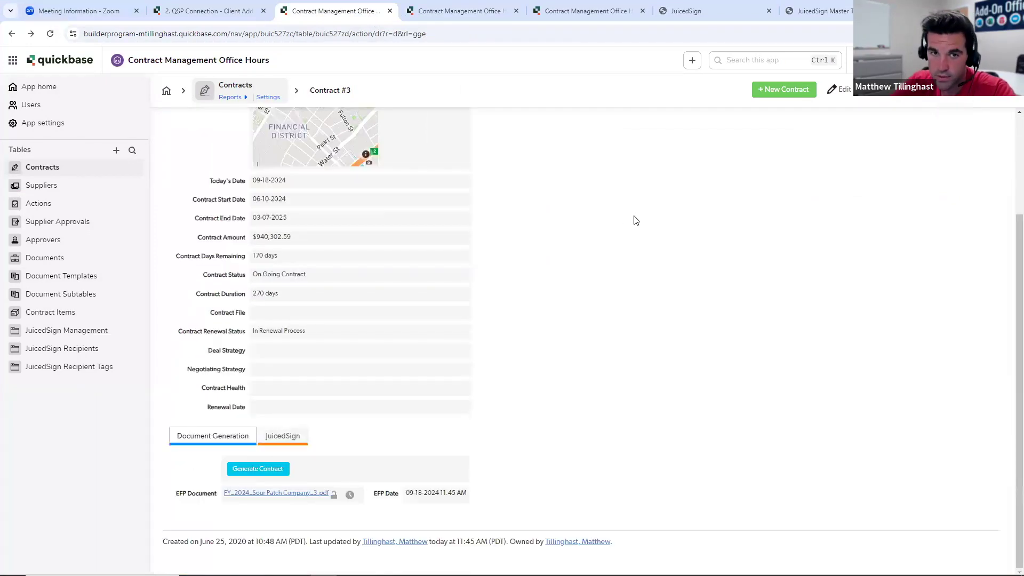
{"action": "left_click", "coordinate": [281, 435]}
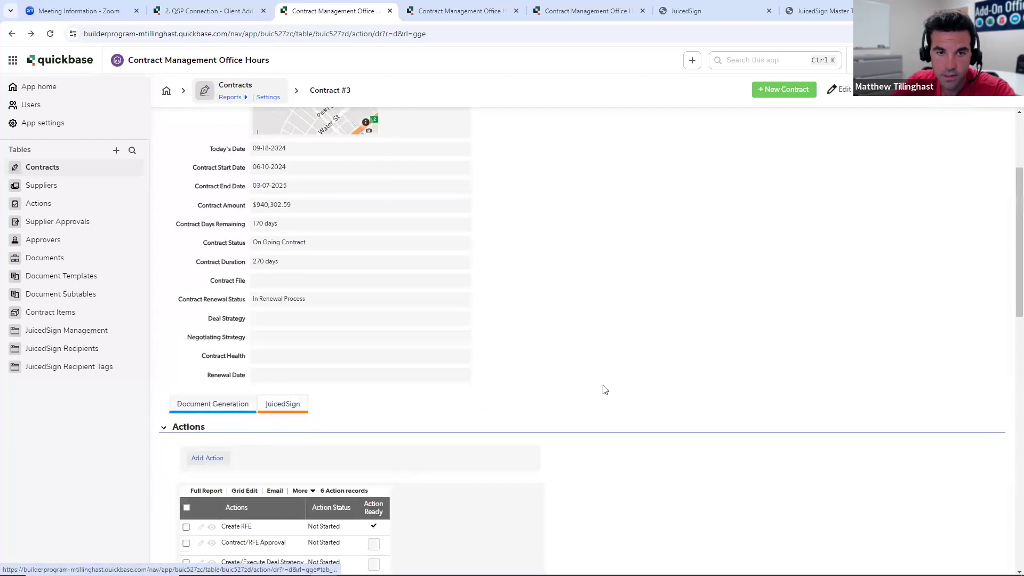
{"action": "scroll", "coordinate": [633, 392], "scroll_direction": "down", "scroll_amount": 13}
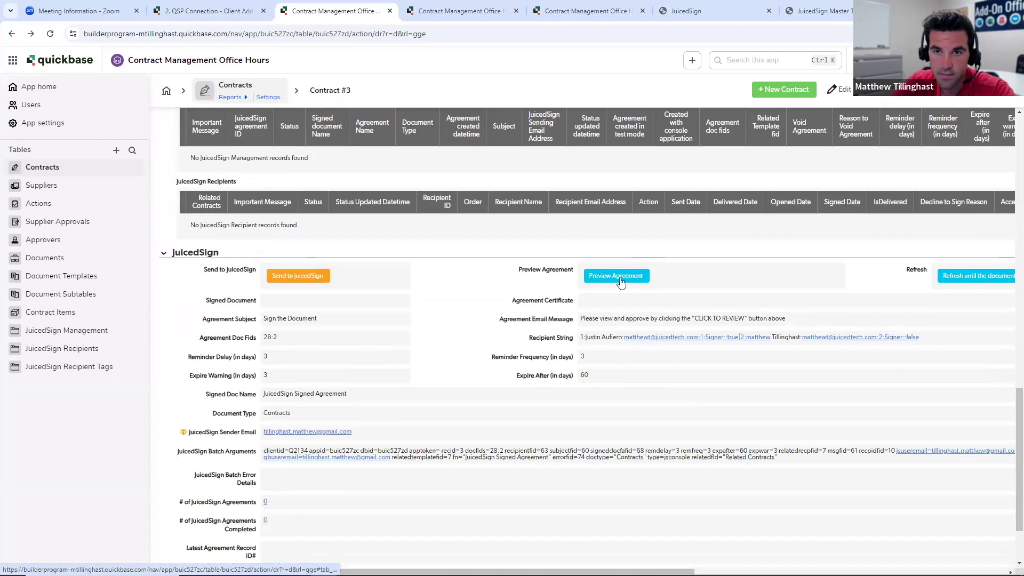
{"action": "left_click", "coordinate": [619, 280]}
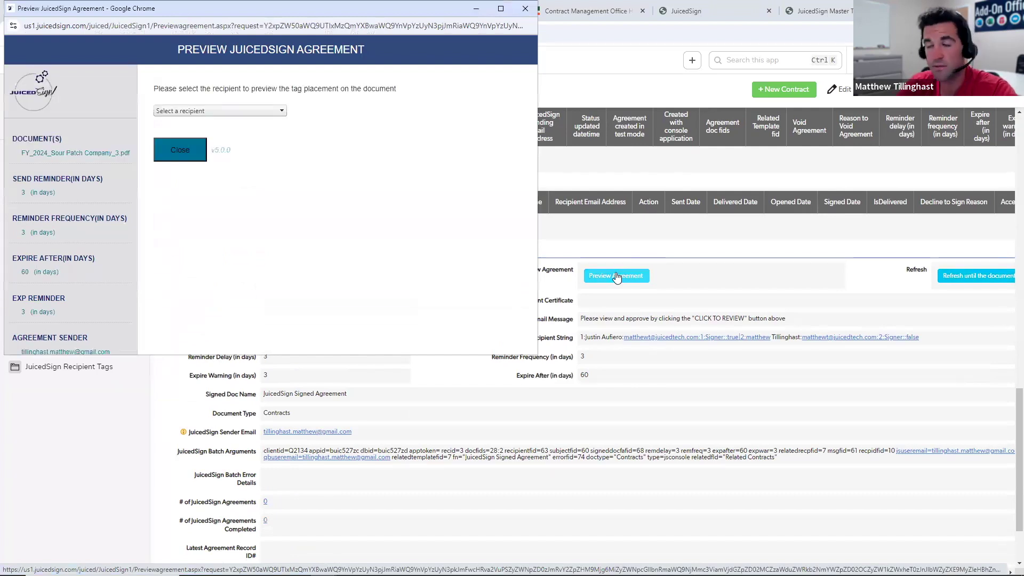
{"action": "left_click", "coordinate": [273, 110]}
{"action": "left_click", "coordinate": [258, 134]}
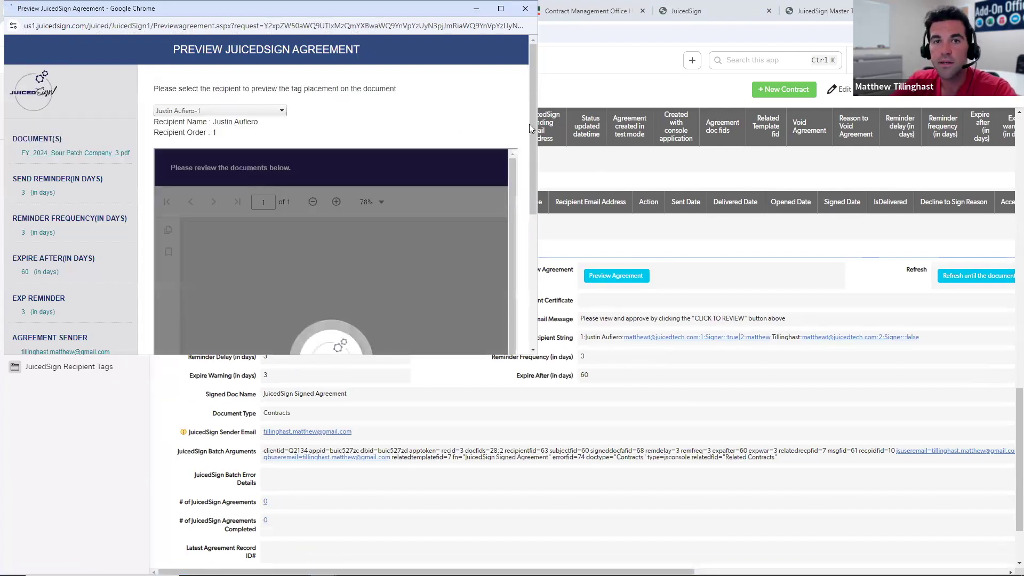
{"action": "left_click_drag", "start_coordinate": [537, 182], "coordinate": [586, 182]}
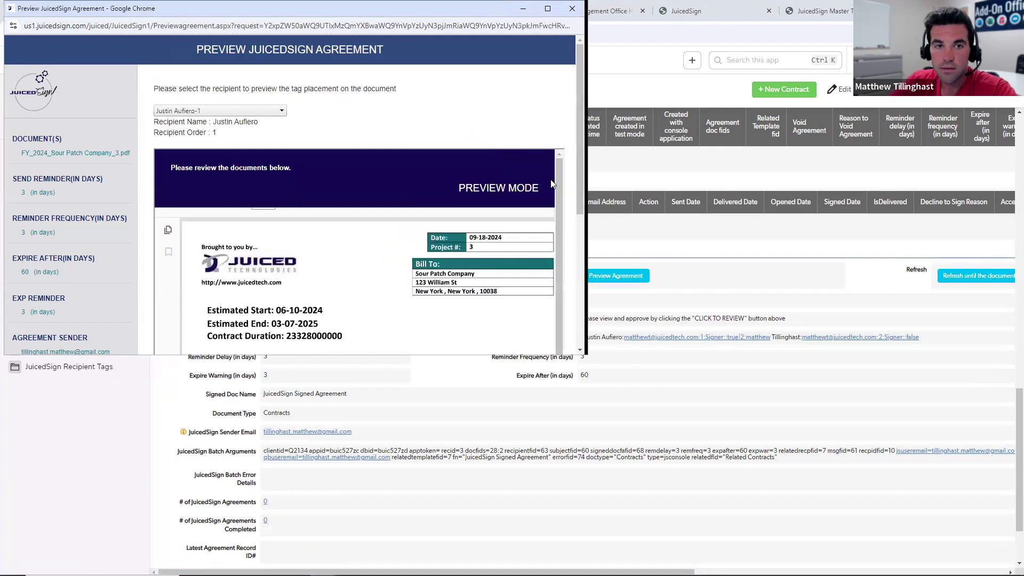
{"action": "scroll", "coordinate": [491, 132], "scroll_direction": "down", "scroll_amount": 3}
{"action": "scroll", "coordinate": [492, 170], "scroll_direction": "down", "scroll_amount": 2}
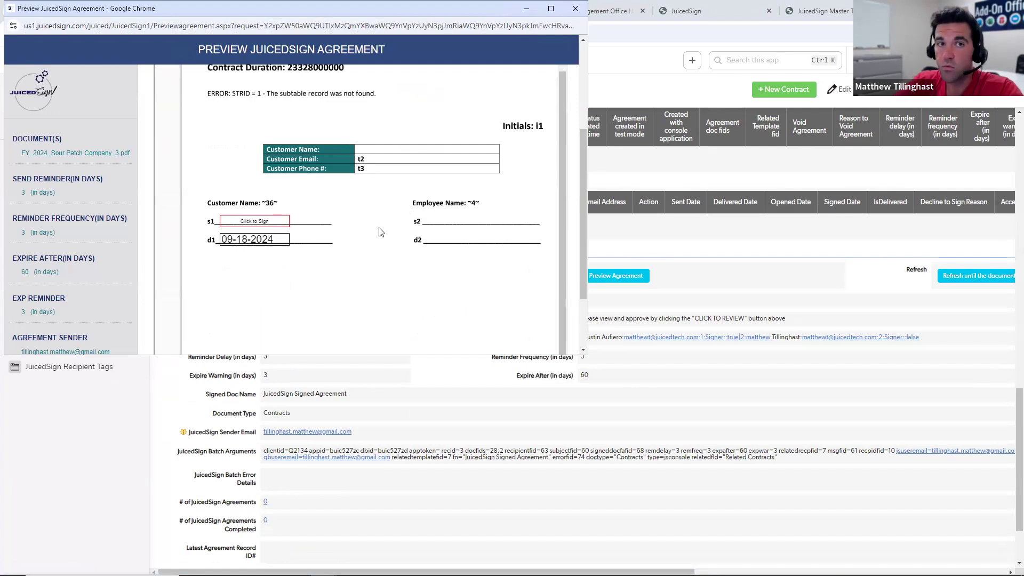
{"action": "scroll", "coordinate": [338, 212], "scroll_direction": "up", "scroll_amount": 2}
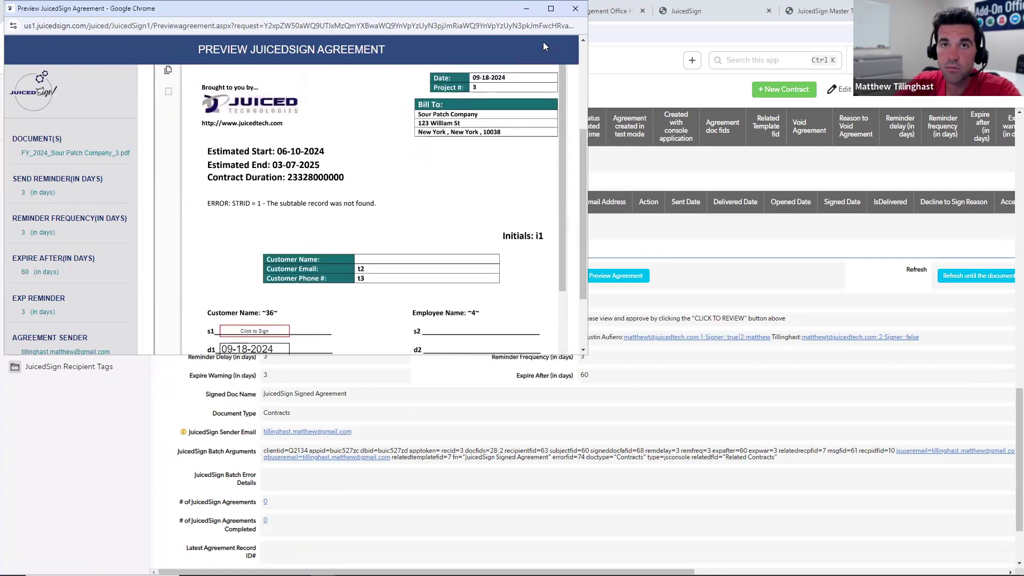
{"action": "scroll", "coordinate": [285, 143], "scroll_direction": "up", "scroll_amount": 3}
Review recipient 2's signature and text field placement, then close the preview
{"action": "left_click", "coordinate": [260, 111]}
{"action": "left_click", "coordinate": [225, 144]}
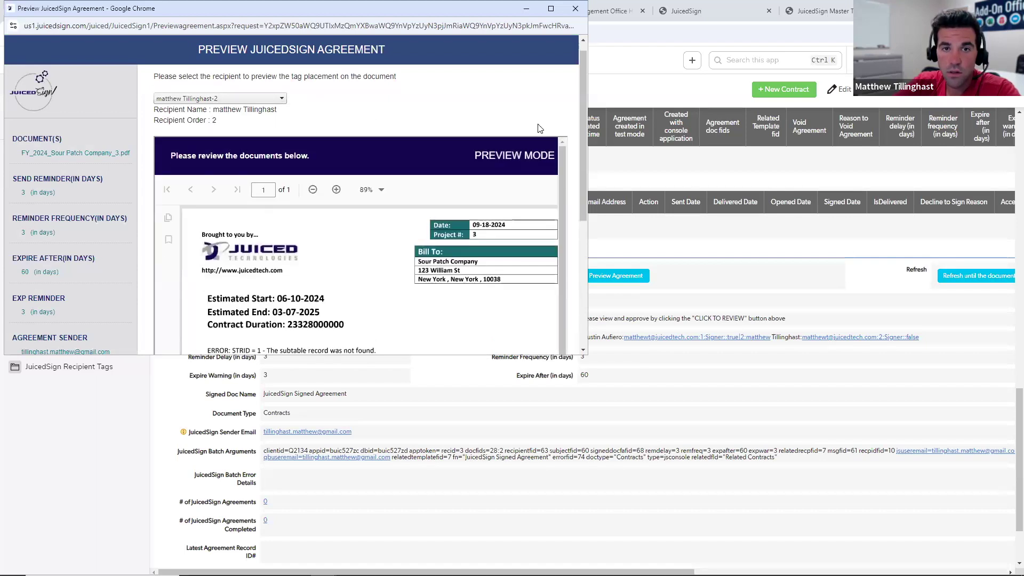
{"action": "scroll", "coordinate": [538, 128], "scroll_direction": "down", "scroll_amount": 5}
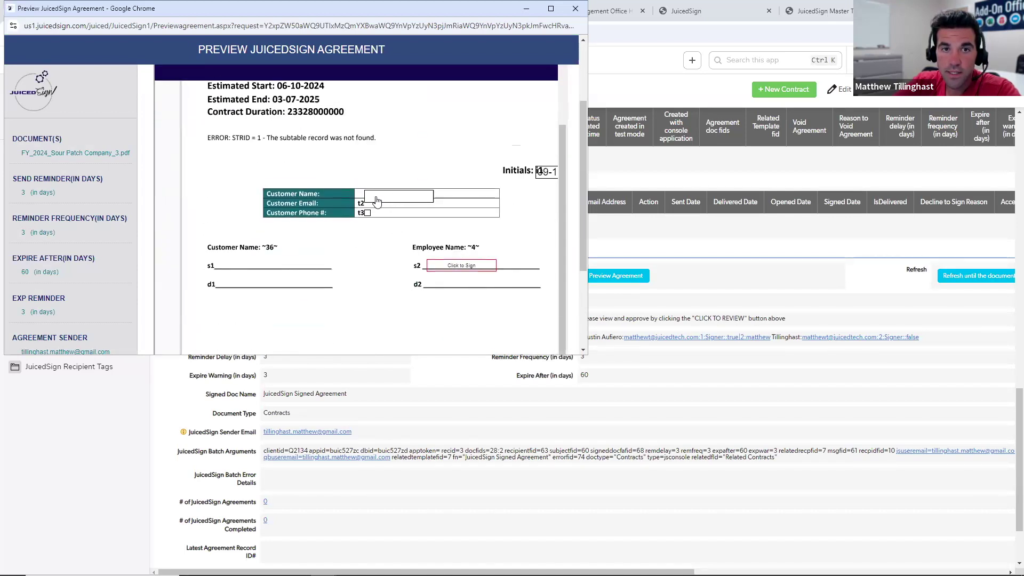
{"action": "scroll", "coordinate": [464, 266], "scroll_direction": "down", "scroll_amount": 1}
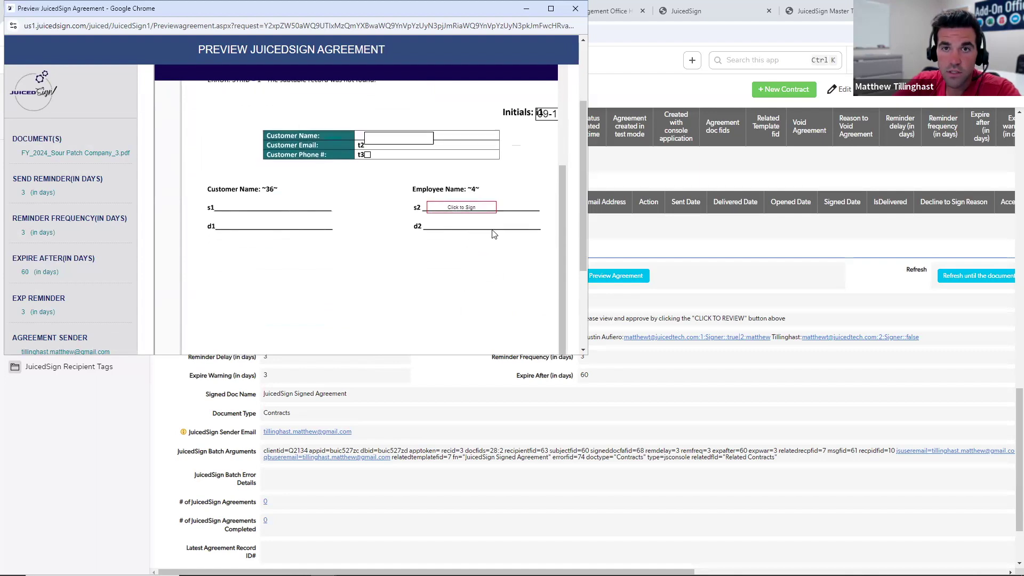
{"action": "scroll", "coordinate": [494, 235], "scroll_direction": "up", "scroll_amount": 1}
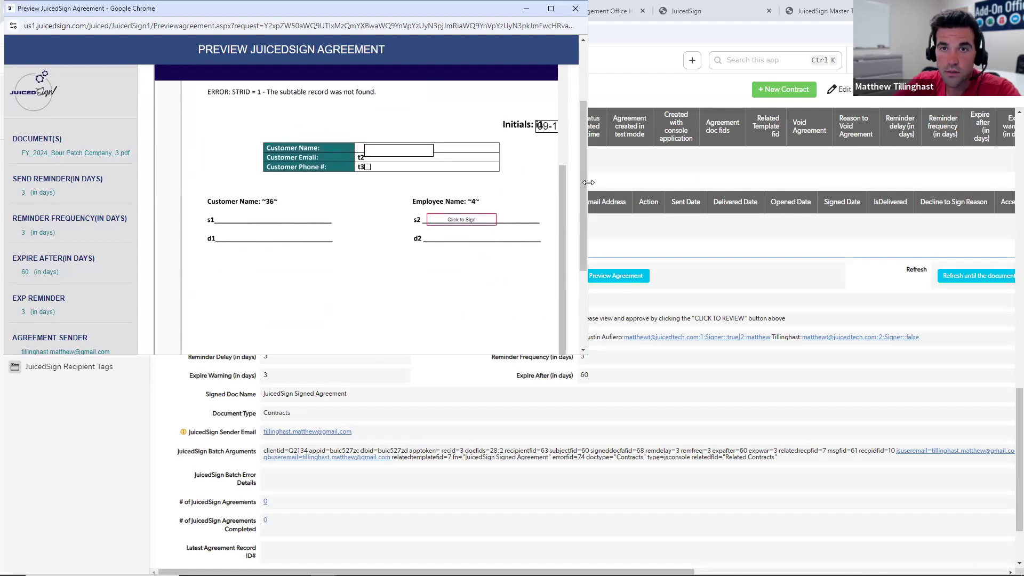
{"action": "left_click_drag", "start_coordinate": [588, 182], "coordinate": [628, 182]}
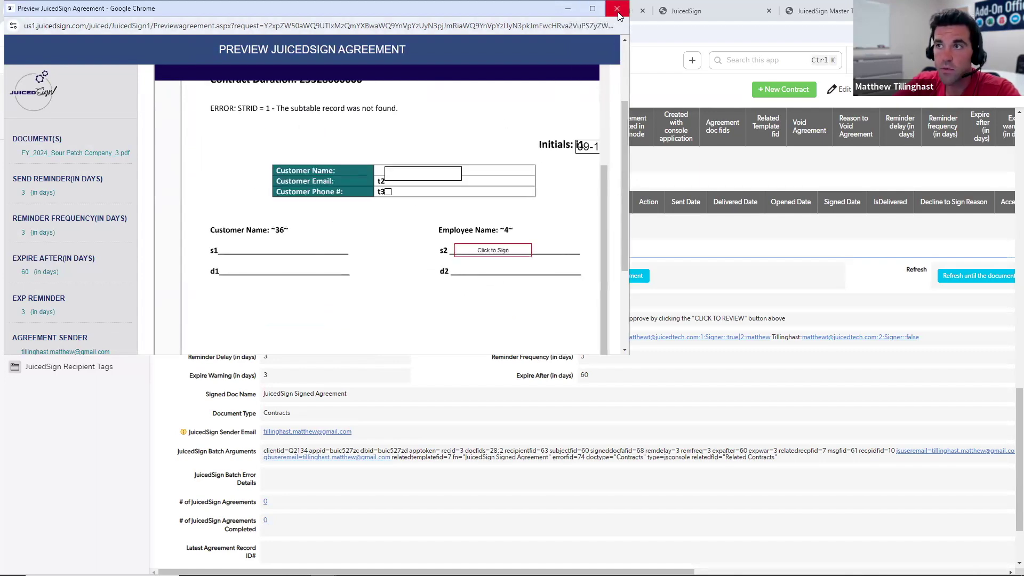
{"action": "left_click", "coordinate": [617, 9]}
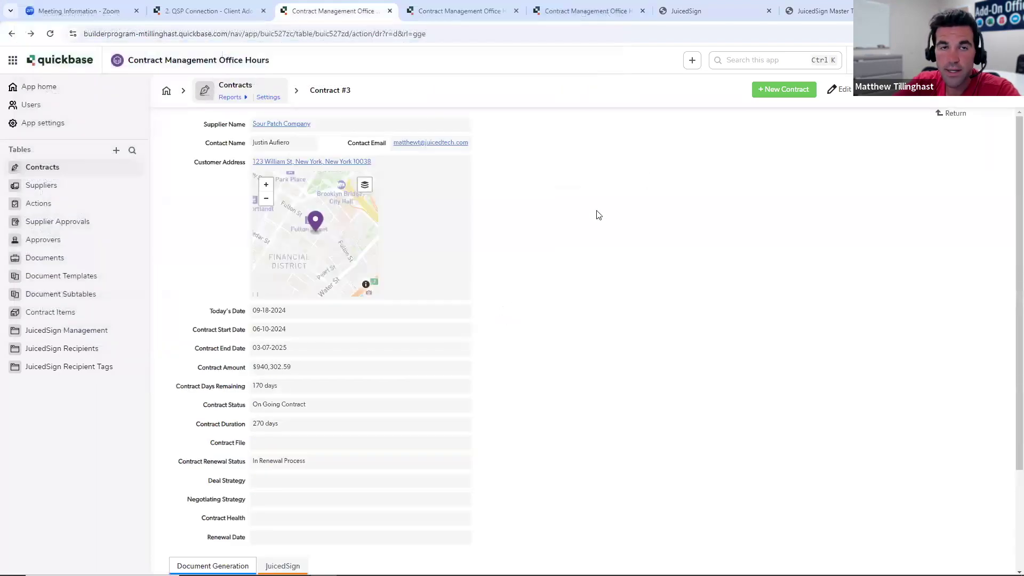
Review both recipients and send FY_2024_Sour Patch Company_3.pdf to JuicedSign for signature
{"action": "scroll", "coordinate": [598, 215], "scroll_direction": "down", "scroll_amount": 5}
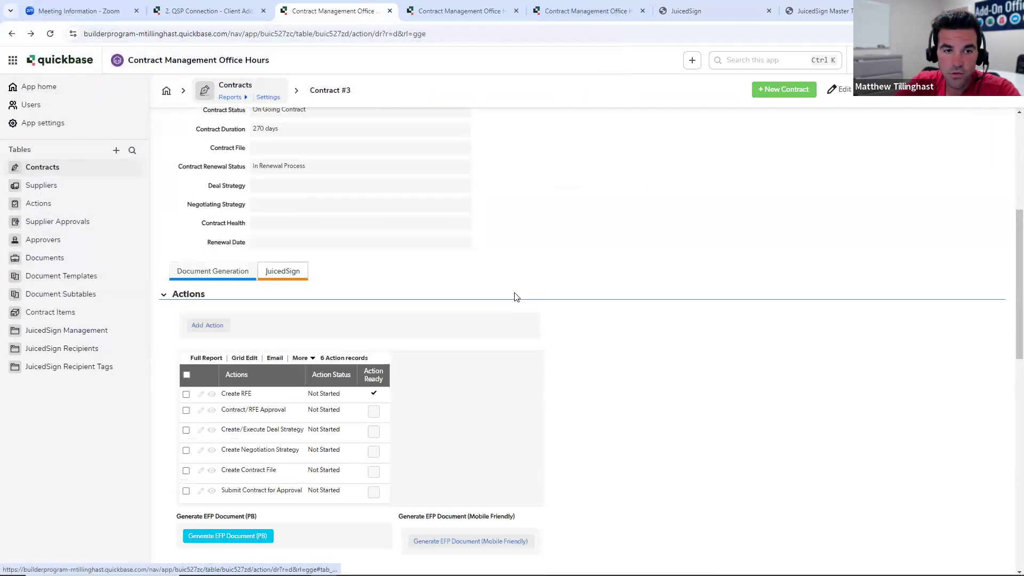
{"action": "scroll", "coordinate": [516, 297], "scroll_direction": "down", "scroll_amount": 8}
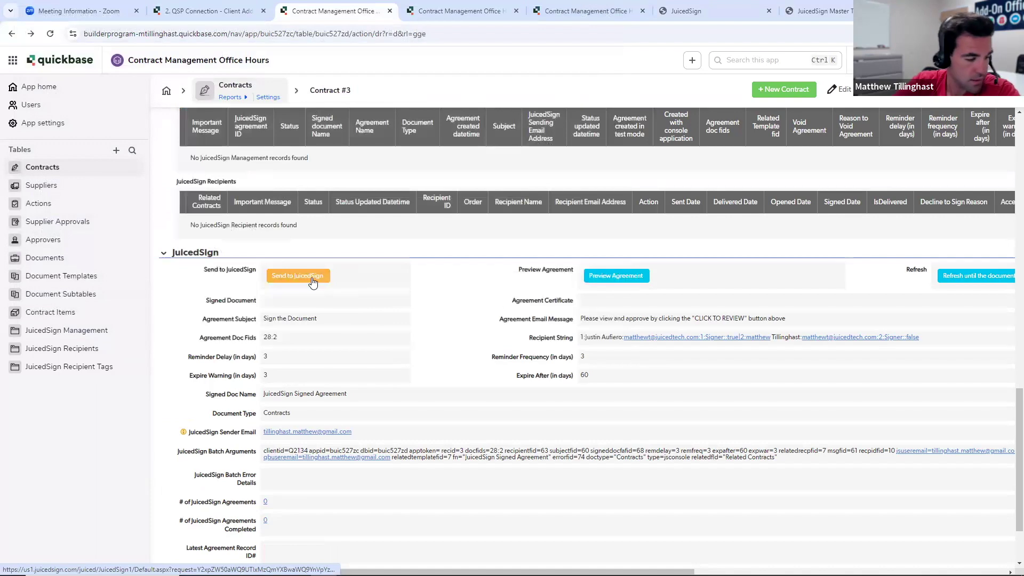
{"action": "left_click", "coordinate": [312, 281]}
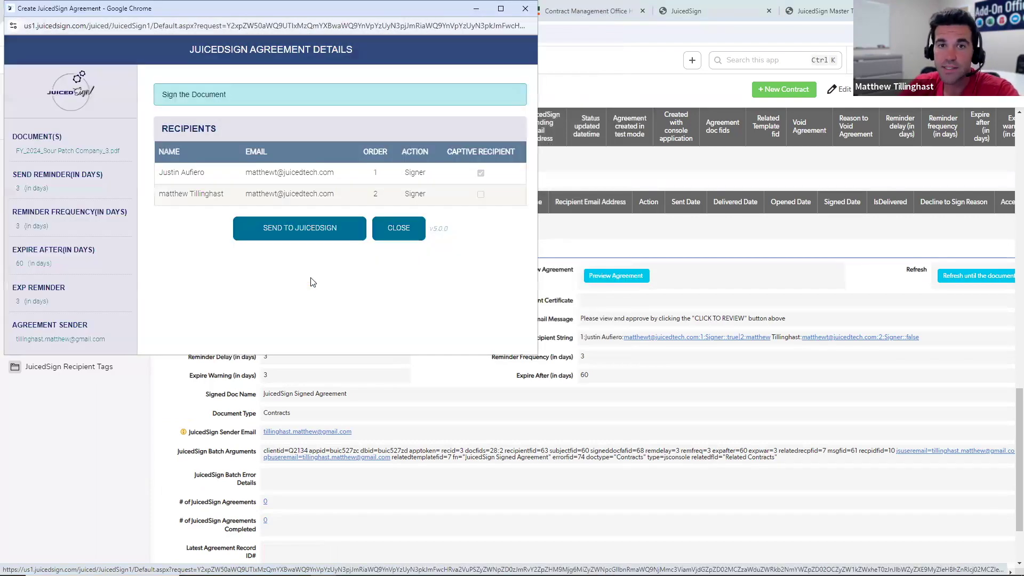
{"action": "left_click_drag", "start_coordinate": [158, 174], "coordinate": [363, 175]}
{"action": "left_click", "coordinate": [217, 178]}
{"action": "left_click", "coordinate": [344, 180]}
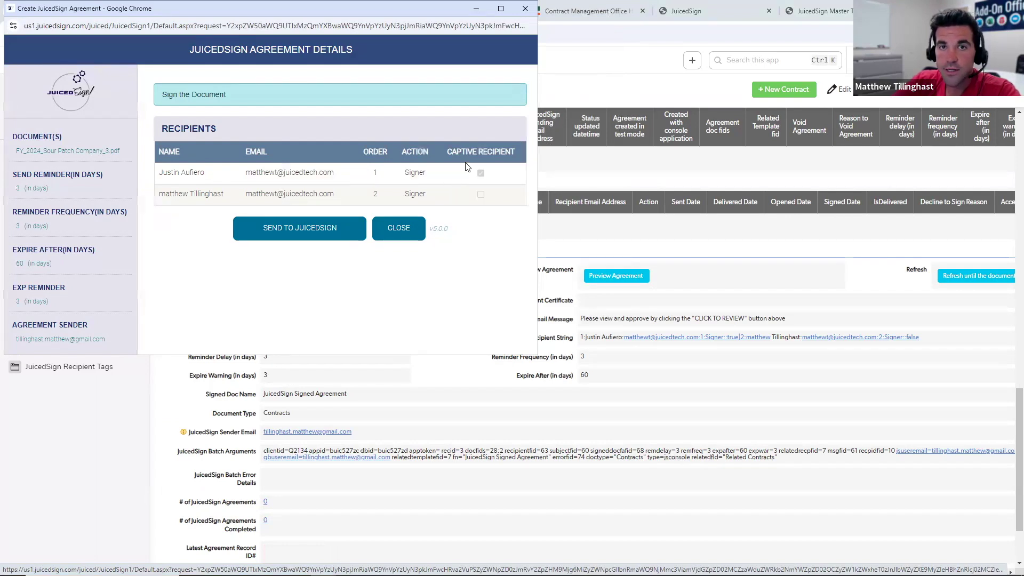
{"action": "left_click", "coordinate": [317, 234]}
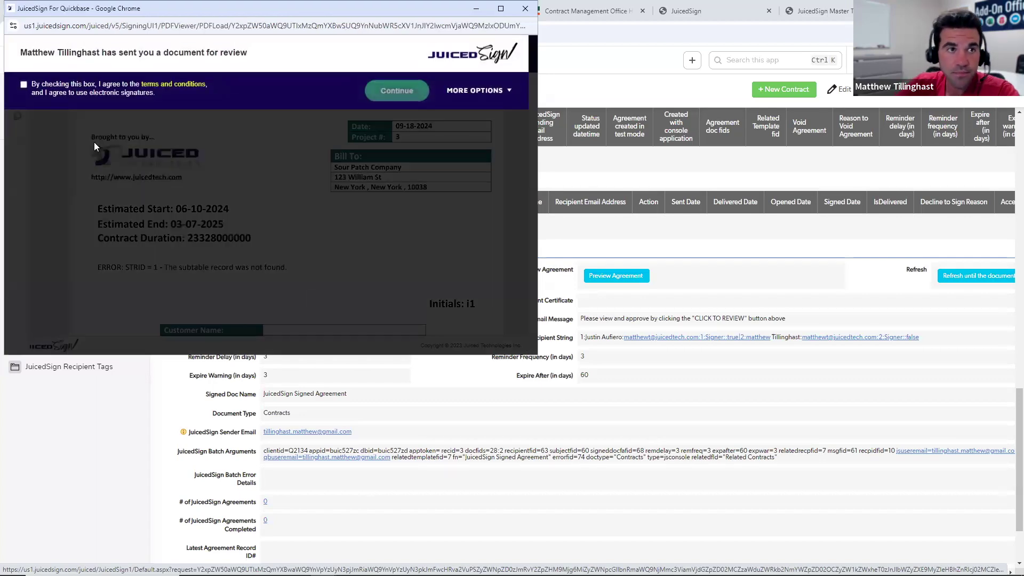
Accept the terms and electronic signatures, then start signing the agreement
{"action": "left_click", "coordinate": [24, 87]}
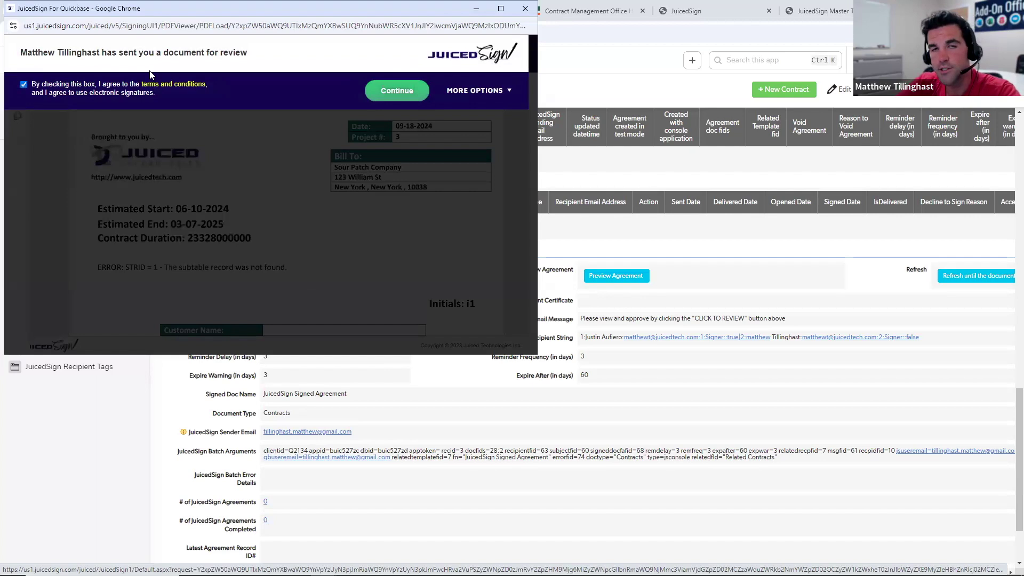
{"action": "left_click", "coordinate": [480, 91]}
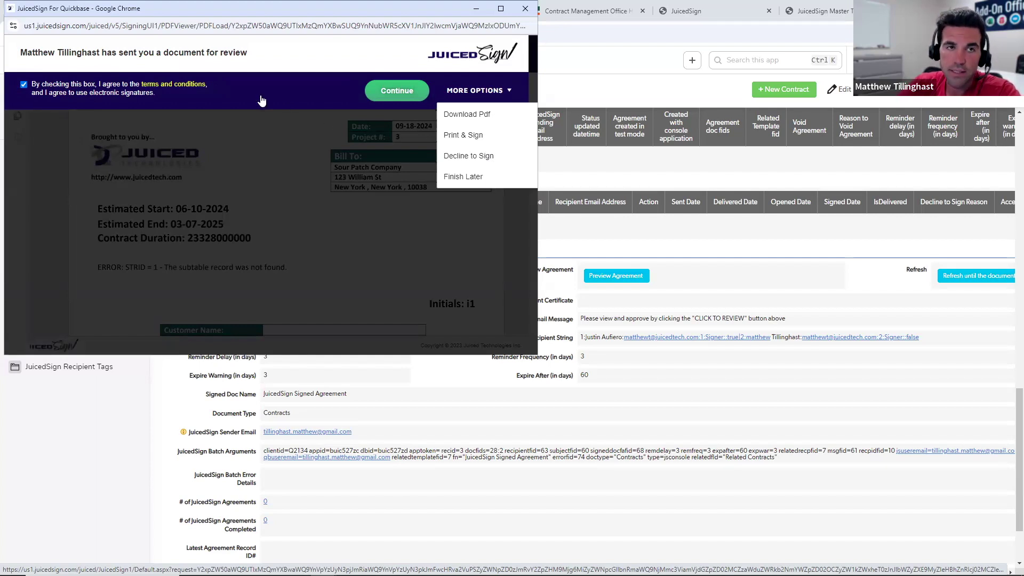
{"action": "left_click", "coordinate": [290, 88]}
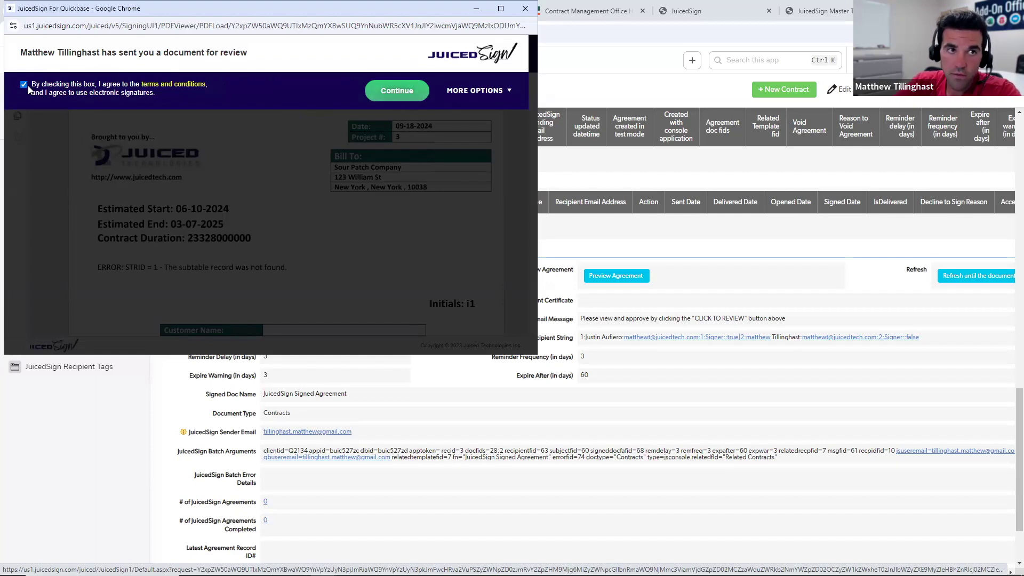
{"action": "left_click", "coordinate": [389, 95]}
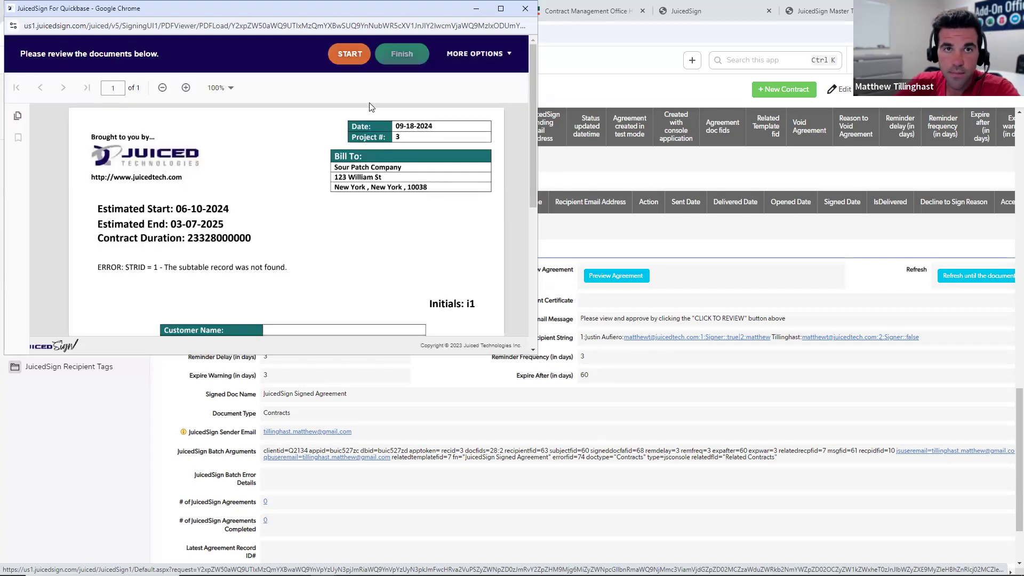
{"action": "left_click", "coordinate": [353, 58]}
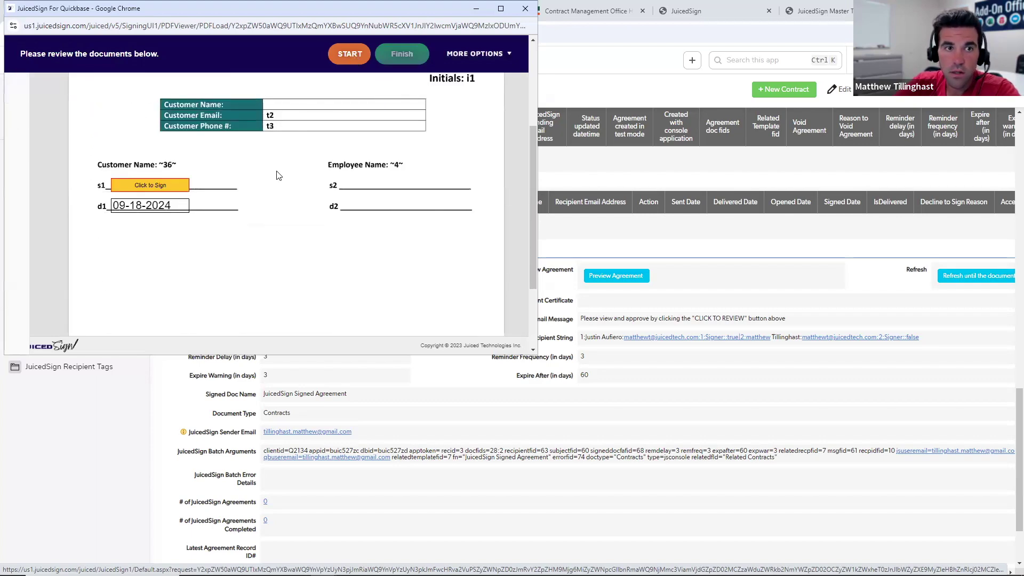
Draw the first signer's signature in the s1 field, save it and finish signing
{"action": "left_click", "coordinate": [153, 187]}
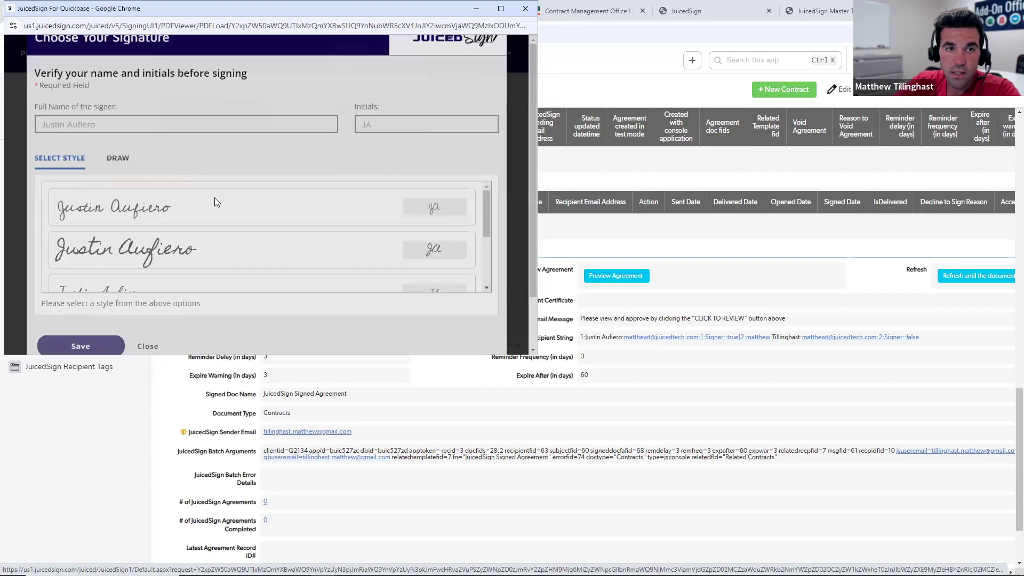
{"action": "left_click", "coordinate": [120, 192]}
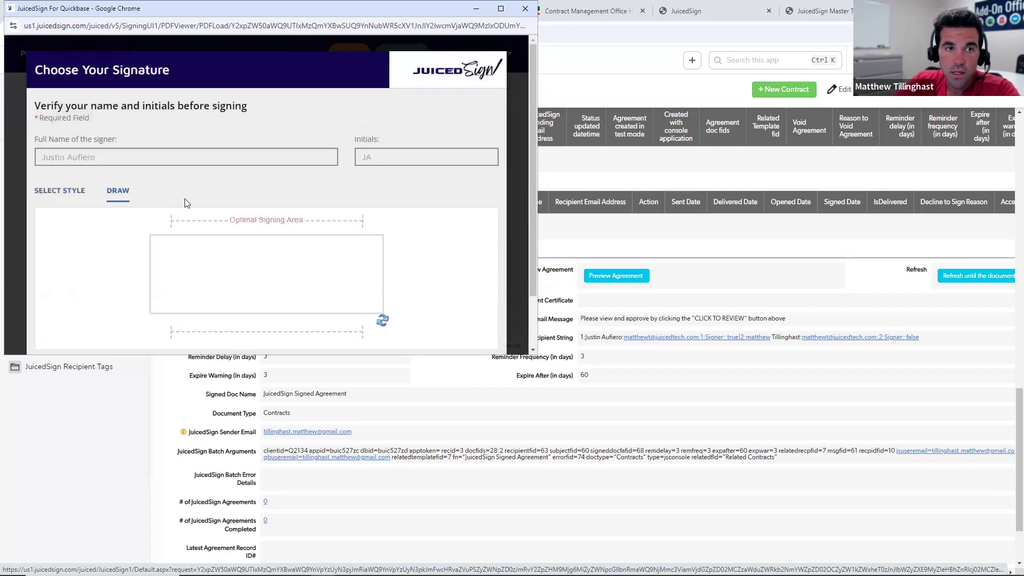
{"action": "scroll", "coordinate": [266, 213], "scroll_direction": "down", "scroll_amount": 1}
{"action": "mouse_move", "coordinate": [185, 228]}
{"action": "left_mouse_down"}
{"action": "mouse_move", "coordinate": [192, 201]}
{"action": "mouse_move", "coordinate": [213, 227]}
{"action": "mouse_move", "coordinate": [274, 204]}
{"action": "left_mouse_up"}
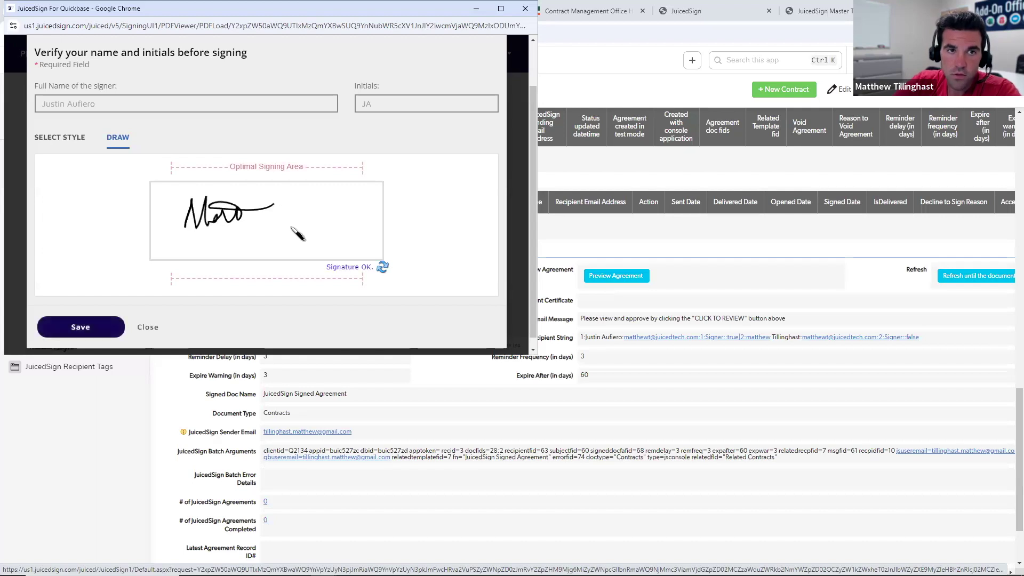
{"action": "left_click", "coordinate": [87, 330]}
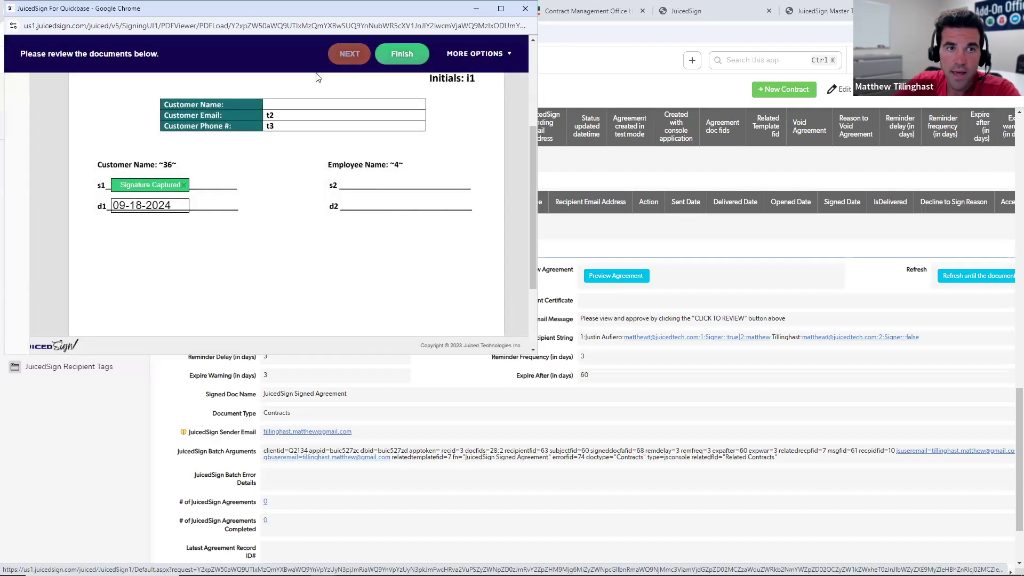
{"action": "left_click", "coordinate": [403, 55]}
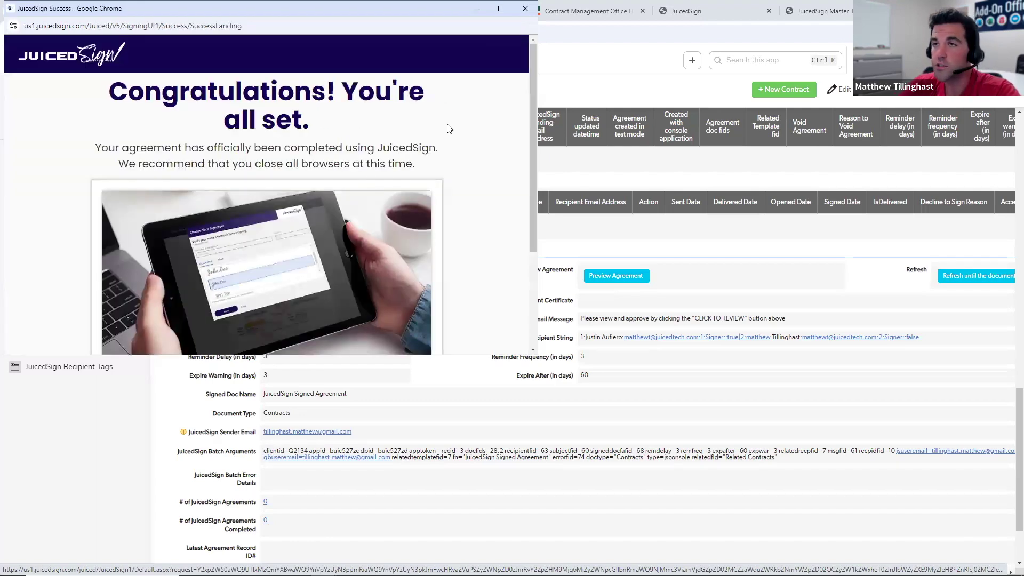
Close the JuicedSign success window and briefly open Outlook in a new tab
{"action": "left_click", "coordinate": [525, 8]}
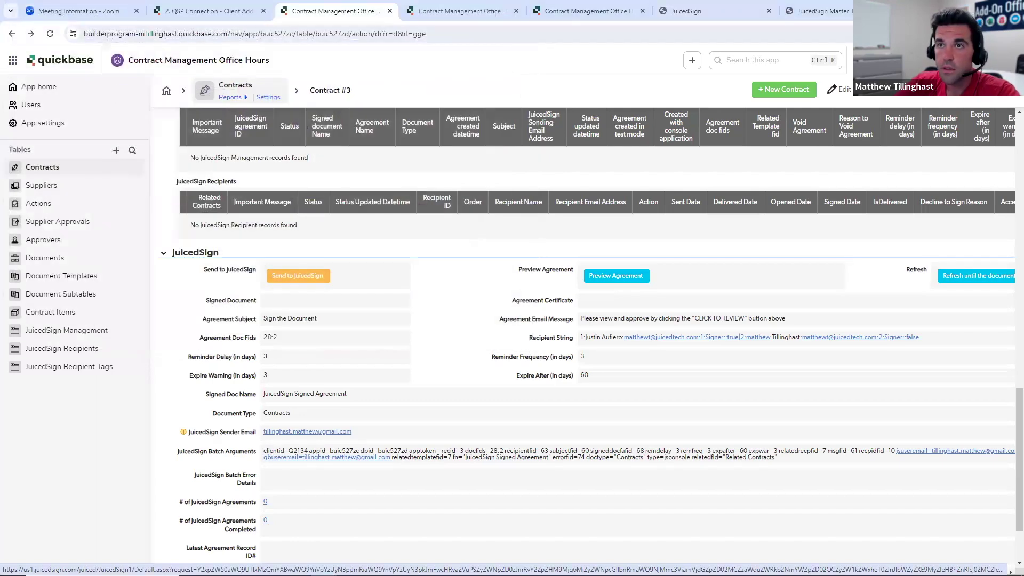
{"action": "key", "text": "ctrl+t"}
{"action": "left_click", "coordinate": [402, 251]}
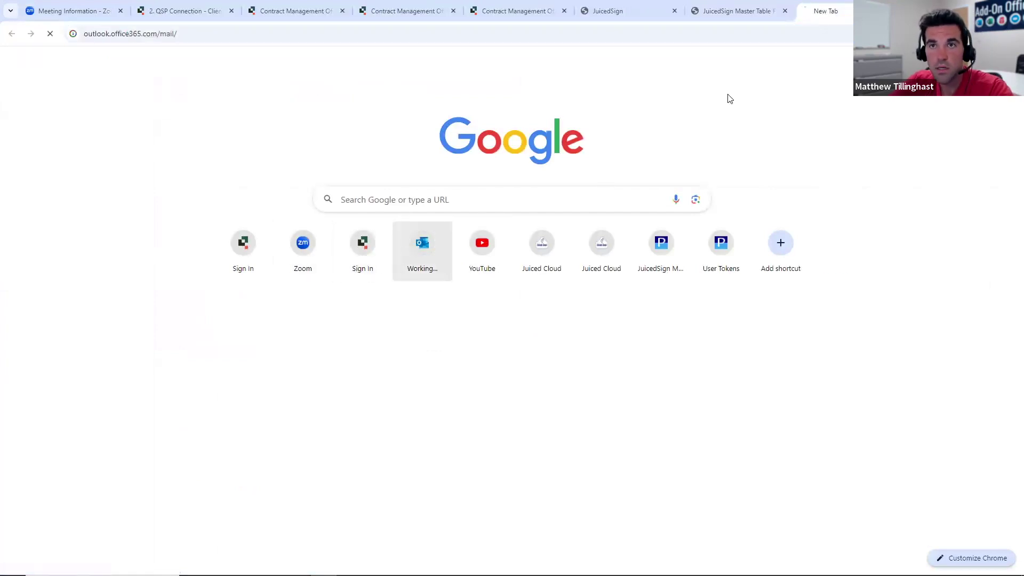
{"action": "key", "text": "ctrl+w"}
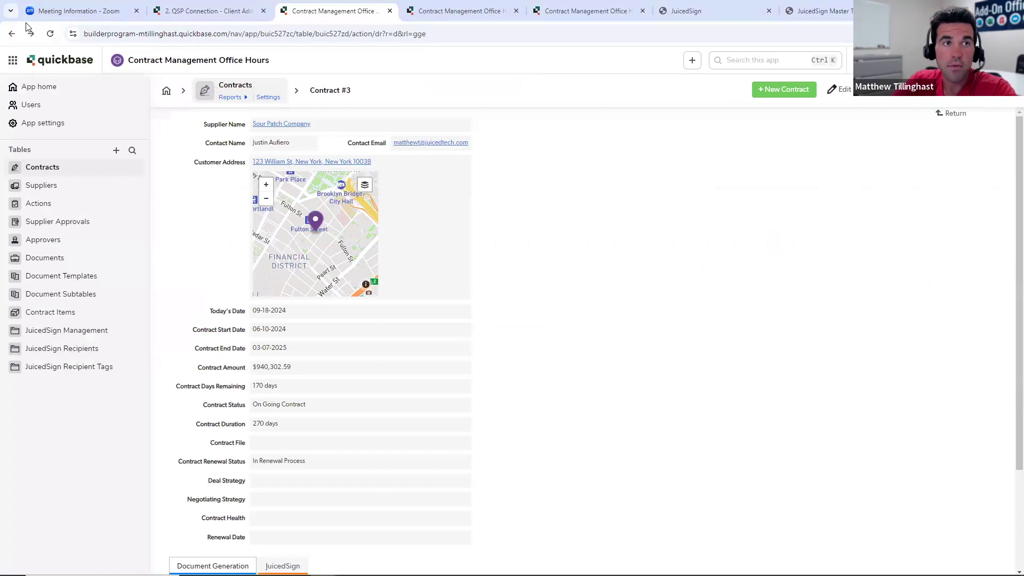
Reload Contract #3 and check JuicedSign Recipients: first signer Completed, second Delivered
{"action": "left_click", "coordinate": [50, 34]}
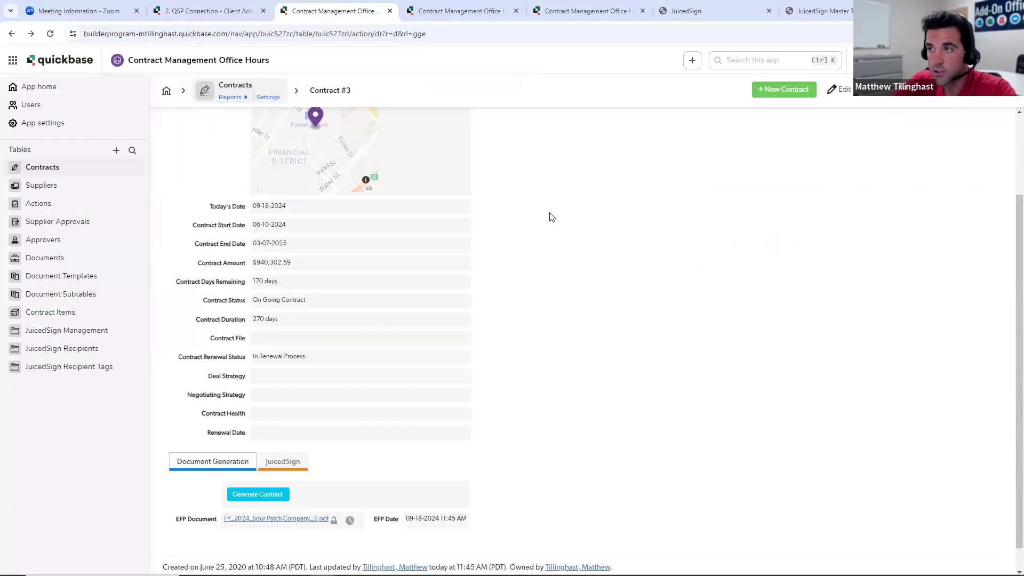
{"action": "left_click", "coordinate": [286, 436]}
{"action": "scroll", "coordinate": [681, 235], "scroll_direction": "down", "scroll_amount": 8}
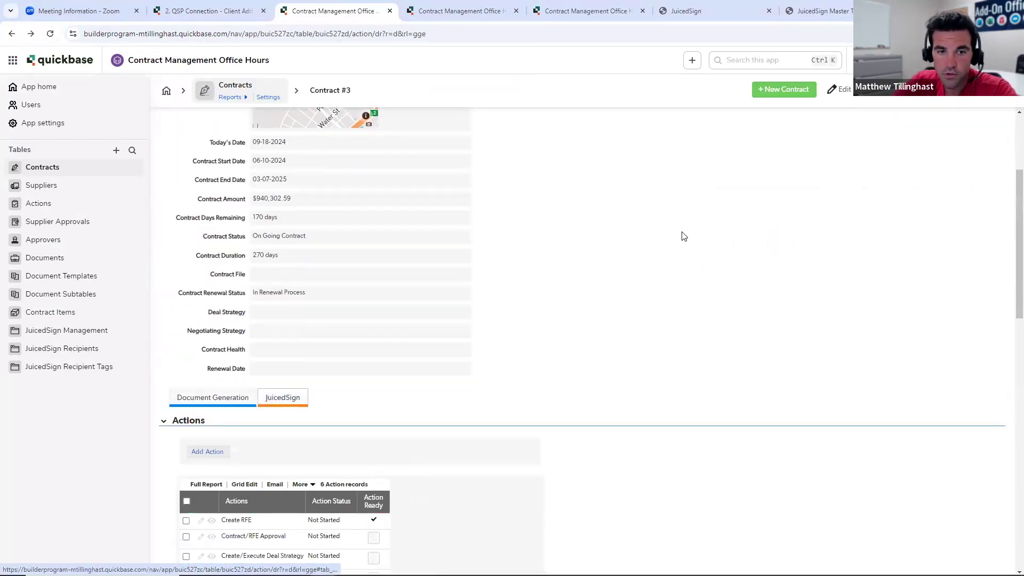
{"action": "scroll", "coordinate": [684, 236], "scroll_direction": "down", "scroll_amount": 3}
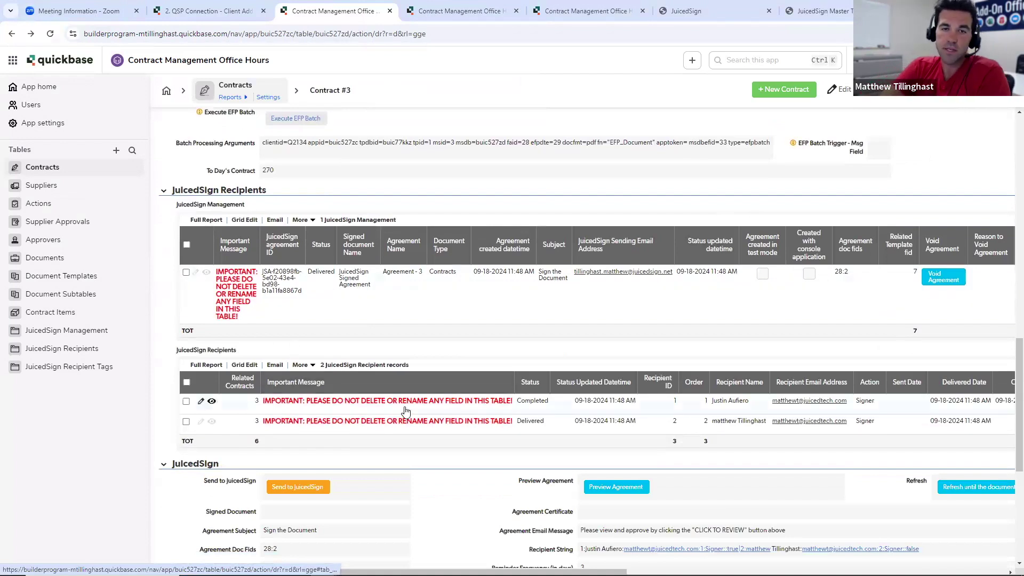
{"action": "double_click", "coordinate": [532, 401]}
{"action": "scroll", "coordinate": [533, 405], "scroll_direction": "right", "scroll_amount": 6}
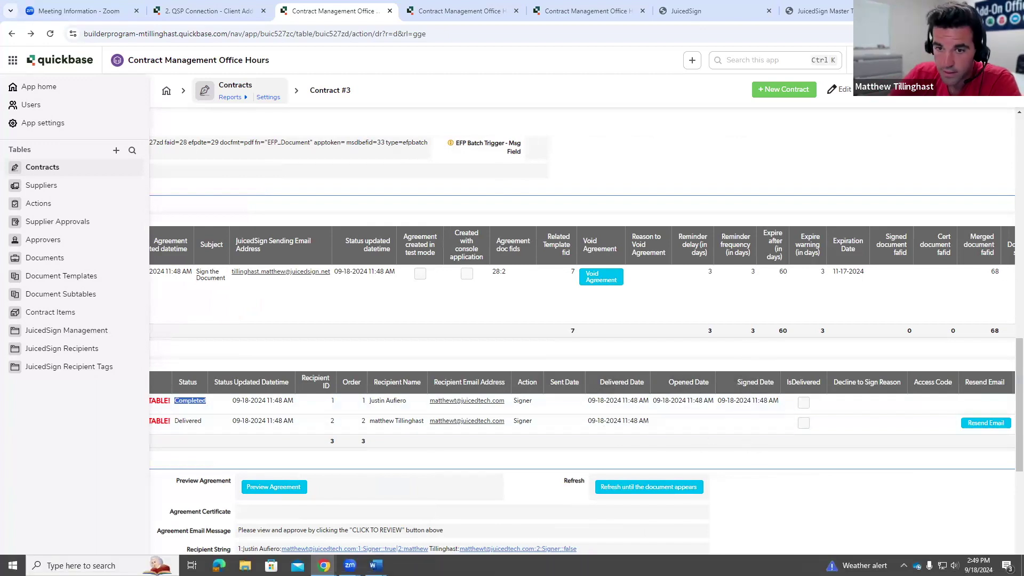
{"action": "left_click", "coordinate": [776, 501]}
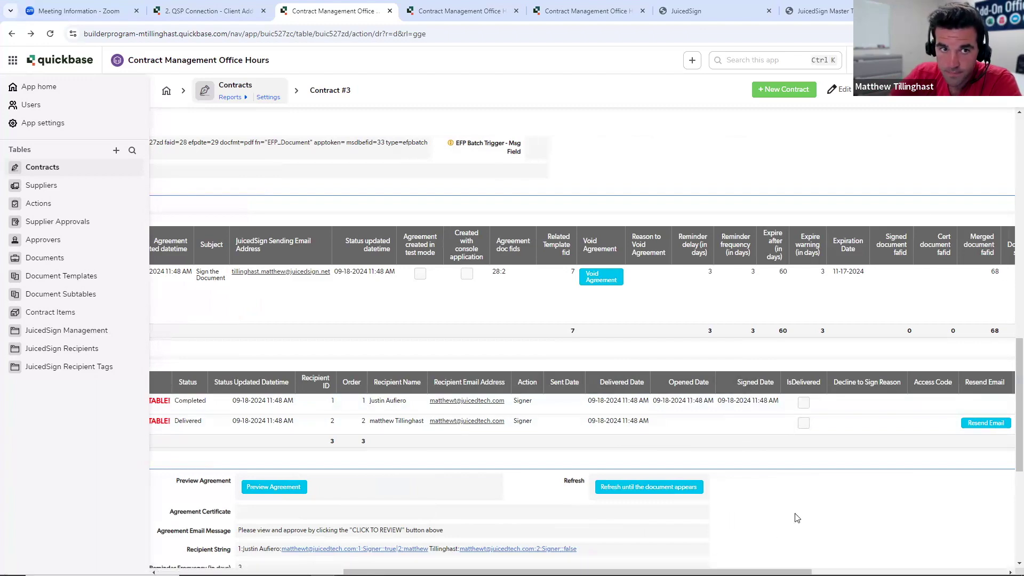
{"action": "left_click_drag", "start_coordinate": [683, 571], "coordinate": [490, 571]}
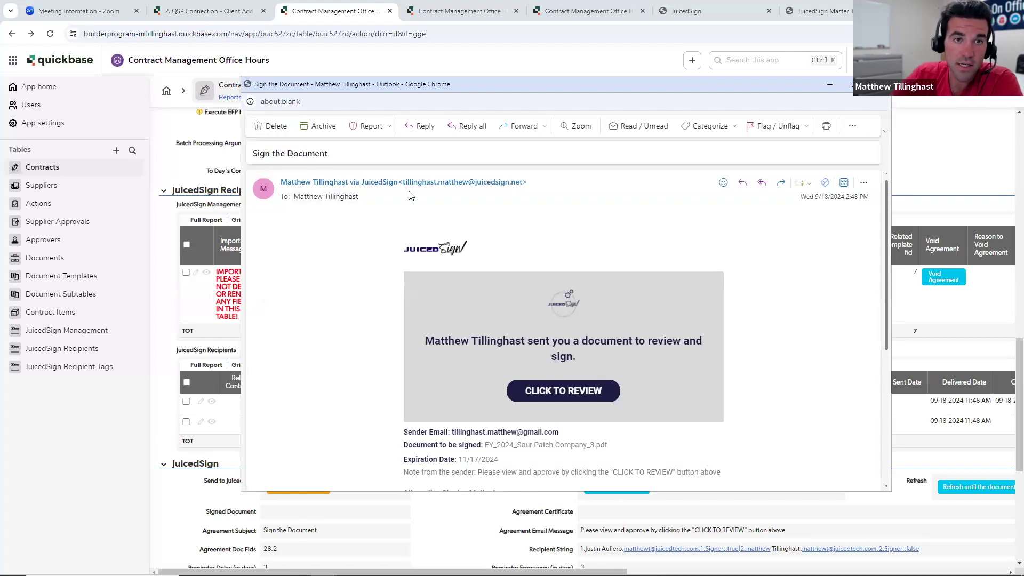
Read the 'Sign the Document' email's note, signing instructions, expiration date and document name
{"action": "scroll", "coordinate": [496, 331], "scroll_direction": "down", "scroll_amount": 2}
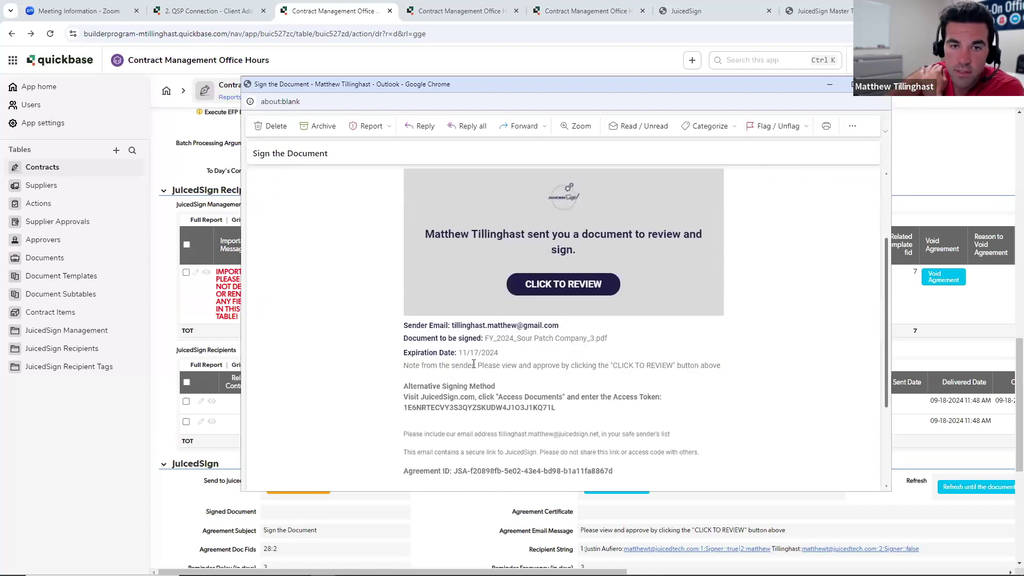
{"action": "left_click_drag", "start_coordinate": [476, 363], "coordinate": [698, 453]}
{"action": "left_click", "coordinate": [523, 366]}
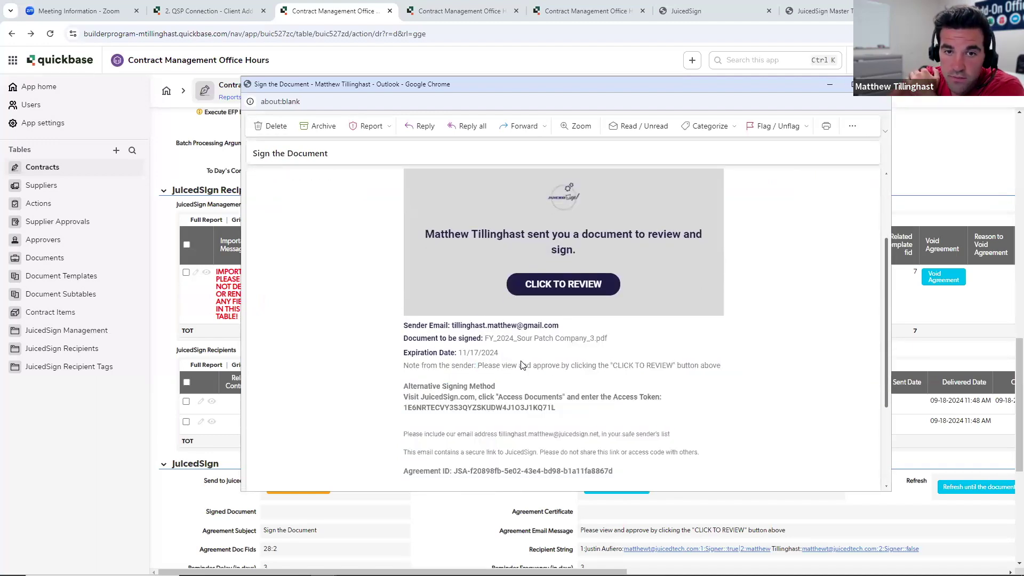
{"action": "left_click_drag", "start_coordinate": [483, 350], "coordinate": [602, 339]}
{"action": "left_click", "coordinate": [492, 335]}
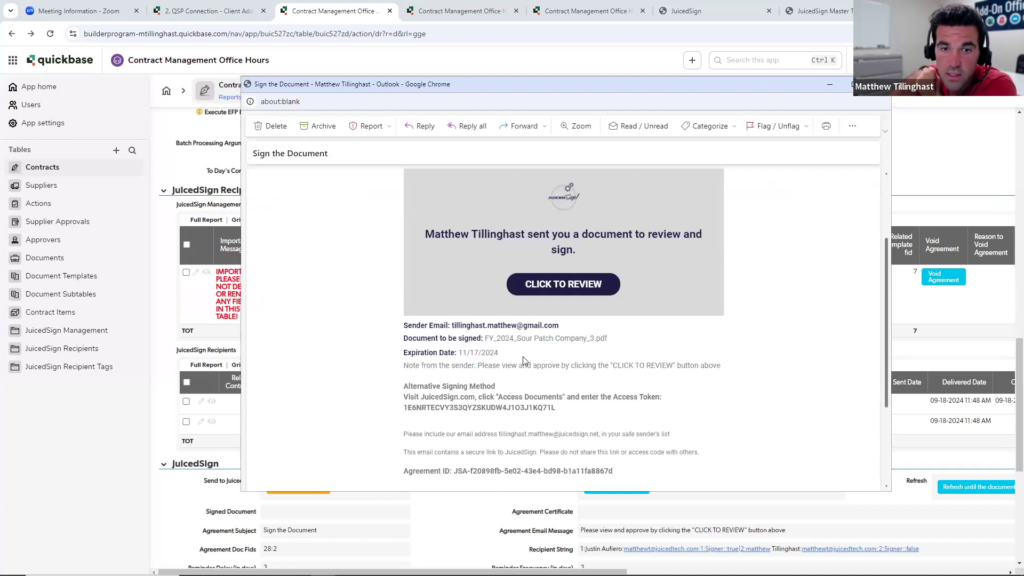
{"action": "scroll", "coordinate": [543, 353], "scroll_direction": "up", "scroll_amount": 4}
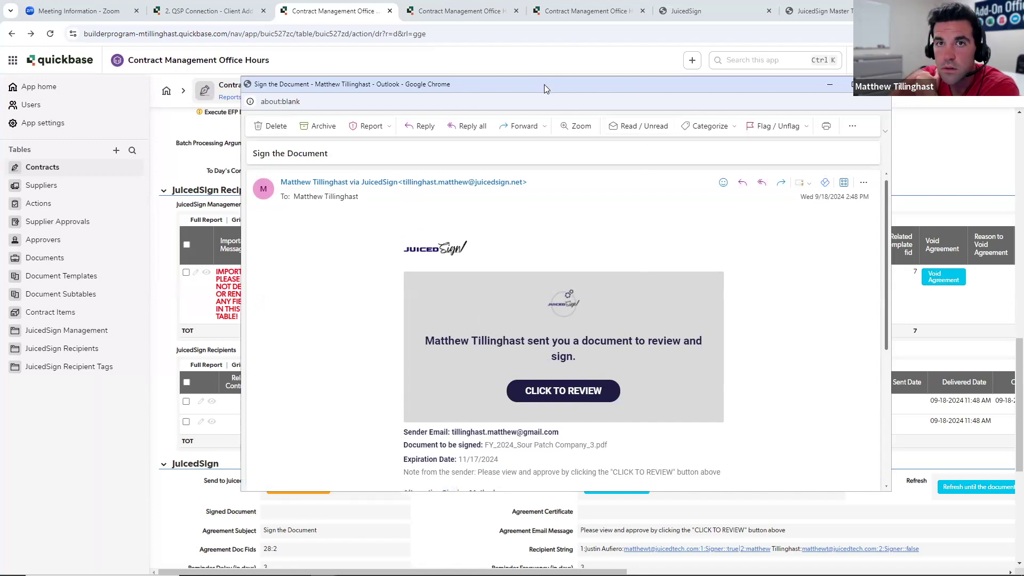
{"action": "left_click_drag", "start_coordinate": [548, 84], "coordinate": [1023, 84]}
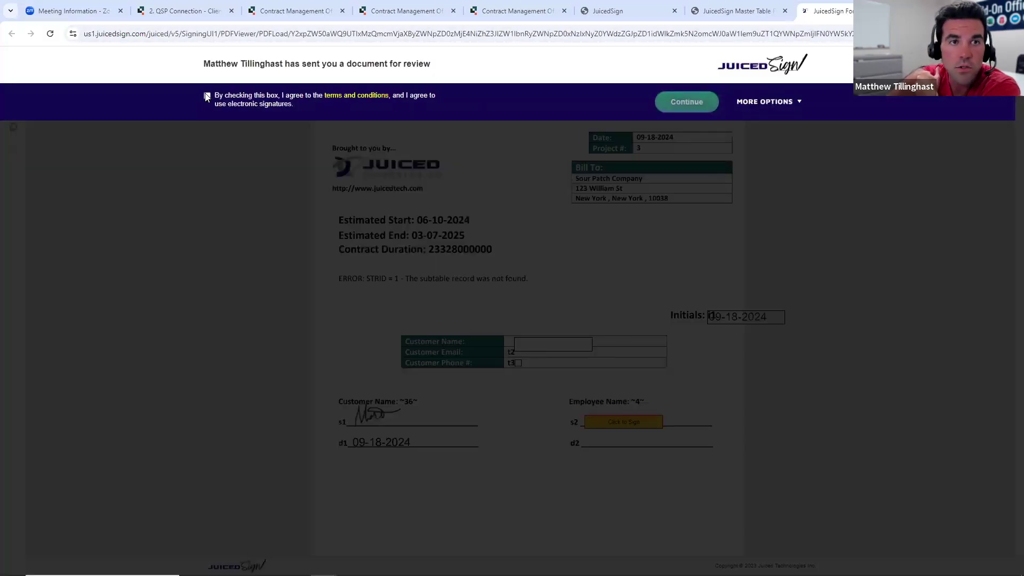
Accept the e-signature terms and sign the s2 line with the first signature style
{"action": "left_click", "coordinate": [207, 96]}
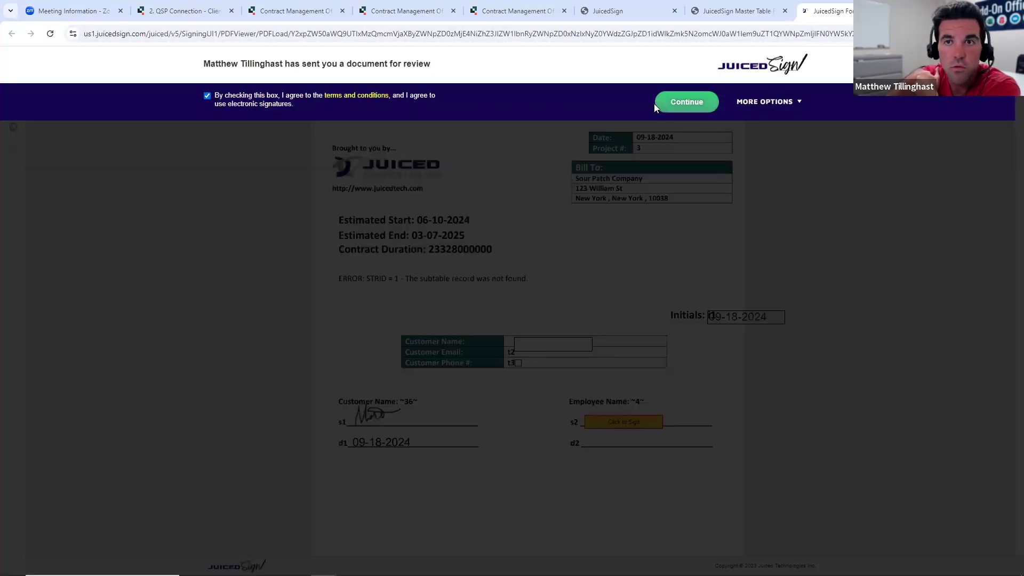
{"action": "left_click", "coordinate": [693, 107]}
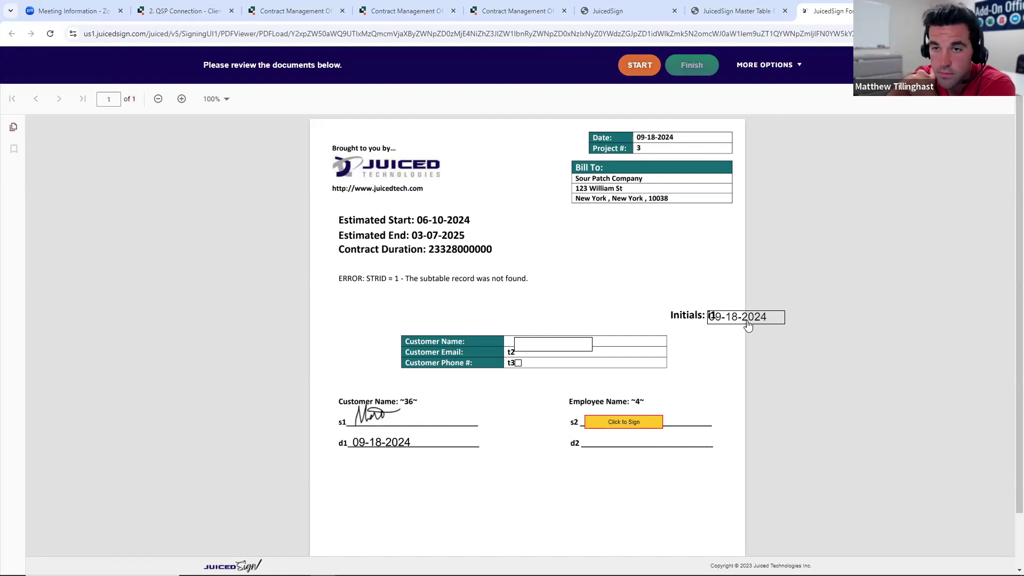
{"action": "left_click", "coordinate": [619, 421]}
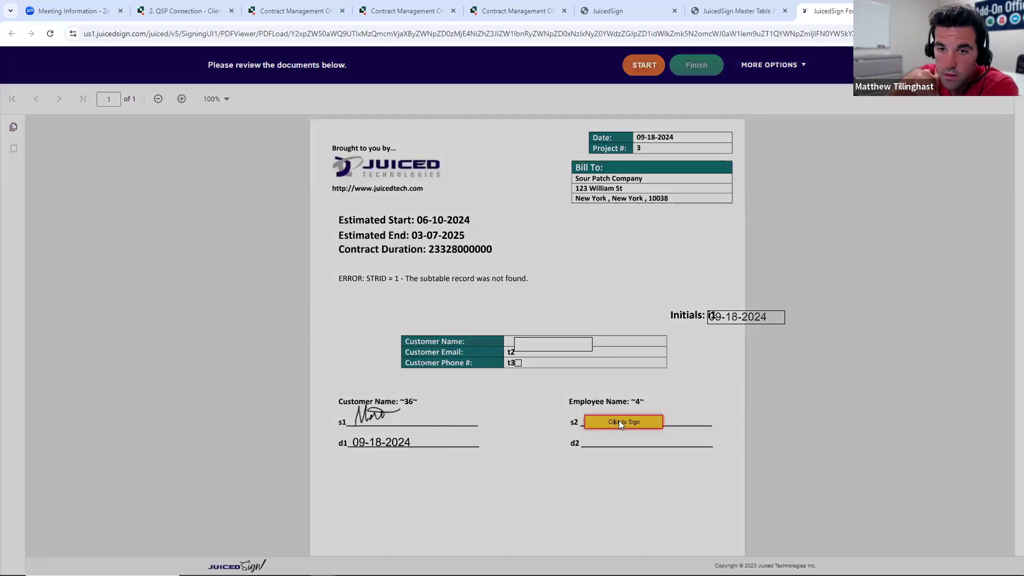
{"action": "left_click", "coordinate": [411, 256]}
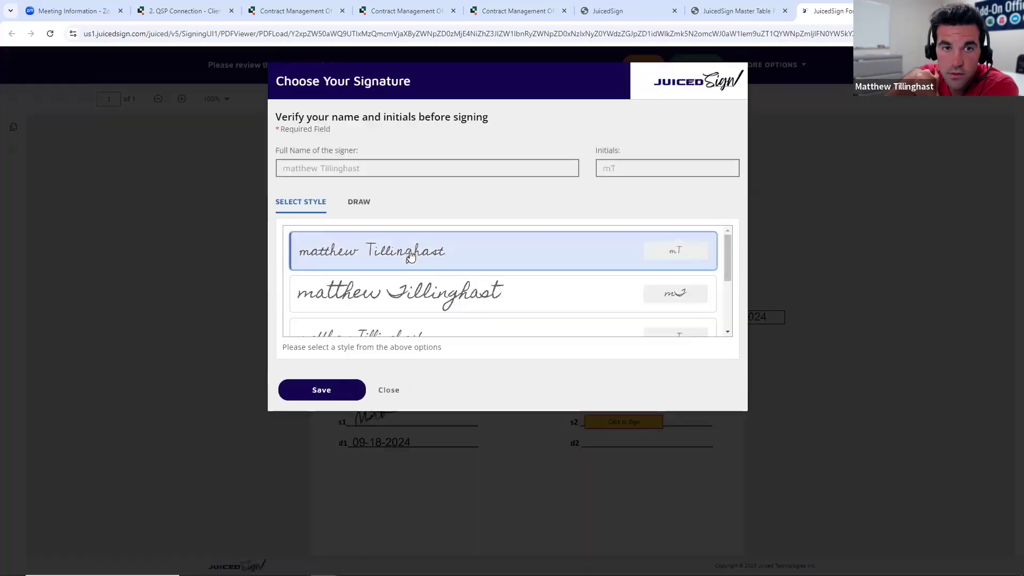
{"action": "left_click", "coordinate": [349, 390]}
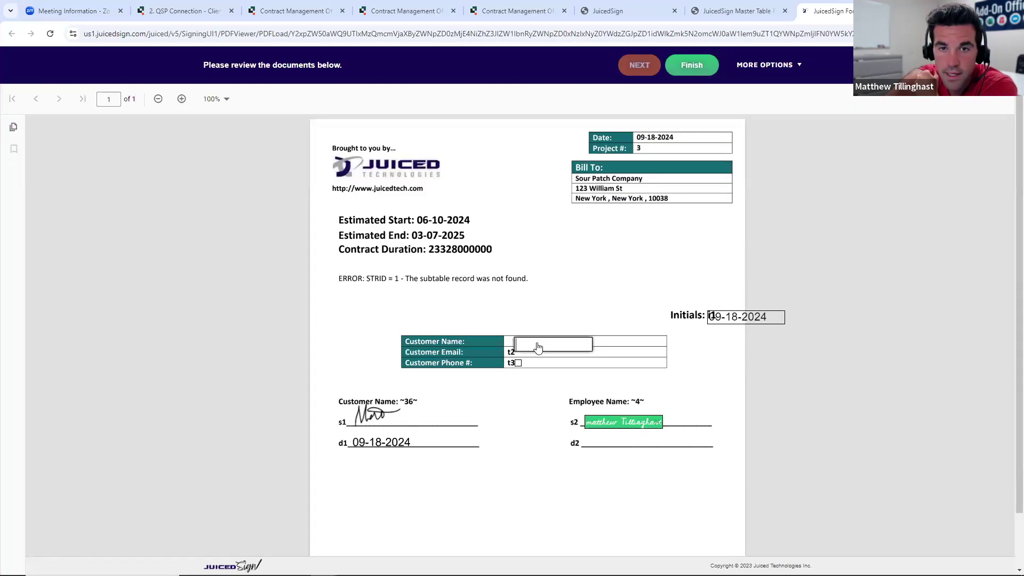
Enter the customer name, tick the t3 box and finish the agreement
{"action": "type", "text": "Matthew T"}
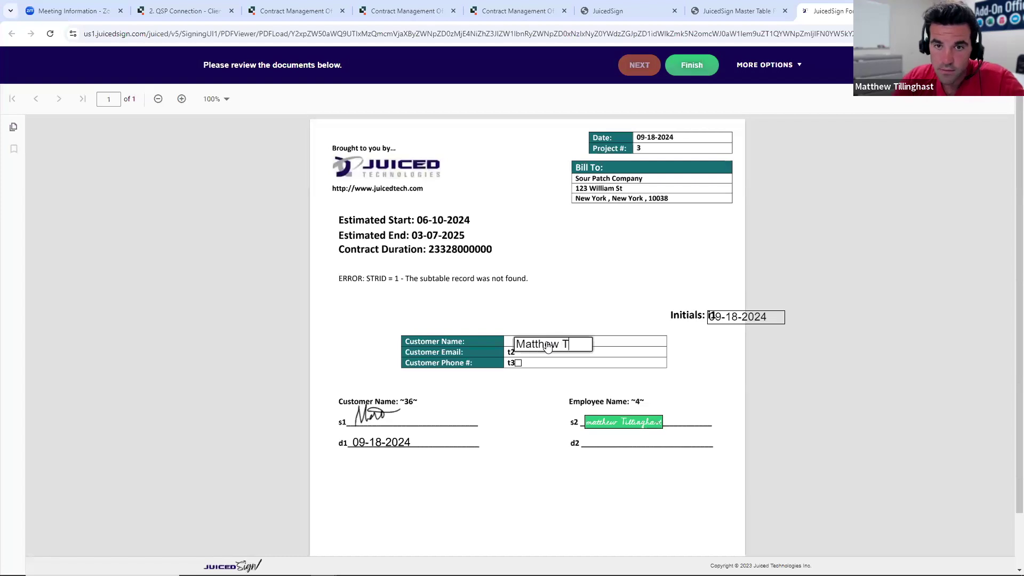
{"action": "left_click", "coordinate": [517, 363]}
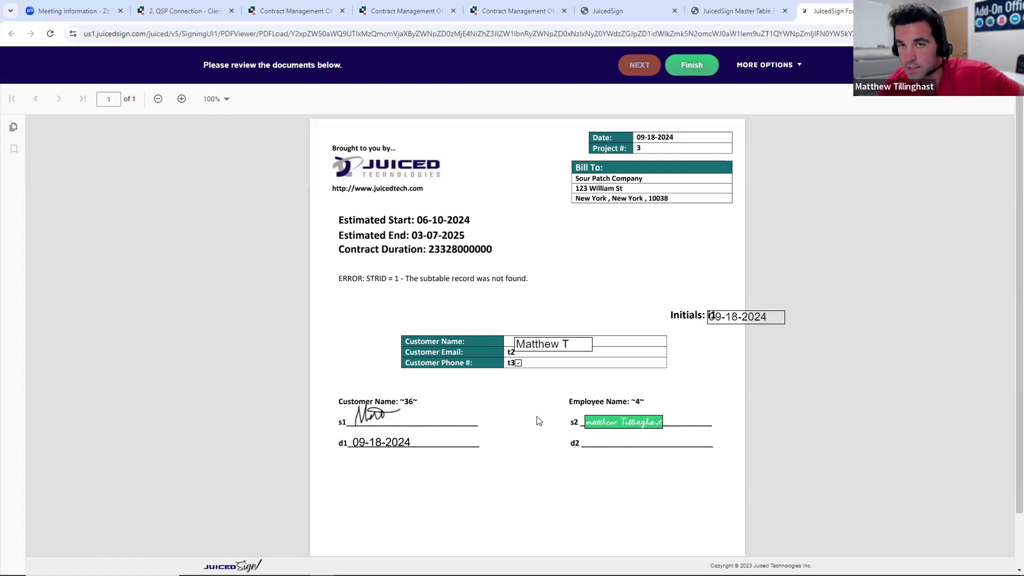
{"action": "scroll", "coordinate": [655, 250], "scroll_direction": "down", "scroll_amount": 1}
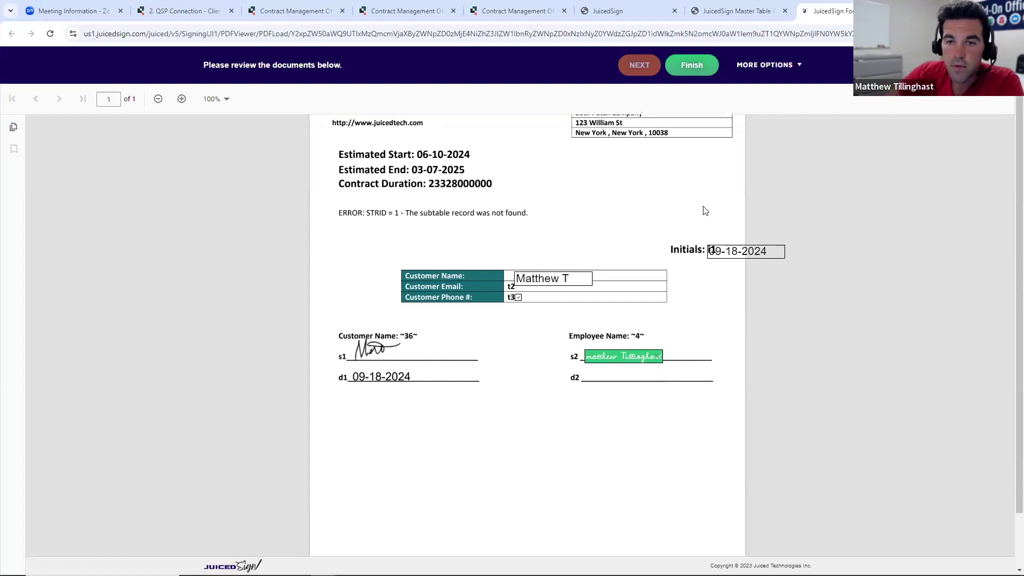
{"action": "scroll", "coordinate": [704, 216], "scroll_direction": "up", "scroll_amount": 1}
{"action": "left_click", "coordinate": [693, 67]}
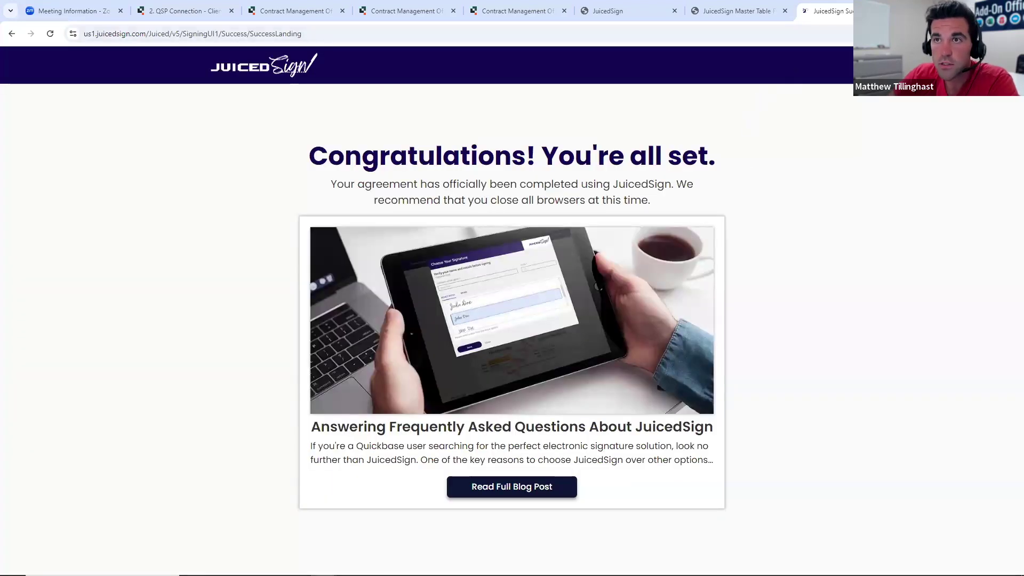
{"action": "key", "text": "ctrl+w"}
Return to Contract #3, refresh it and review the JuicedSign recipient statuses
{"action": "left_click", "coordinate": [458, 10]}
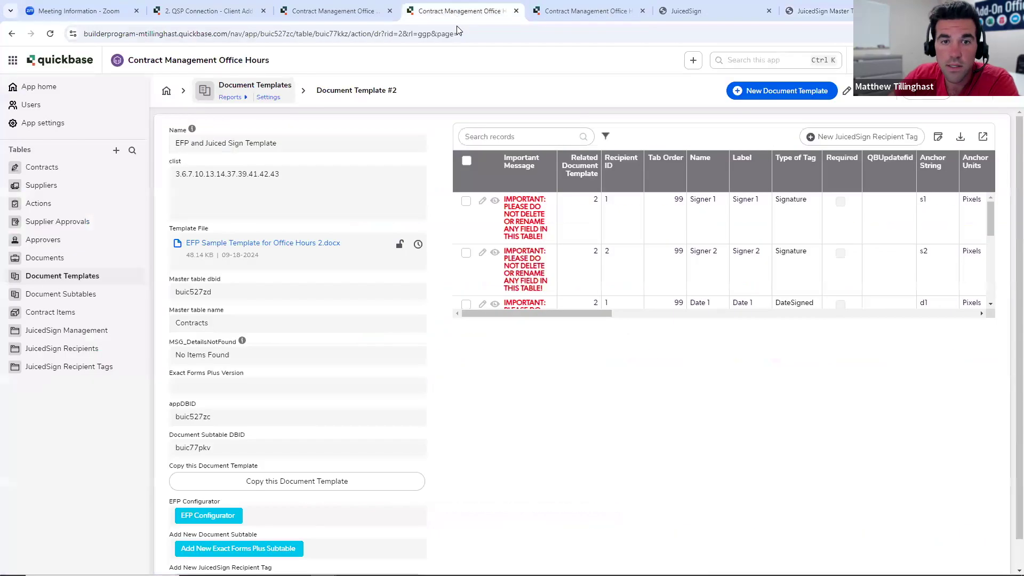
{"action": "left_click", "coordinate": [350, 9]}
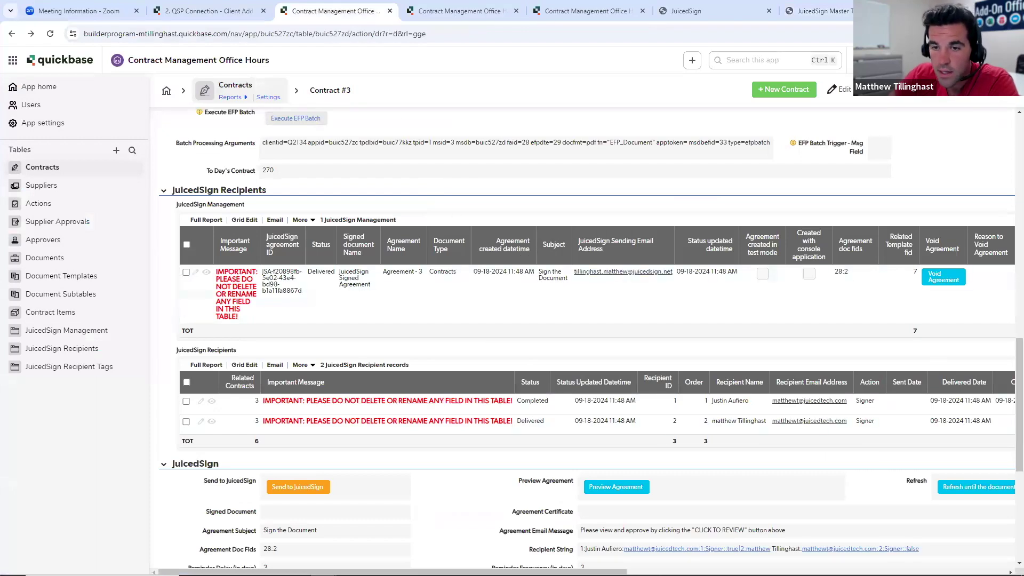
{"action": "scroll", "coordinate": [781, 526], "scroll_direction": "right", "scroll_amount": 6}
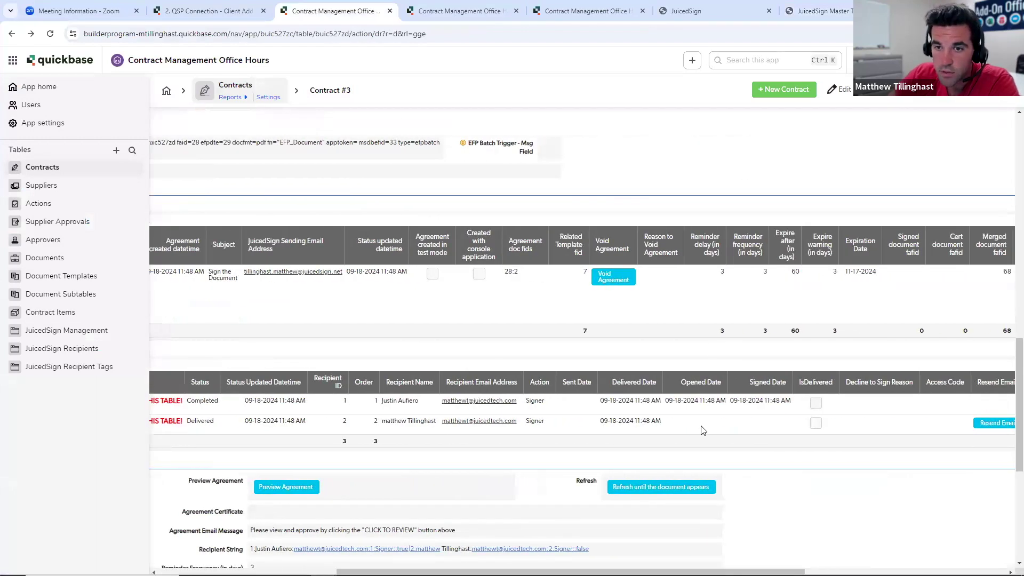
{"action": "left_click", "coordinate": [691, 488]}
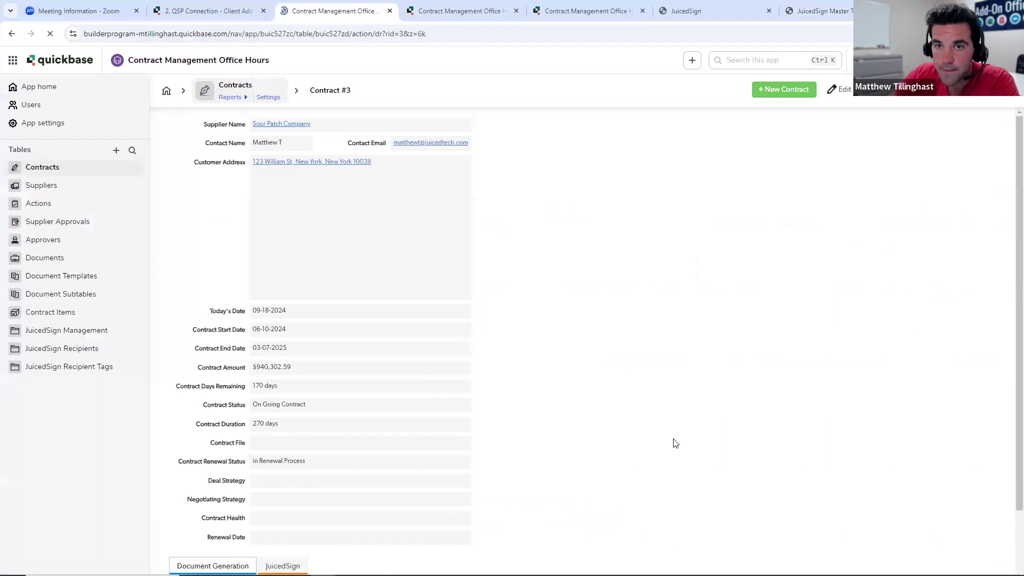
{"action": "scroll", "coordinate": [598, 453], "scroll_direction": "down", "scroll_amount": 3}
{"action": "left_click", "coordinate": [297, 442]}
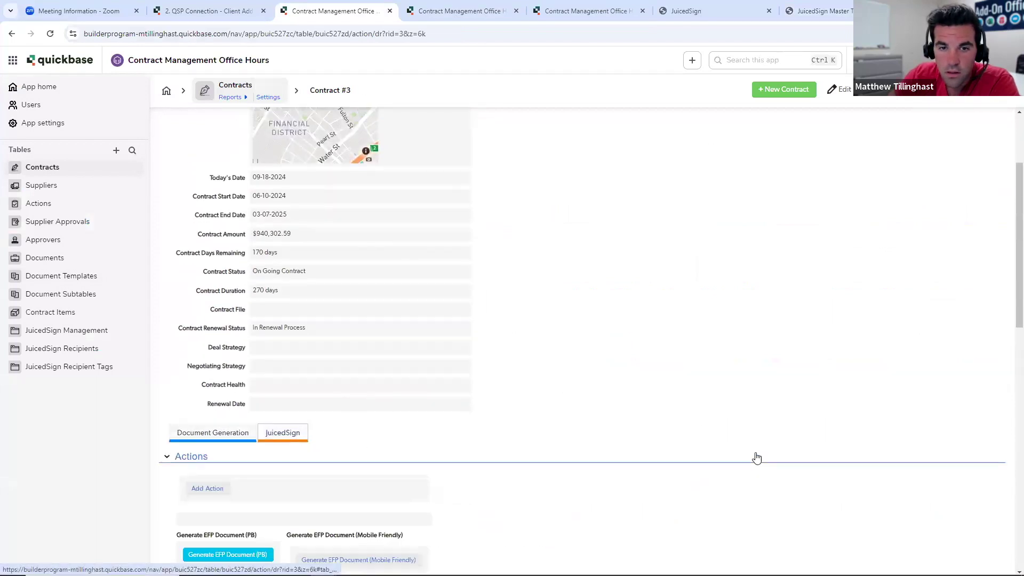
{"action": "scroll", "coordinate": [692, 533], "scroll_direction": "down", "scroll_amount": 10}
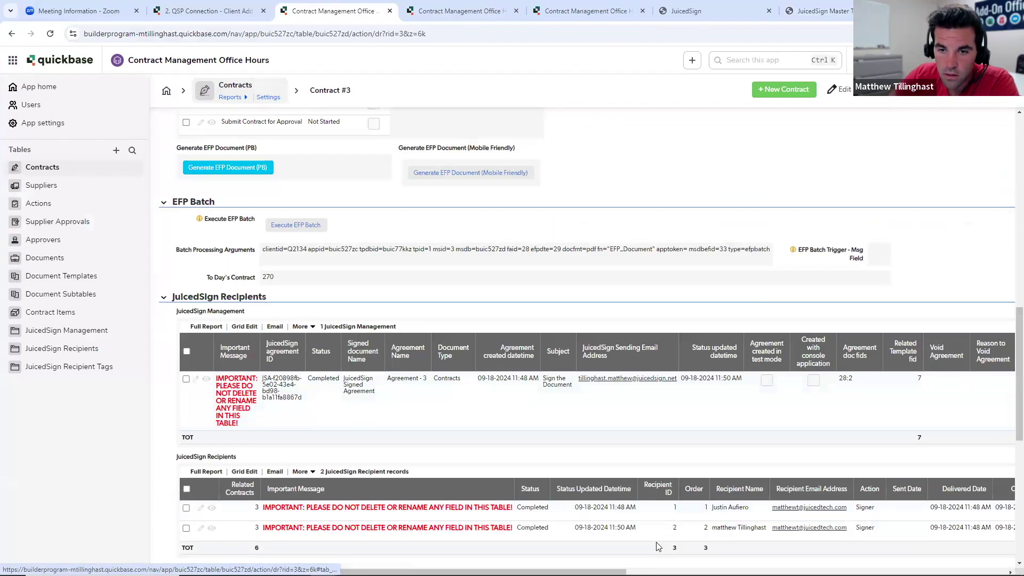
{"action": "scroll", "coordinate": [659, 544], "scroll_direction": "down", "scroll_amount": 1}
{"action": "scroll", "coordinate": [725, 477], "scroll_direction": "right", "scroll_amount": 4}
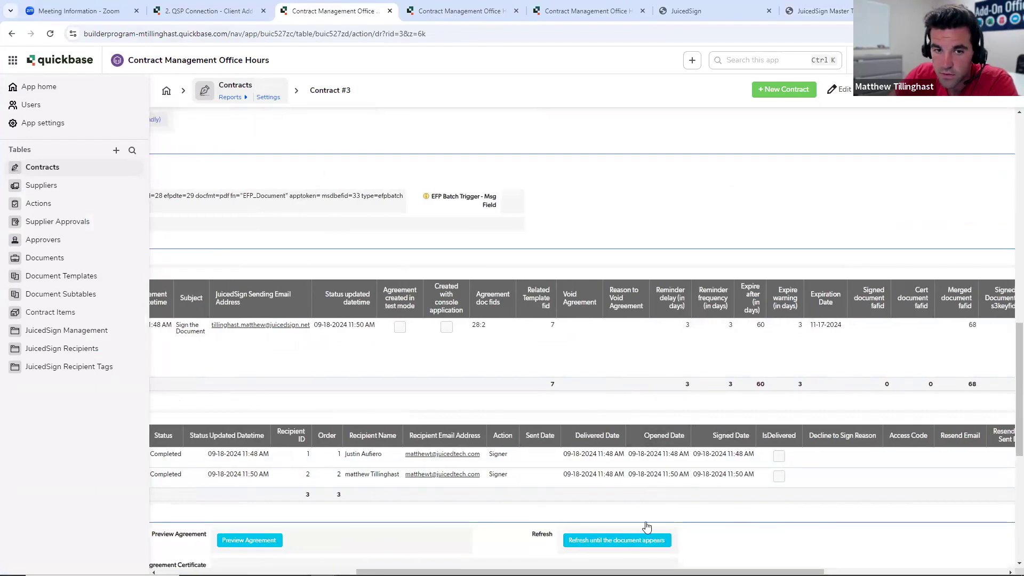
{"action": "scroll", "coordinate": [645, 534], "scroll_direction": "left", "scroll_amount": 1}
{"action": "scroll", "coordinate": [505, 535], "scroll_direction": "left", "scroll_amount": 5}
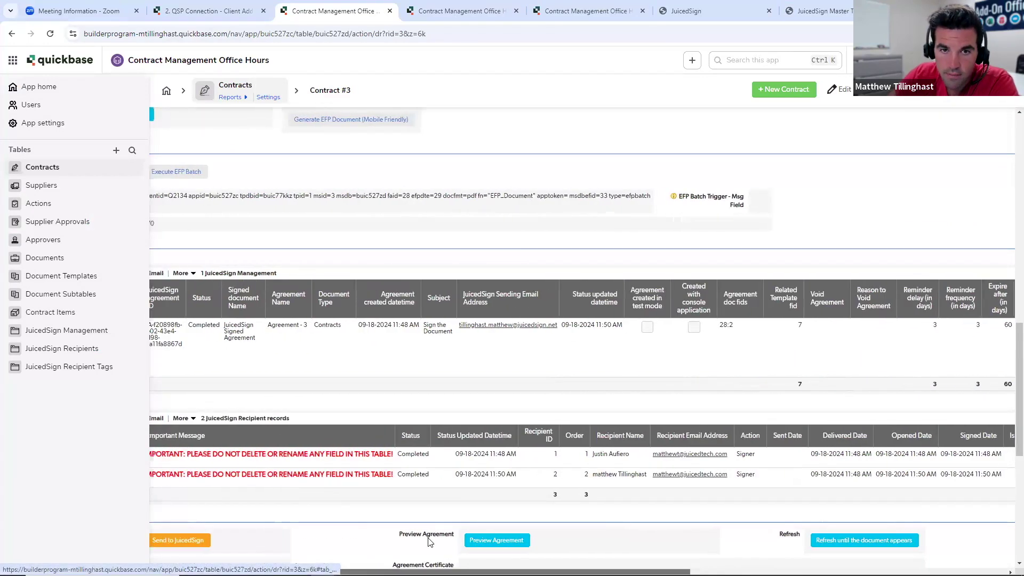
{"action": "scroll", "coordinate": [504, 535], "scroll_direction": "down", "scroll_amount": 3}
{"action": "left_click_drag", "start_coordinate": [501, 572], "coordinate": [451, 570]}
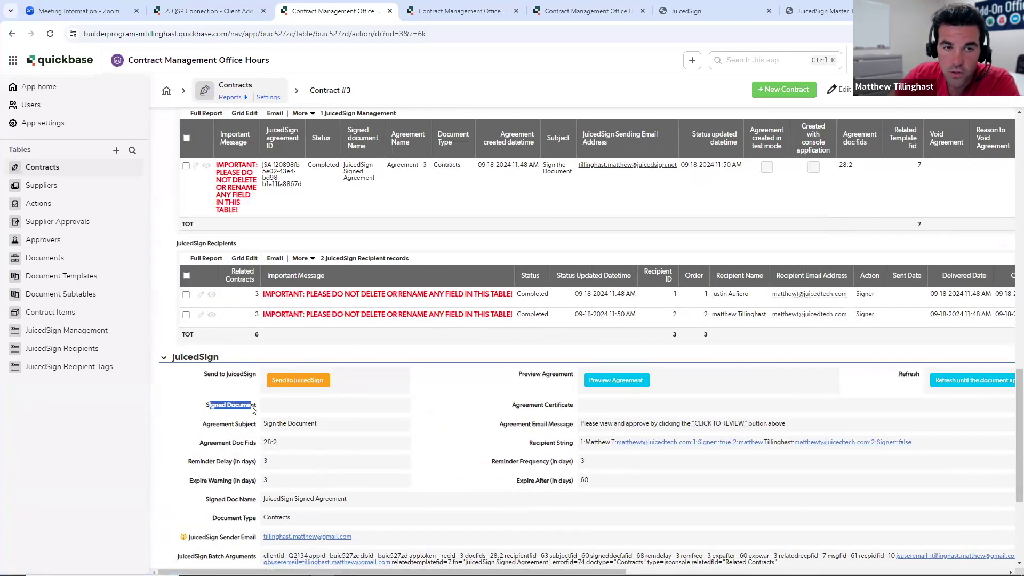
{"action": "scroll", "coordinate": [505, 390], "scroll_direction": "down", "scroll_amount": 2}
{"action": "scroll", "coordinate": [505, 389], "scroll_direction": "down", "scroll_amount": 2}
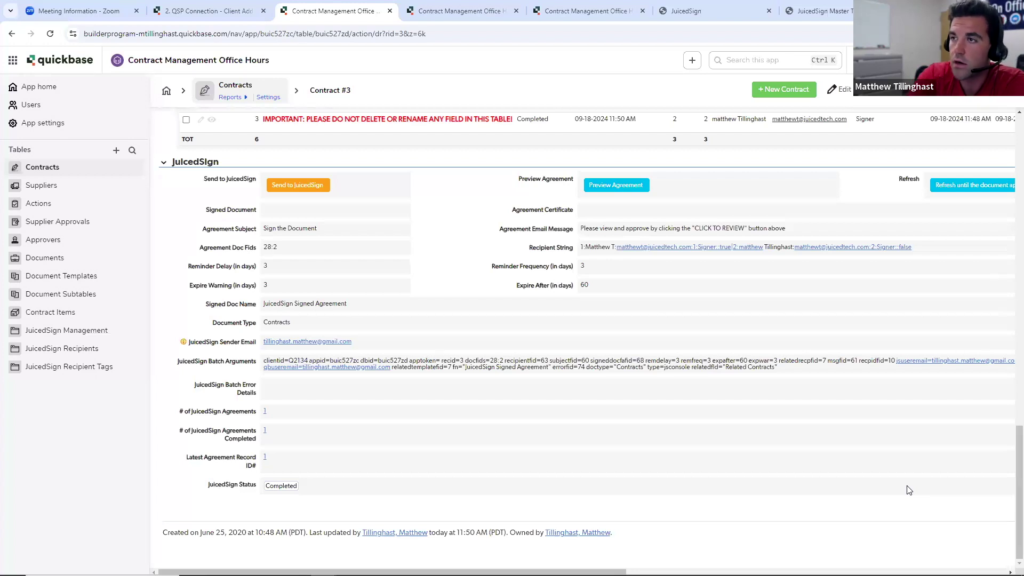
{"action": "scroll", "coordinate": [557, 313], "scroll_direction": "up", "scroll_amount": 3}
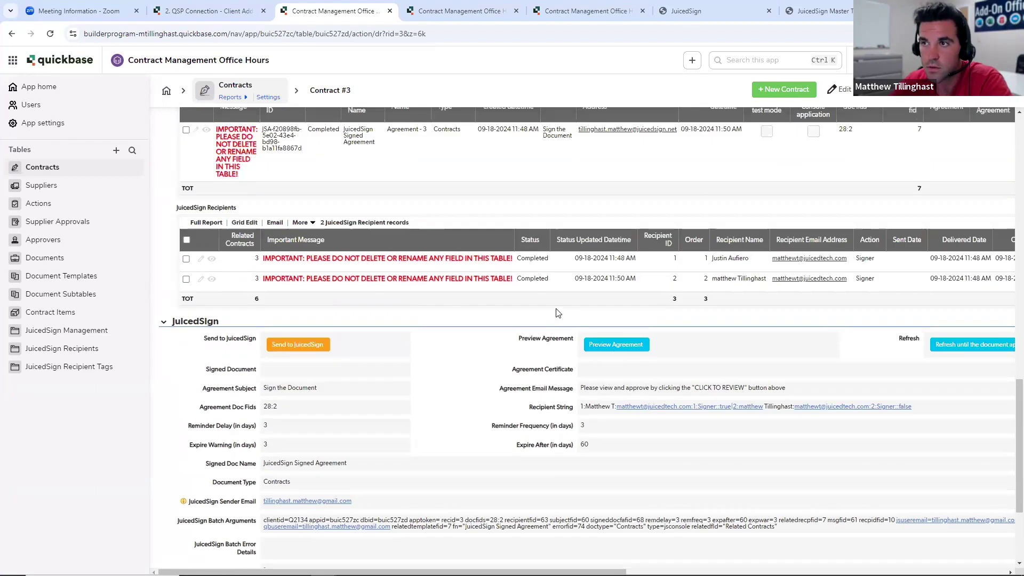
{"action": "scroll", "coordinate": [557, 313], "scroll_direction": "up", "scroll_amount": 5}
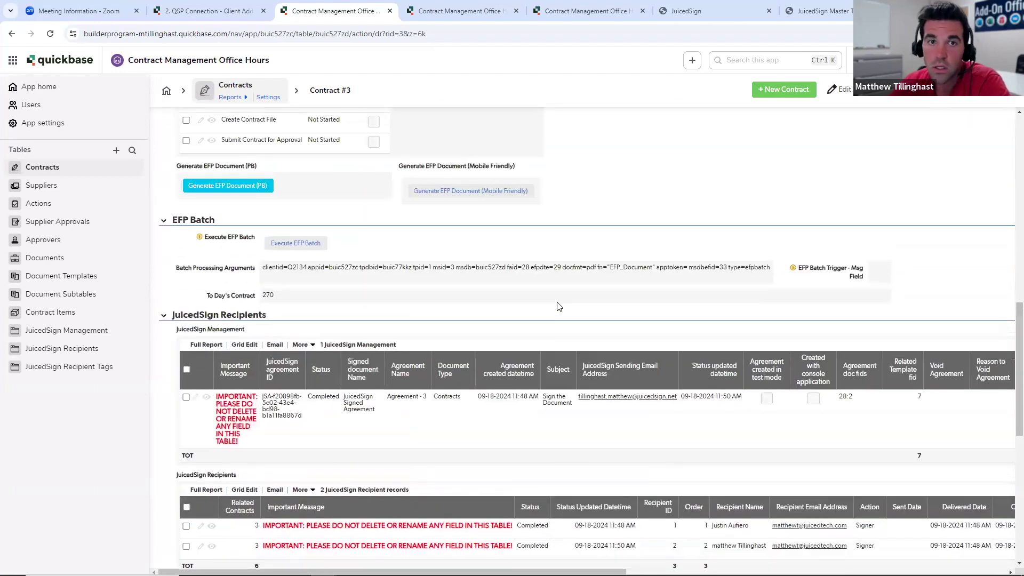
Reload Contract #3 and confirm both recipients and JuicedSign Status show Completed
{"action": "left_click", "coordinate": [50, 34]}
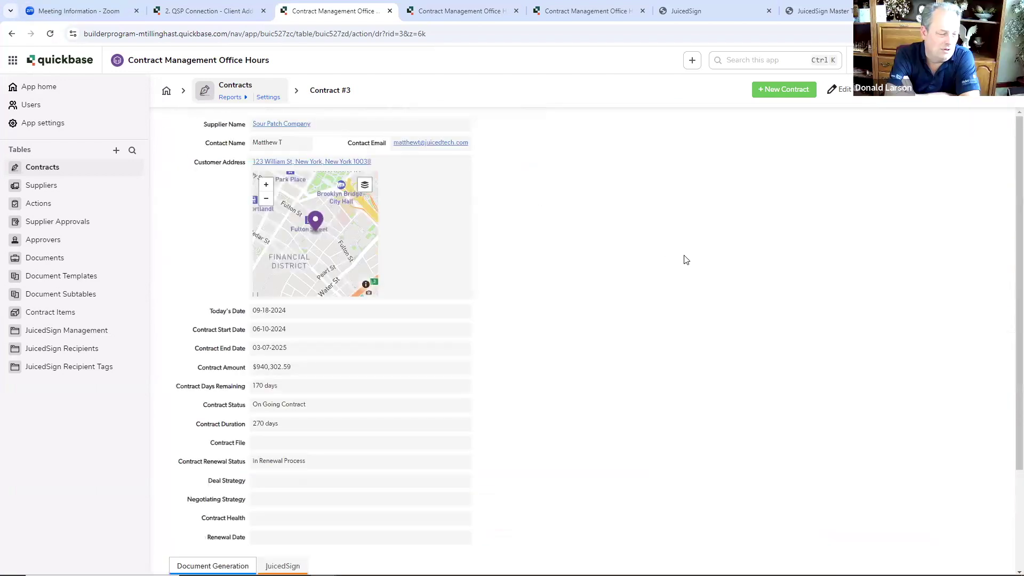
{"action": "scroll", "coordinate": [686, 260], "scroll_direction": "down", "scroll_amount": 2}
{"action": "left_click", "coordinate": [300, 435]}
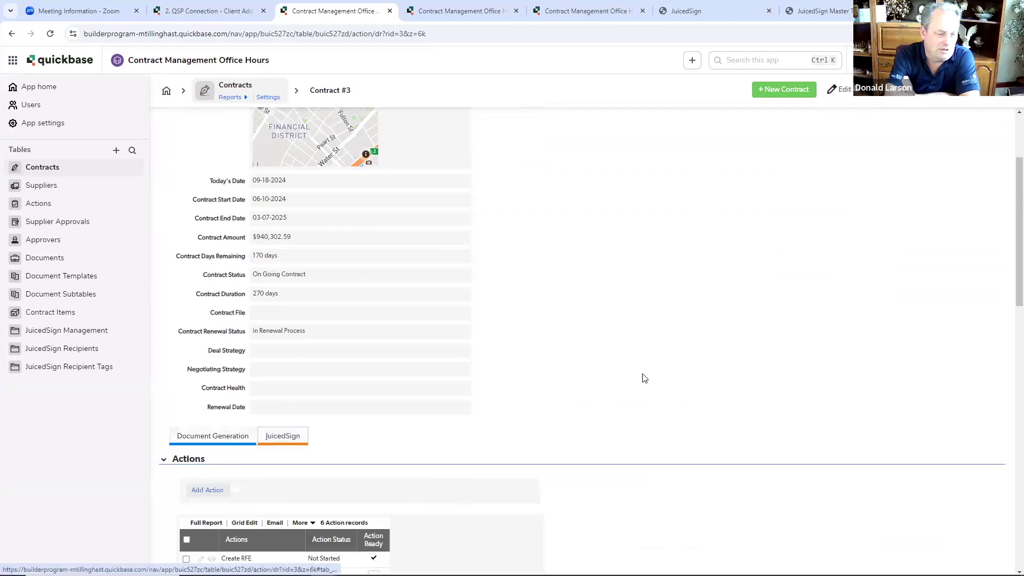
{"action": "scroll", "coordinate": [713, 313], "scroll_direction": "down", "scroll_amount": 10}
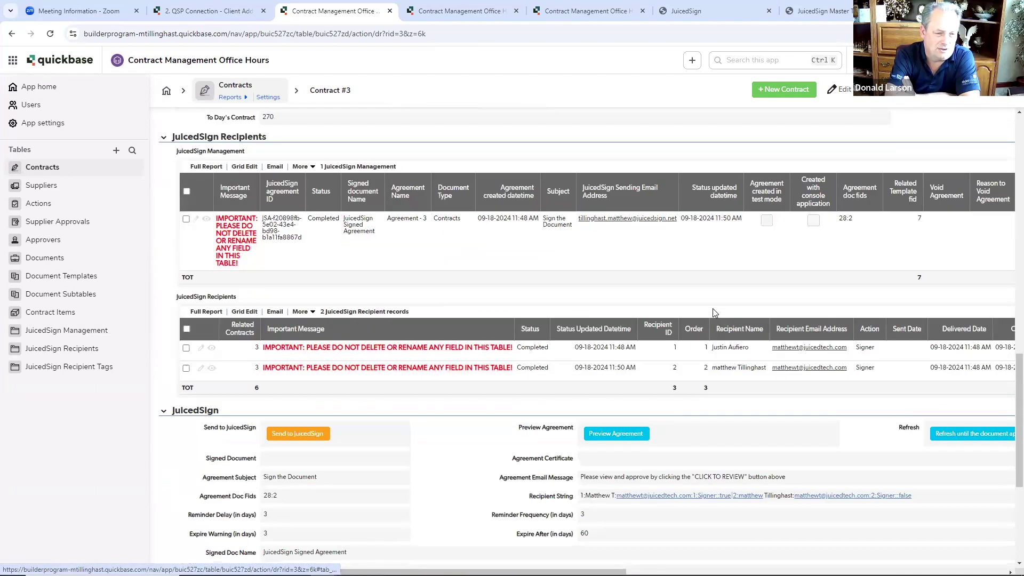
{"action": "scroll", "coordinate": [719, 290], "scroll_direction": "down", "scroll_amount": 3}
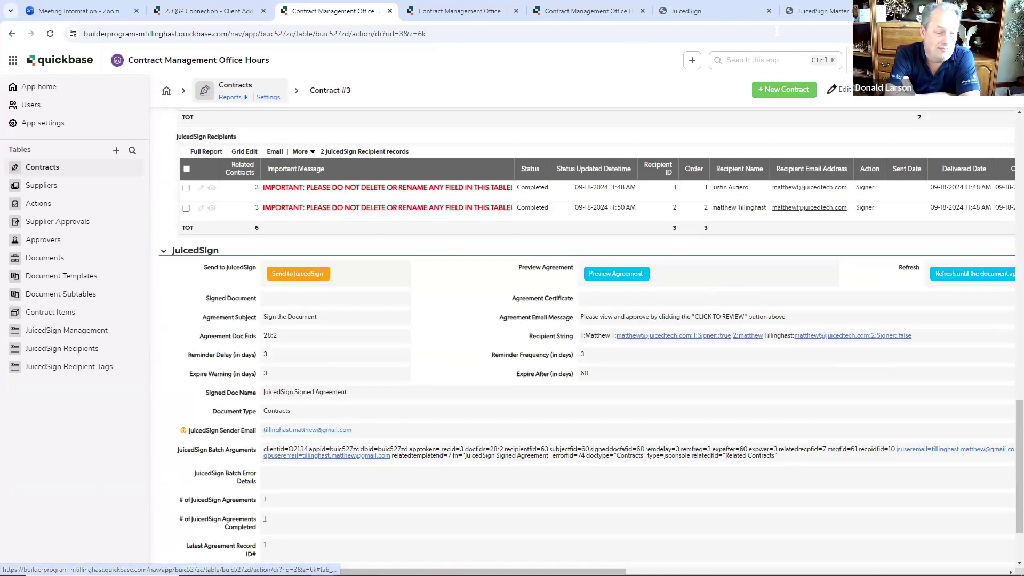
{"action": "left_click", "coordinate": [917, 10]}
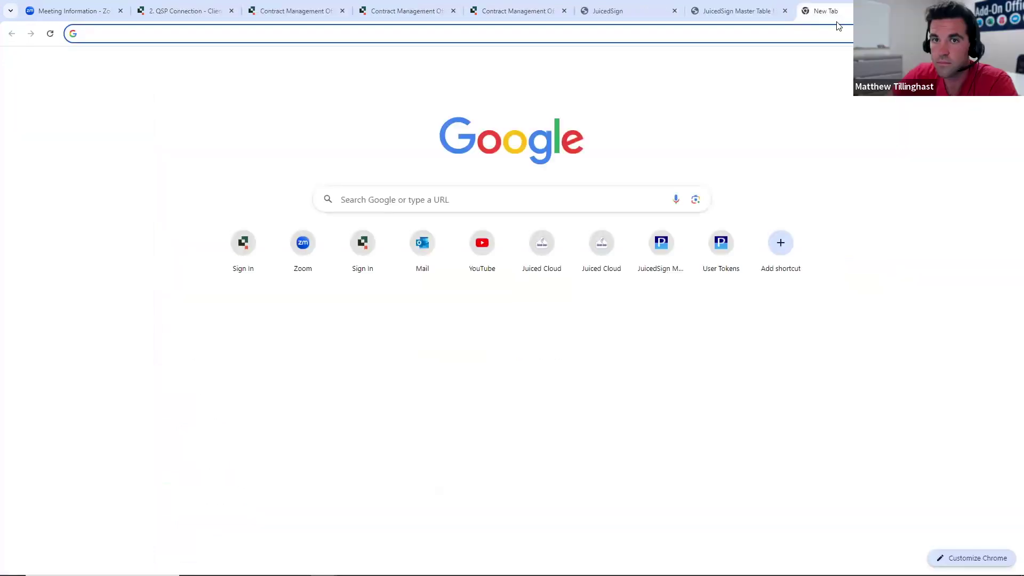
{"action": "key", "text": "ctrl+w"}
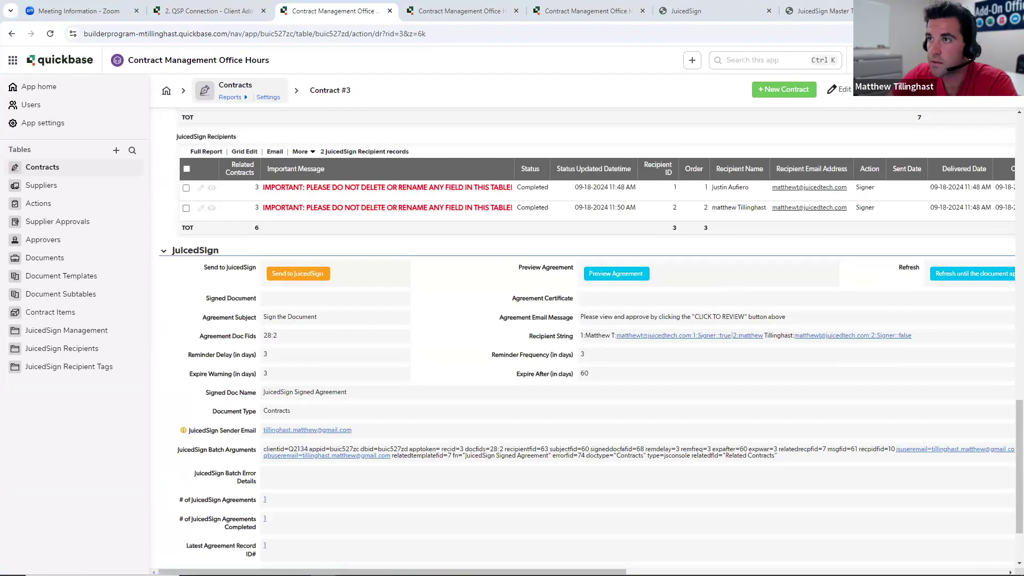
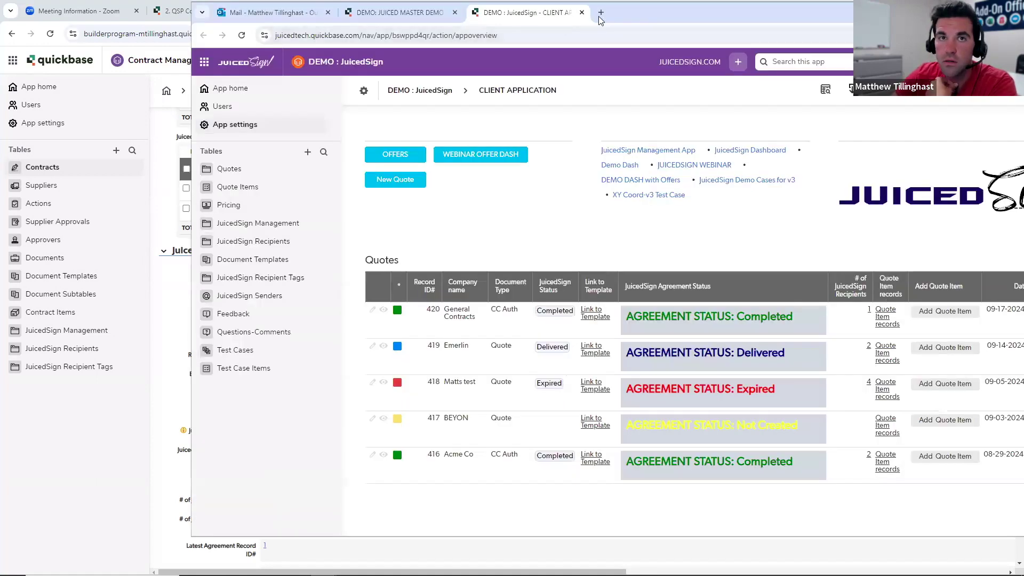
Maximize the DEMO : JuicedSign Chrome window by dragging it to the top edge
{"action": "left_click_drag", "start_coordinate": [597, 19], "coordinate": [498, 2]}
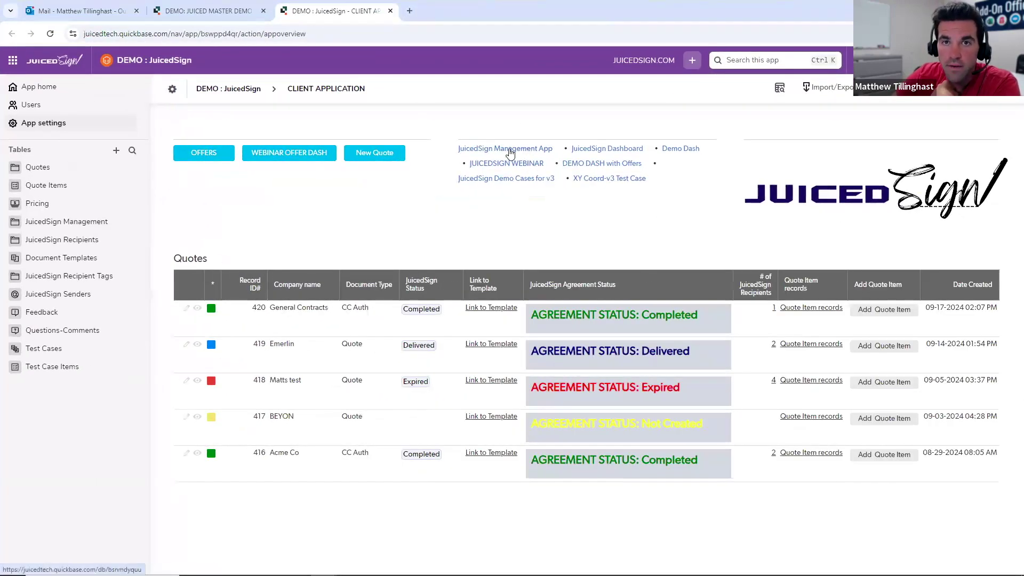
Review the JuicedSign Dashboard's agreement status charts, then close the window back to Contract #3
{"action": "left_click", "coordinate": [601, 153]}
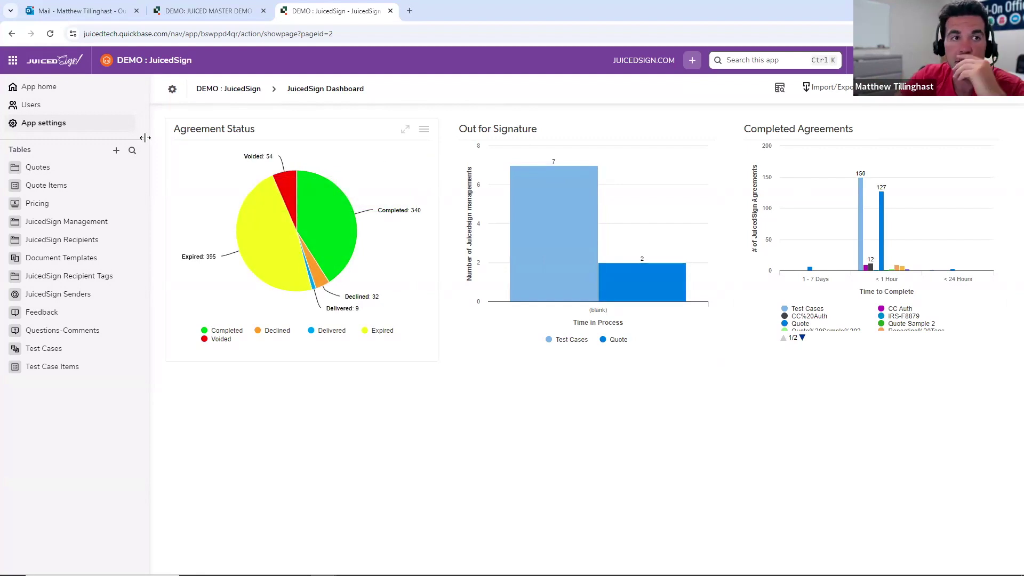
{"action": "left_click", "coordinate": [51, 90]}
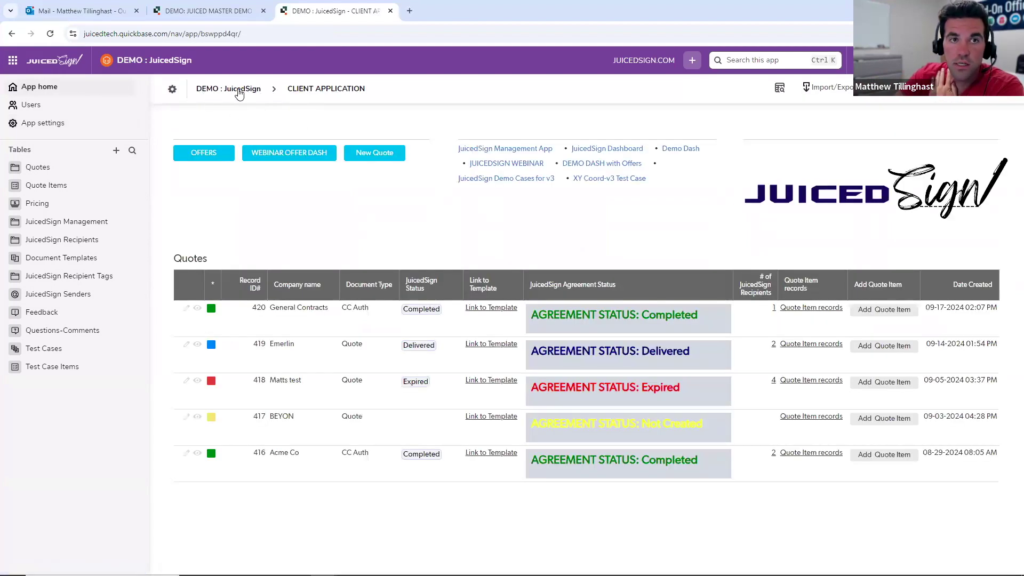
{"action": "left_click", "coordinate": [610, 154]}
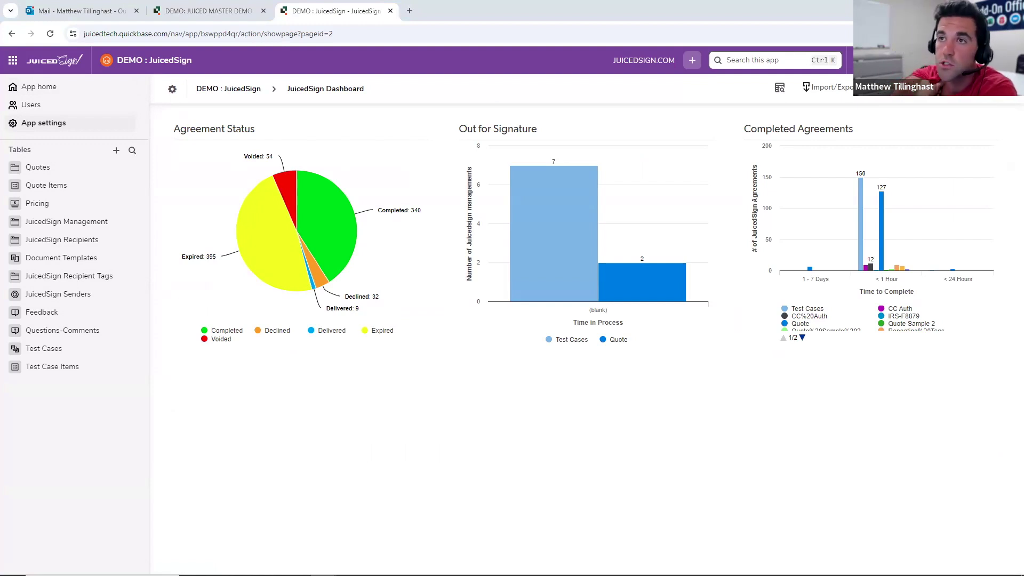
{"action": "left_click", "coordinate": [962, 9]}
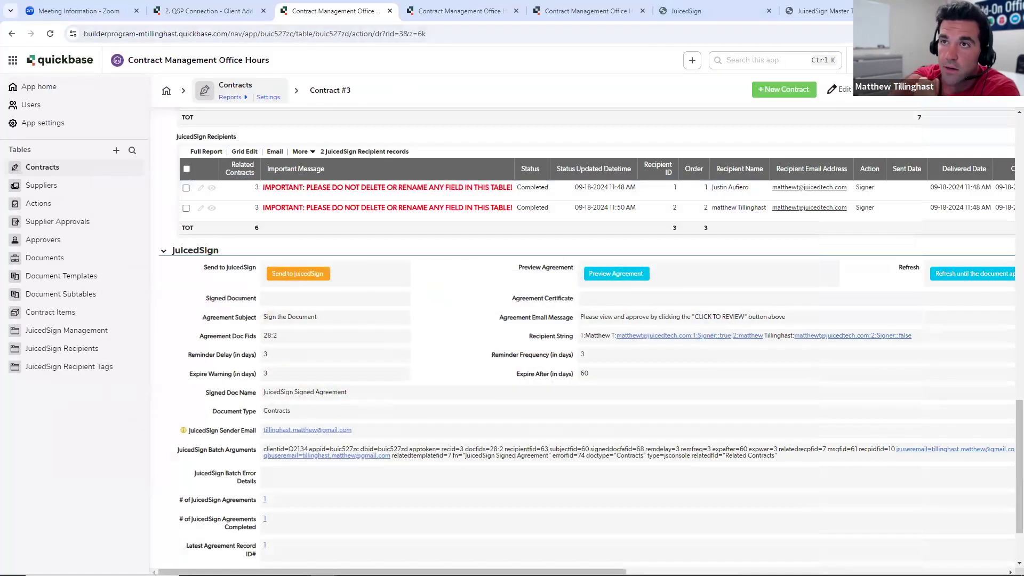
Open Juiced Cloud in a new tab and log in with the saved username and password
{"action": "key", "text": "ctrl+t"}
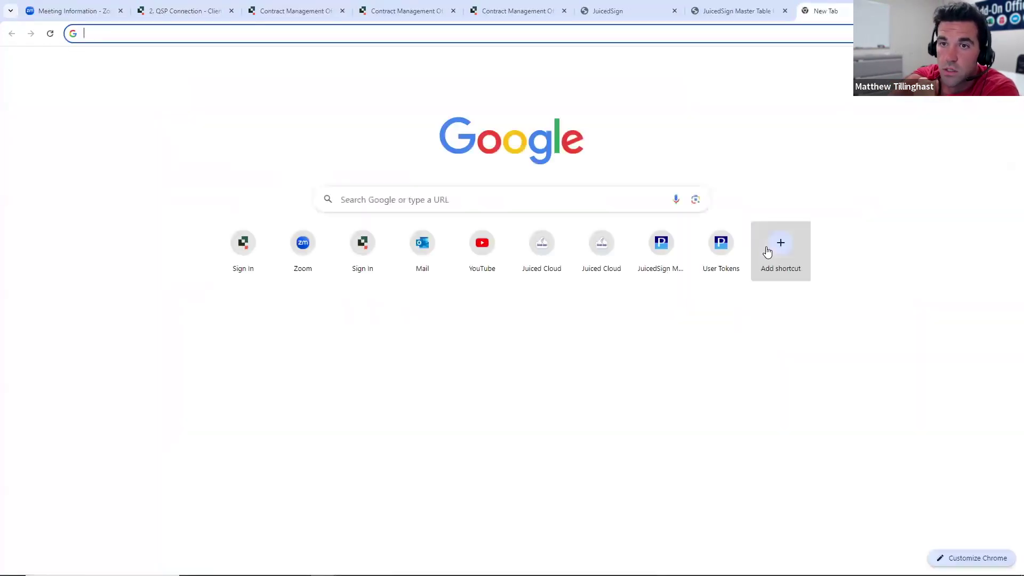
{"action": "left_click", "coordinate": [578, 270]}
{"action": "left_click", "coordinate": [276, 292]}
{"action": "left_click", "coordinate": [291, 312]}
{"action": "left_click", "coordinate": [286, 317]}
{"action": "type", "text": "••"}
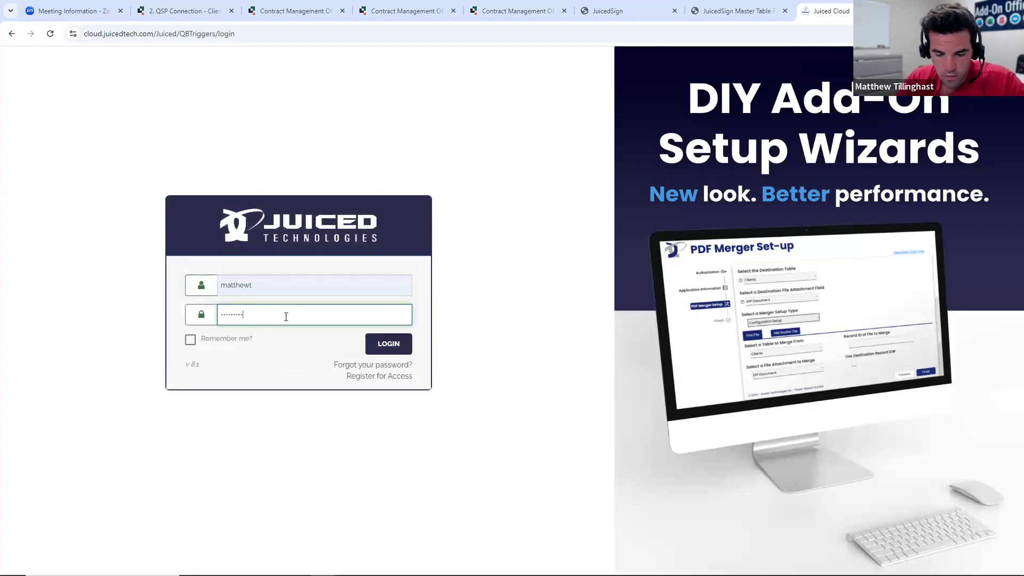
{"action": "key", "text": "Return"}
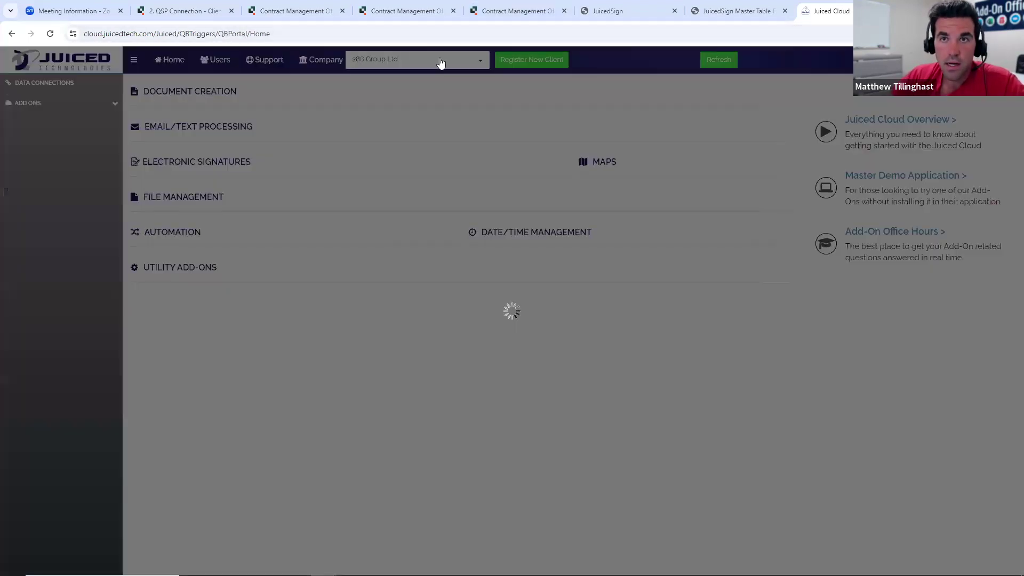
Select the company matching 'till' and open the JuicedSign add-on's account settings
{"action": "left_click", "coordinate": [440, 62]}
{"action": "type", "text": "till"}
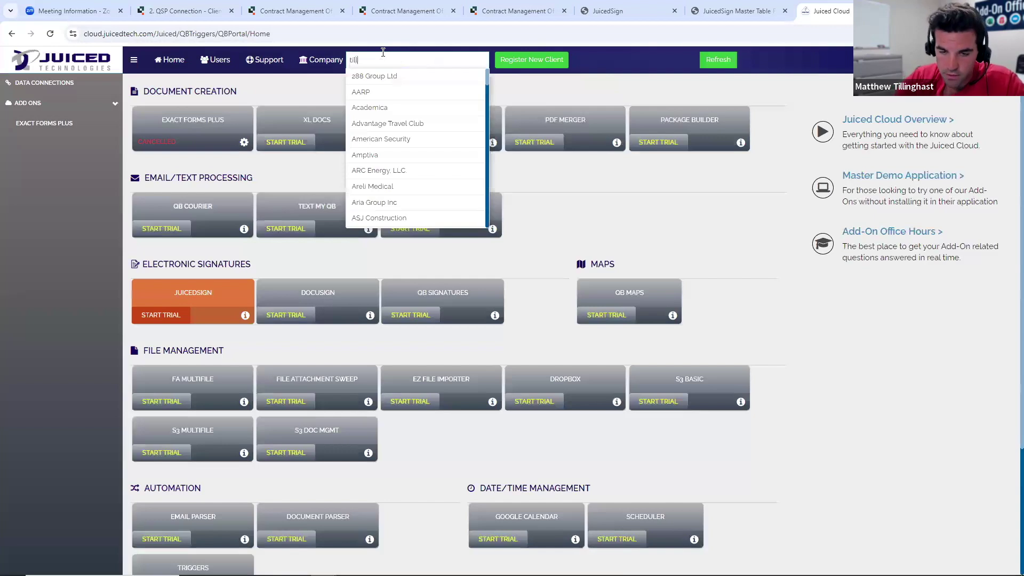
{"action": "left_click", "coordinate": [375, 78]}
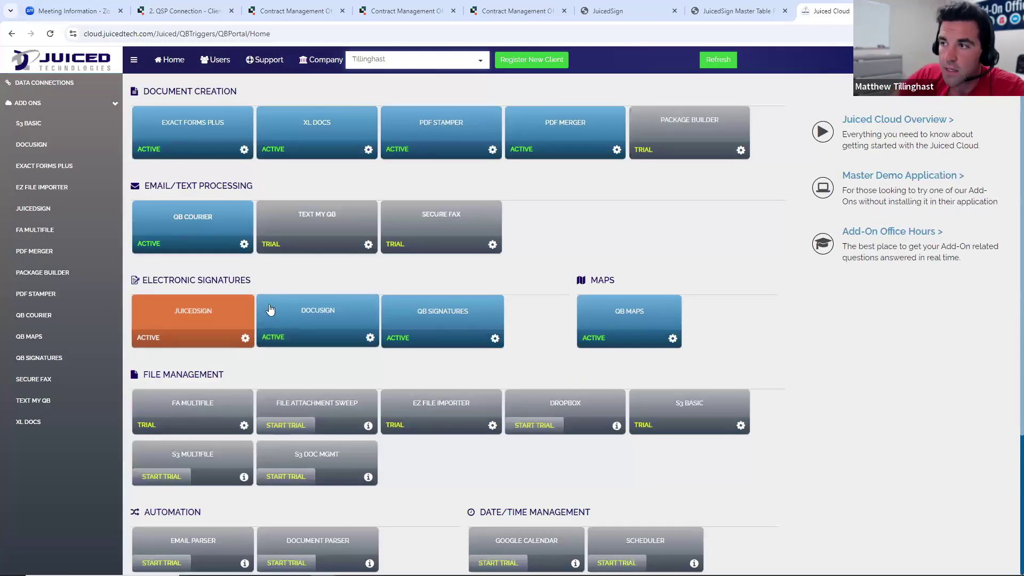
{"action": "left_click", "coordinate": [202, 317]}
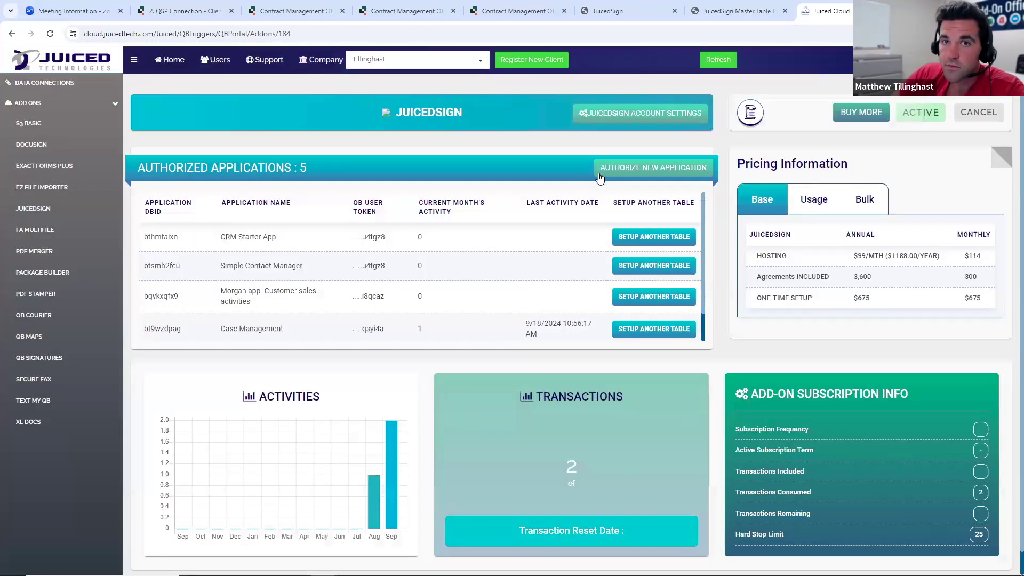
{"action": "left_click", "coordinate": [636, 119]}
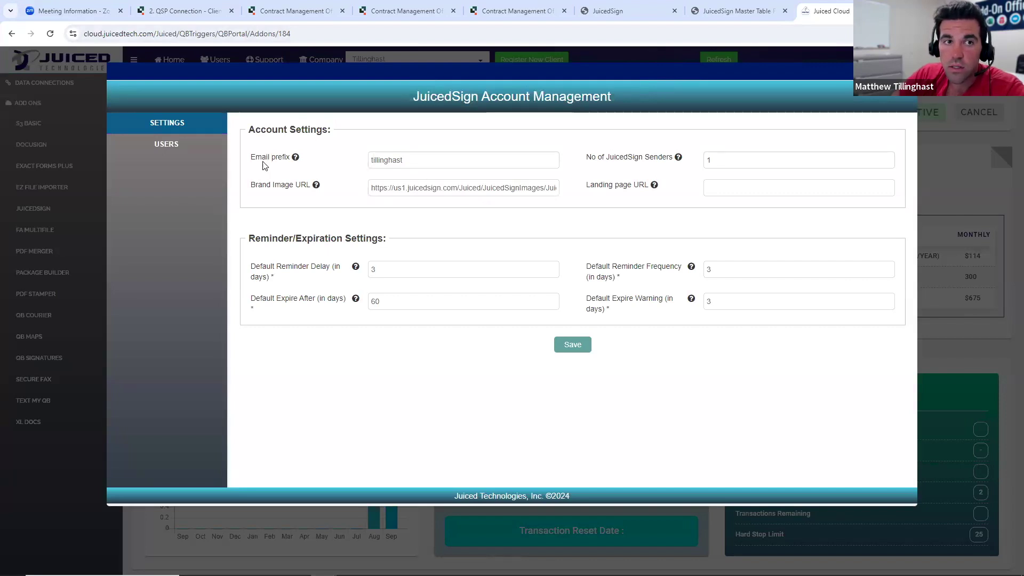
Inspect the Email prefix setting, view the JuicedSign sending users, and bring up the signing email
{"action": "left_click_drag", "start_coordinate": [420, 162], "coordinate": [366, 164]}
{"action": "left_click", "coordinate": [332, 161]}
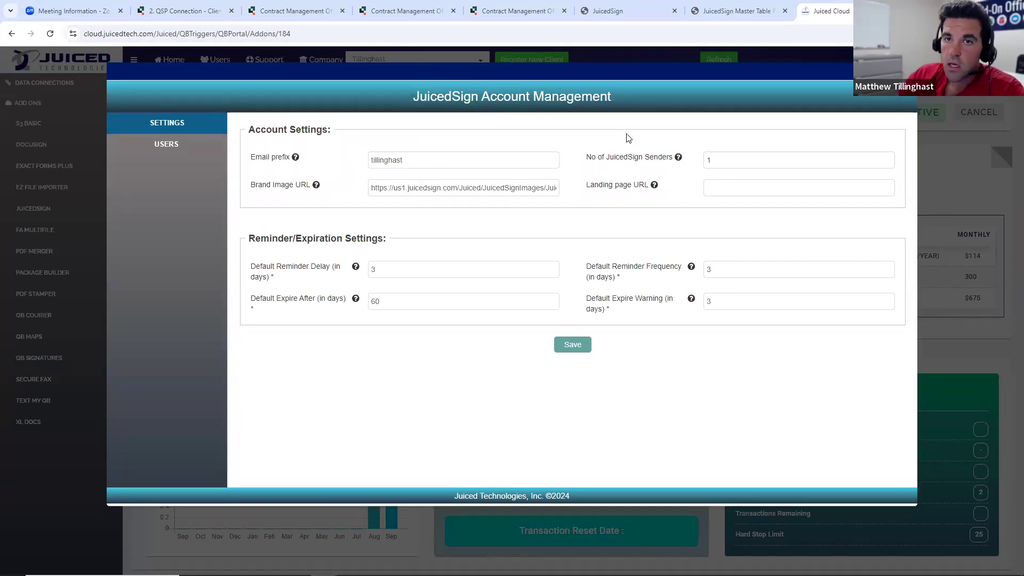
{"action": "left_click_drag", "start_coordinate": [425, 161], "coordinate": [362, 166]}
{"action": "left_click", "coordinate": [467, 162]}
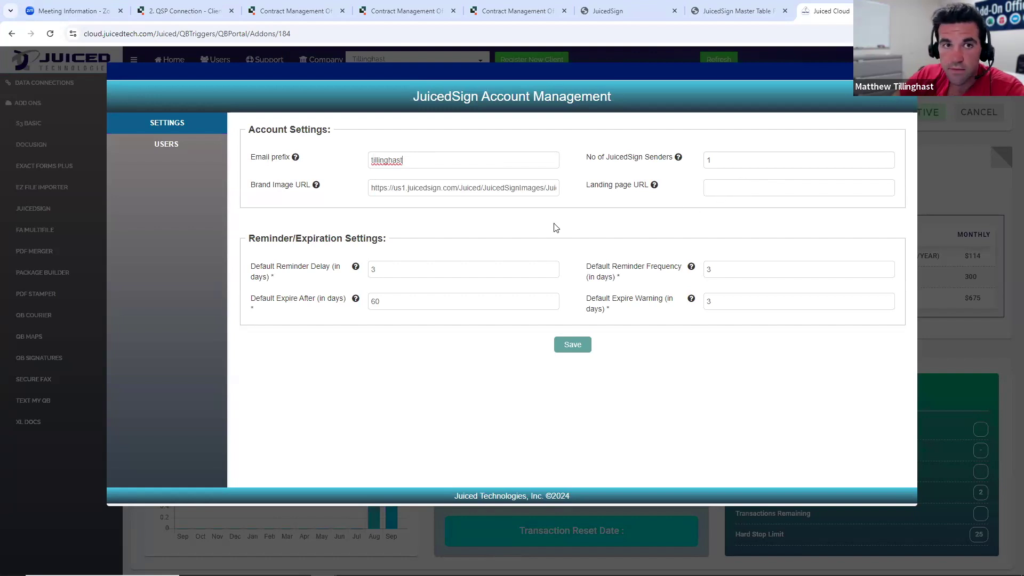
{"action": "left_click", "coordinate": [179, 149]}
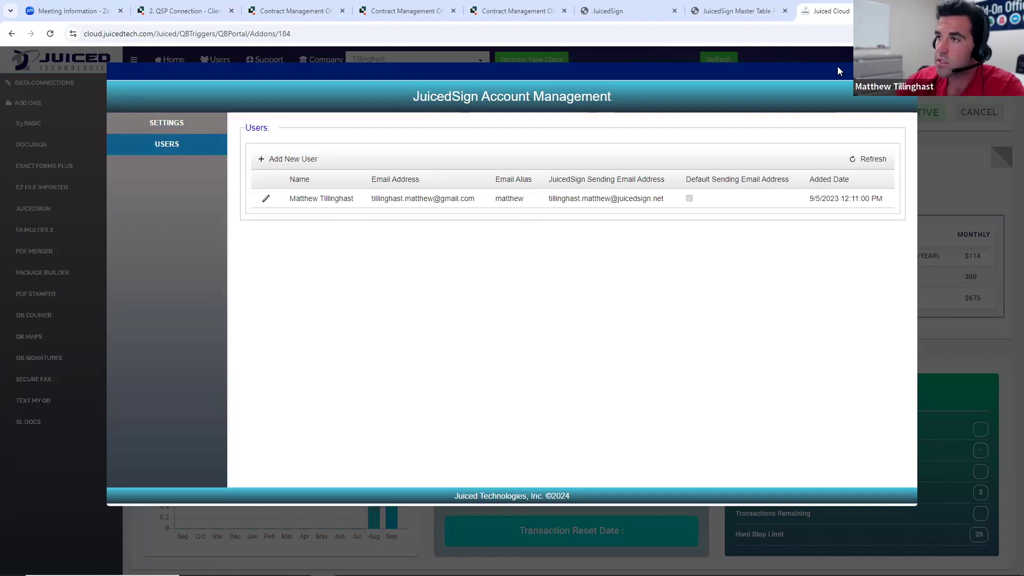
{"action": "key", "text": "alt+Tab"}
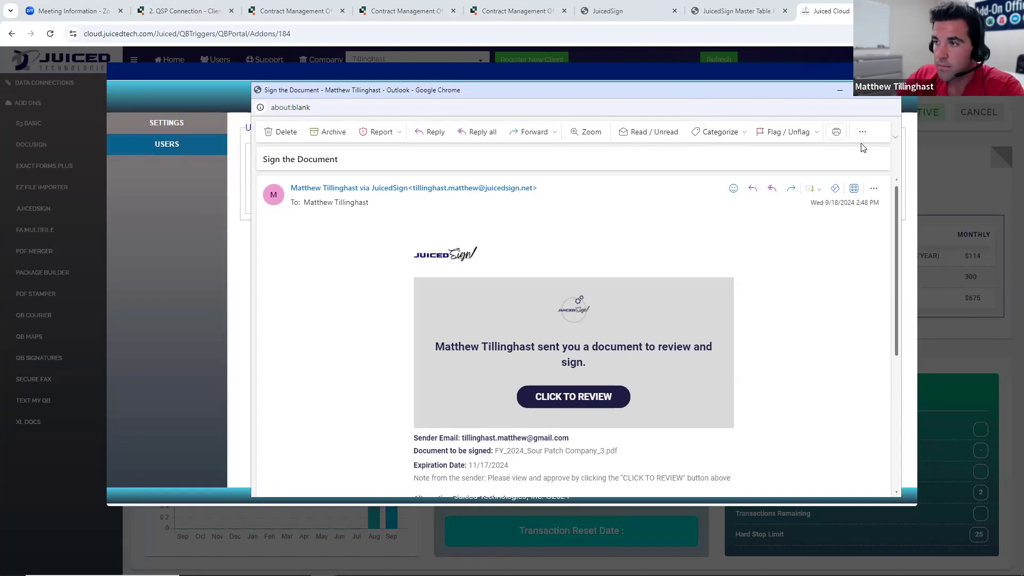
Close the signing request email and the JuicedSign Account Management window
{"action": "left_click", "coordinate": [889, 91]}
{"action": "left_click", "coordinate": [80, 269]}
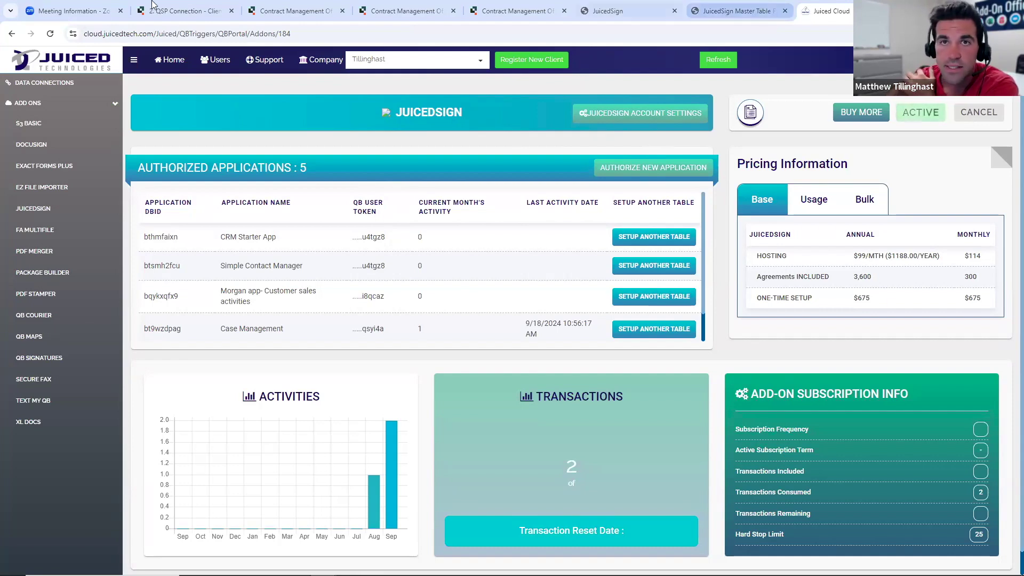
Reload Contract #3 and open its signed agreement PDF
{"action": "left_click", "coordinate": [312, 6]}
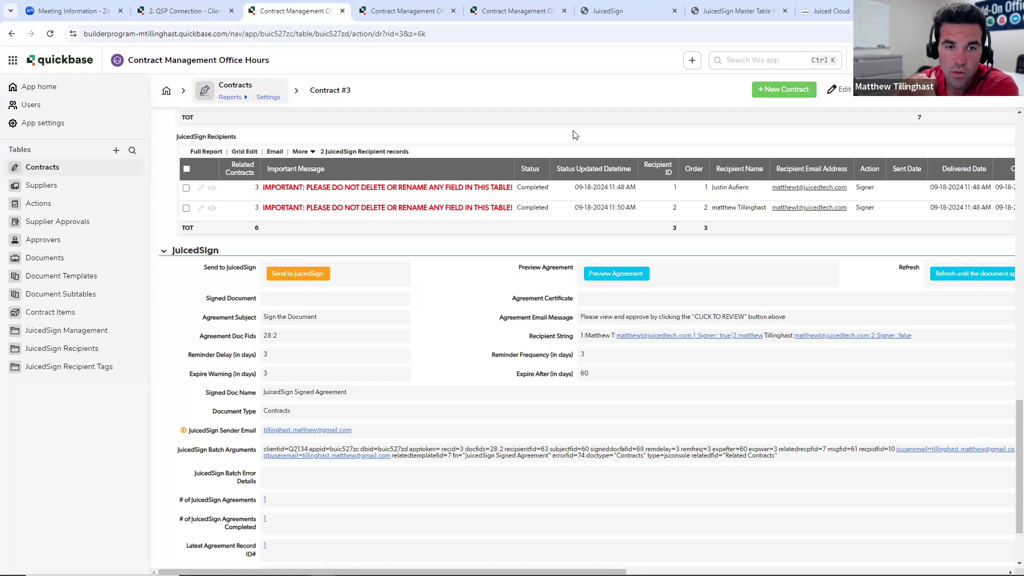
{"action": "left_click", "coordinate": [50, 33]}
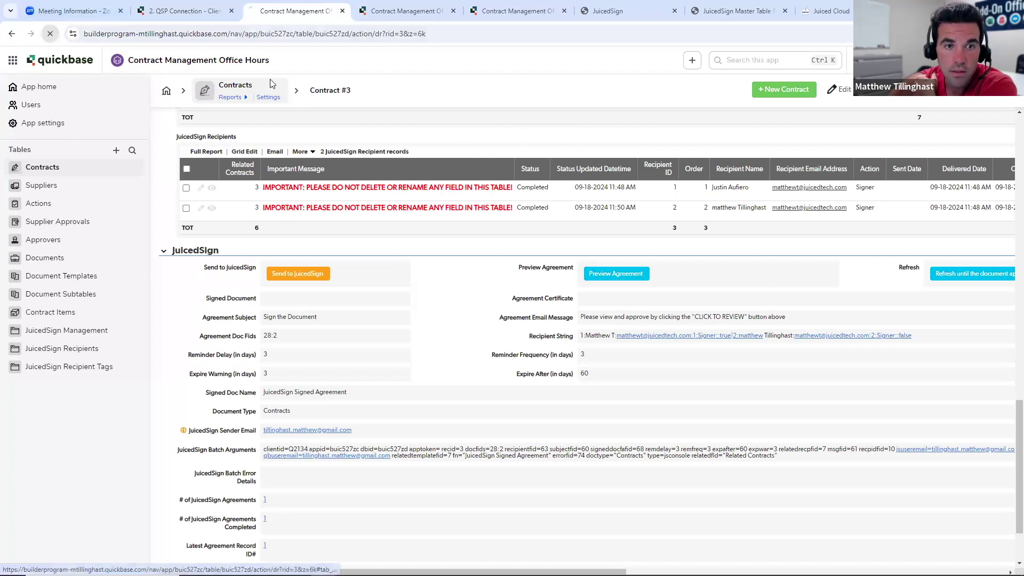
{"action": "scroll", "coordinate": [271, 371], "scroll_direction": "down", "scroll_amount": 6}
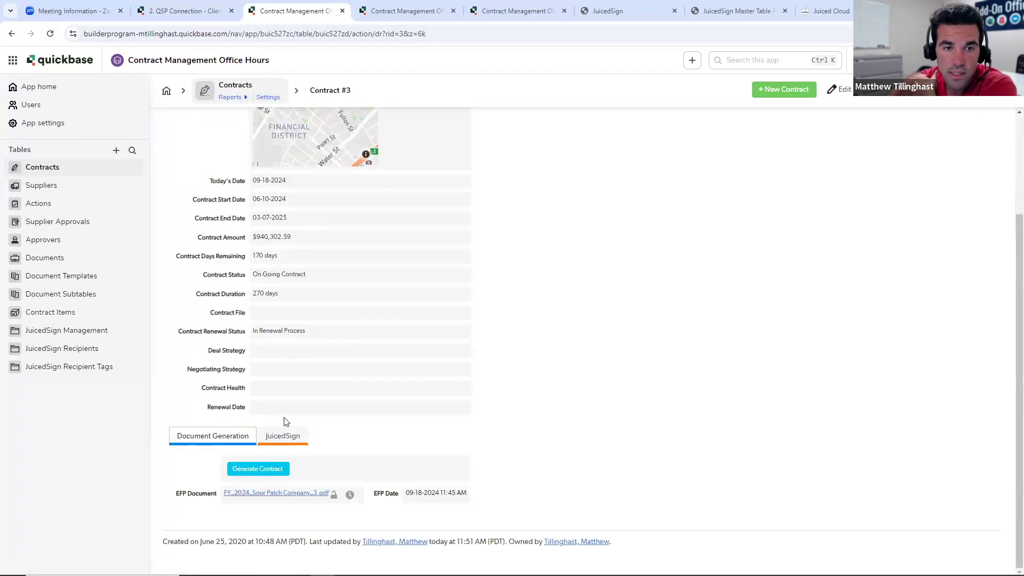
{"action": "scroll", "coordinate": [447, 339], "scroll_direction": "down", "scroll_amount": 12}
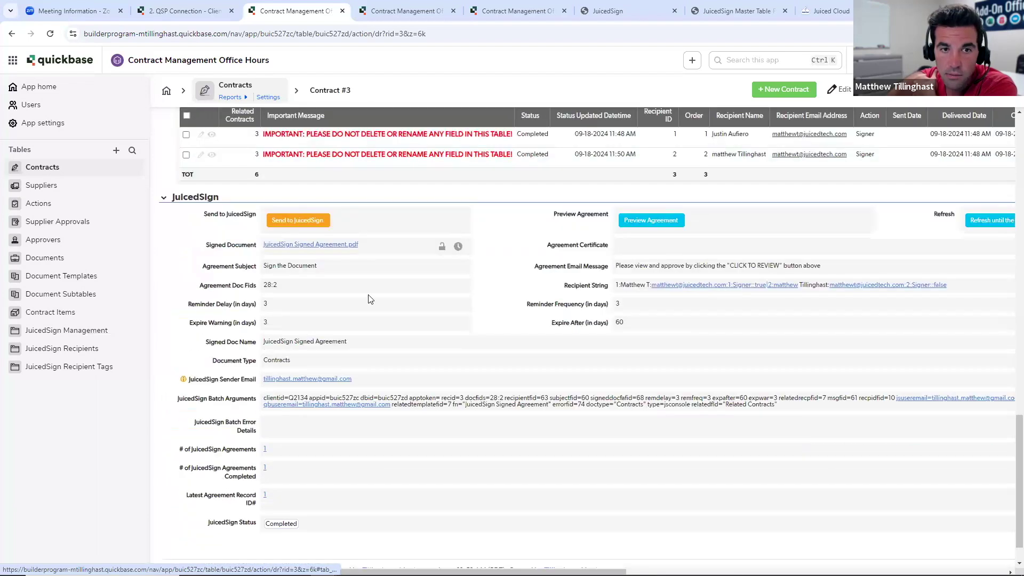
{"action": "left_click", "coordinate": [327, 245]}
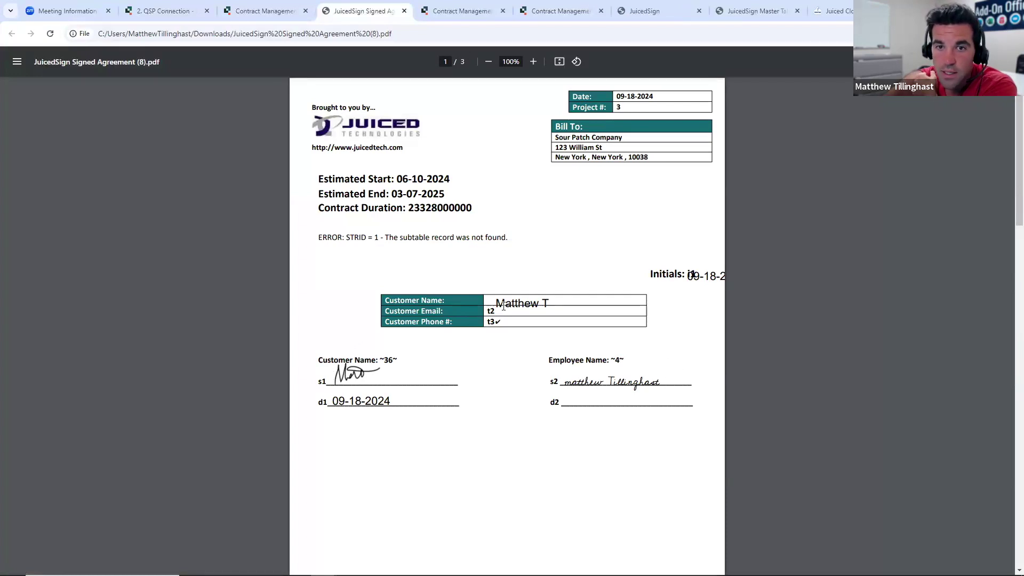
Check the filled-in customer name and the date beside Initials on the PDF
{"action": "left_click_drag", "start_coordinate": [495, 303], "coordinate": [557, 308]}
{"action": "left_click", "coordinate": [505, 323]}
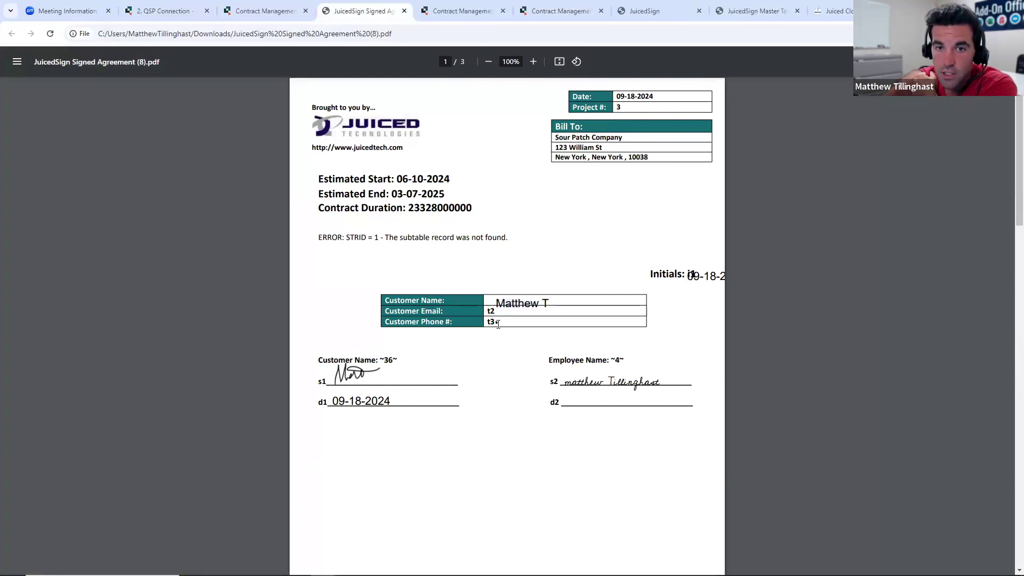
{"action": "left_click_drag", "start_coordinate": [686, 279], "coordinate": [721, 277]}
{"action": "left_click", "coordinate": [644, 263]}
On Document Template #2, change the Initial 2 tag type from DateSigned to Initials and save
{"action": "left_click", "coordinate": [461, 11]}
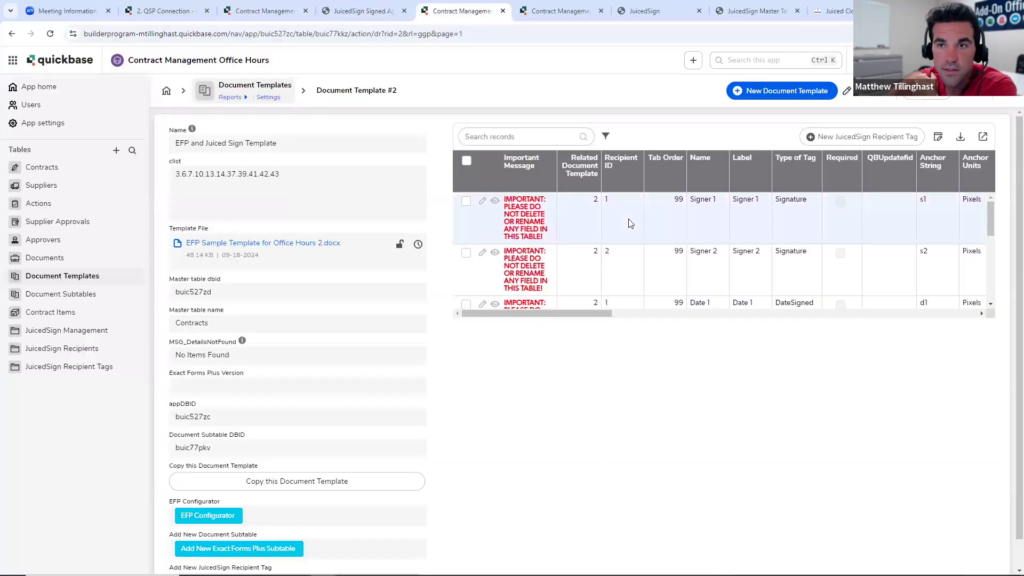
{"action": "scroll", "coordinate": [579, 259], "scroll_direction": "down", "scroll_amount": 2}
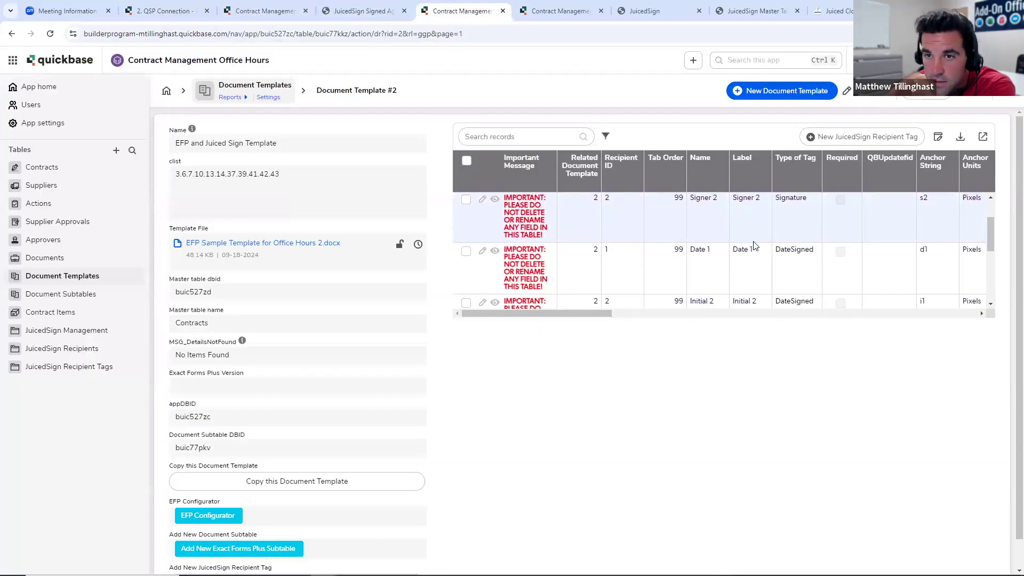
{"action": "left_click", "coordinate": [482, 249]}
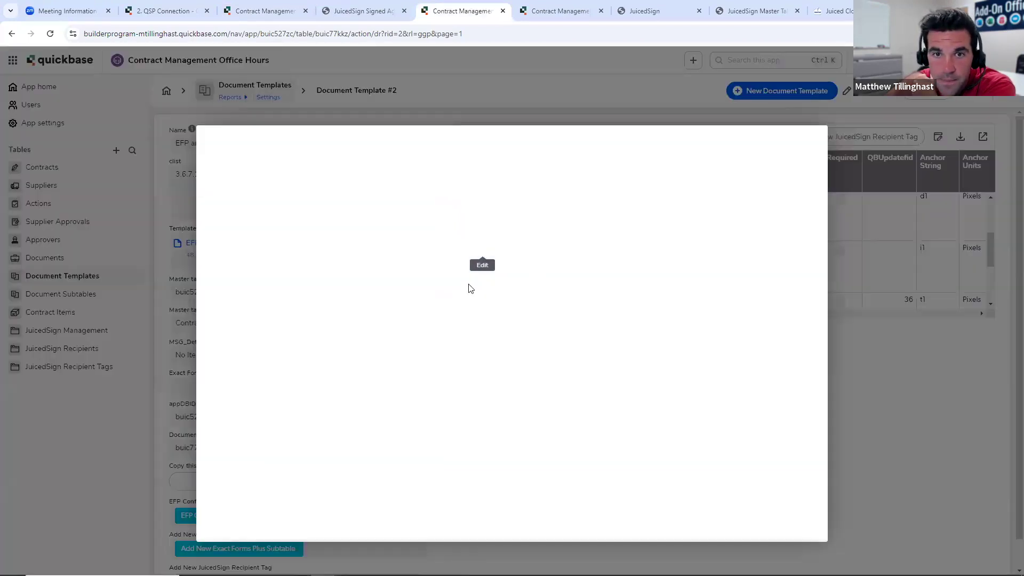
{"action": "scroll", "coordinate": [413, 283], "scroll_direction": "down", "scroll_amount": 3}
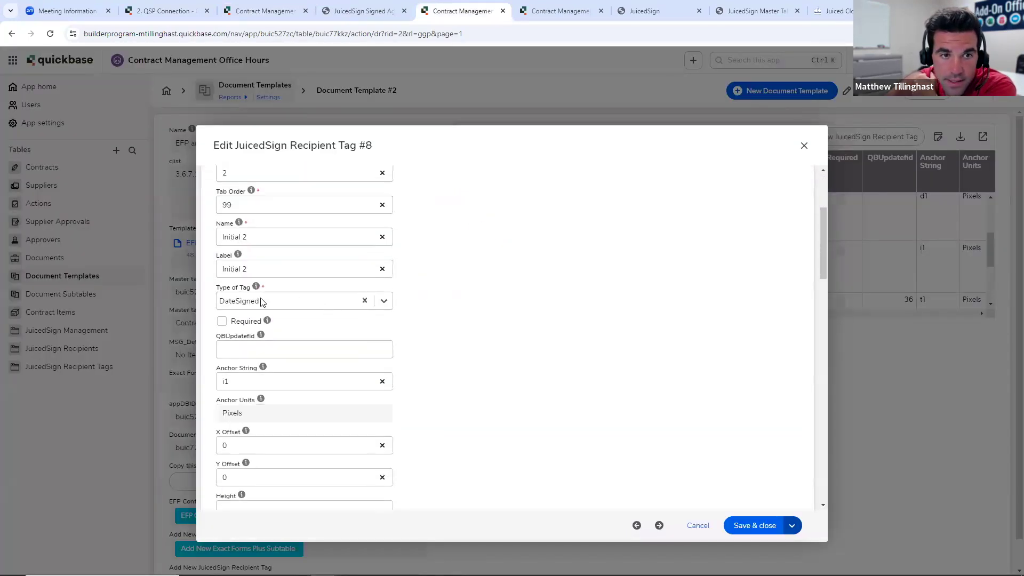
{"action": "left_click", "coordinate": [383, 301]}
{"action": "scroll", "coordinate": [304, 375], "scroll_direction": "down", "scroll_amount": 3}
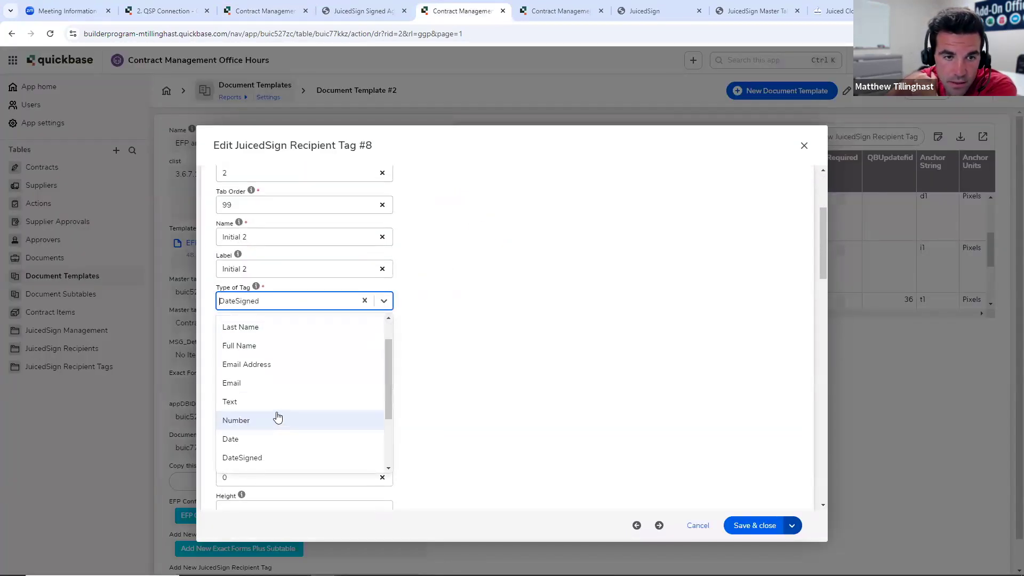
{"action": "right_click", "coordinate": [267, 407]}
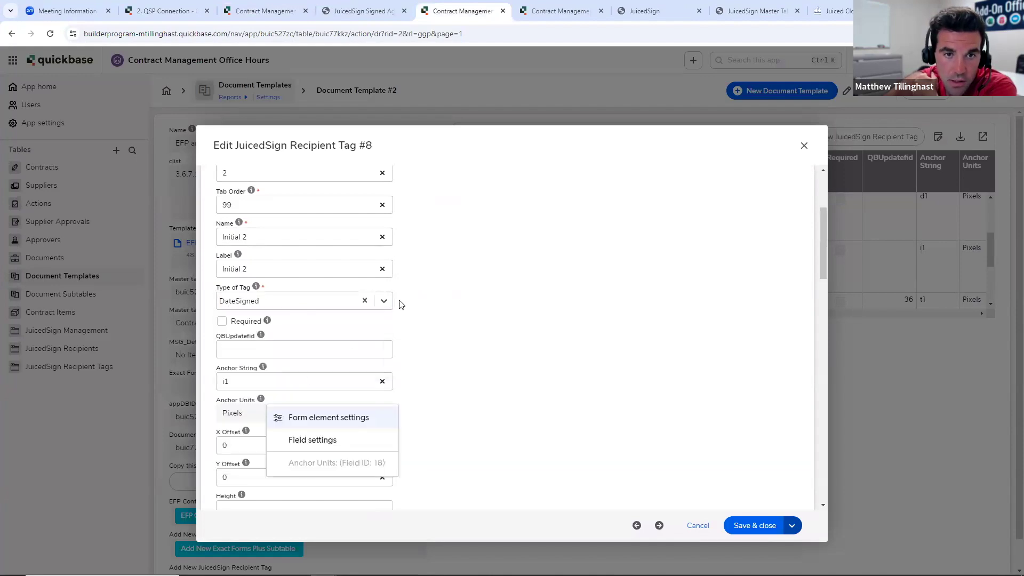
{"action": "left_click", "coordinate": [384, 301]}
{"action": "scroll", "coordinate": [322, 354], "scroll_direction": "down", "scroll_amount": 3}
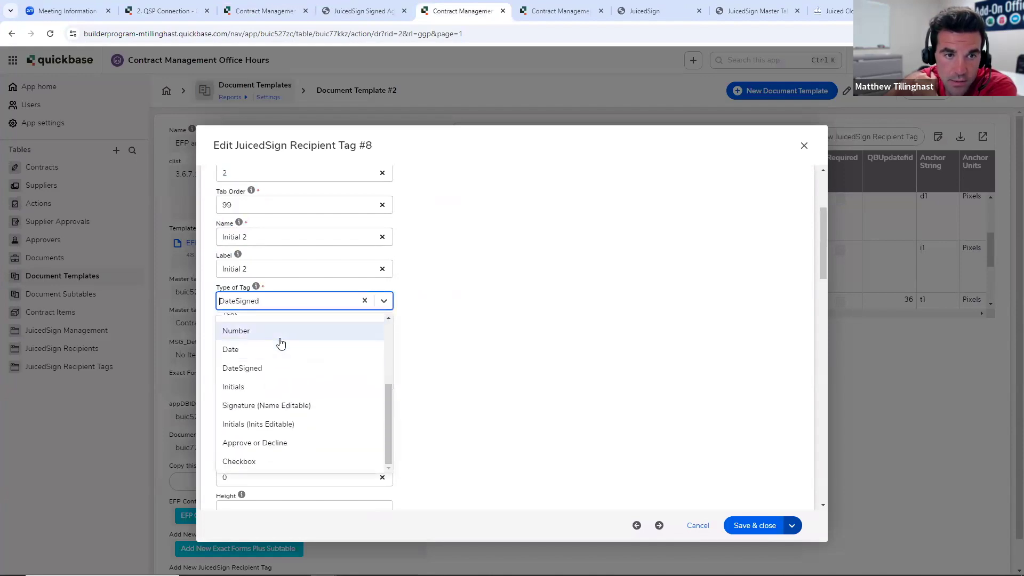
{"action": "left_click", "coordinate": [269, 387]}
{"action": "left_click", "coordinate": [766, 530]}
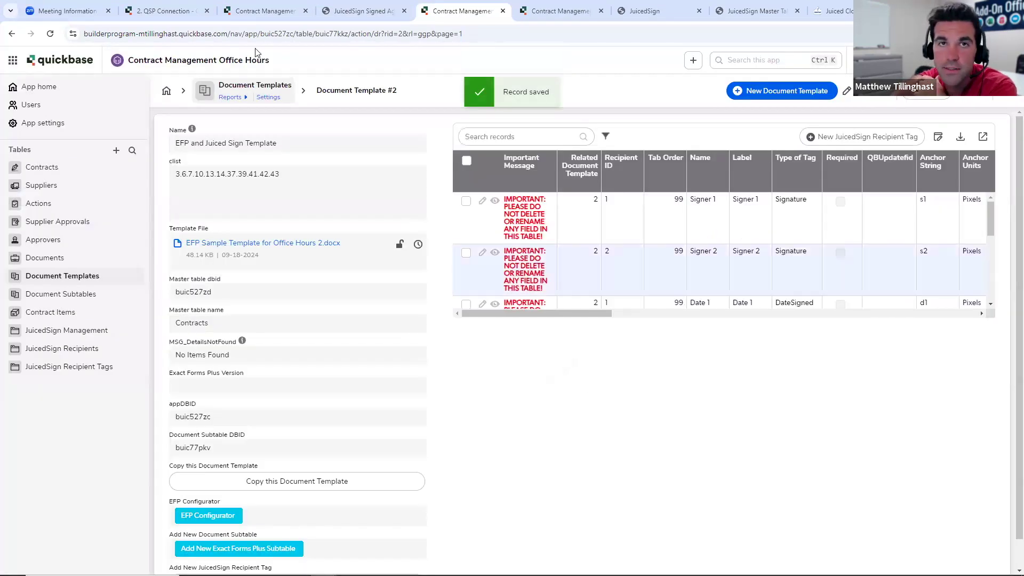
{"action": "left_click", "coordinate": [360, 11]}
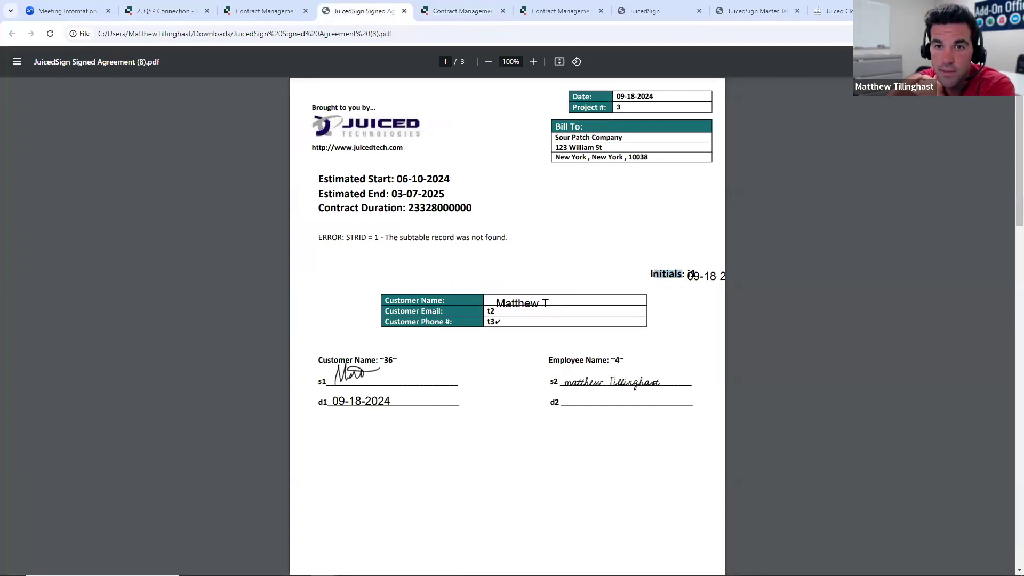
On Contract #3, preview the agreement's tag placement for recipient 2, then close the preview
{"action": "left_click", "coordinate": [471, 12]}
{"action": "left_click", "coordinate": [264, 11]}
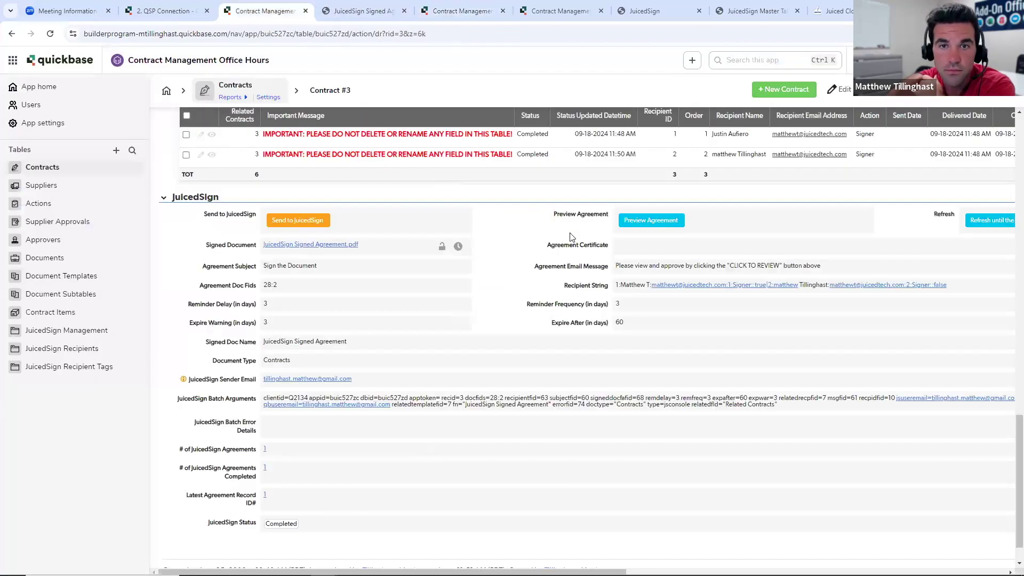
{"action": "left_click", "coordinate": [684, 225]}
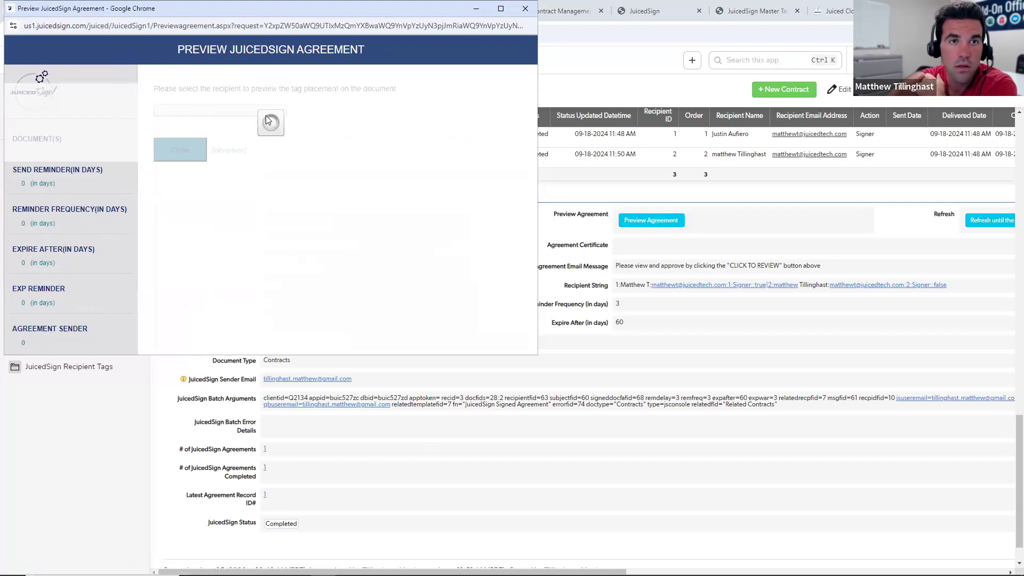
{"action": "left_click", "coordinate": [266, 113]}
{"action": "left_click", "coordinate": [215, 144]}
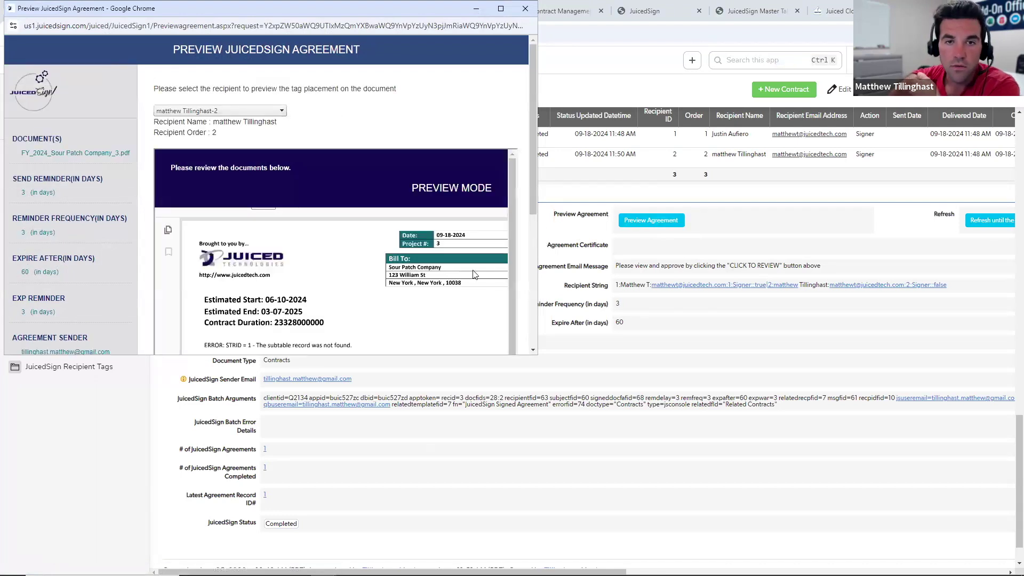
{"action": "scroll", "coordinate": [473, 274], "scroll_direction": "down", "scroll_amount": 2}
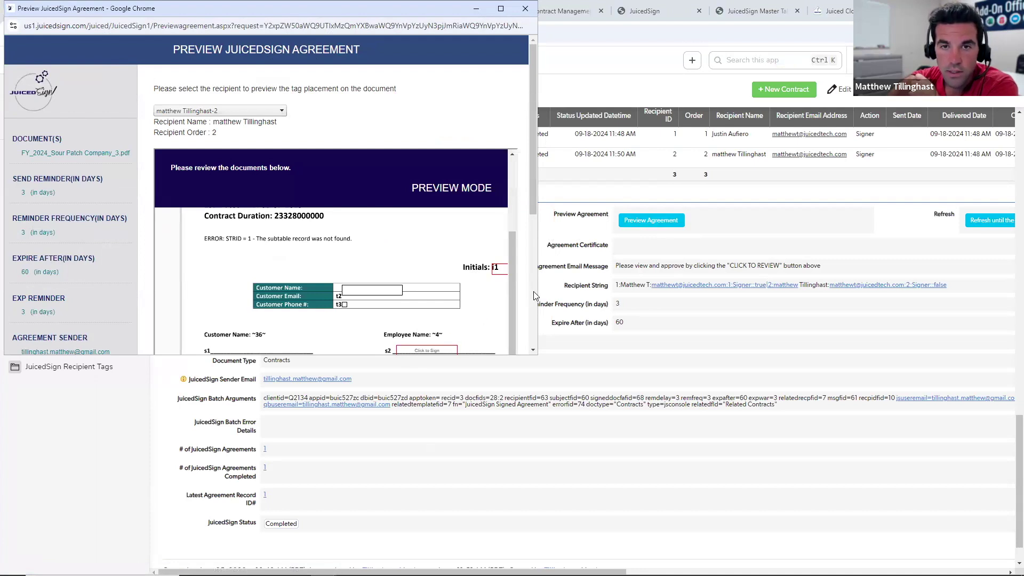
{"action": "left_click_drag", "start_coordinate": [537, 294], "coordinate": [595, 294]}
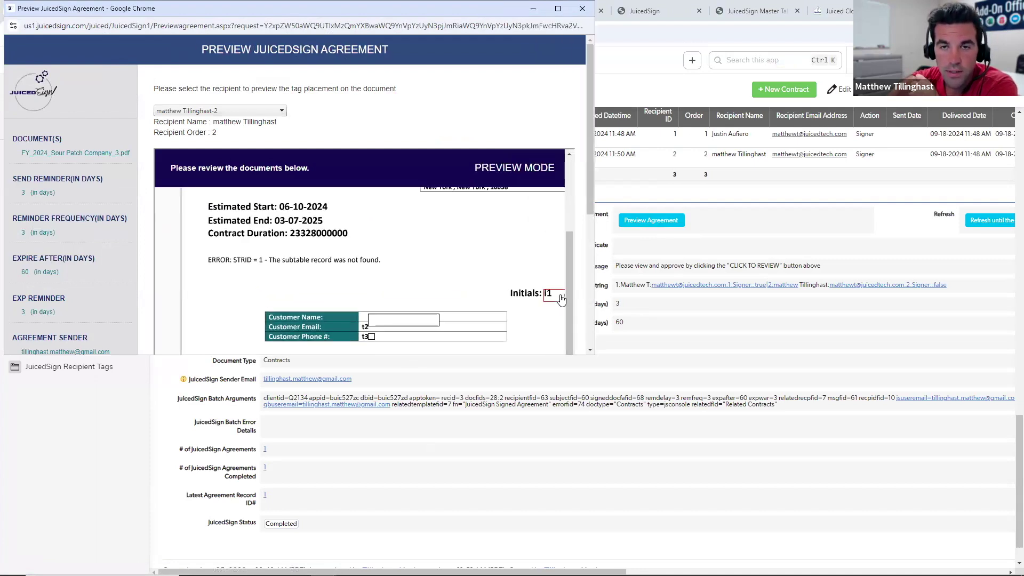
{"action": "scroll", "coordinate": [561, 299], "scroll_direction": "down", "scroll_amount": 2}
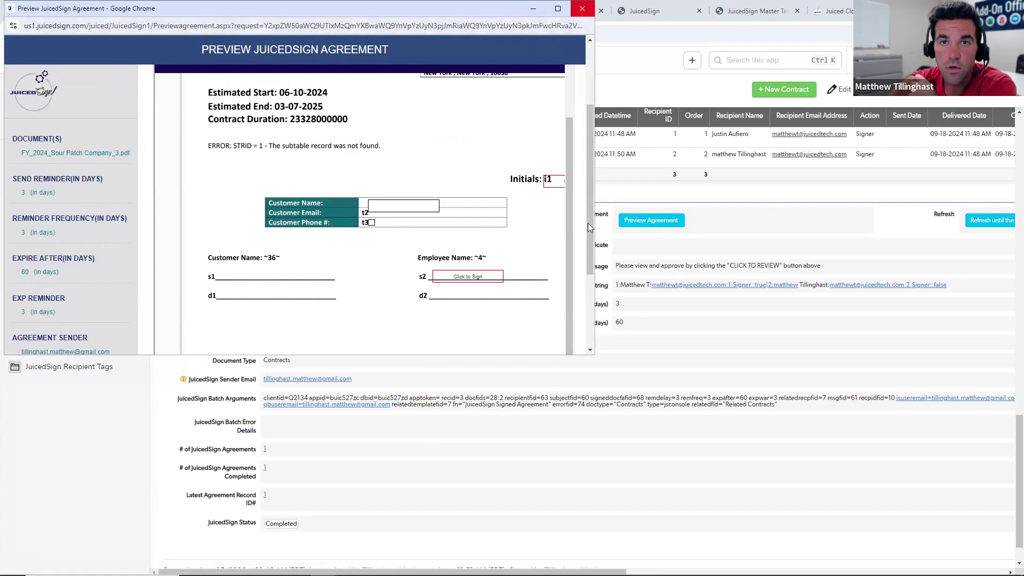
{"action": "left_click", "coordinate": [582, 9]}
Check the contact name and show the contract's JuicedSign details with the signed document
{"action": "left_click_drag", "start_coordinate": [251, 144], "coordinate": [289, 144]}
{"action": "left_click", "coordinate": [292, 146]}
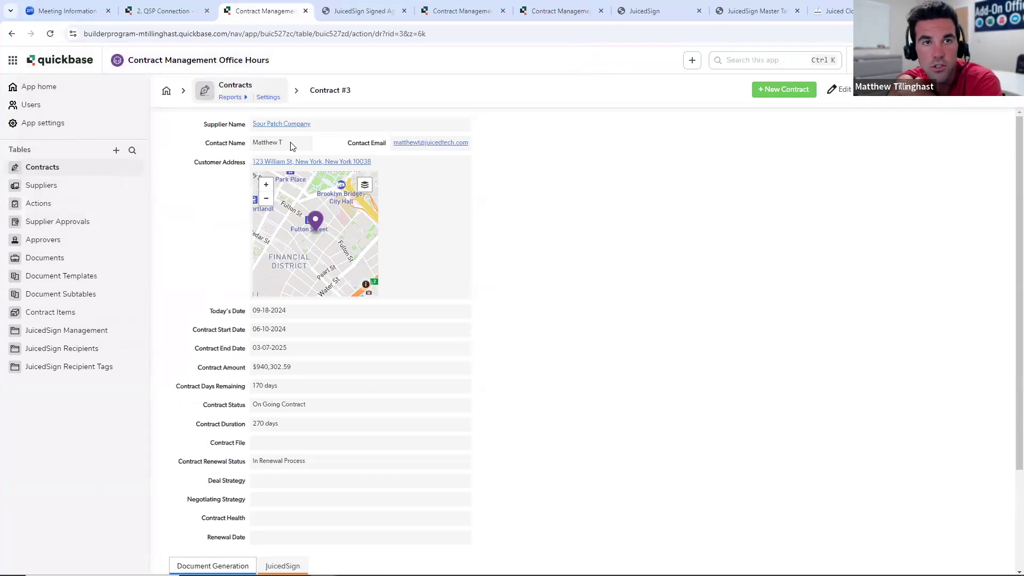
{"action": "scroll", "coordinate": [544, 256], "scroll_direction": "down", "scroll_amount": 3}
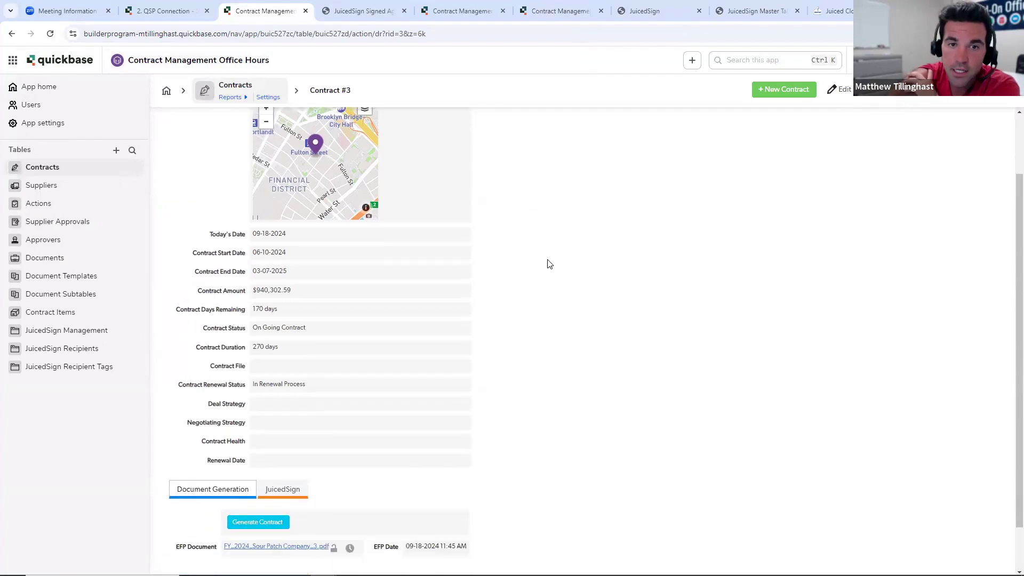
{"action": "left_click", "coordinate": [287, 435]}
{"action": "scroll", "coordinate": [728, 298], "scroll_direction": "down", "scroll_amount": 15}
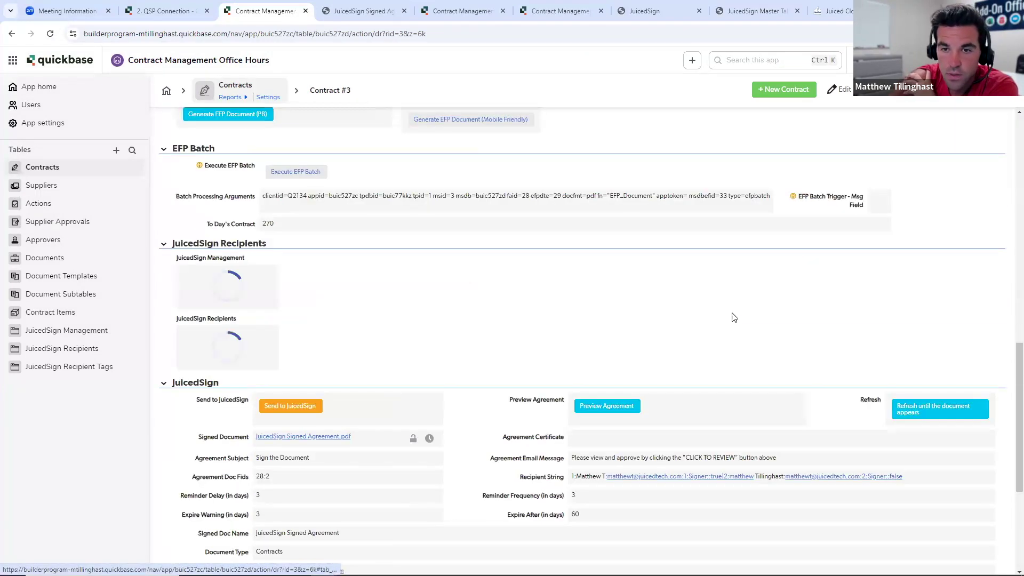